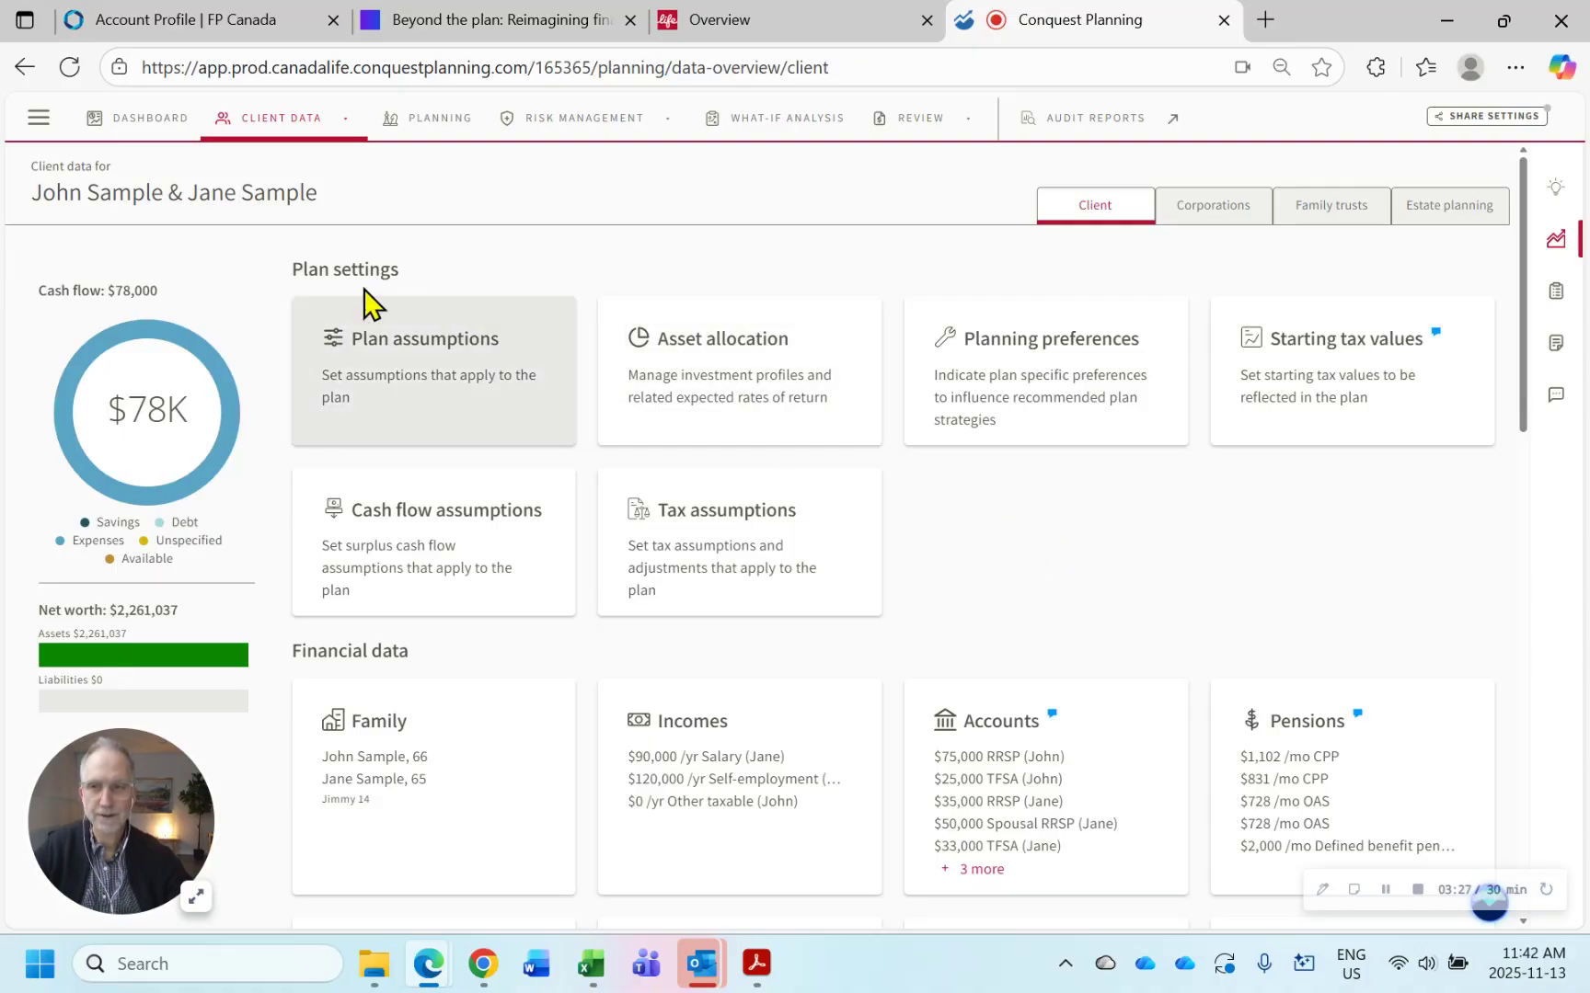
- Open the Release 8 - 2025 notes from the Knowledge base's What's new page and look through to the Reverse Mortgage section
click(38, 120)
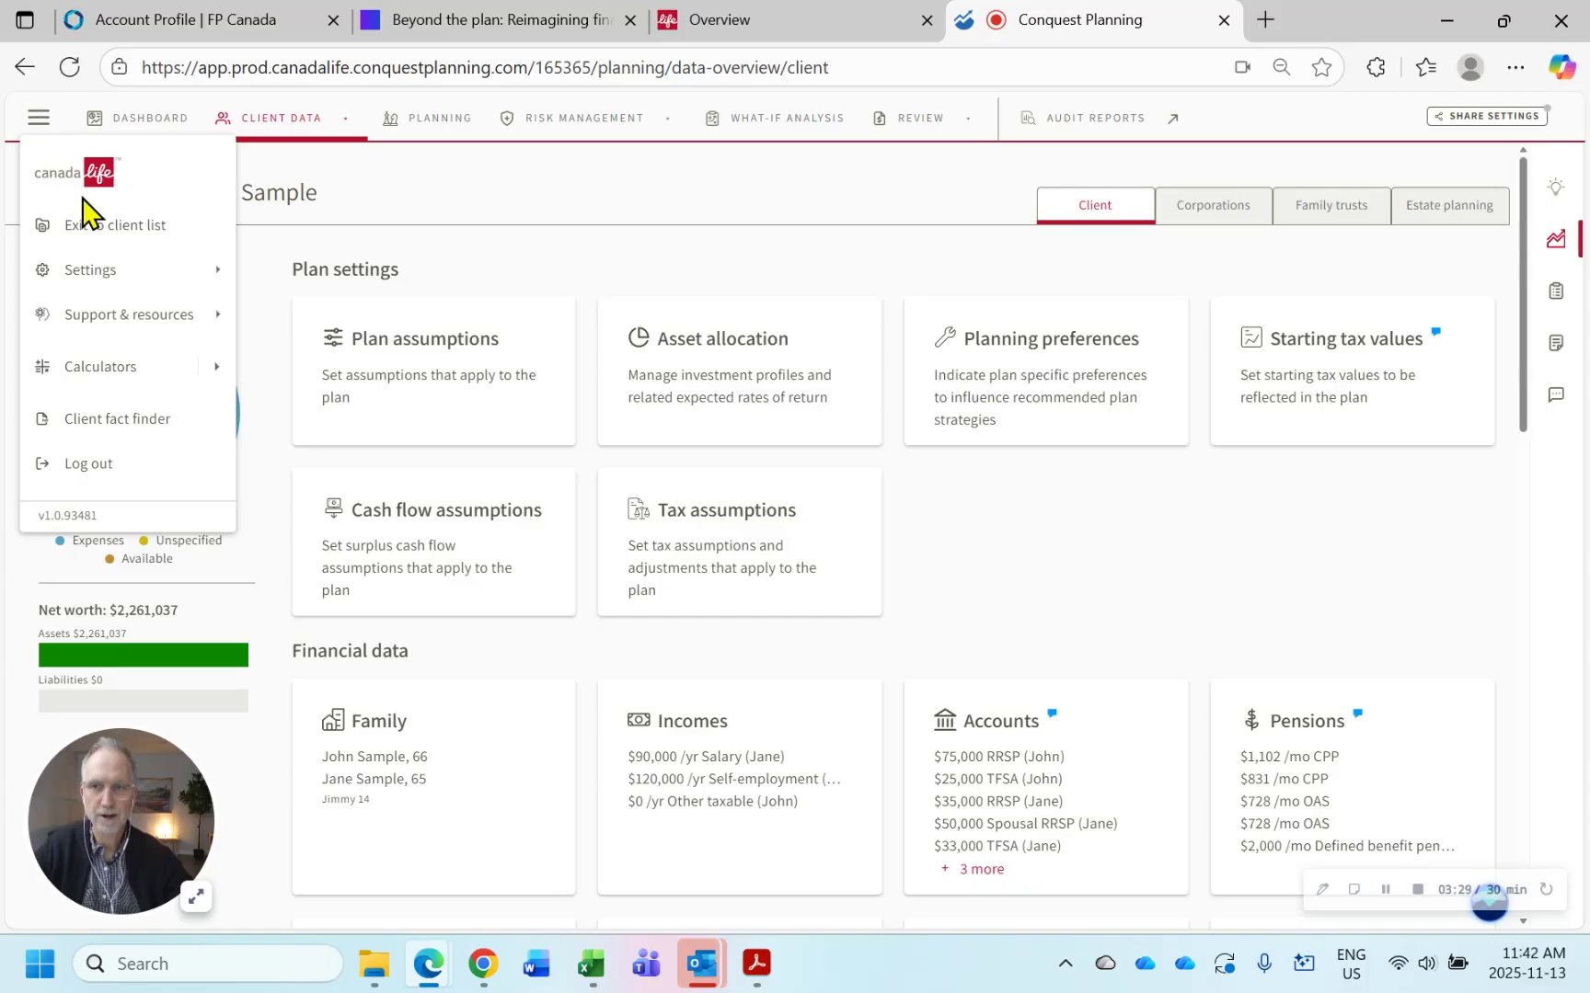
mouse_move(132, 333)
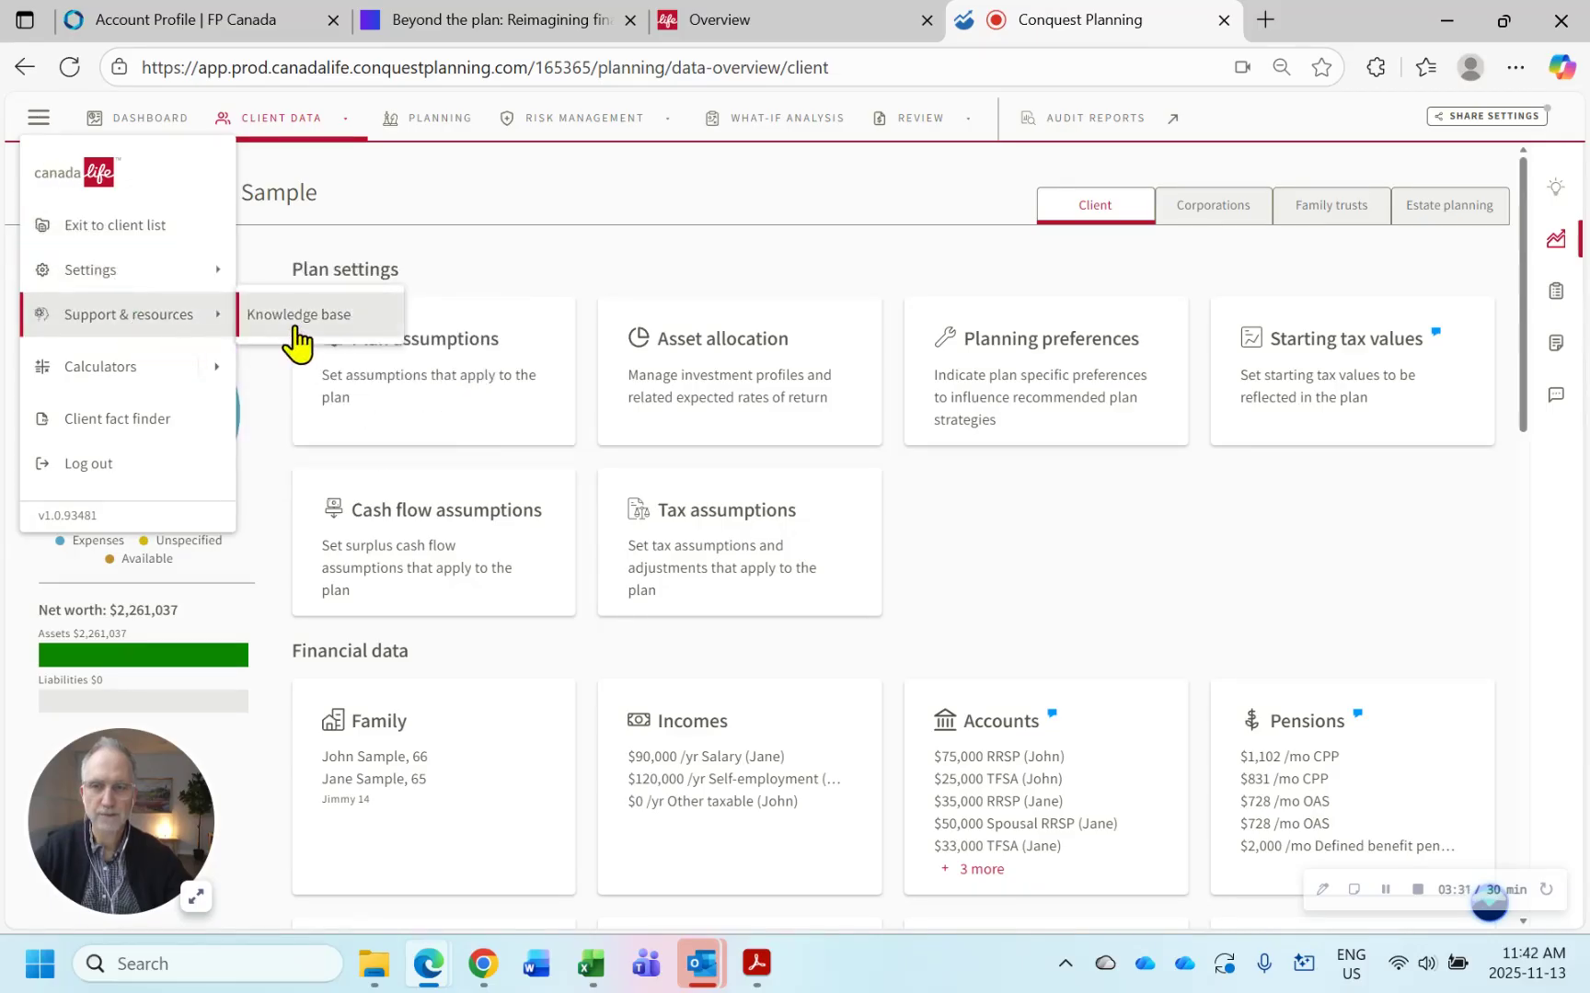
click(287, 314)
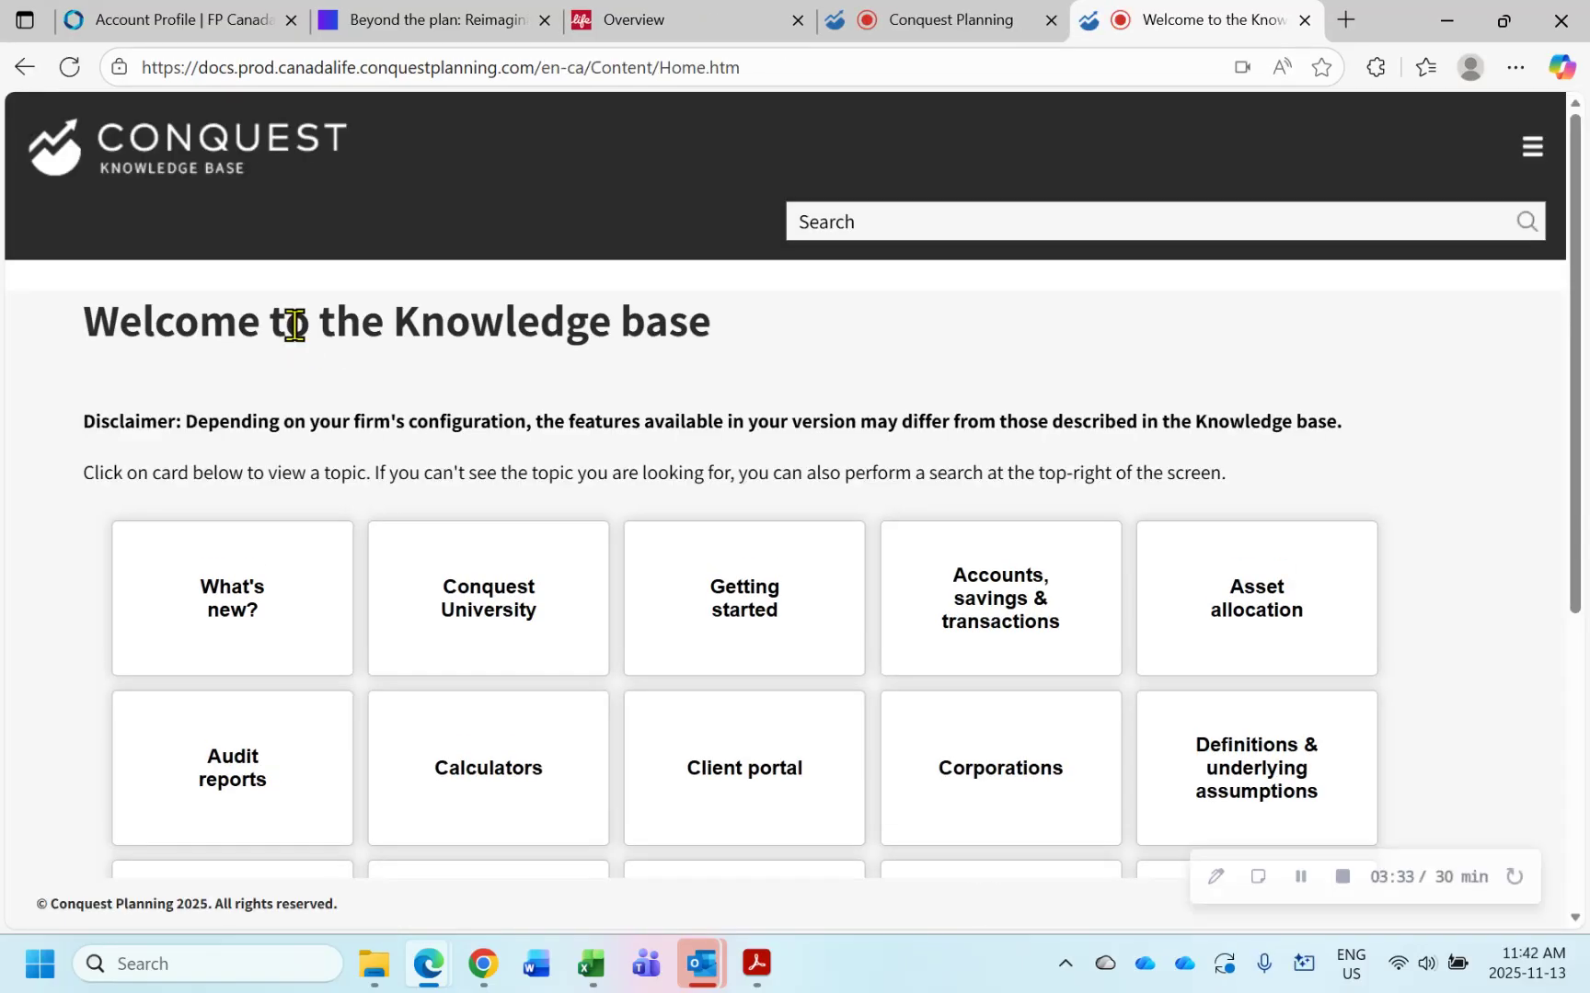
click(251, 597)
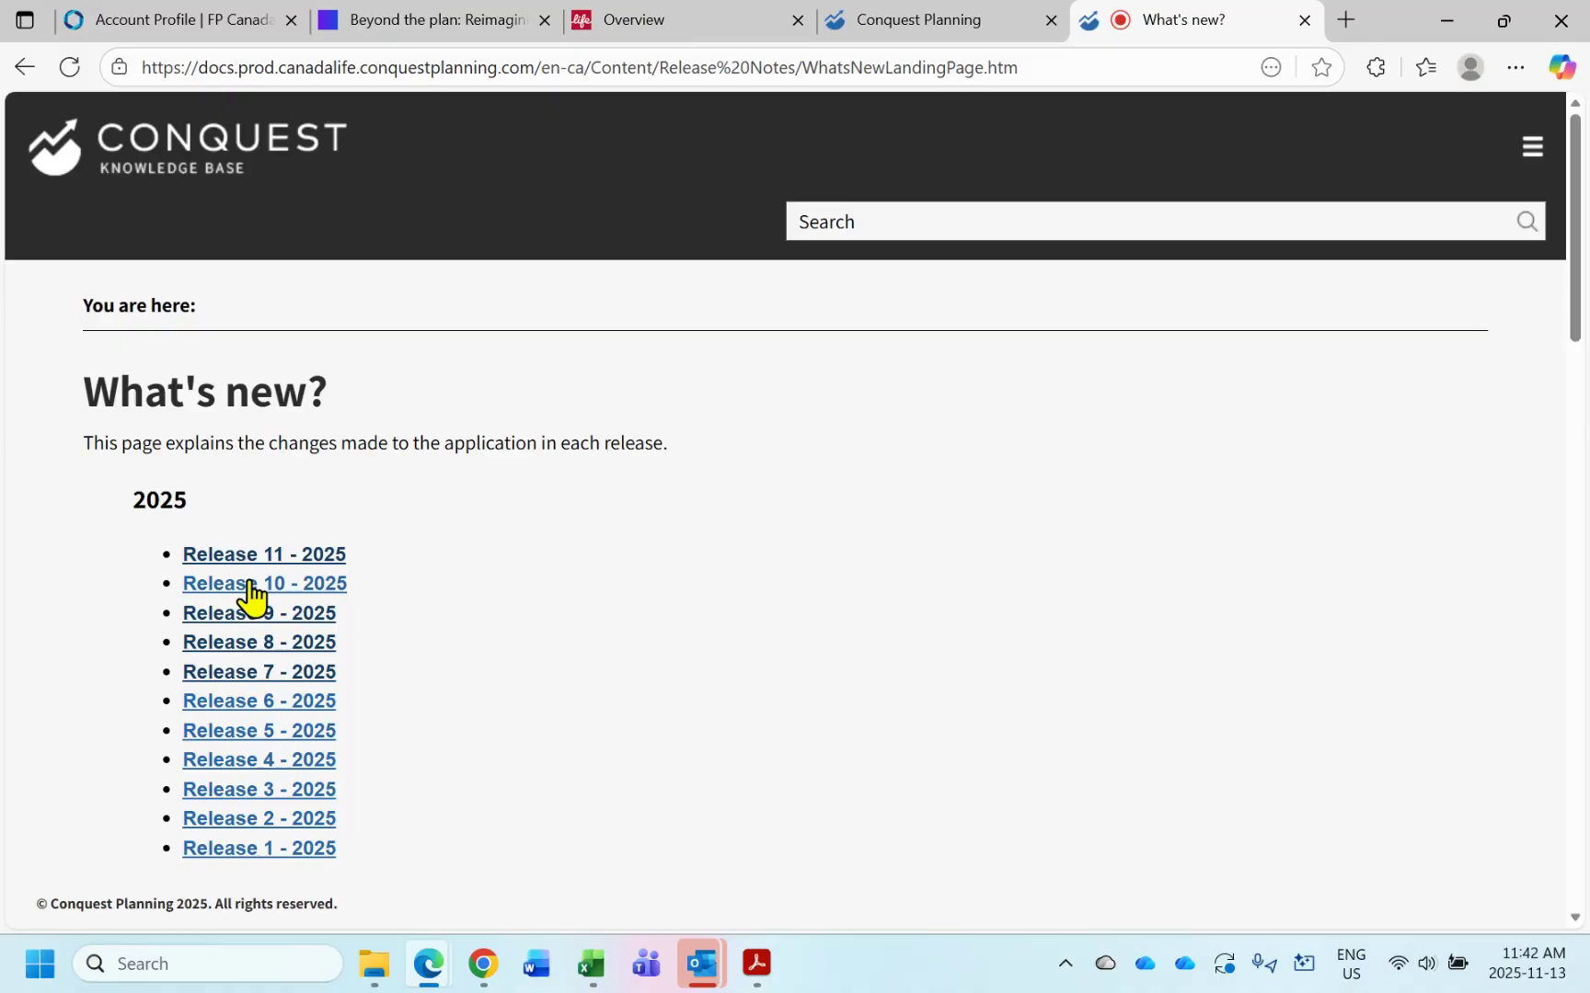
click(259, 644)
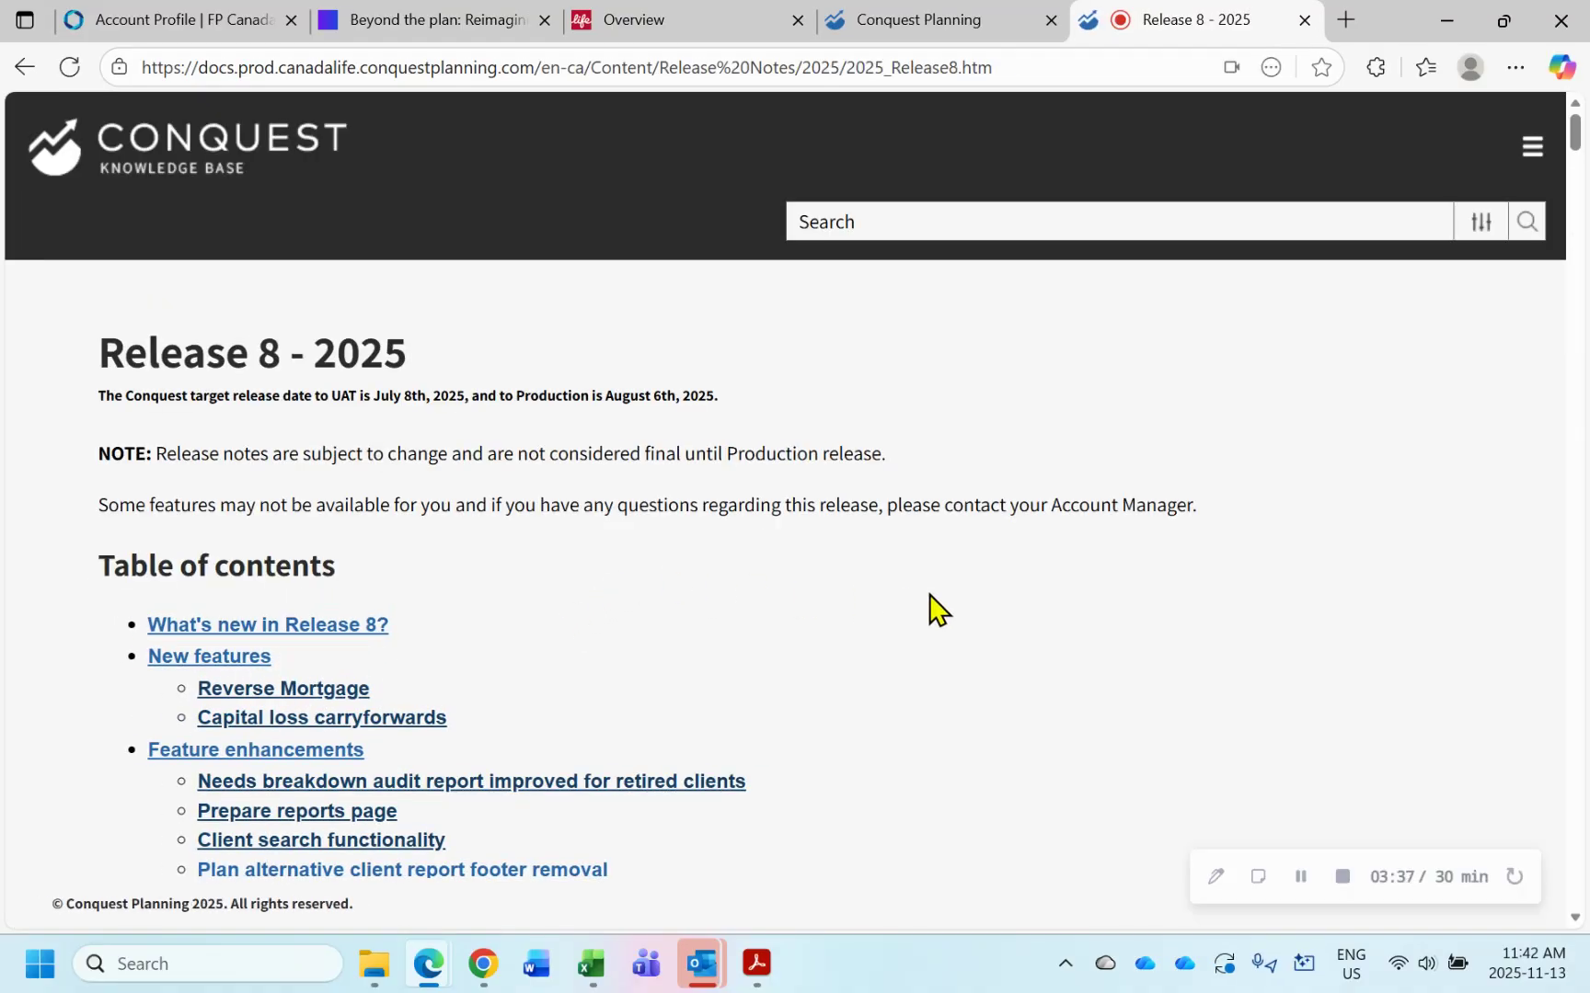
scroll(998, 571, down, 2)
scroll(998, 571, down, 1)
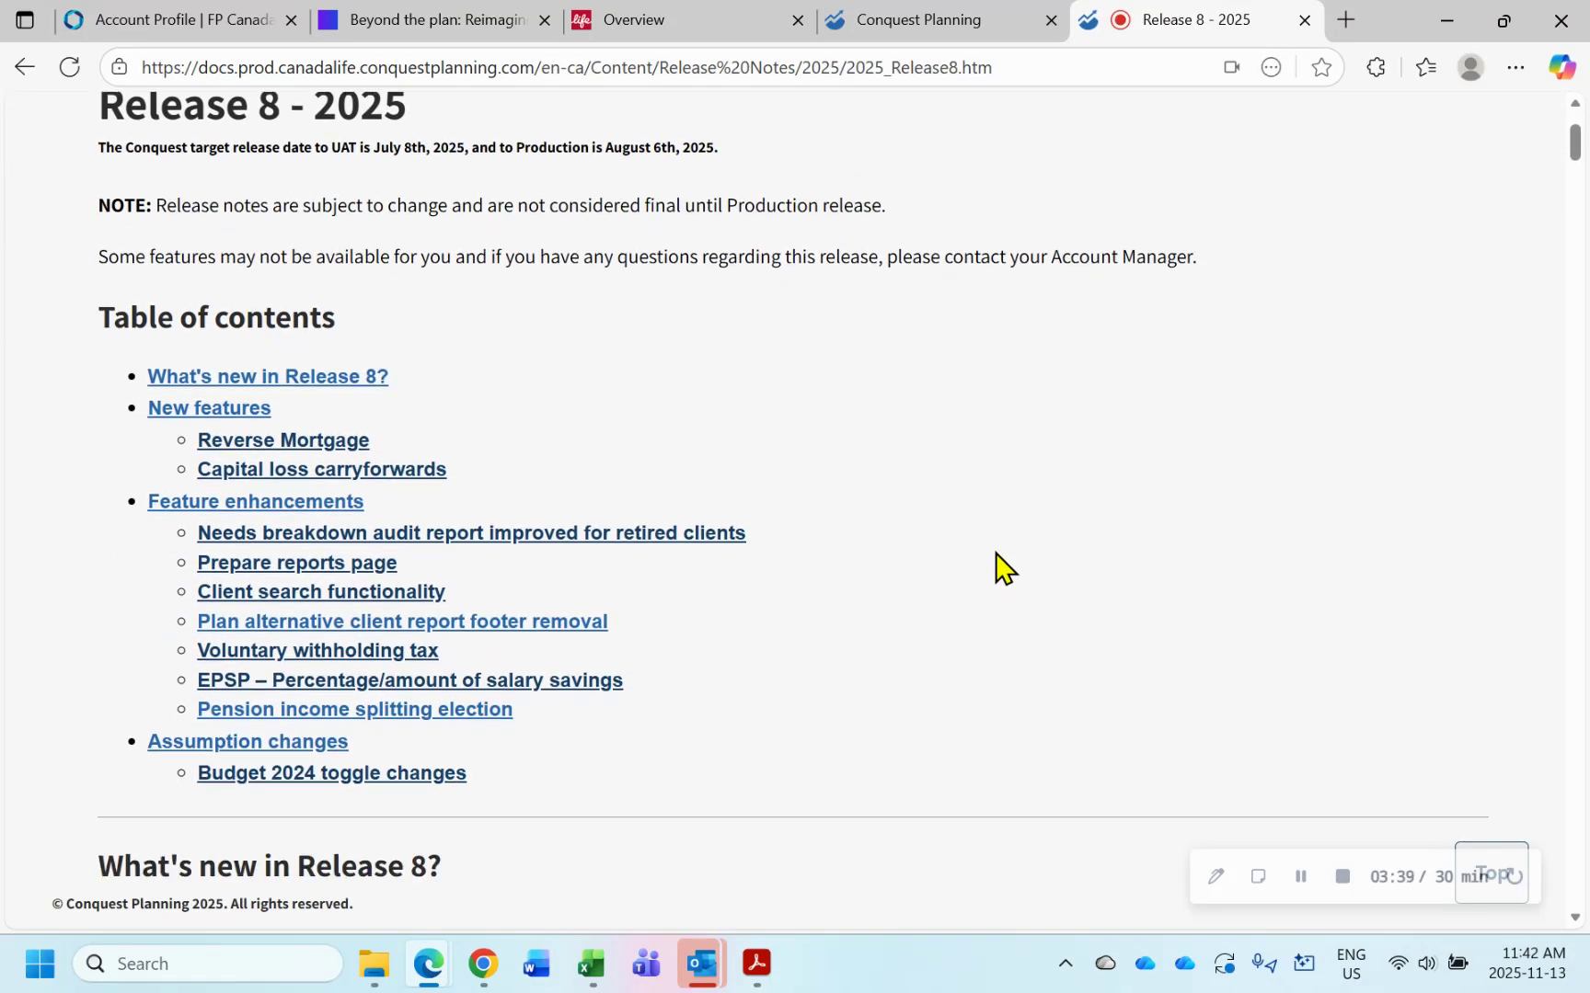
scroll(998, 570, down, 1)
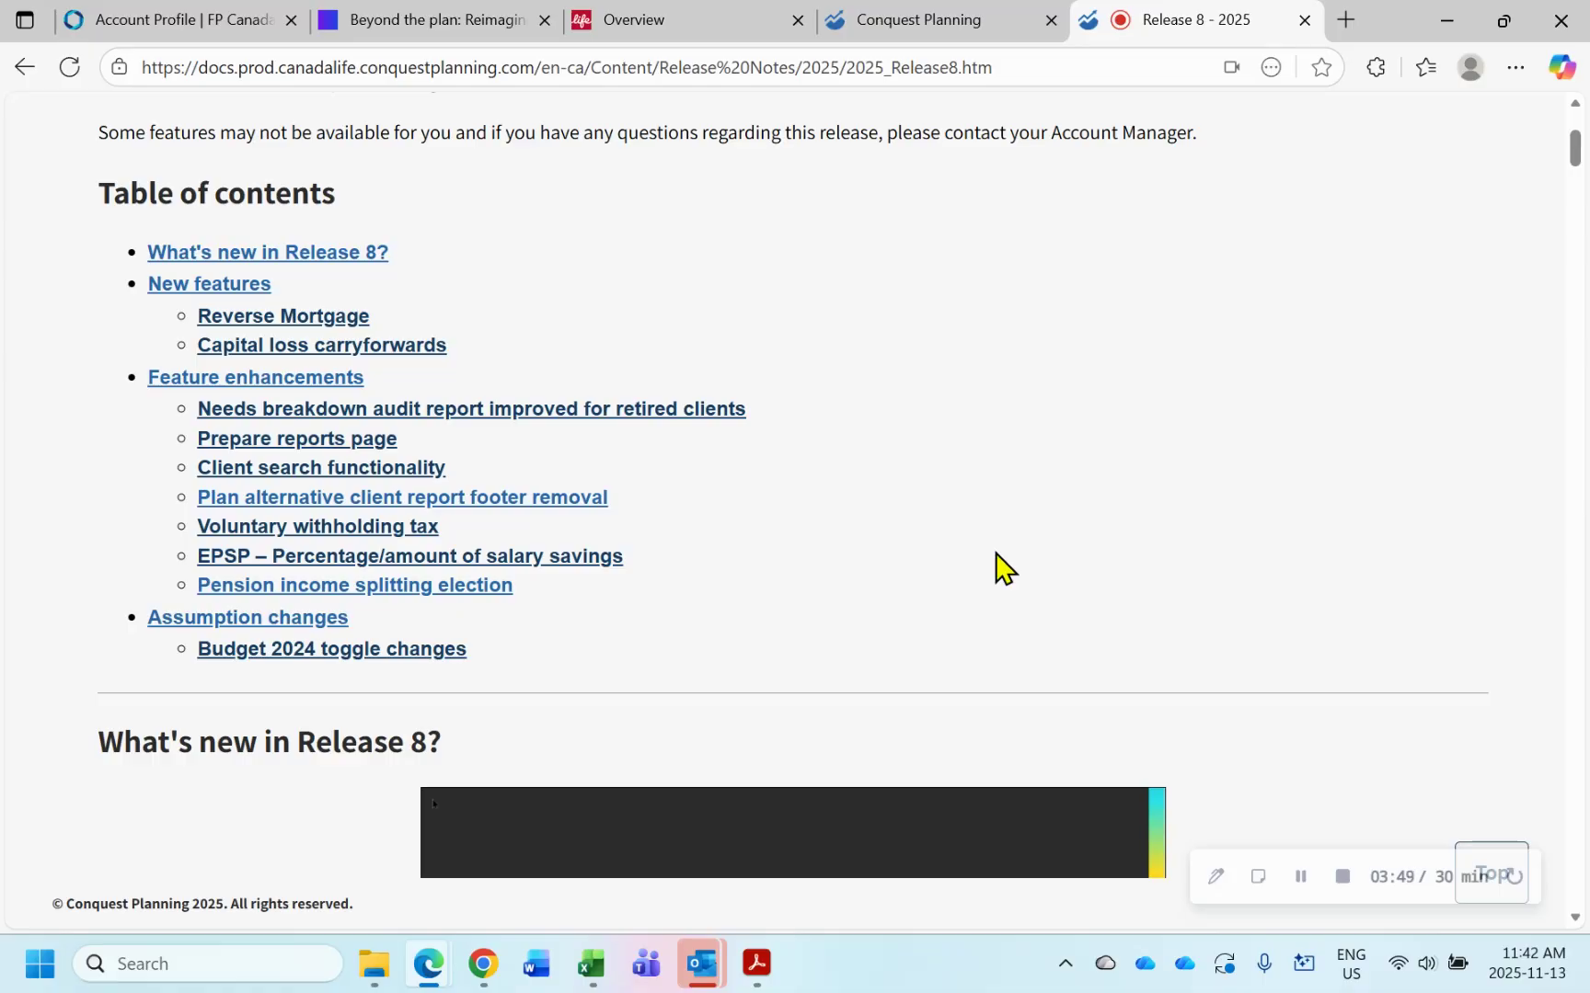
scroll(1001, 566, down, 10)
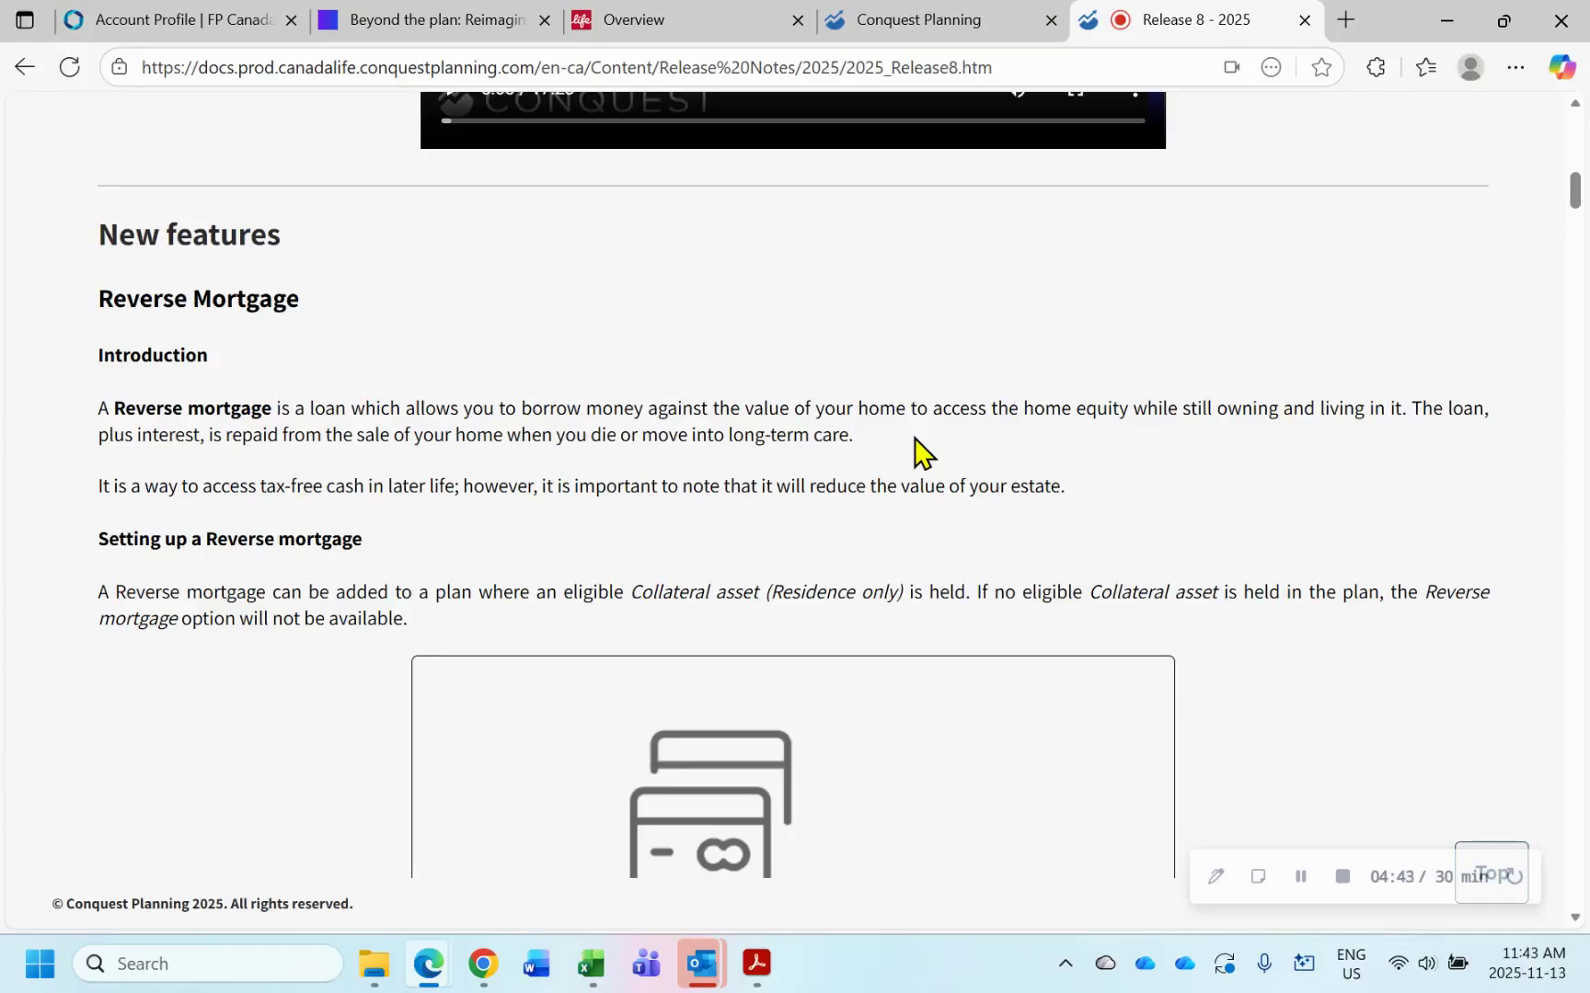
- Return to the client plan and add a future reverse mortgage to its liabilities
click(910, 20)
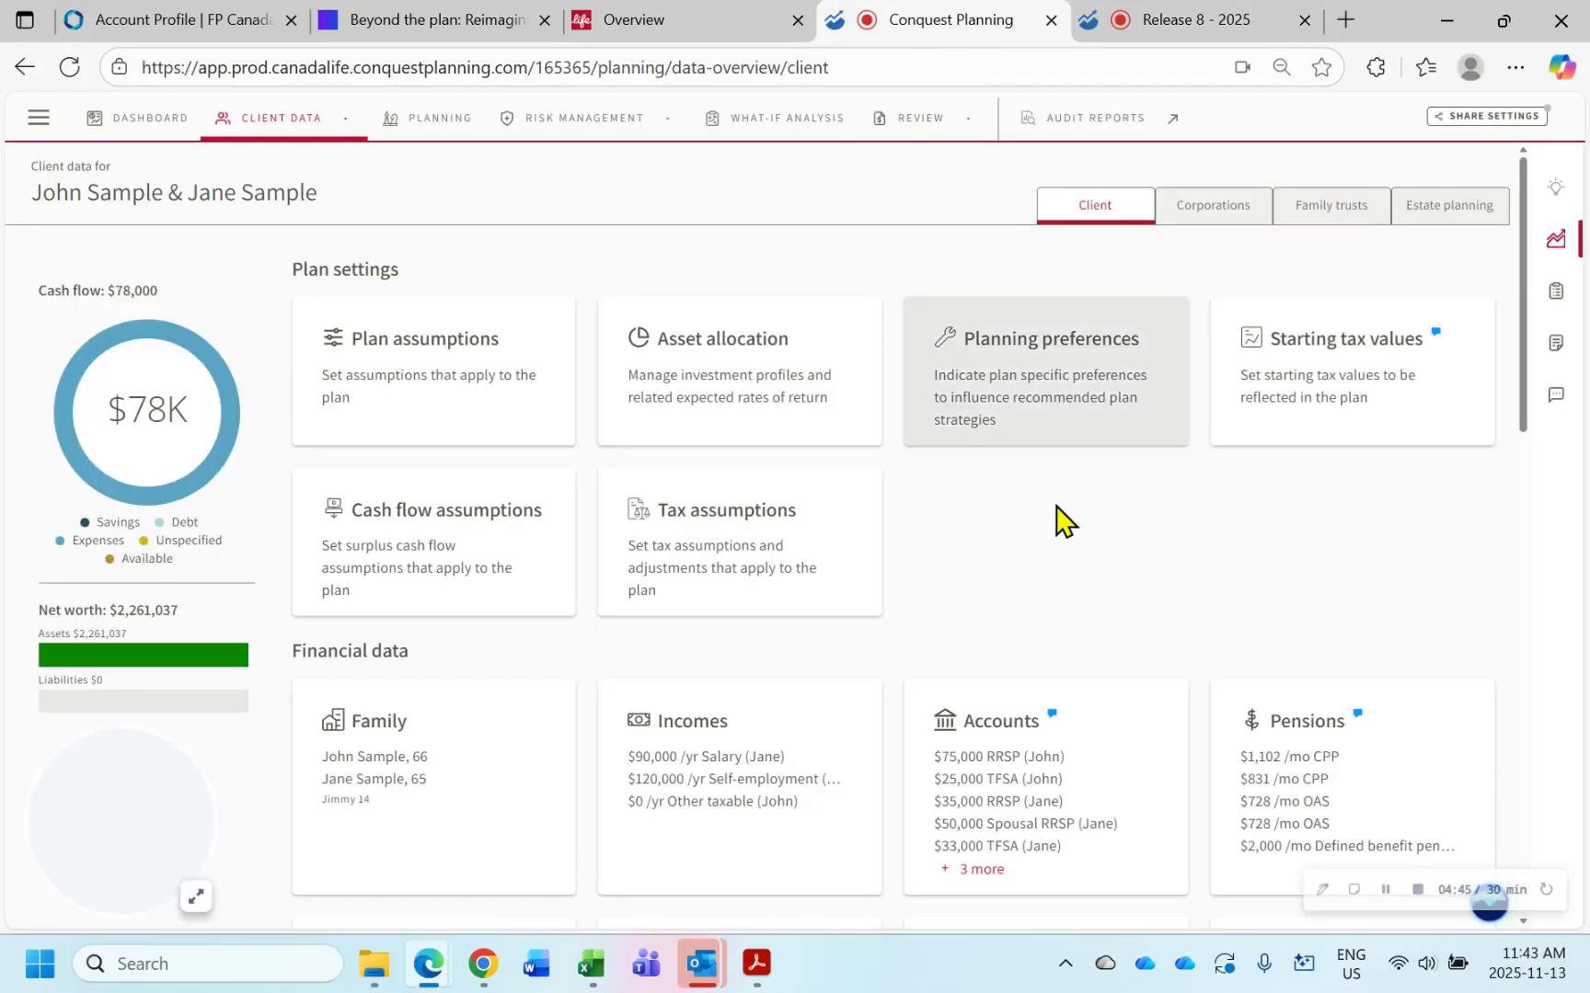
scroll(1058, 552, down, 6)
click(755, 405)
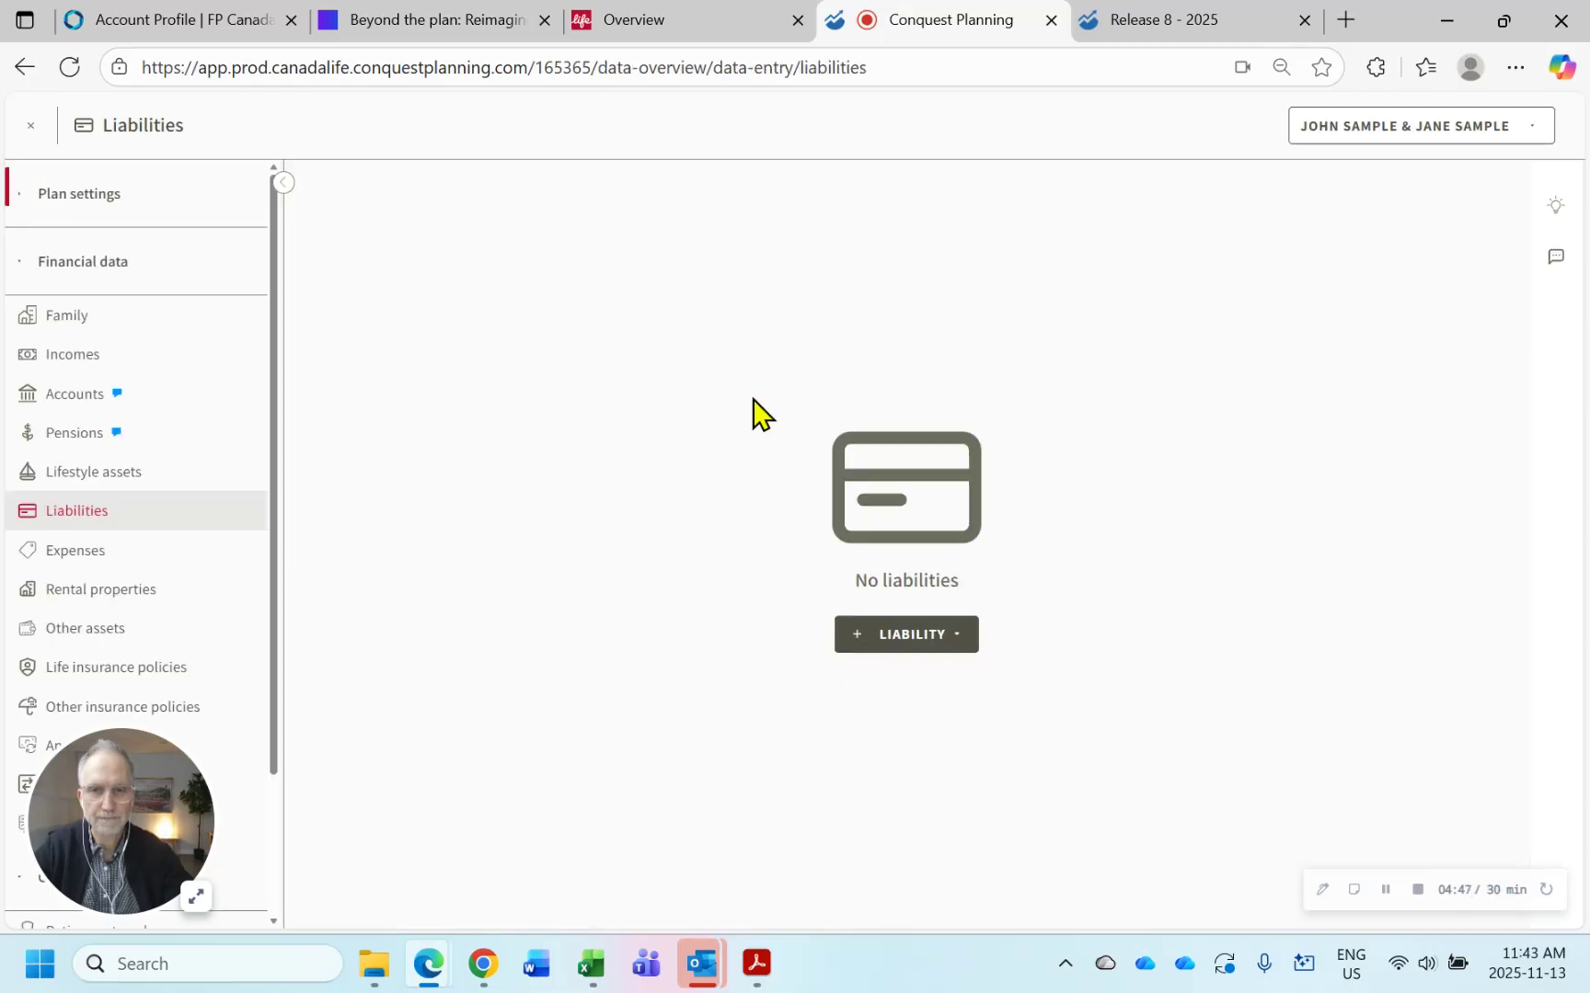
click(883, 642)
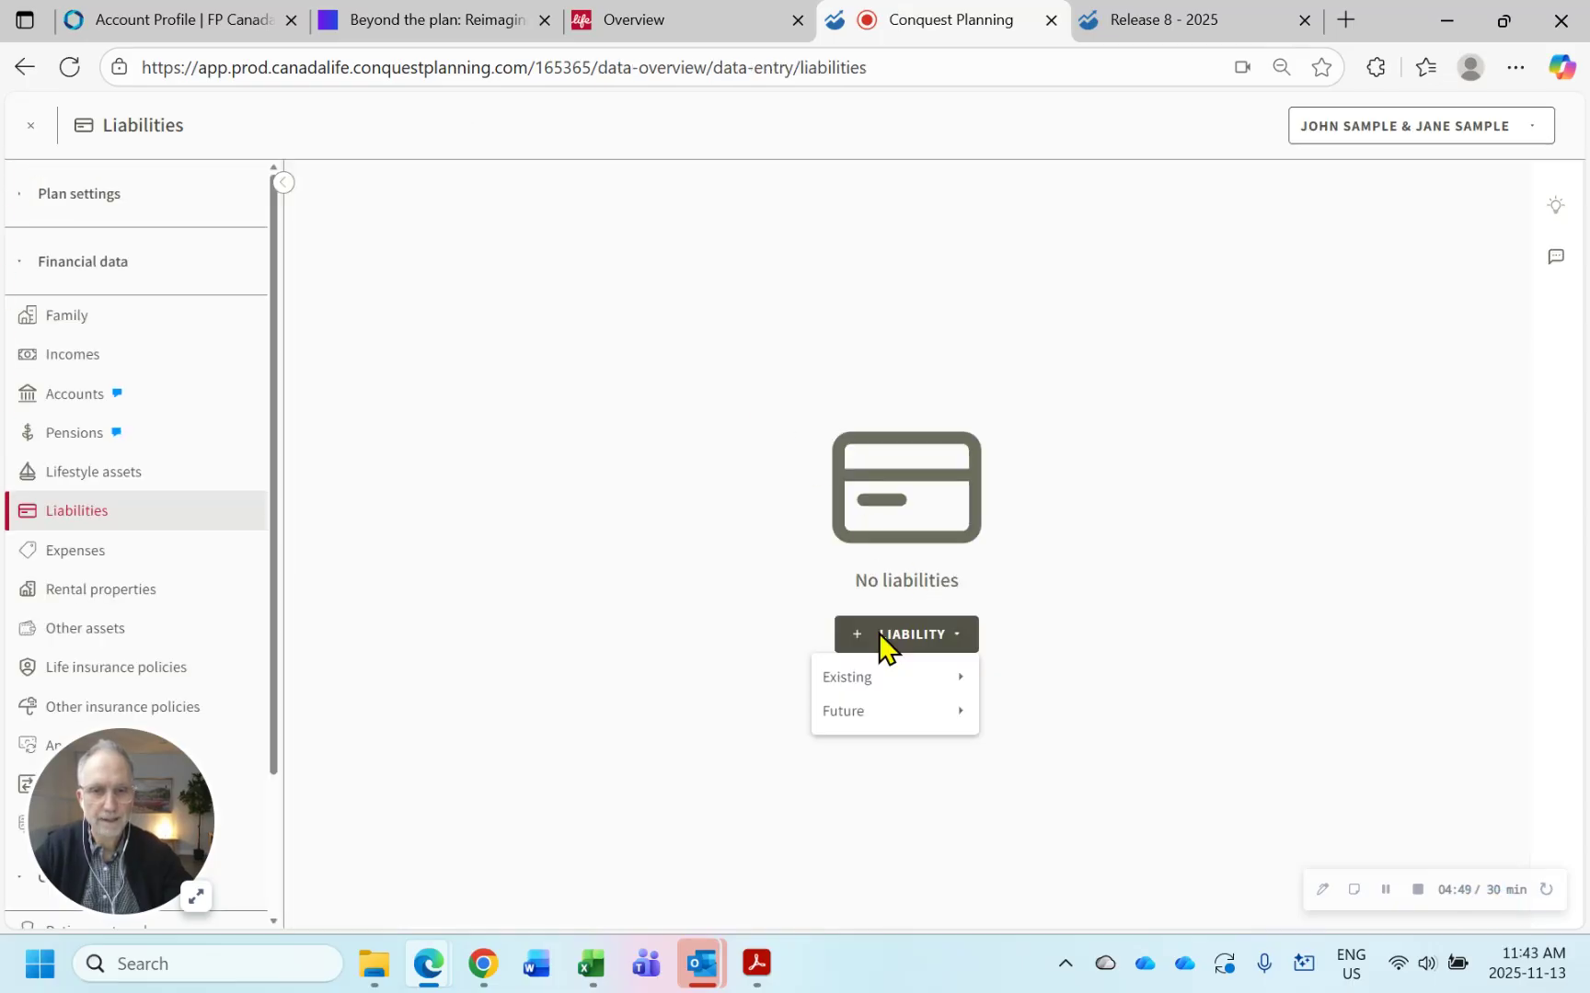
mouse_move(919, 681)
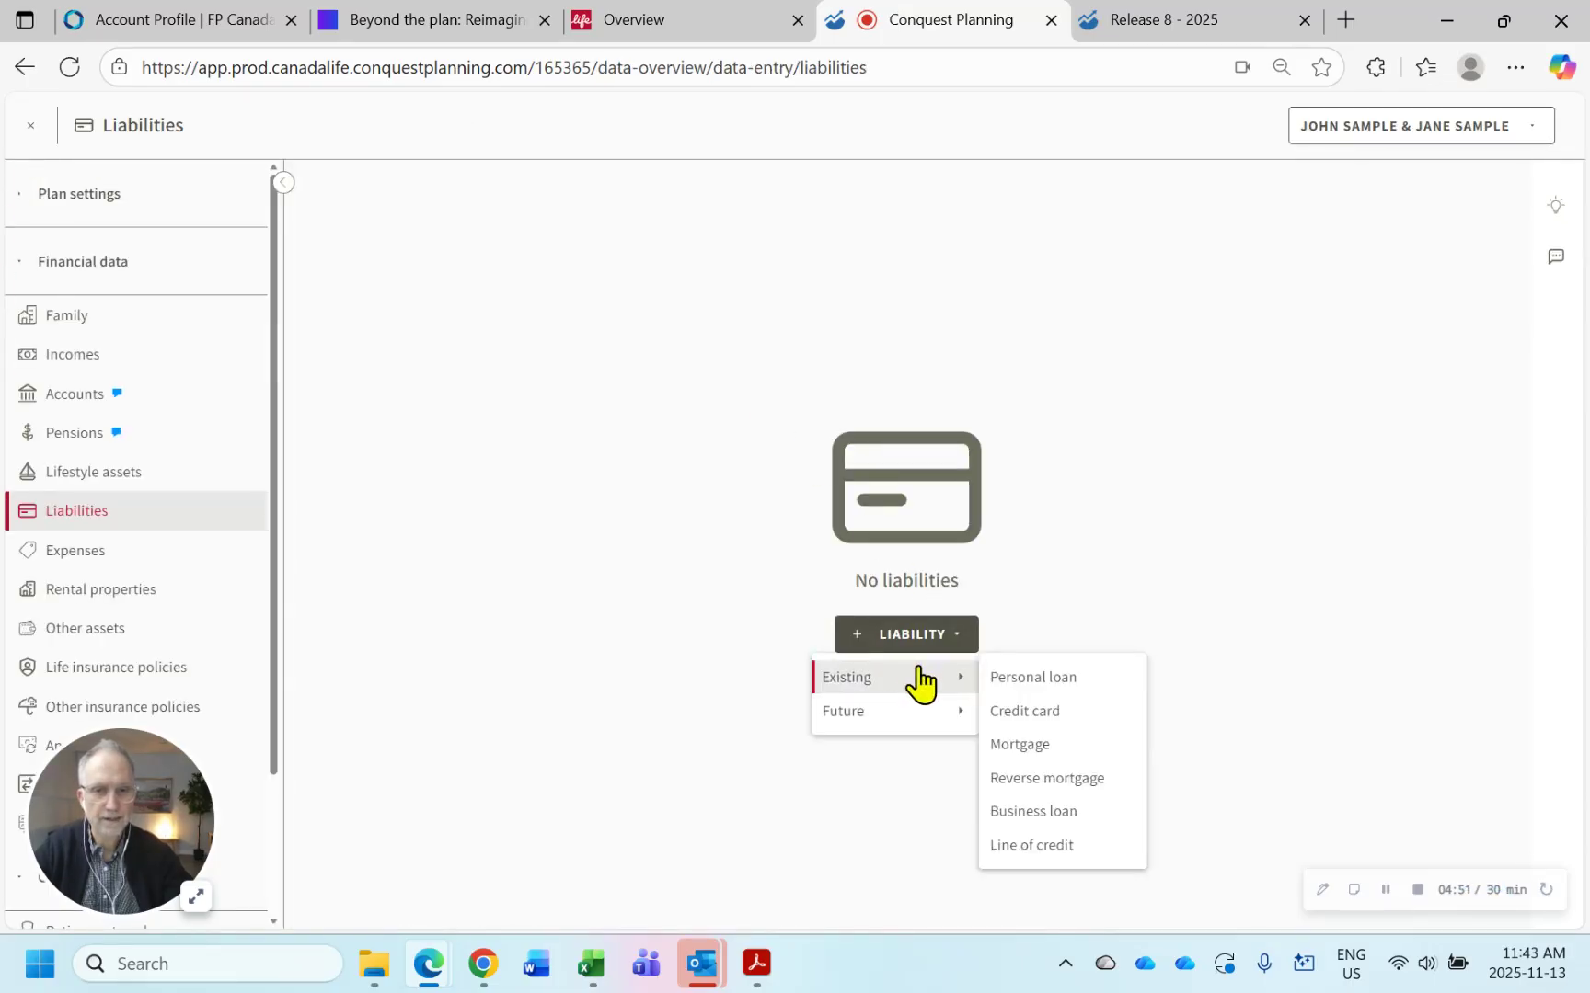
mouse_move(931, 714)
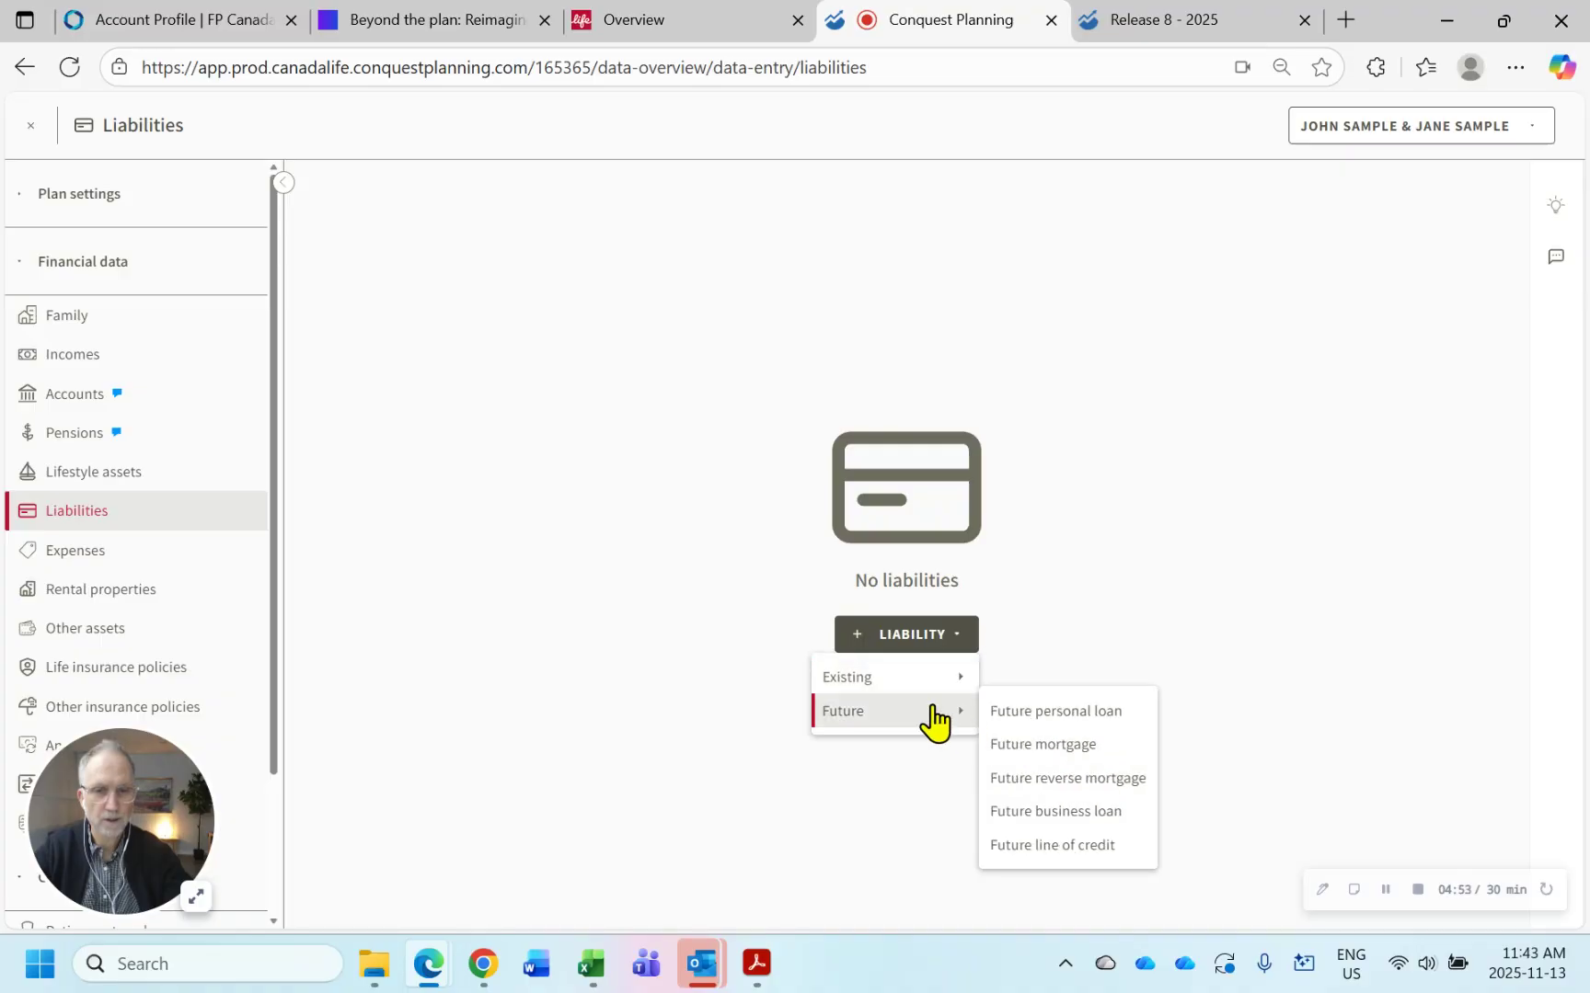
click(1046, 781)
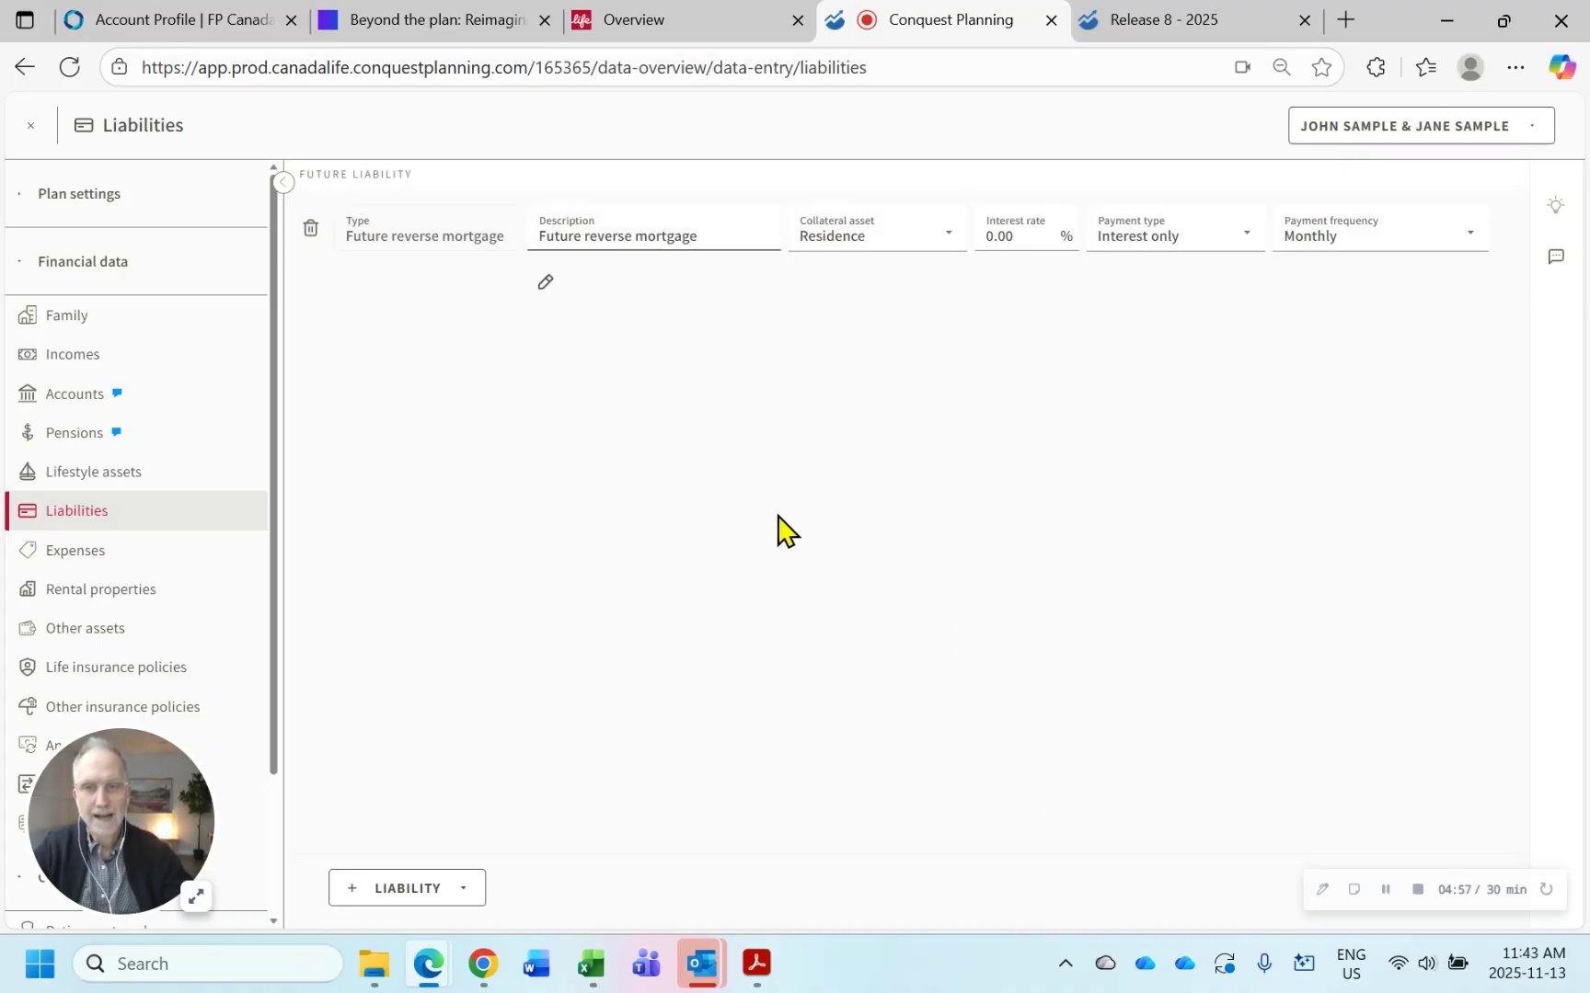
- Open the future reverse mortgage's detailed data and examine its loan information, payment type options and drawdown facility
click(547, 282)
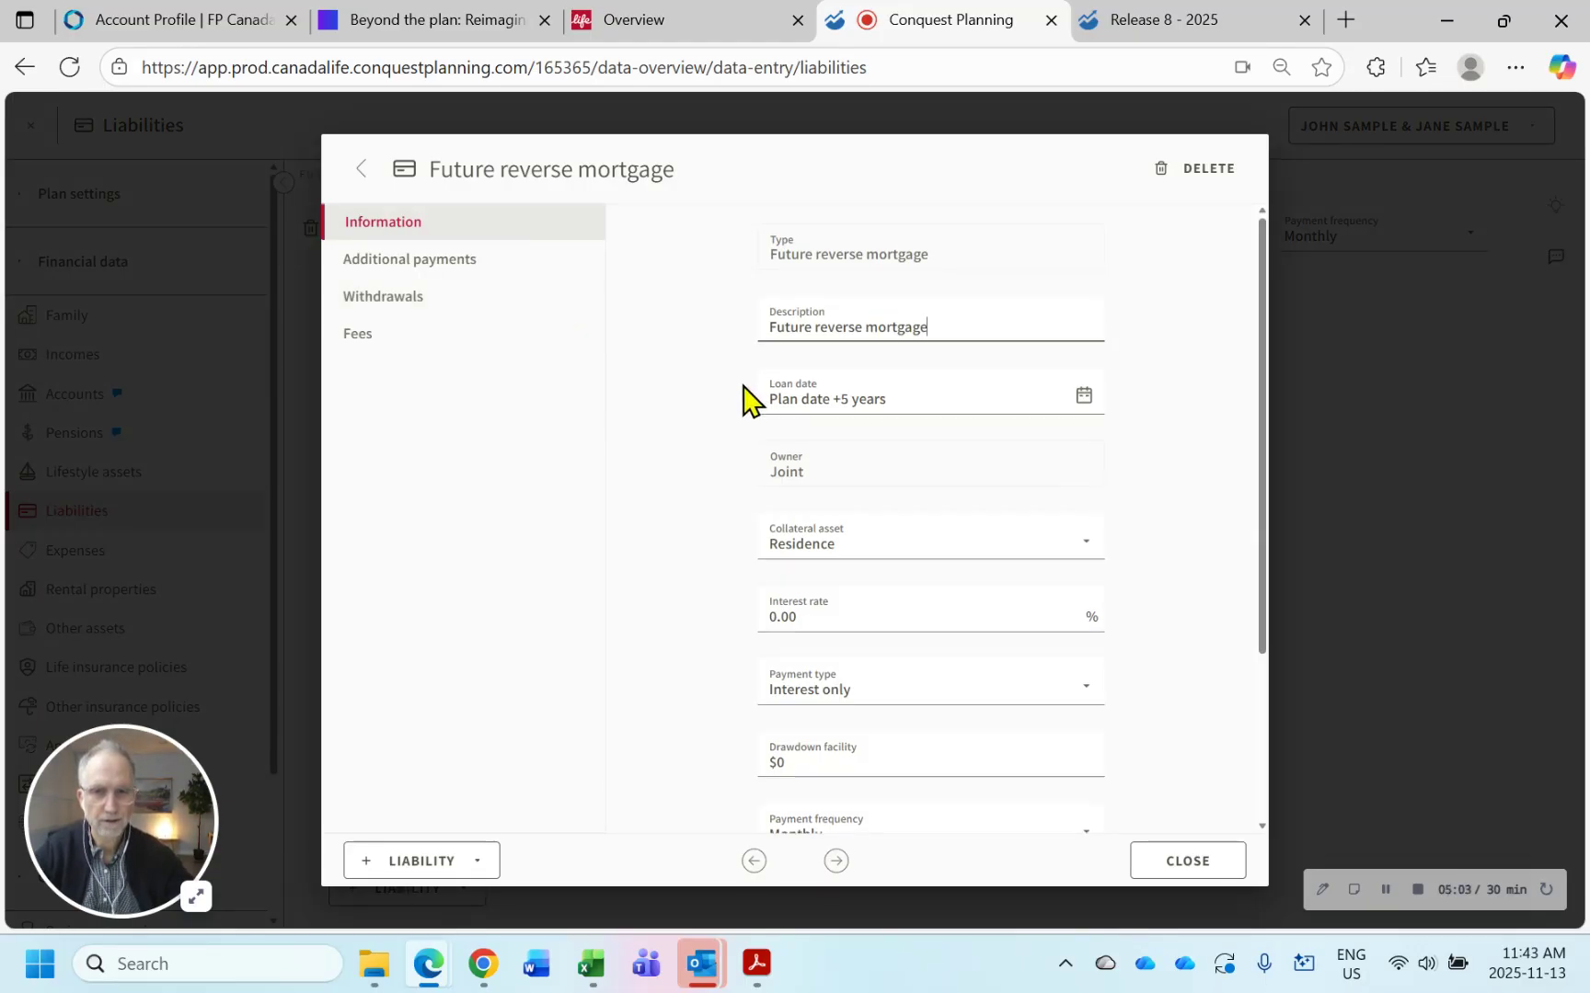
scroll(745, 400, down, 1)
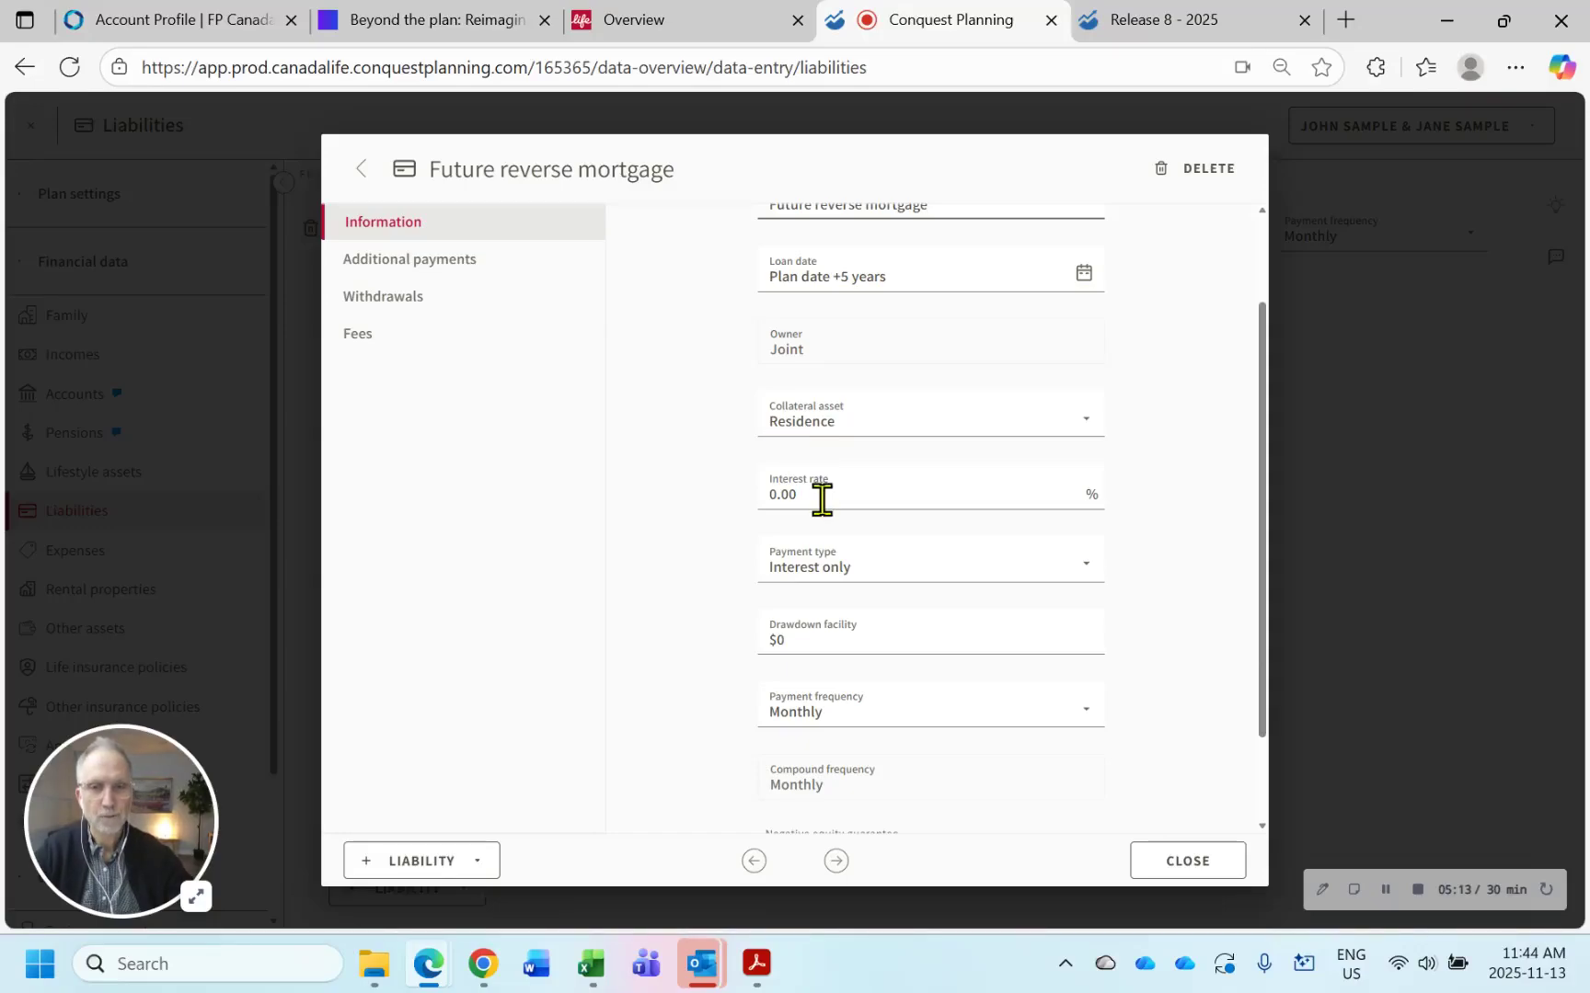
click(879, 575)
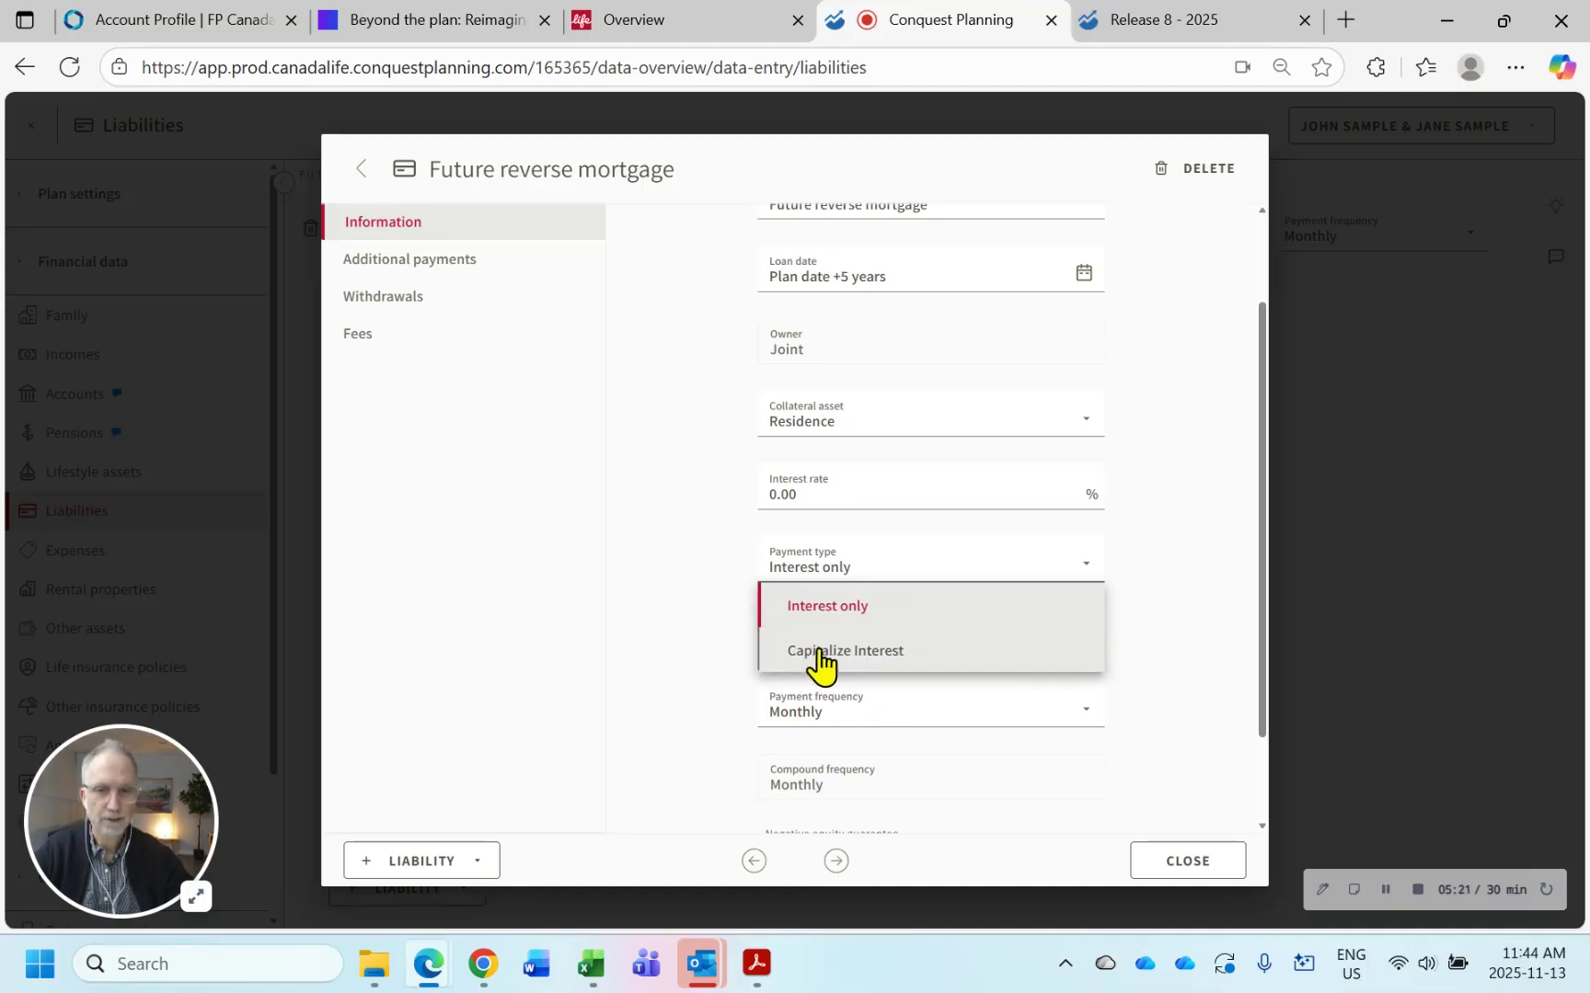
click(701, 574)
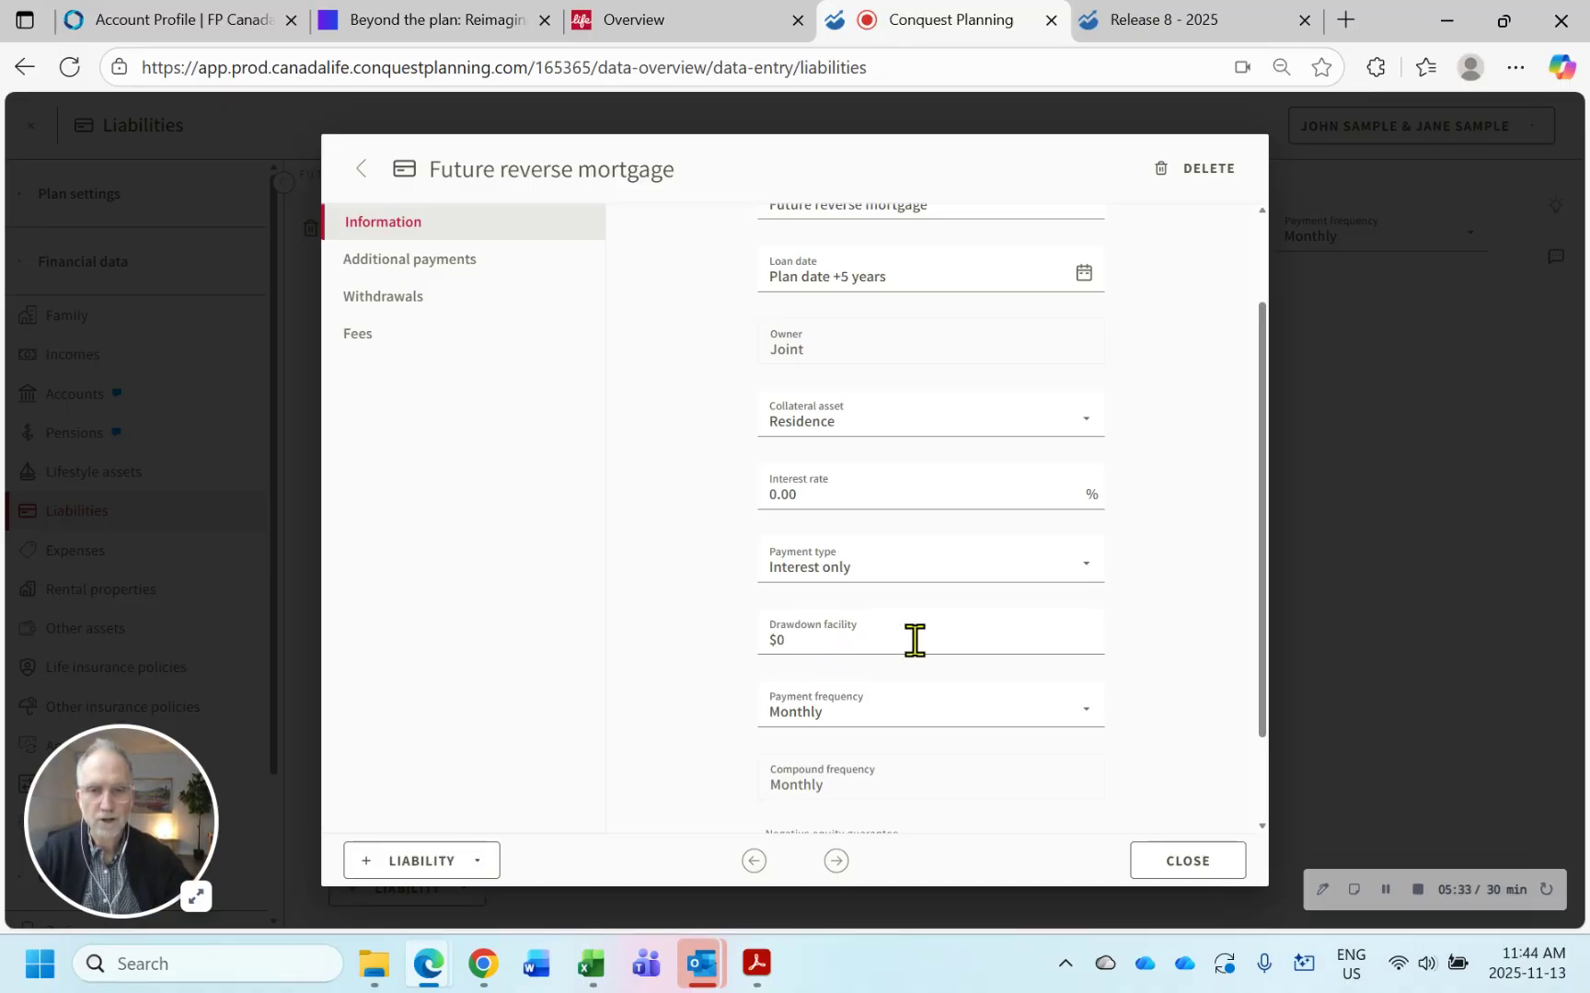
scroll(914, 641, down, 1)
click(816, 522)
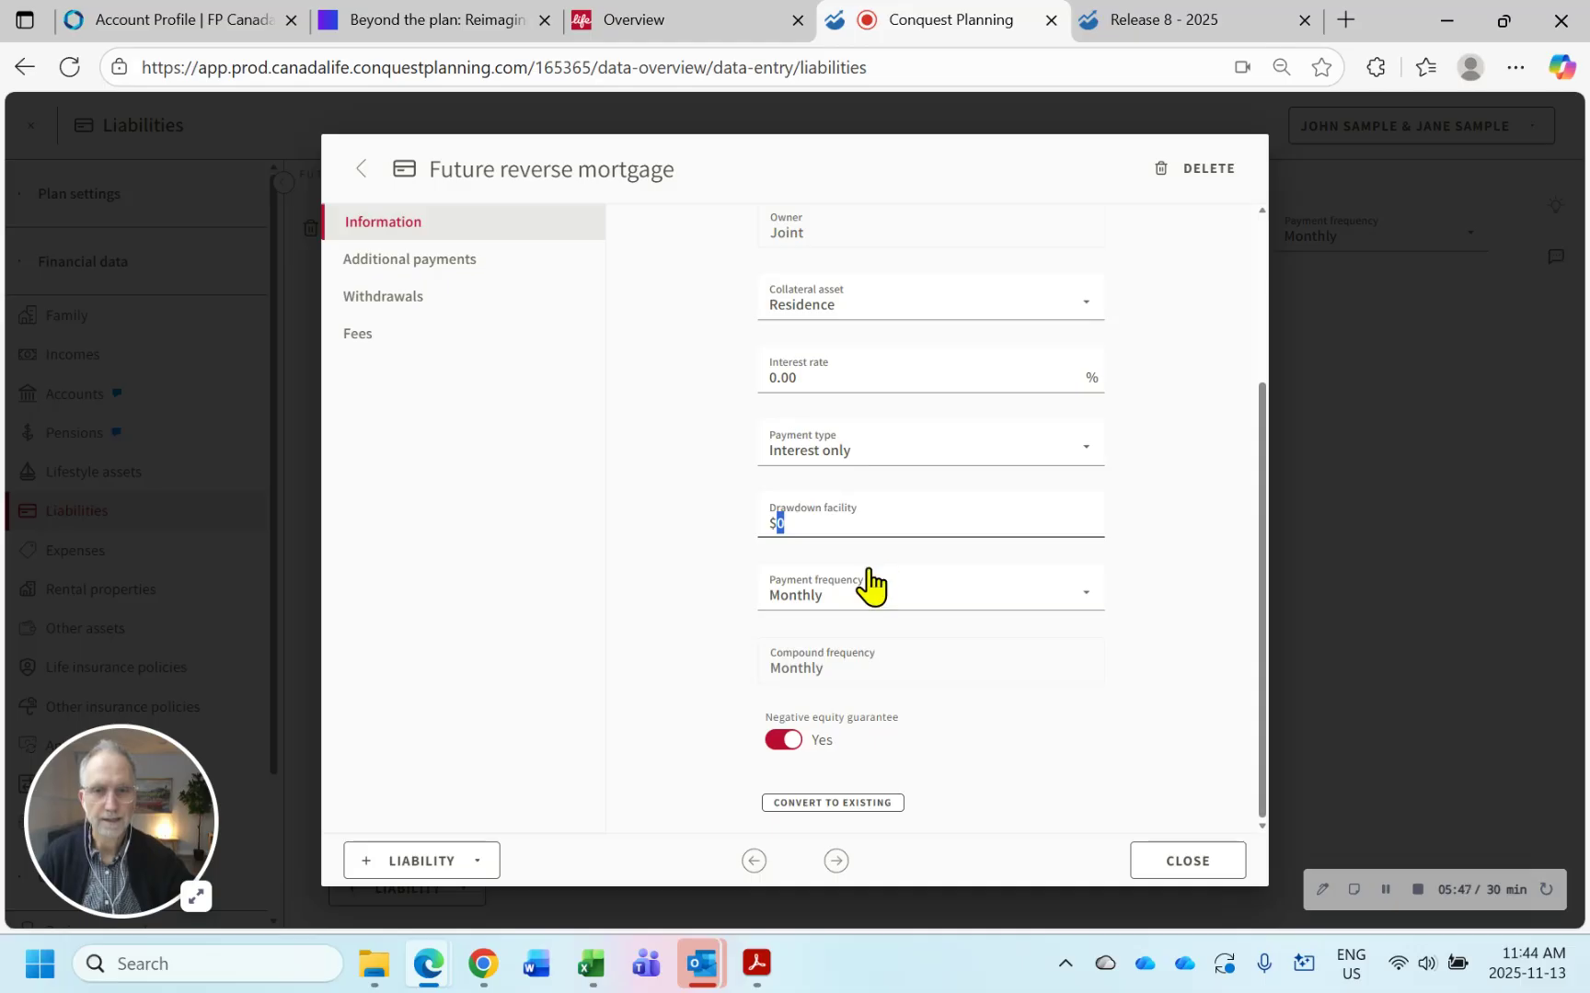
click(848, 449)
click(670, 434)
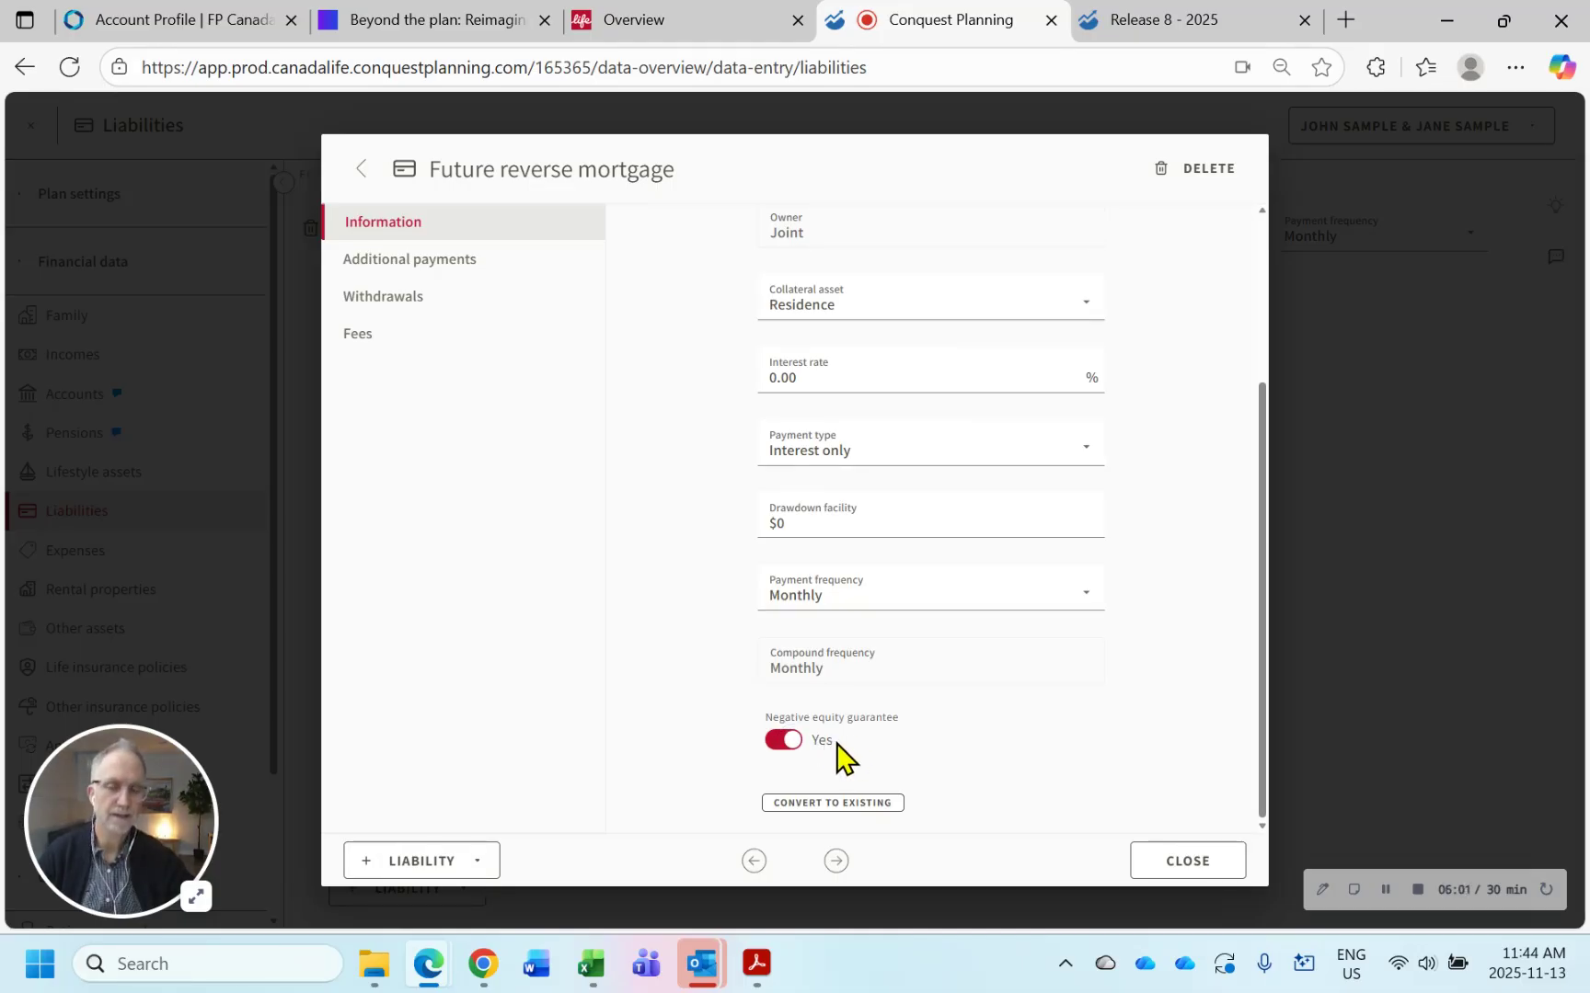
- Toggle the future reverse mortgage's negative equity guarantee, leaving it set to No
click(785, 741)
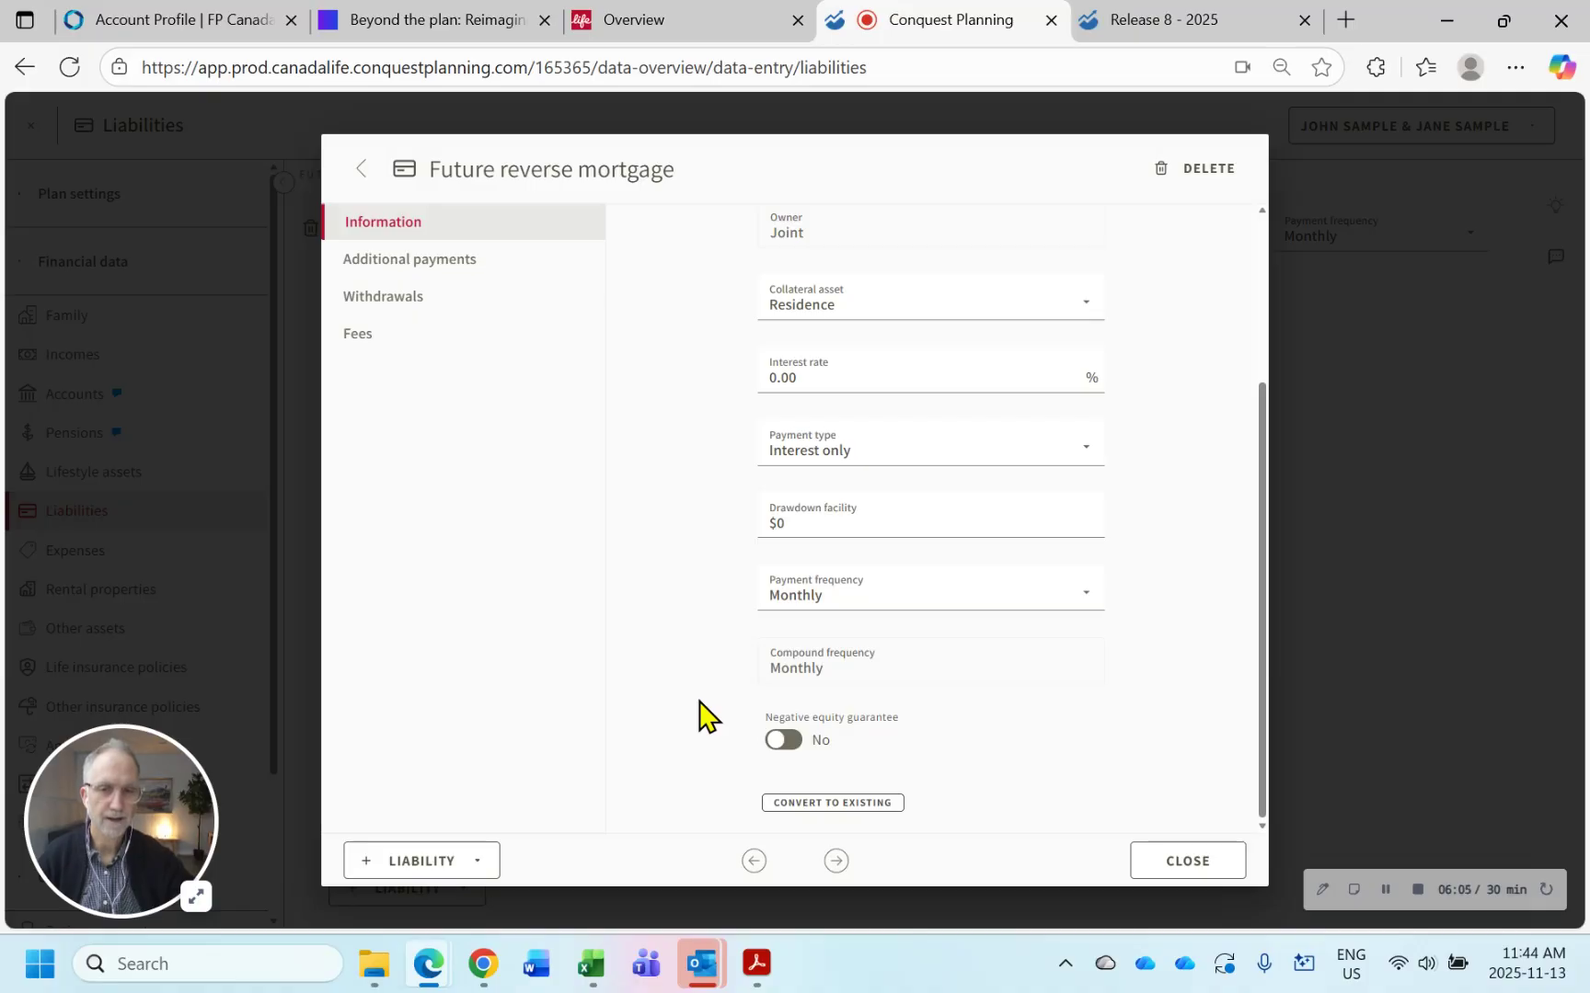
click(785, 741)
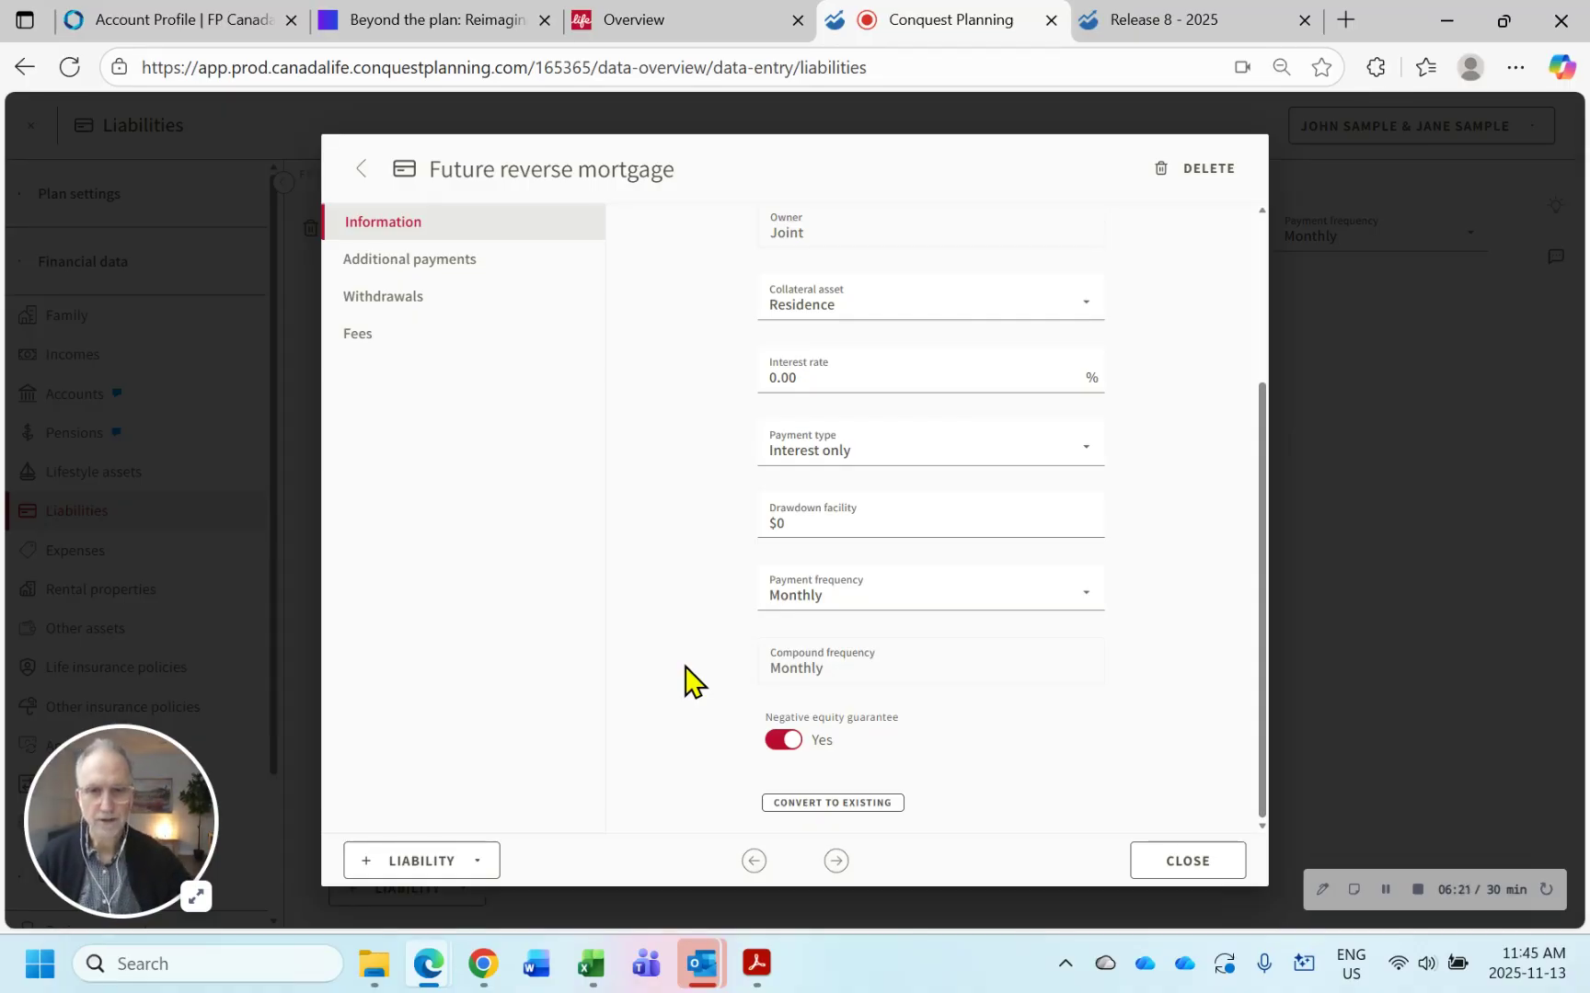
click(777, 739)
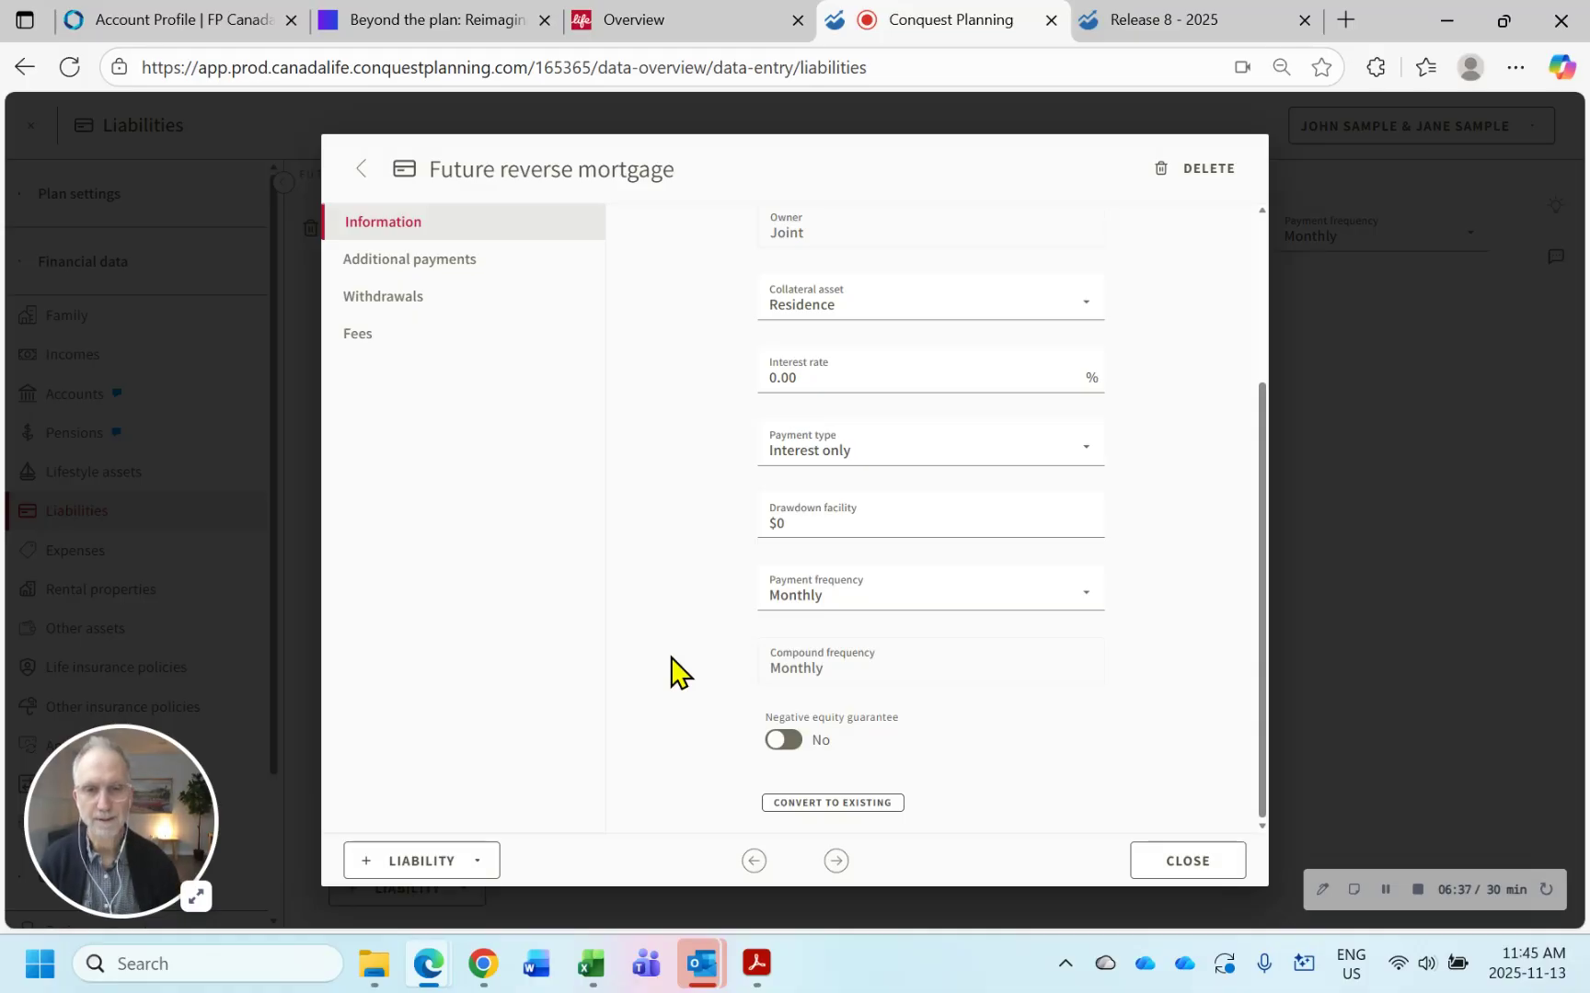
- Review the future reverse mortgage's additional payments, withdrawals and fees, and return to its general information
click(467, 269)
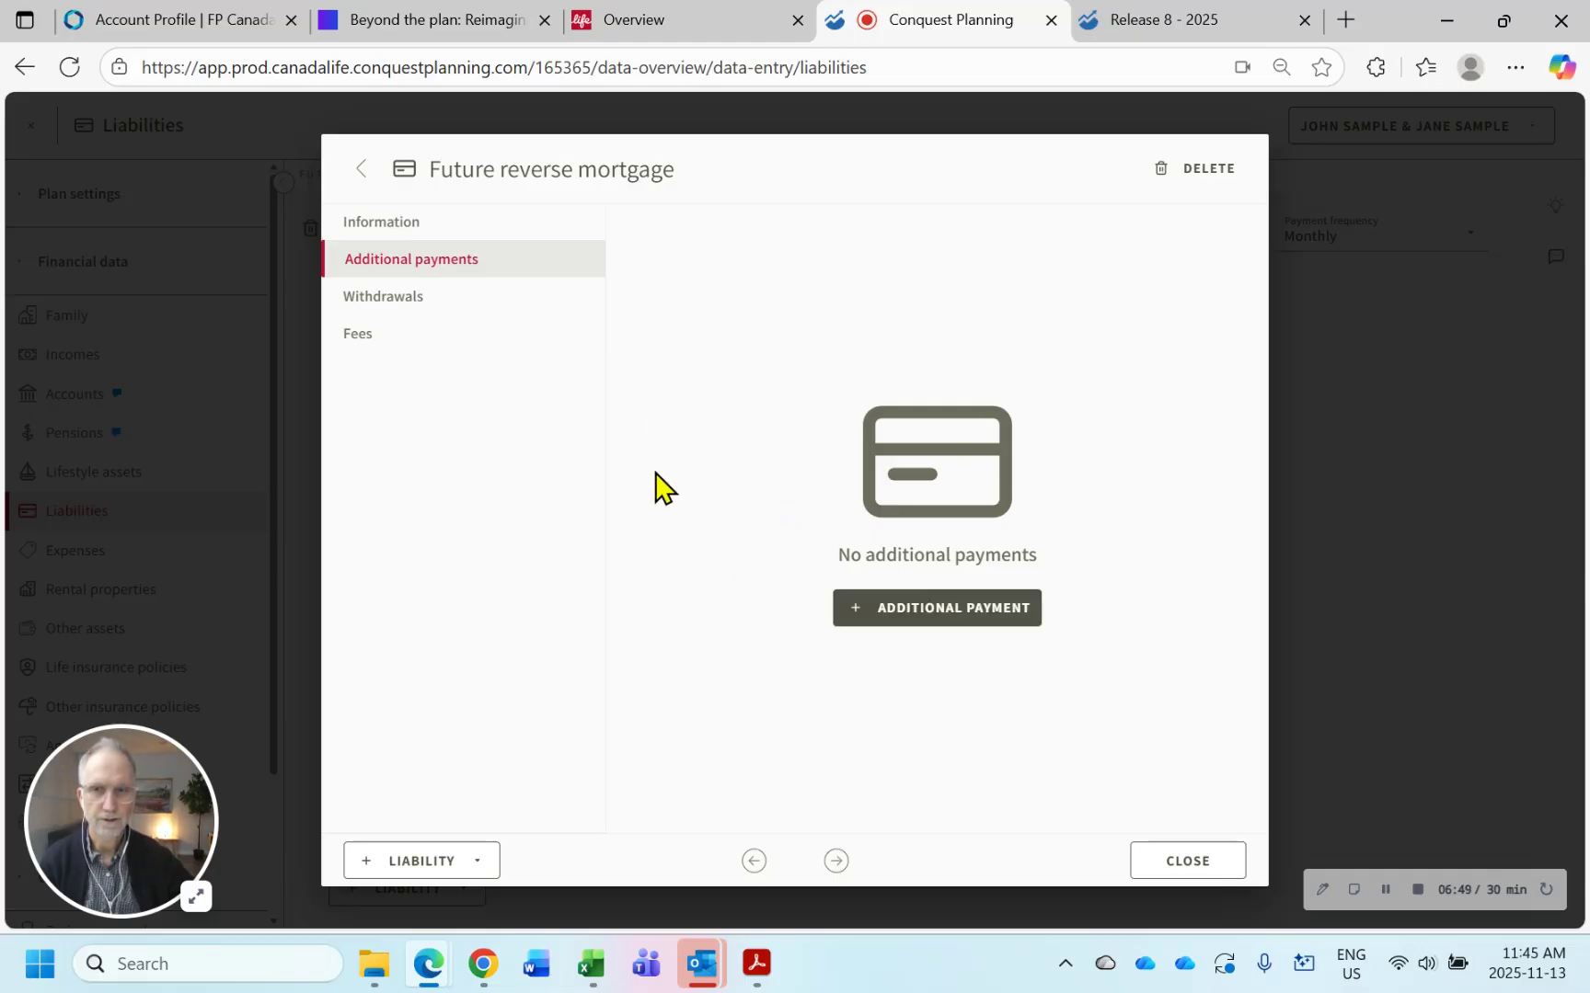
click(404, 298)
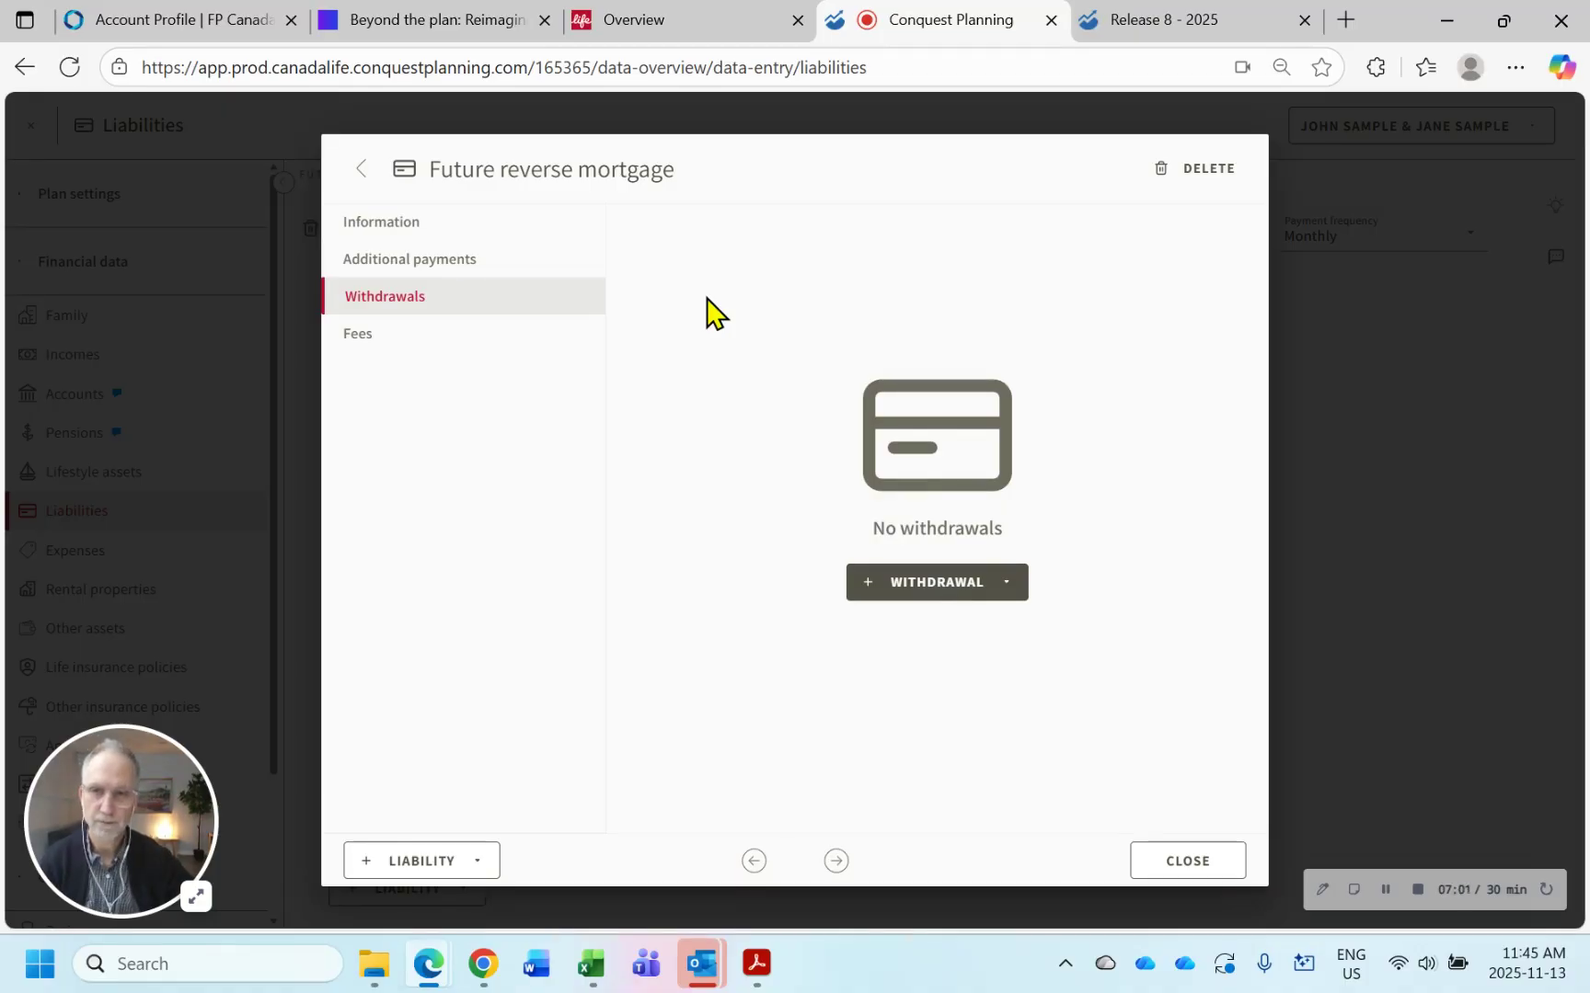
click(567, 341)
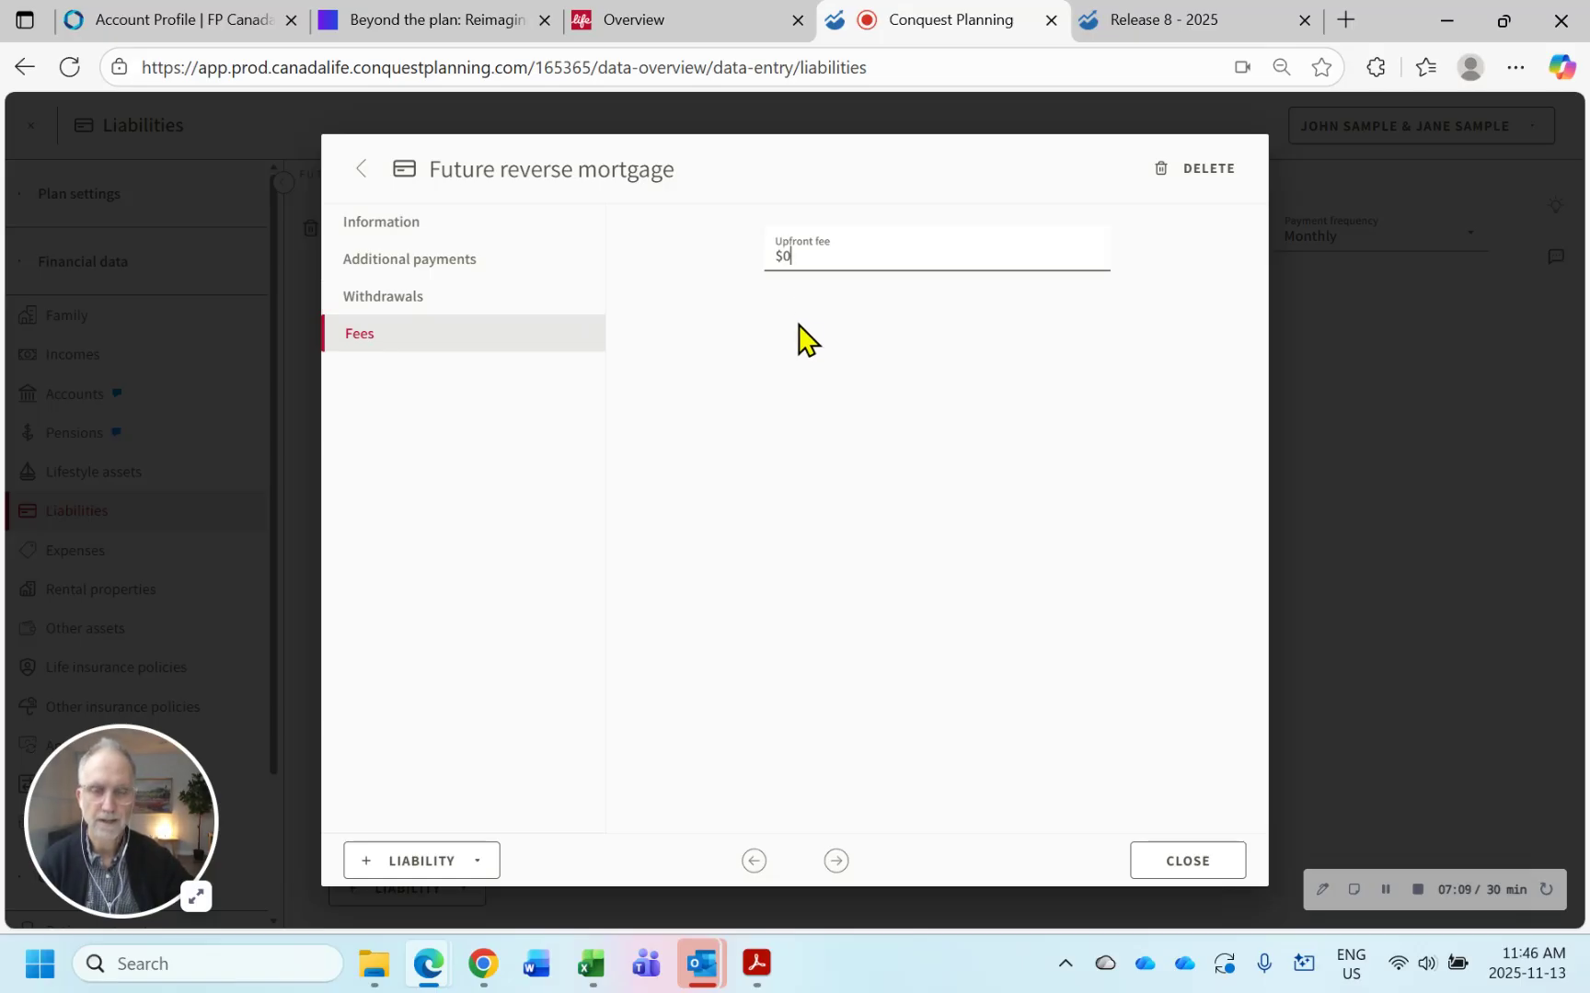
click(377, 226)
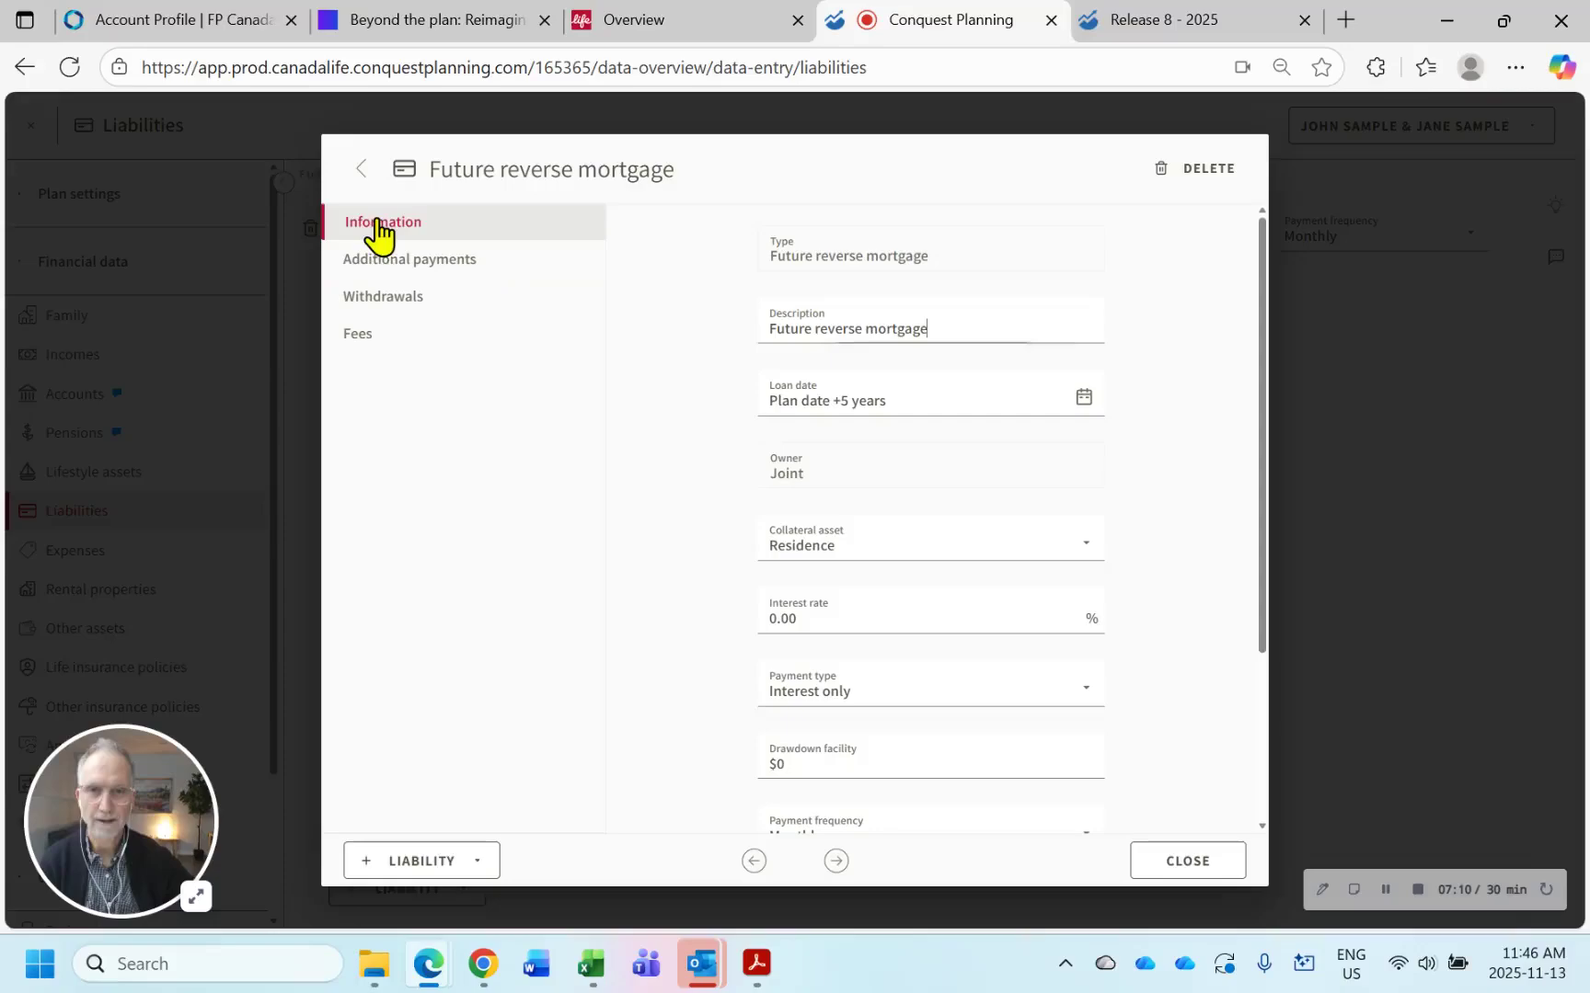
- Close the detailed data and delete the future reverse mortgage from the liabilities
click(364, 171)
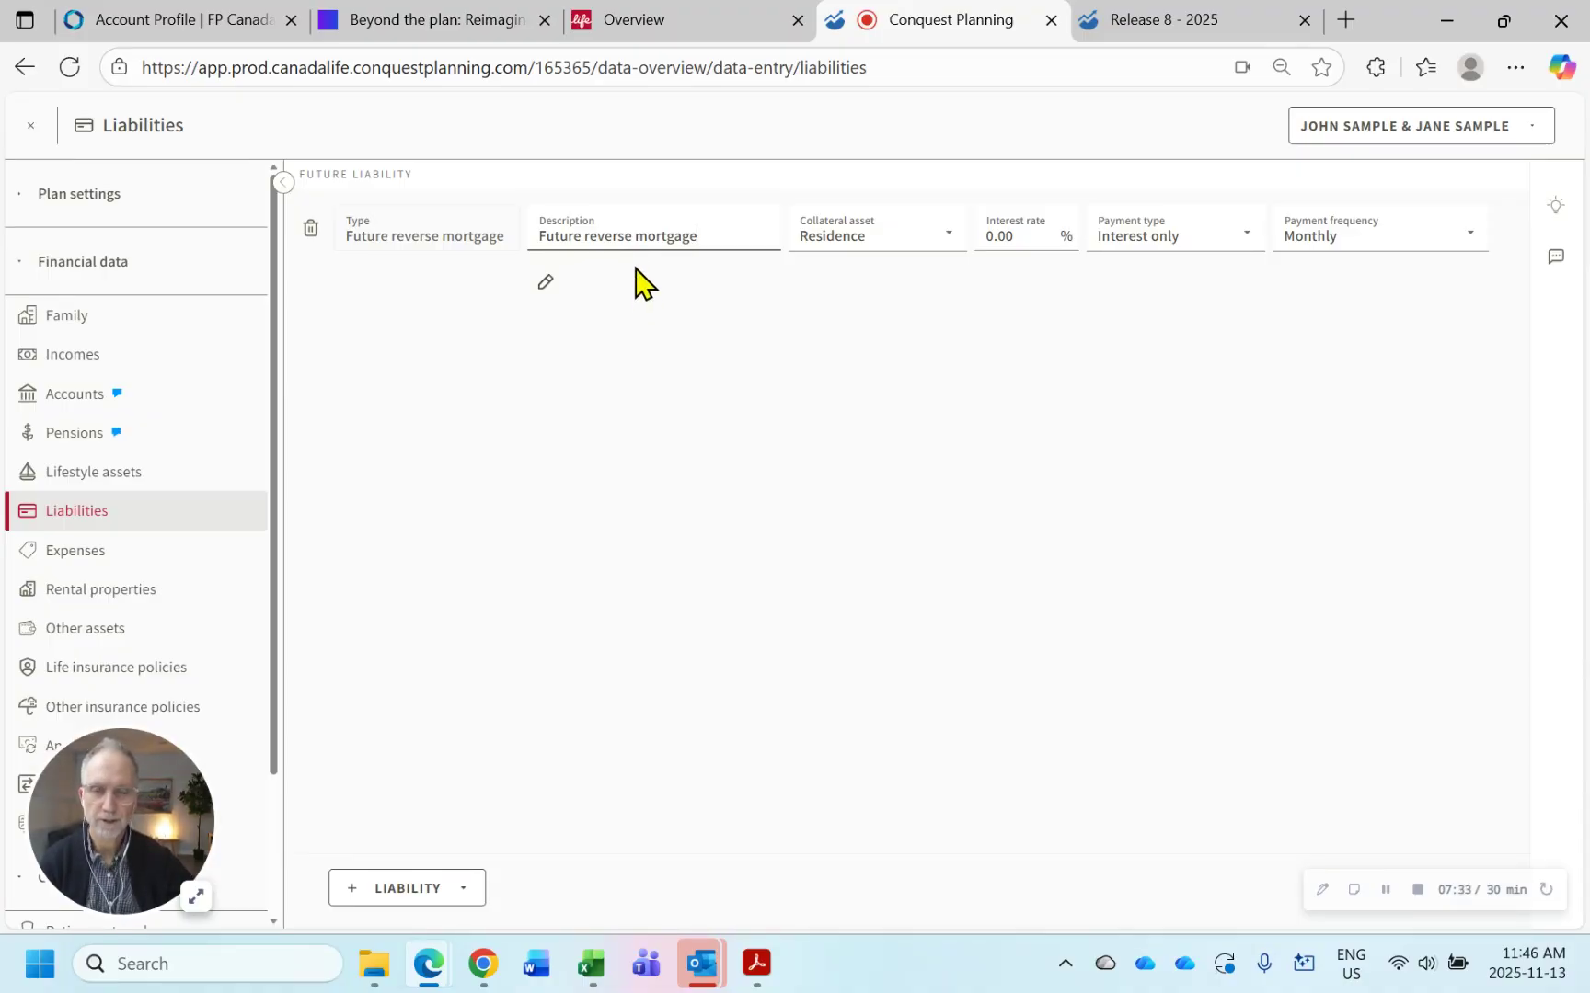
click(311, 228)
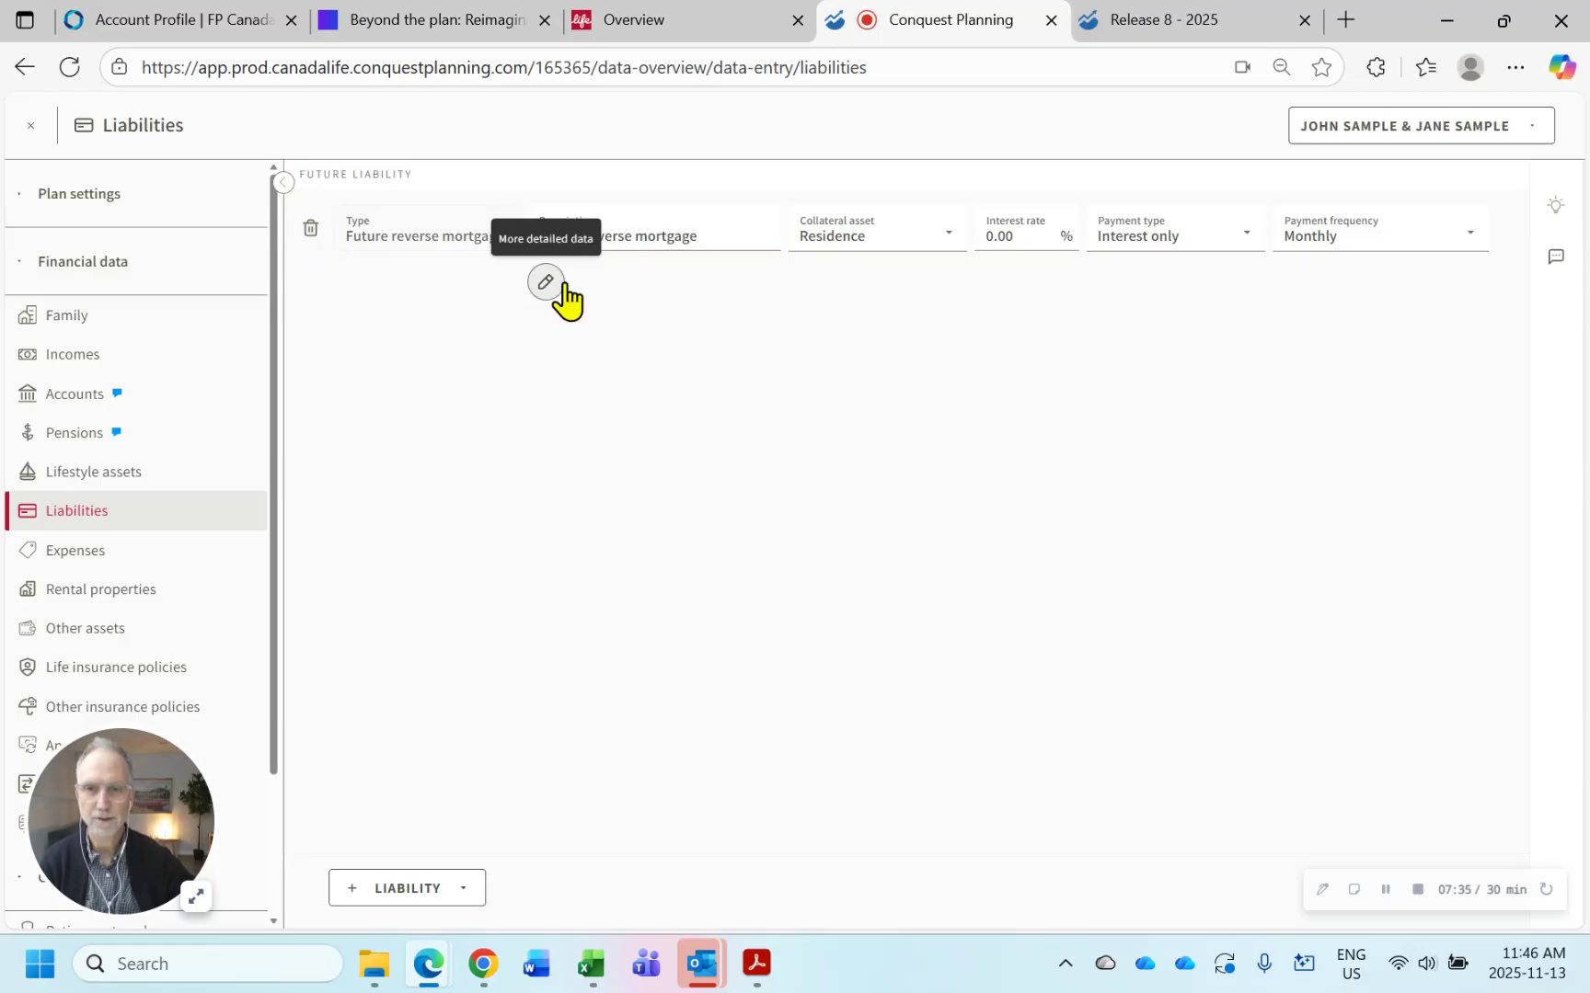
click(1102, 633)
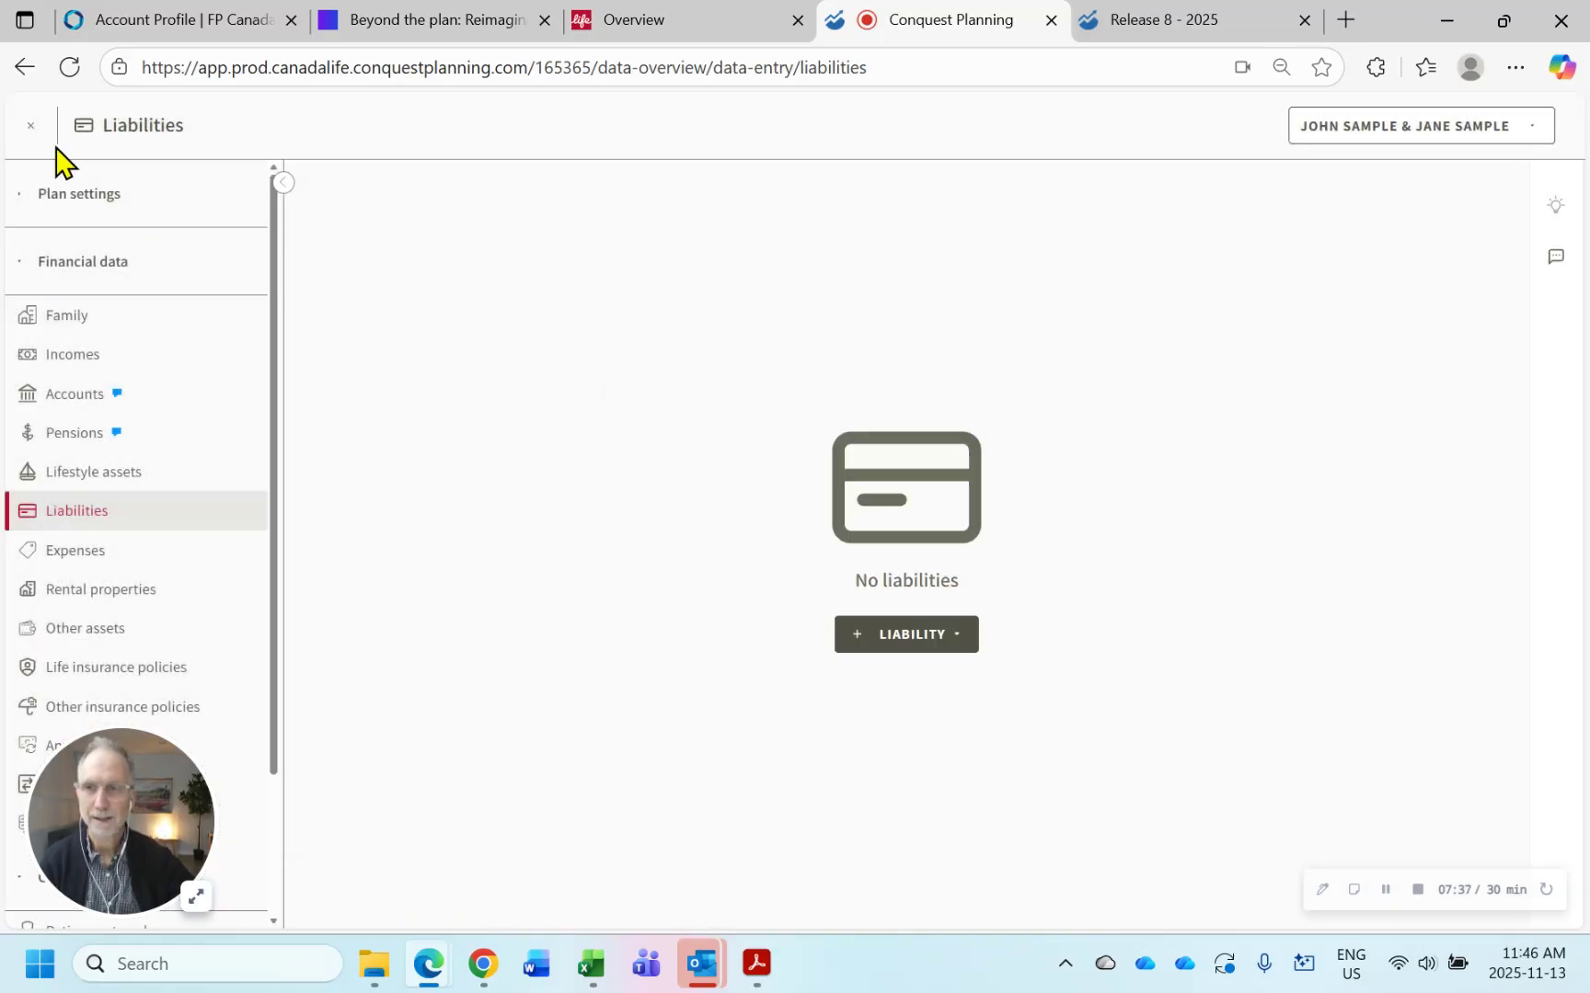
- Leave the liabilities and display the Retirement paycheque chart for the Recommended plan on the planning page
click(35, 130)
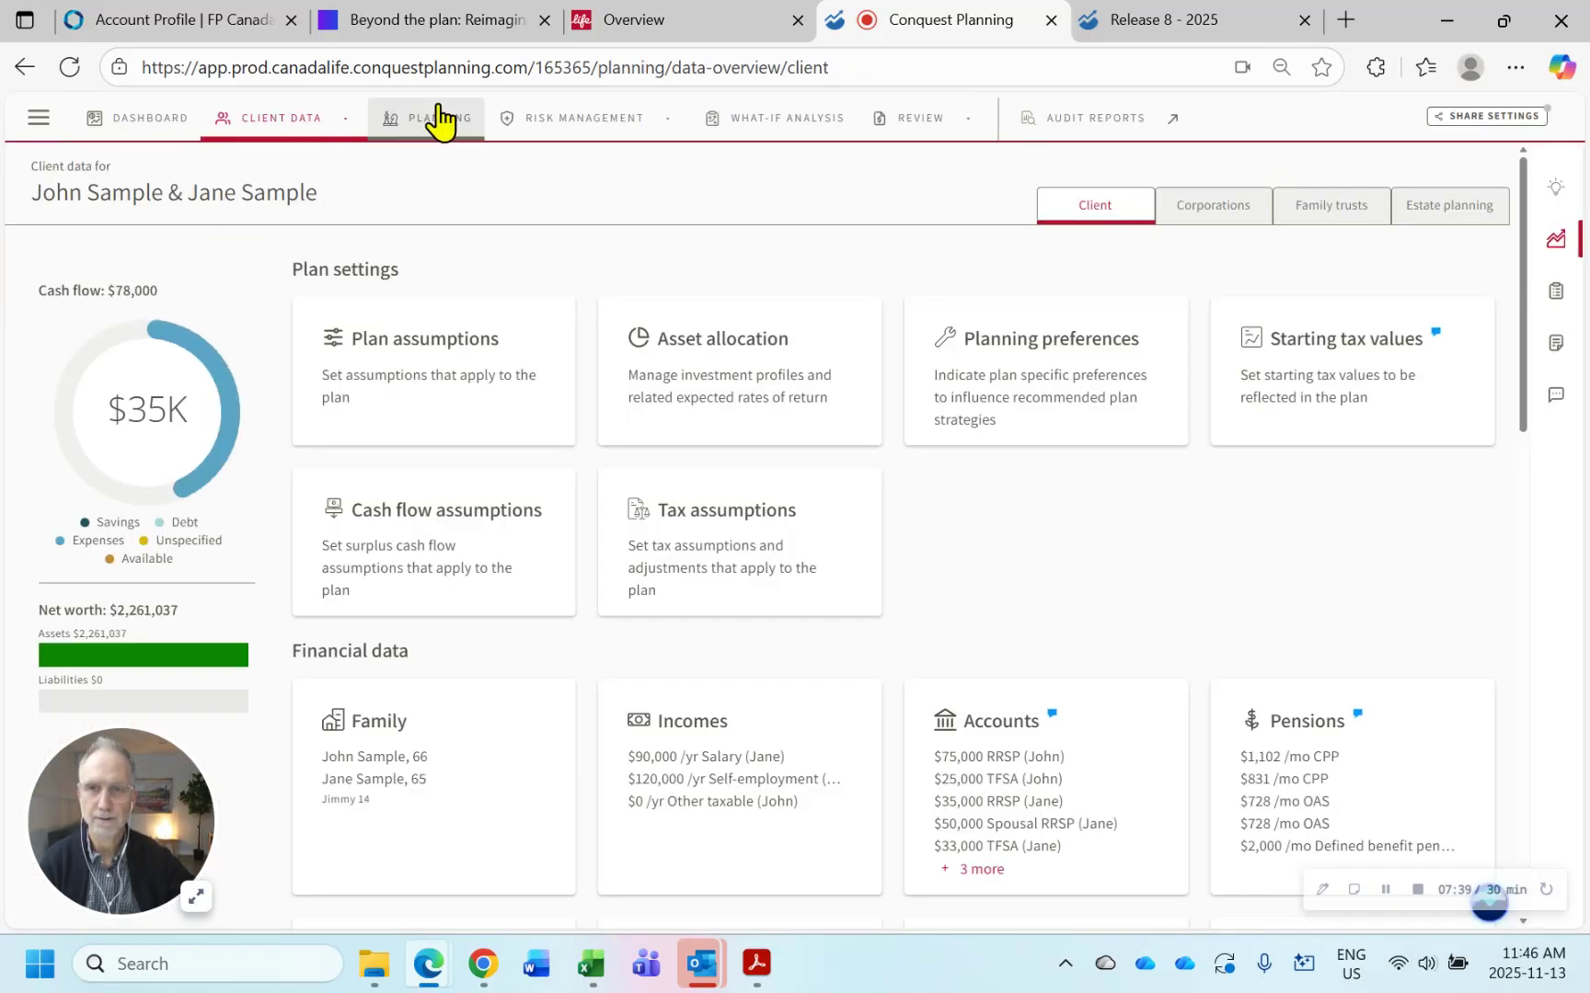
click(439, 120)
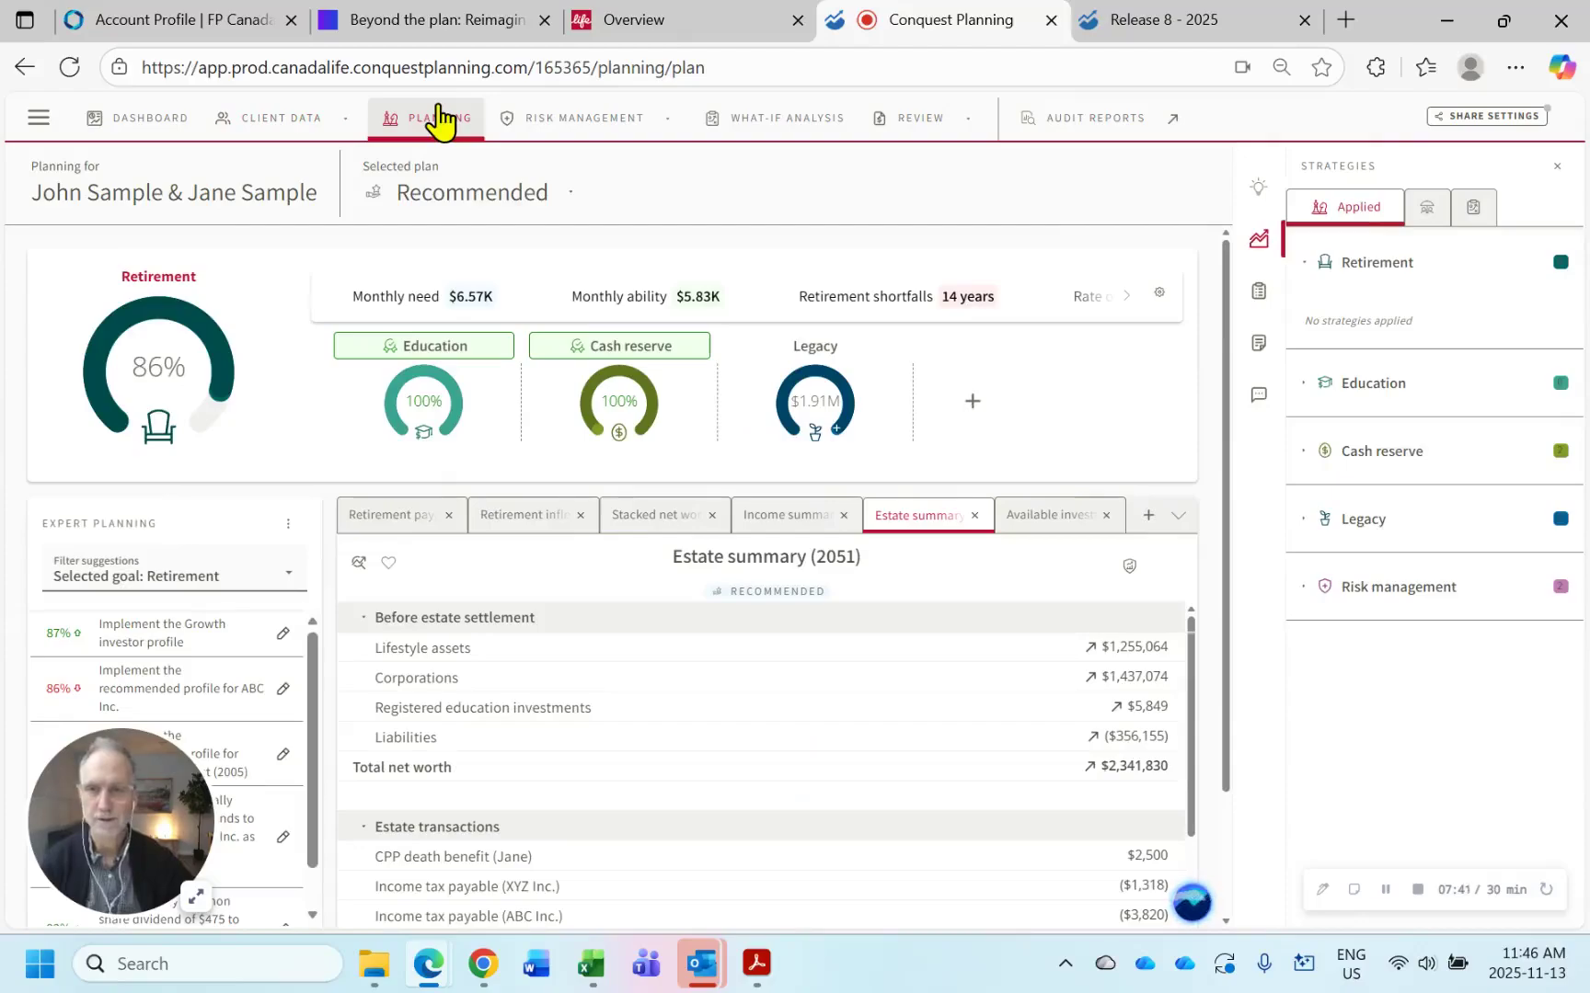
click(405, 520)
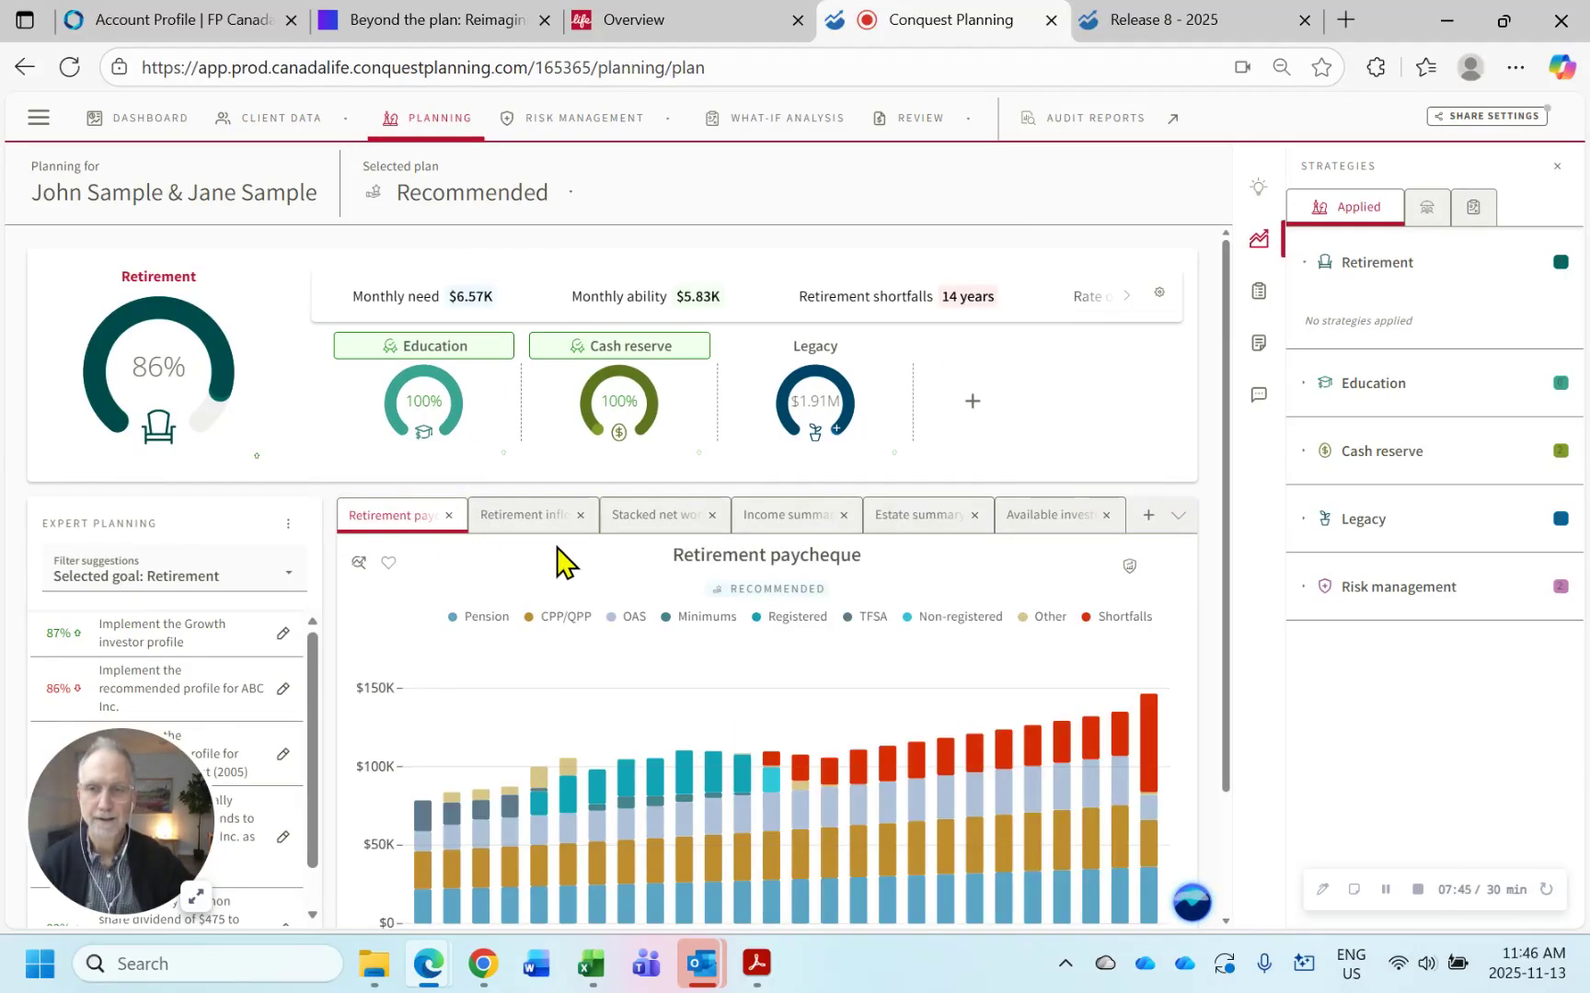
mouse_move(183, 380)
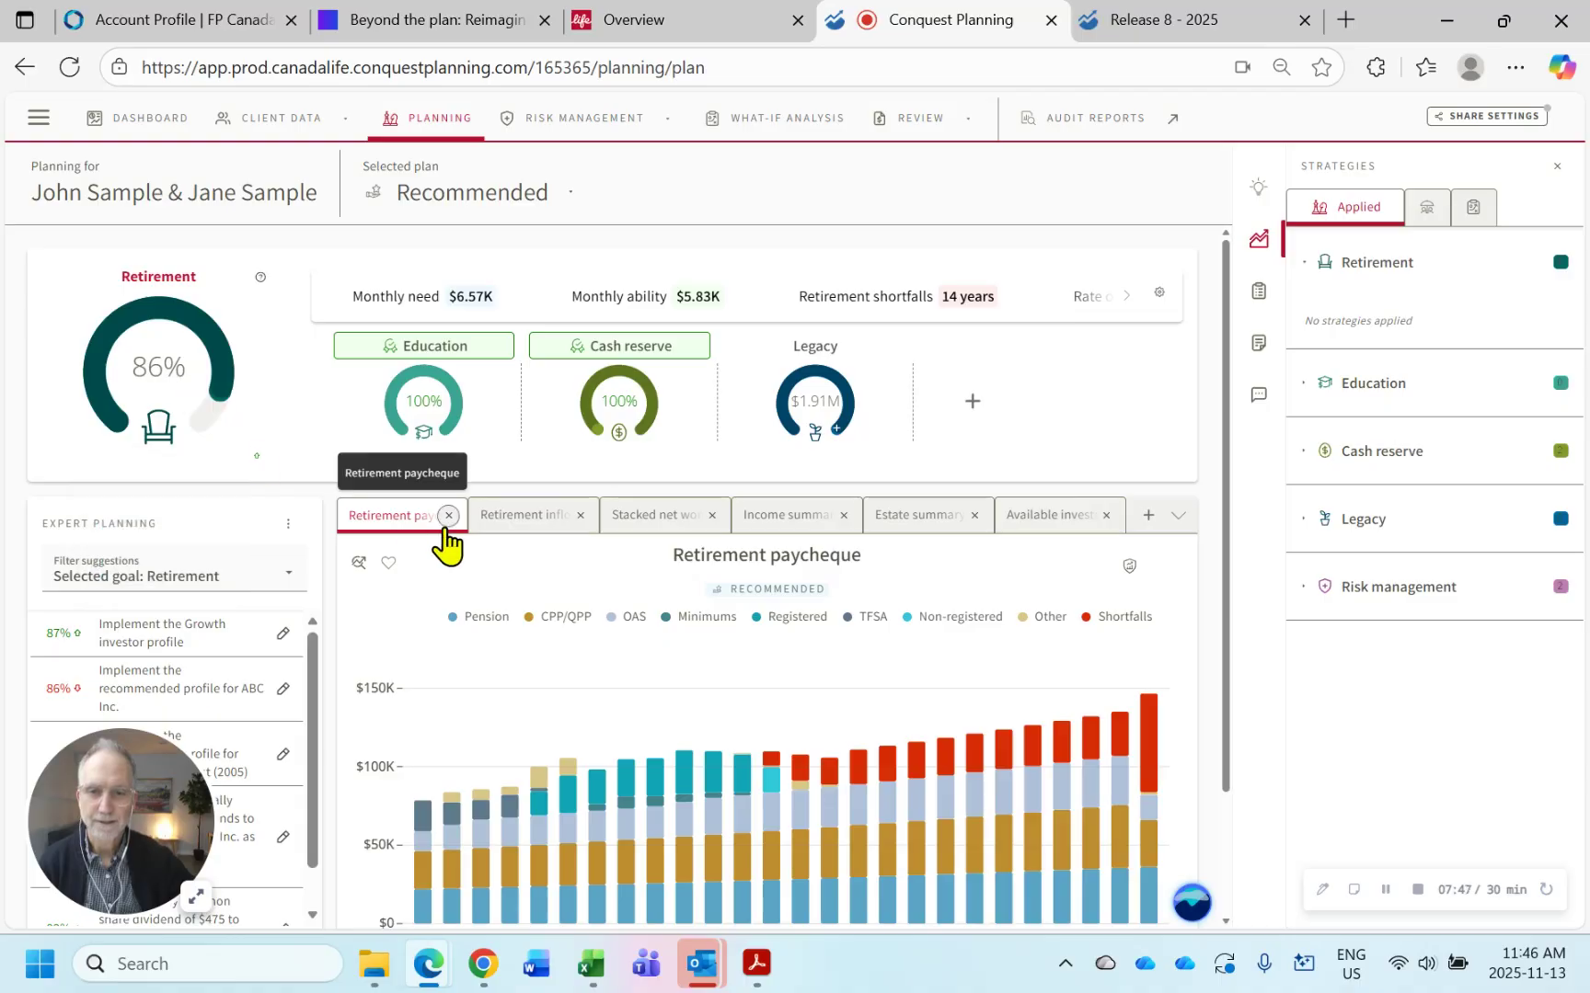
scroll(451, 571, down, 2)
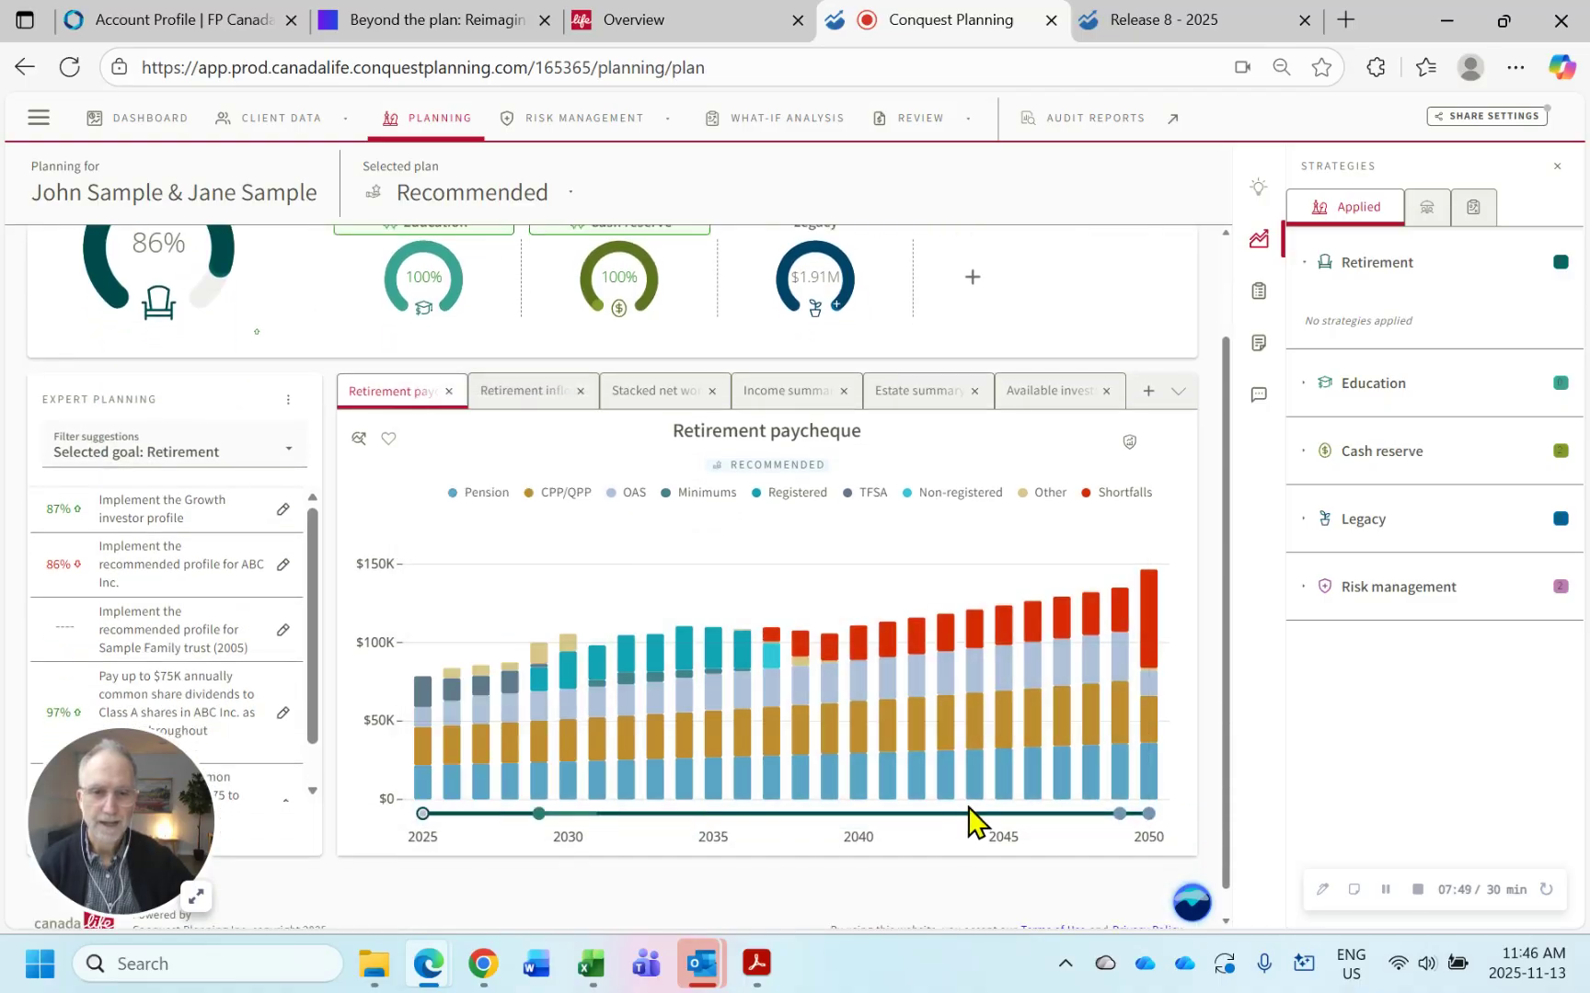
- Examine the Retirement paycheque chart through life expectancy, the applied retirement strategies and the expert planning suggestions for the Retirement goal
mouse_move(1150, 828)
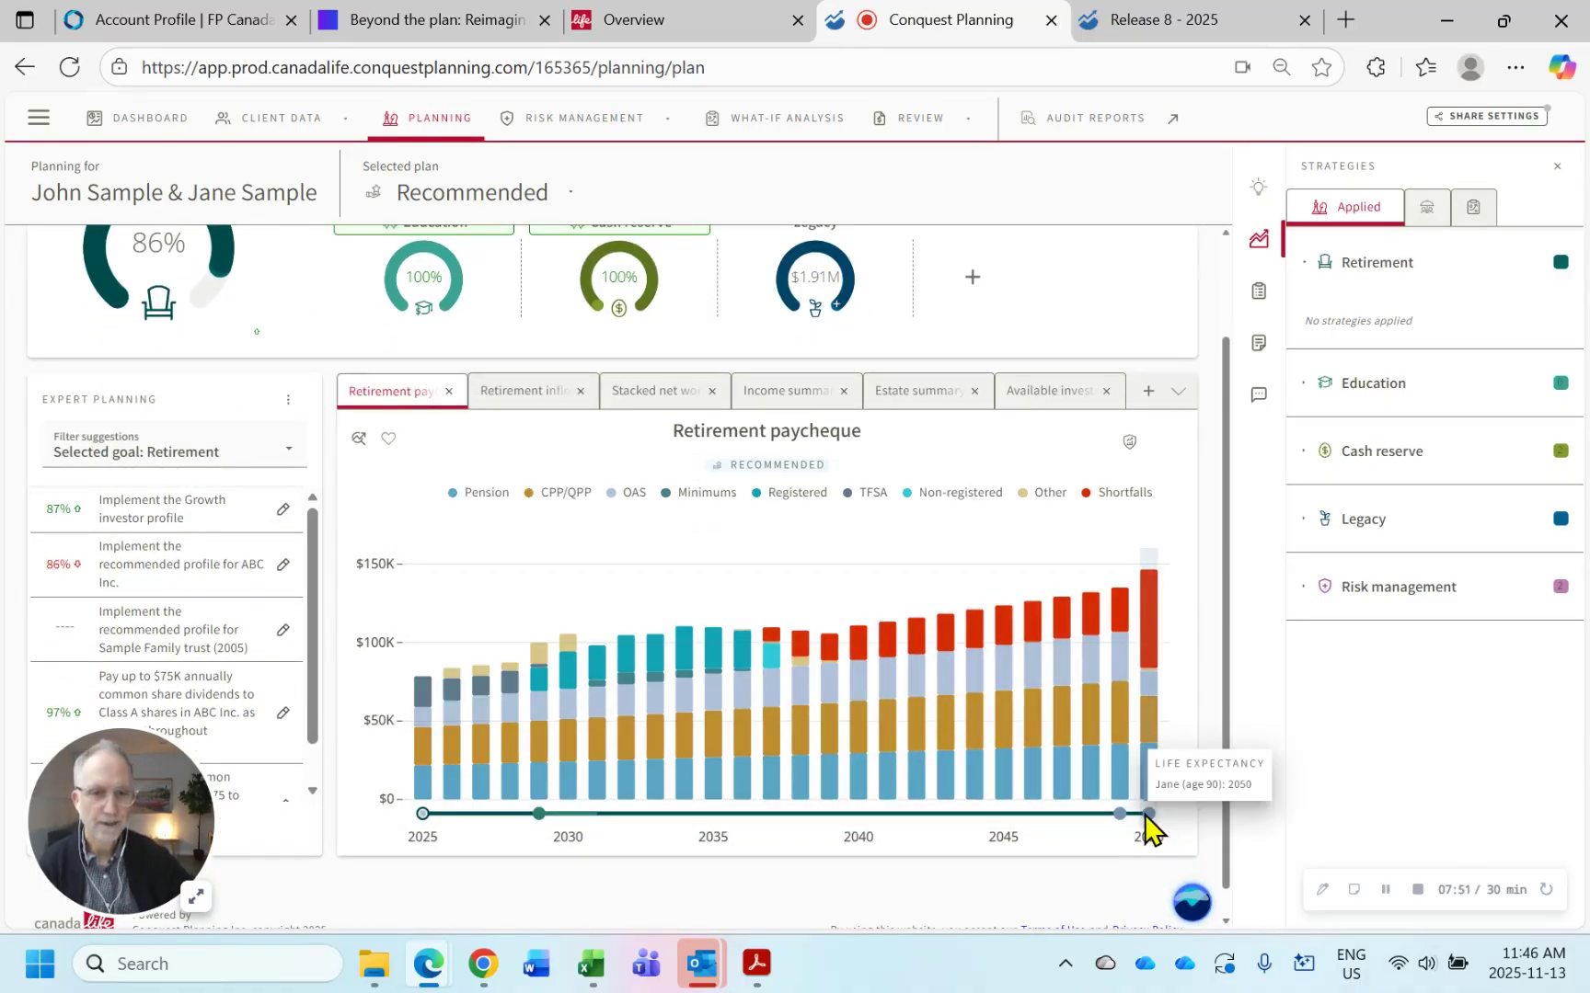
mouse_move(772, 654)
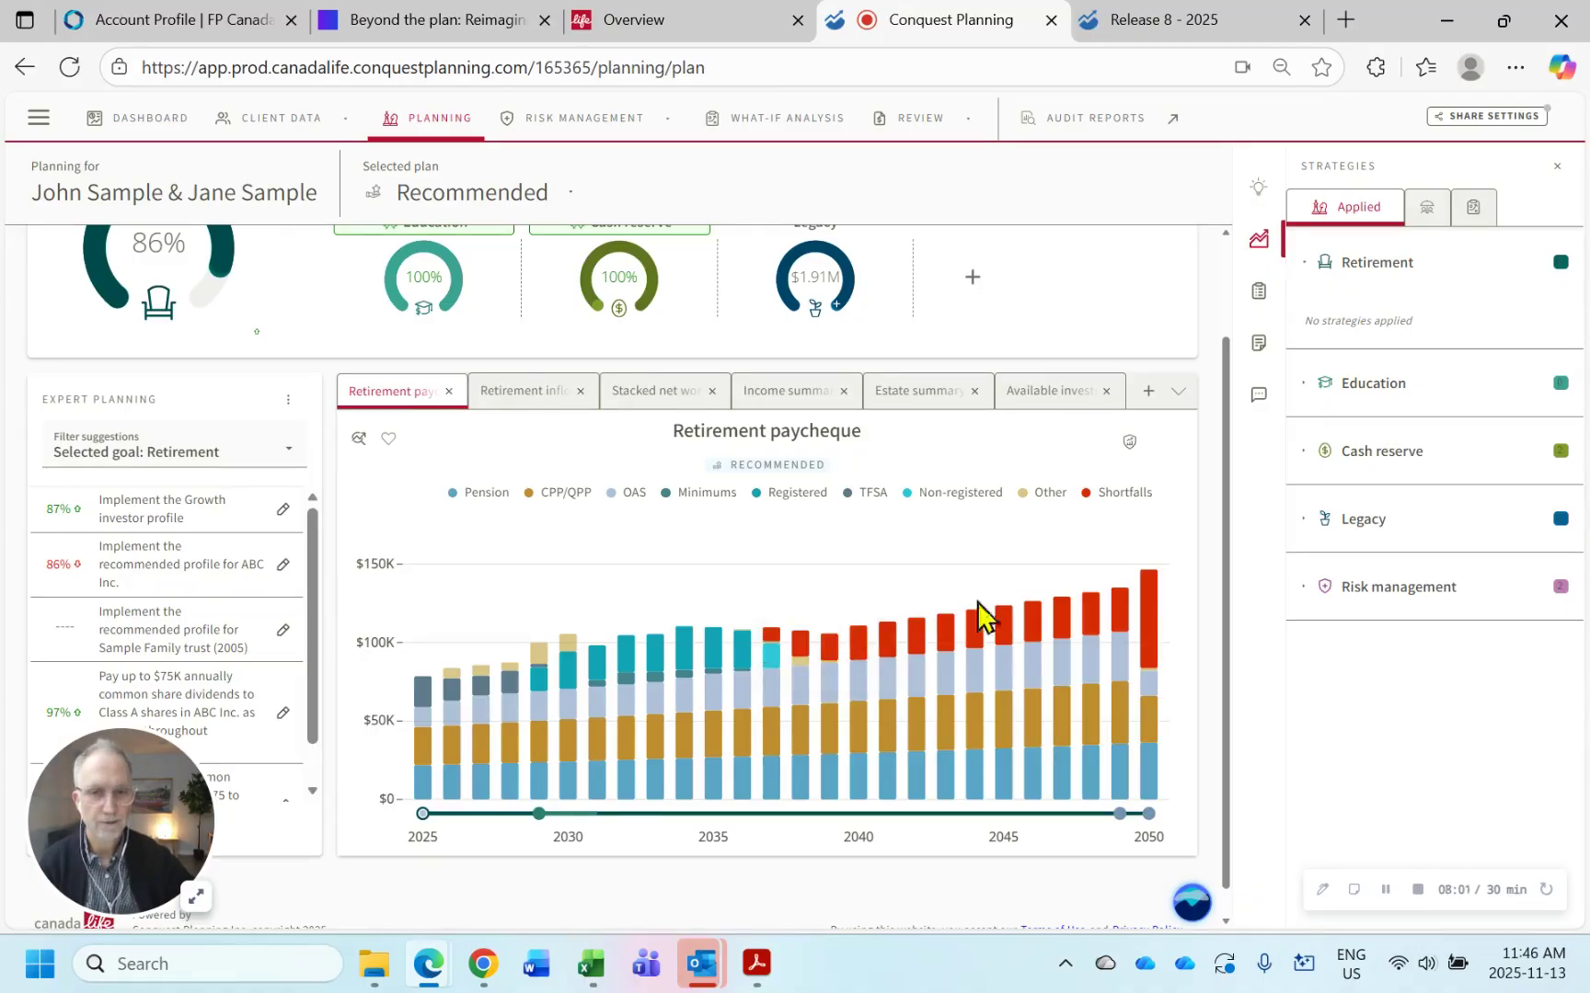
scroll(823, 550, up, 2)
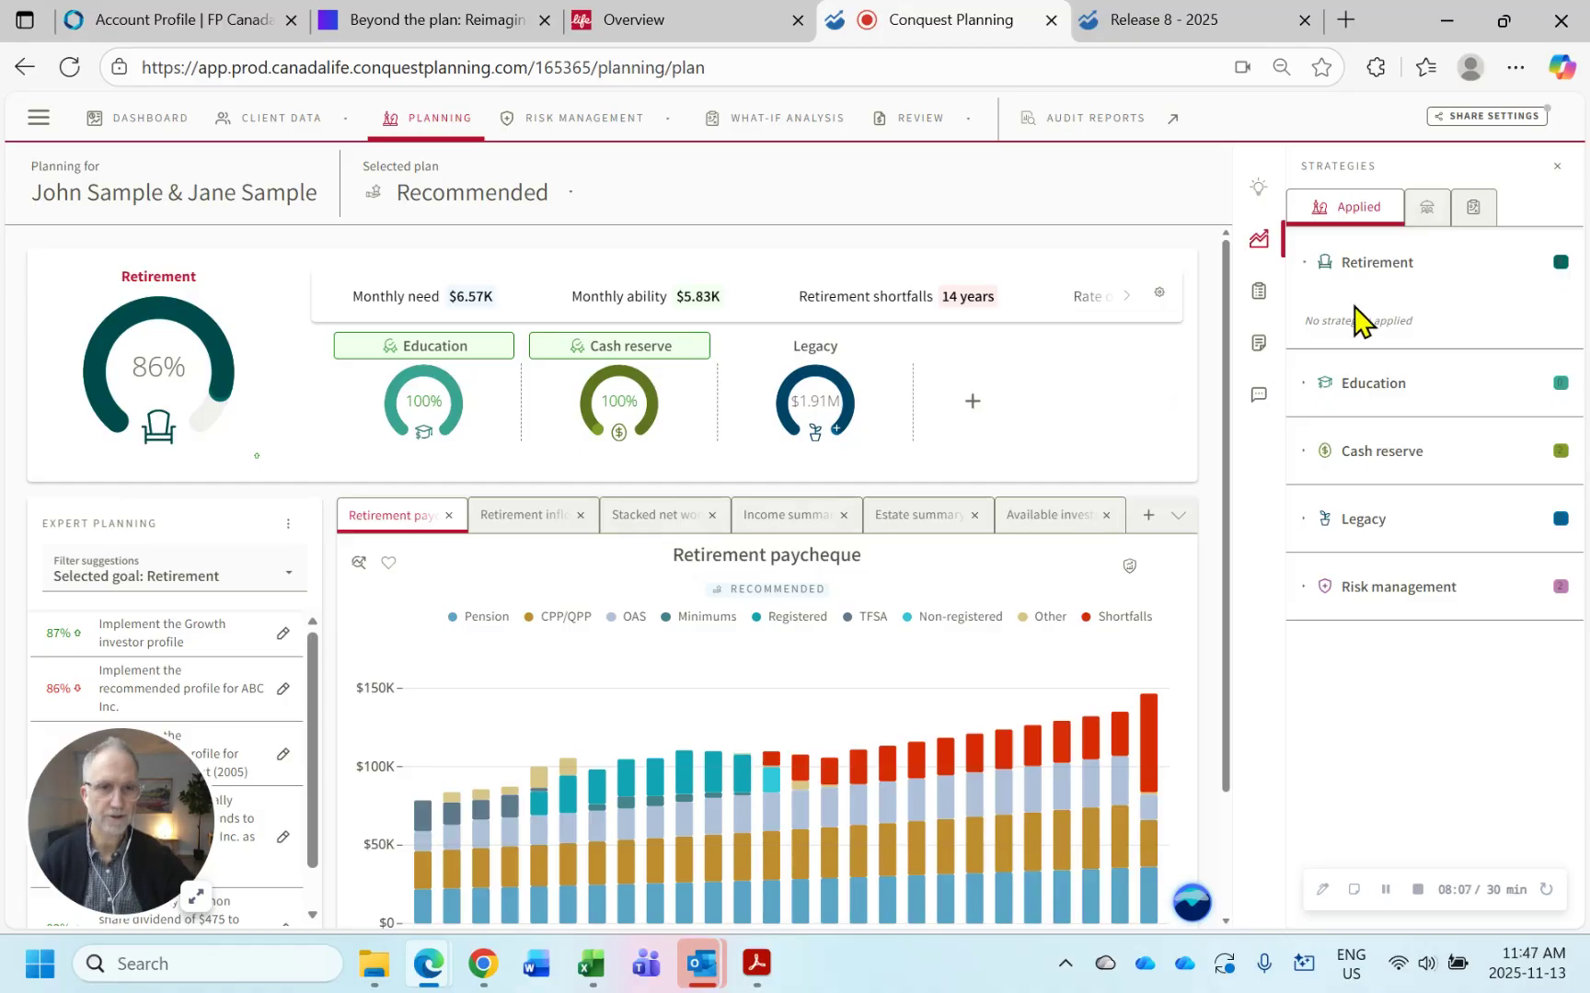
click(1366, 272)
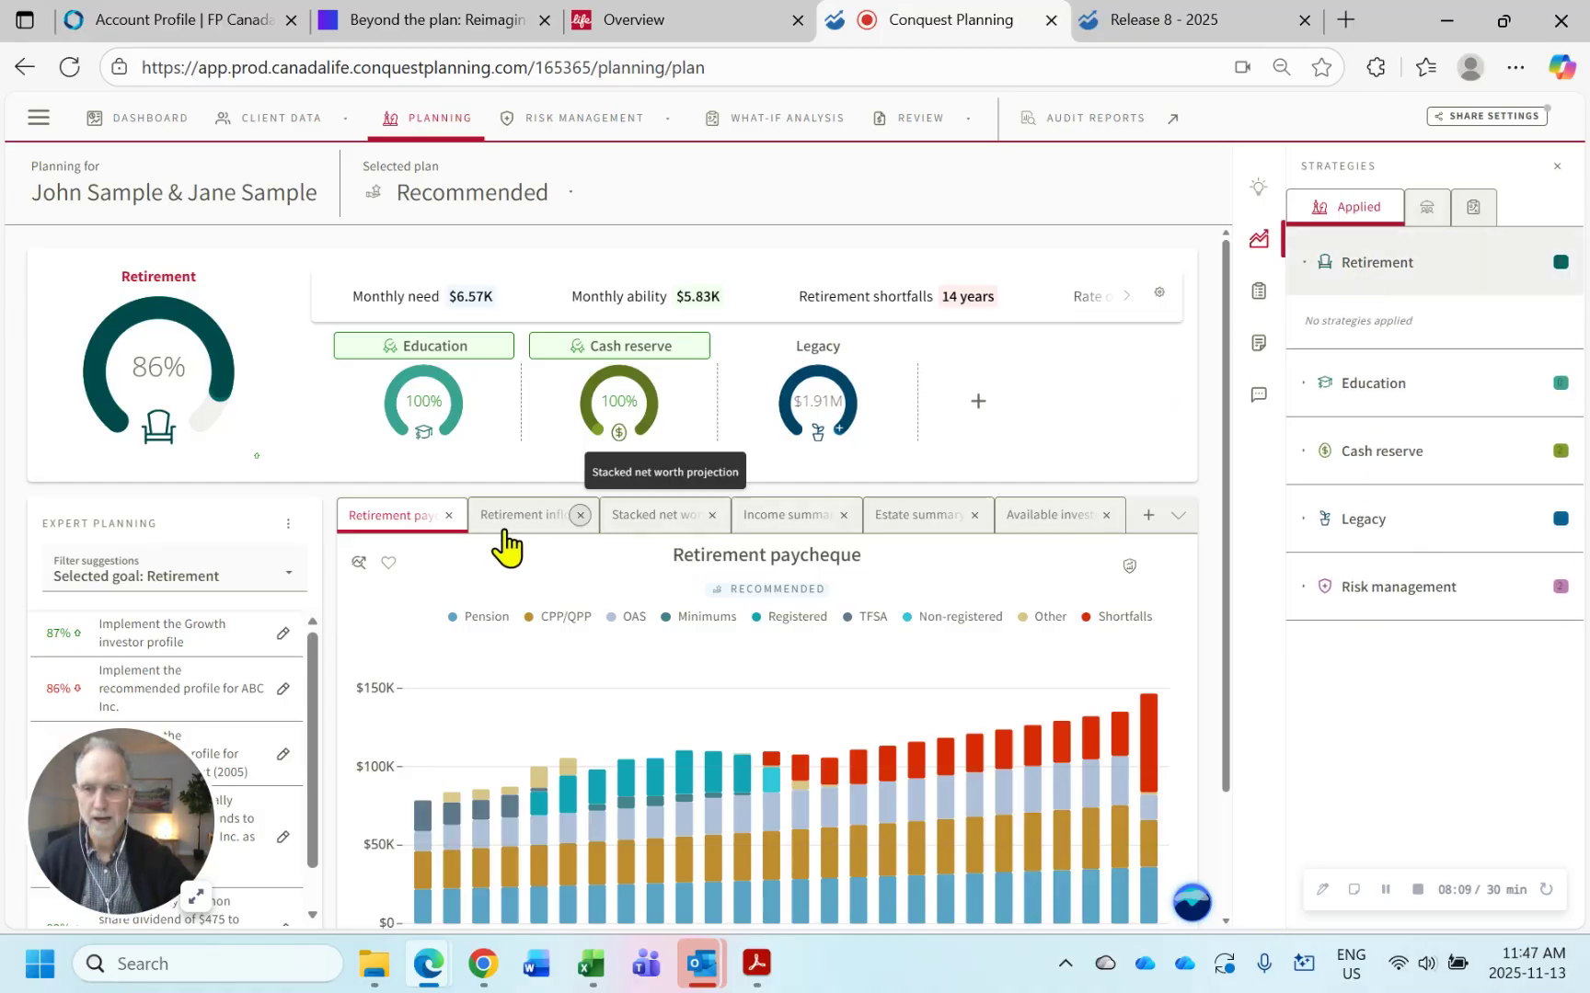
drag(203, 805, 405, 815)
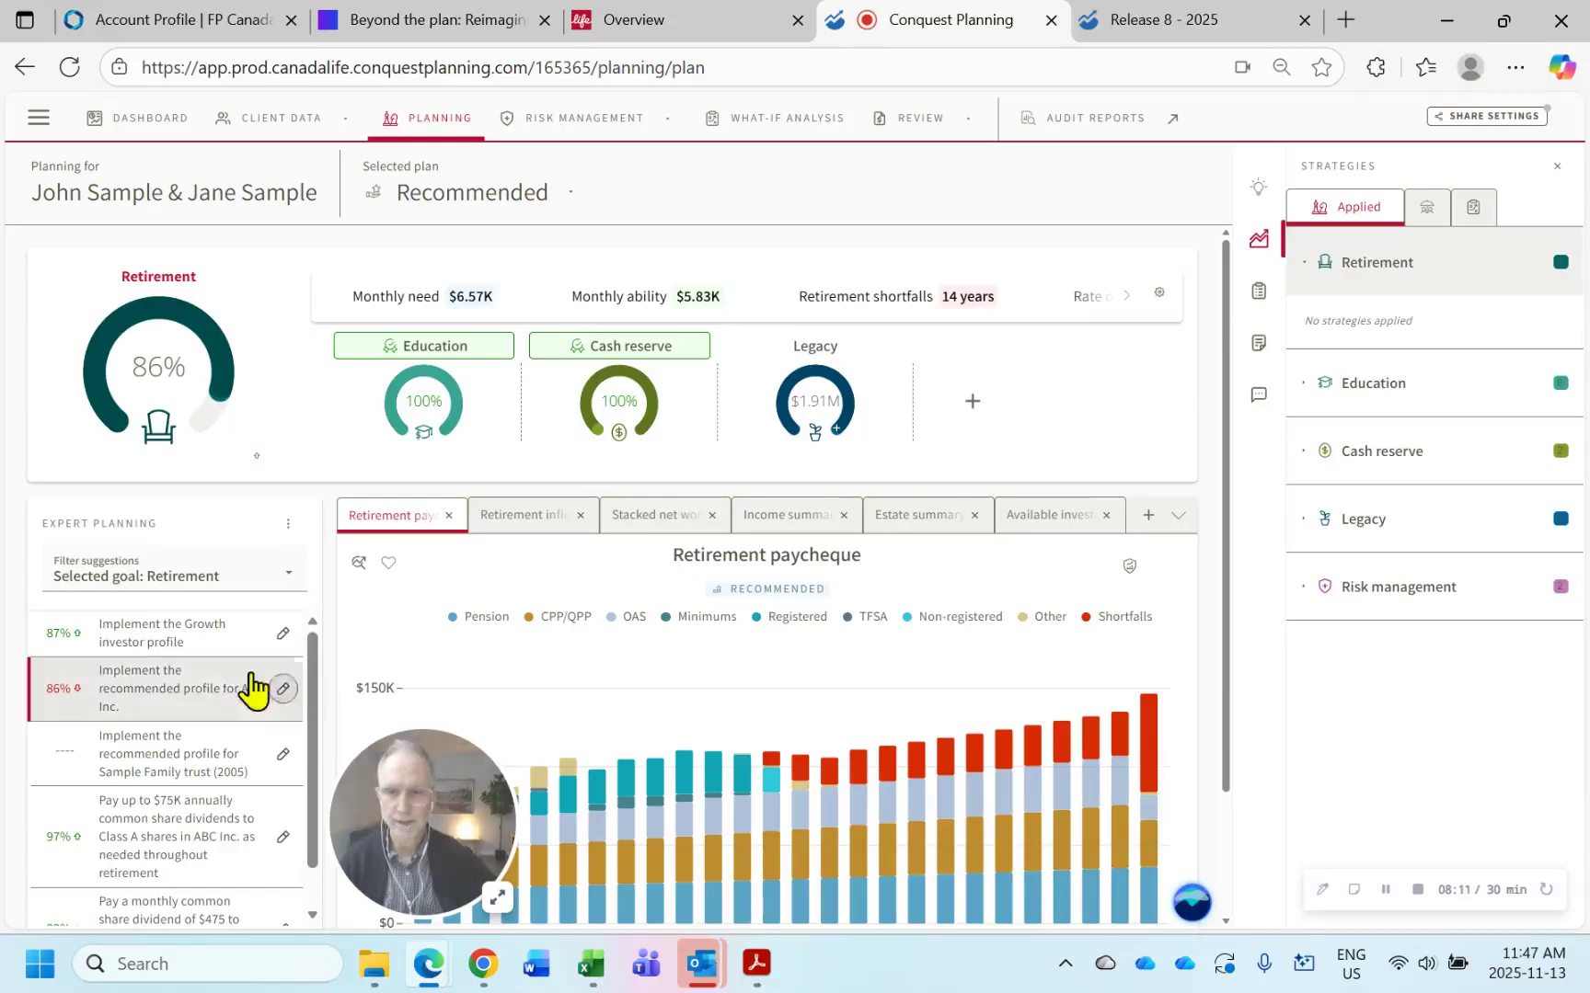
scroll(188, 692, down, 1)
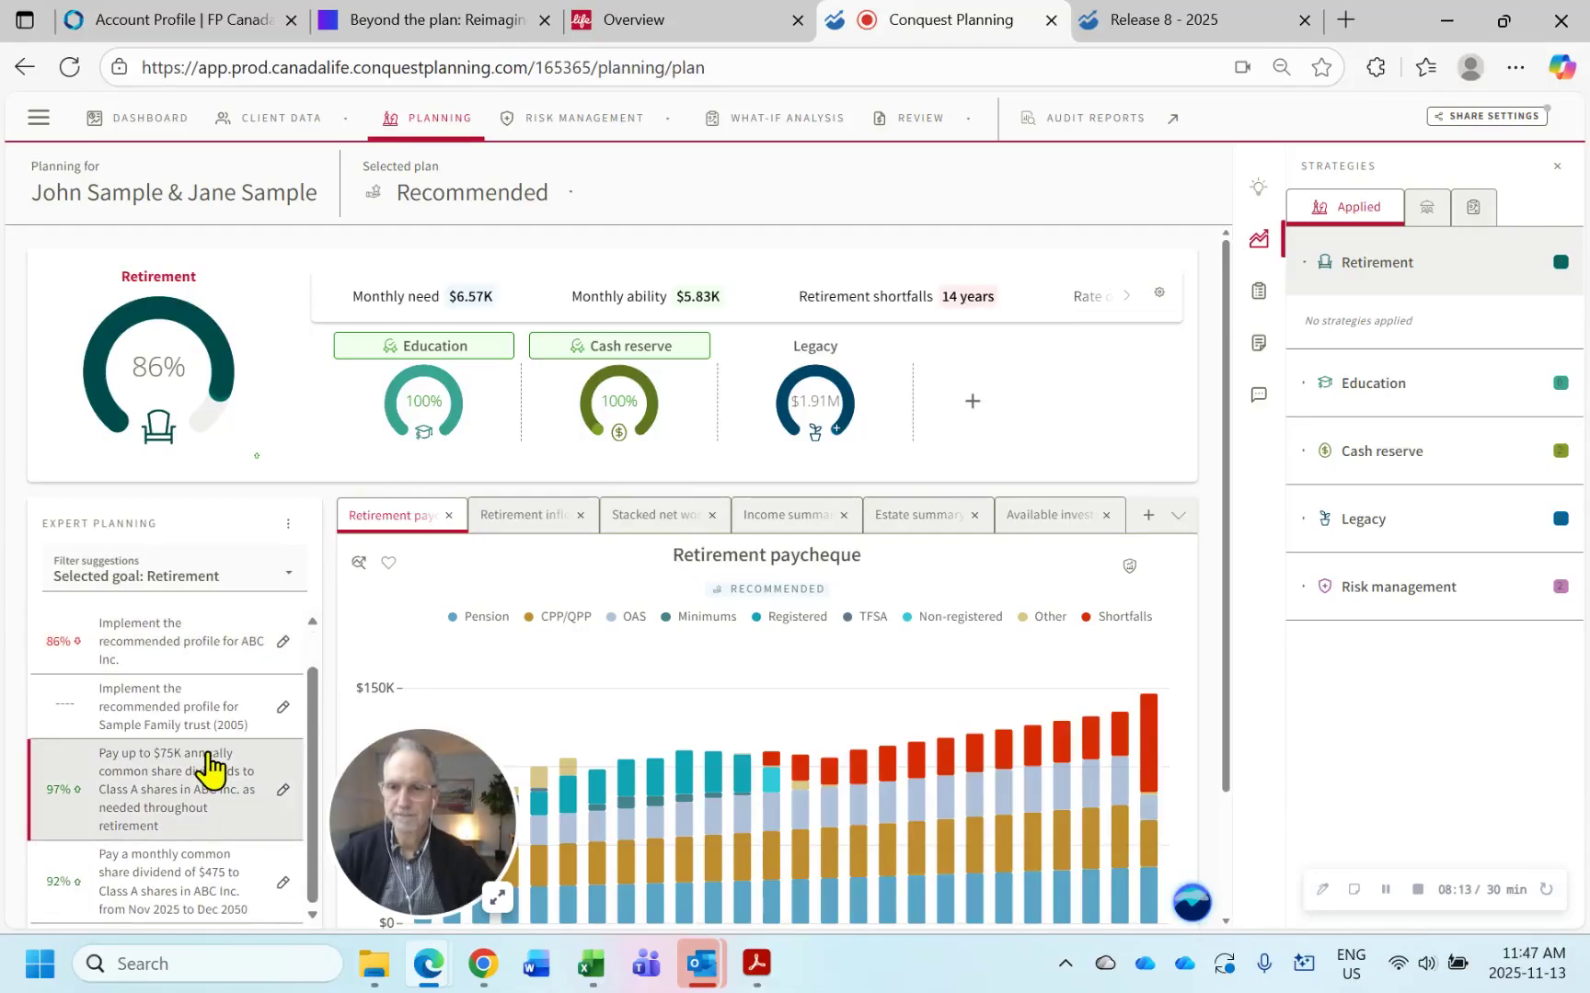
scroll(213, 764, up, 1)
scroll(213, 763, down, 1)
scroll(617, 726, down, 3)
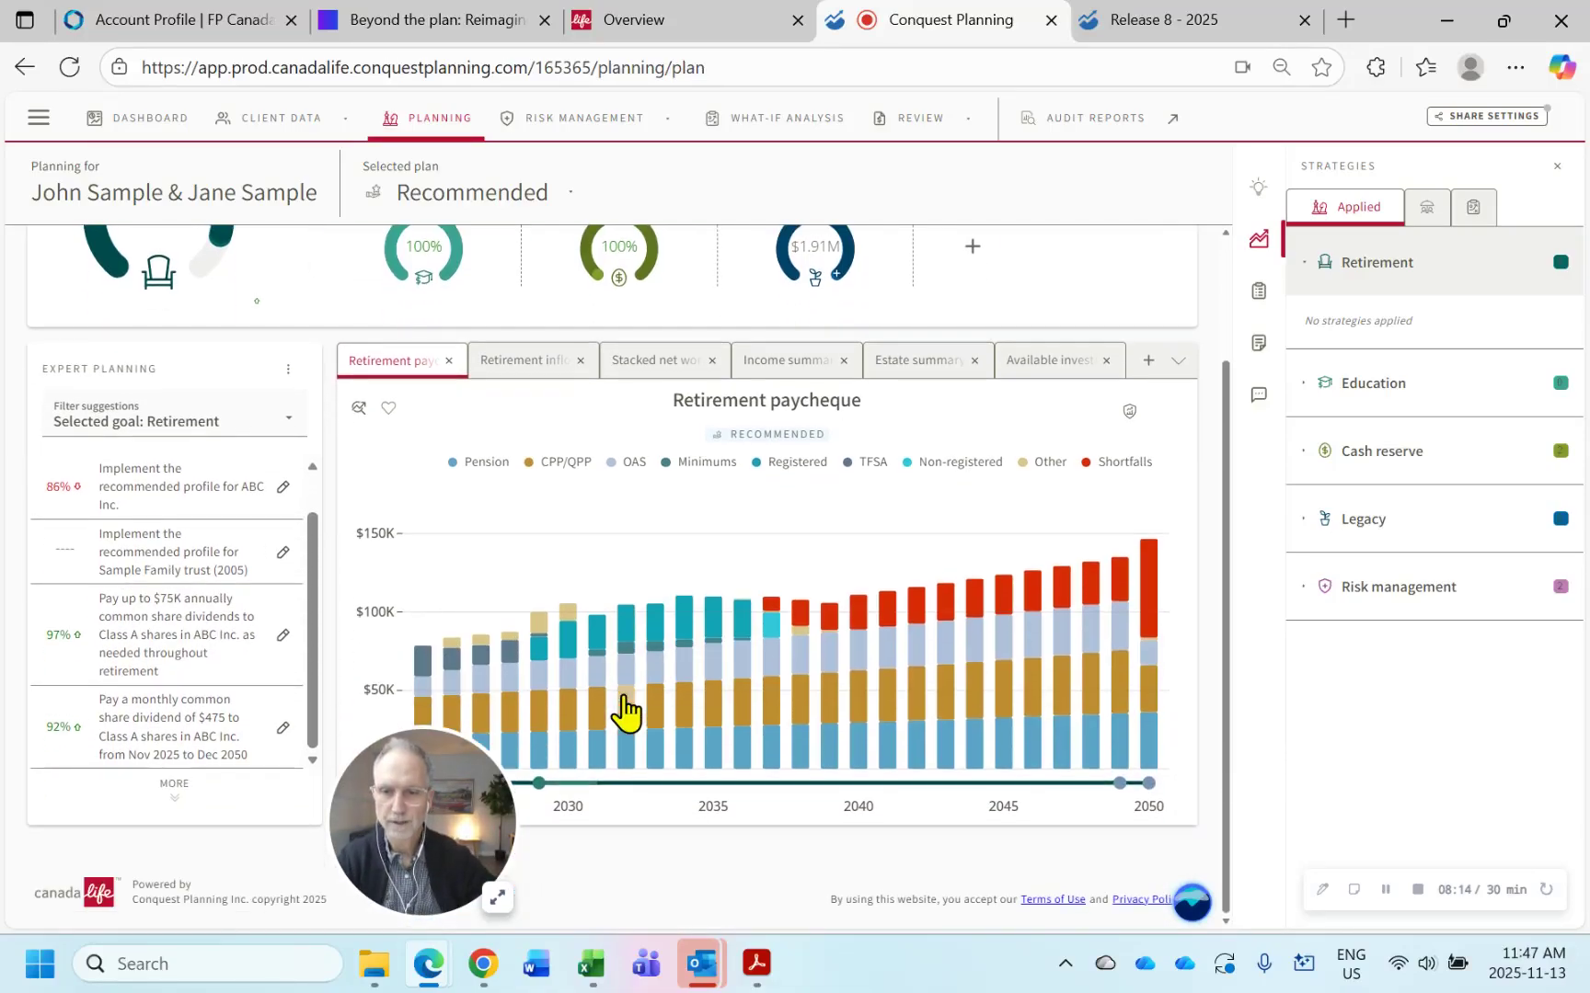
- Expand the expert planning suggestions, search them for "reverse" and apply the Take out a Reverse mortgage strategy
click(172, 785)
click(153, 476)
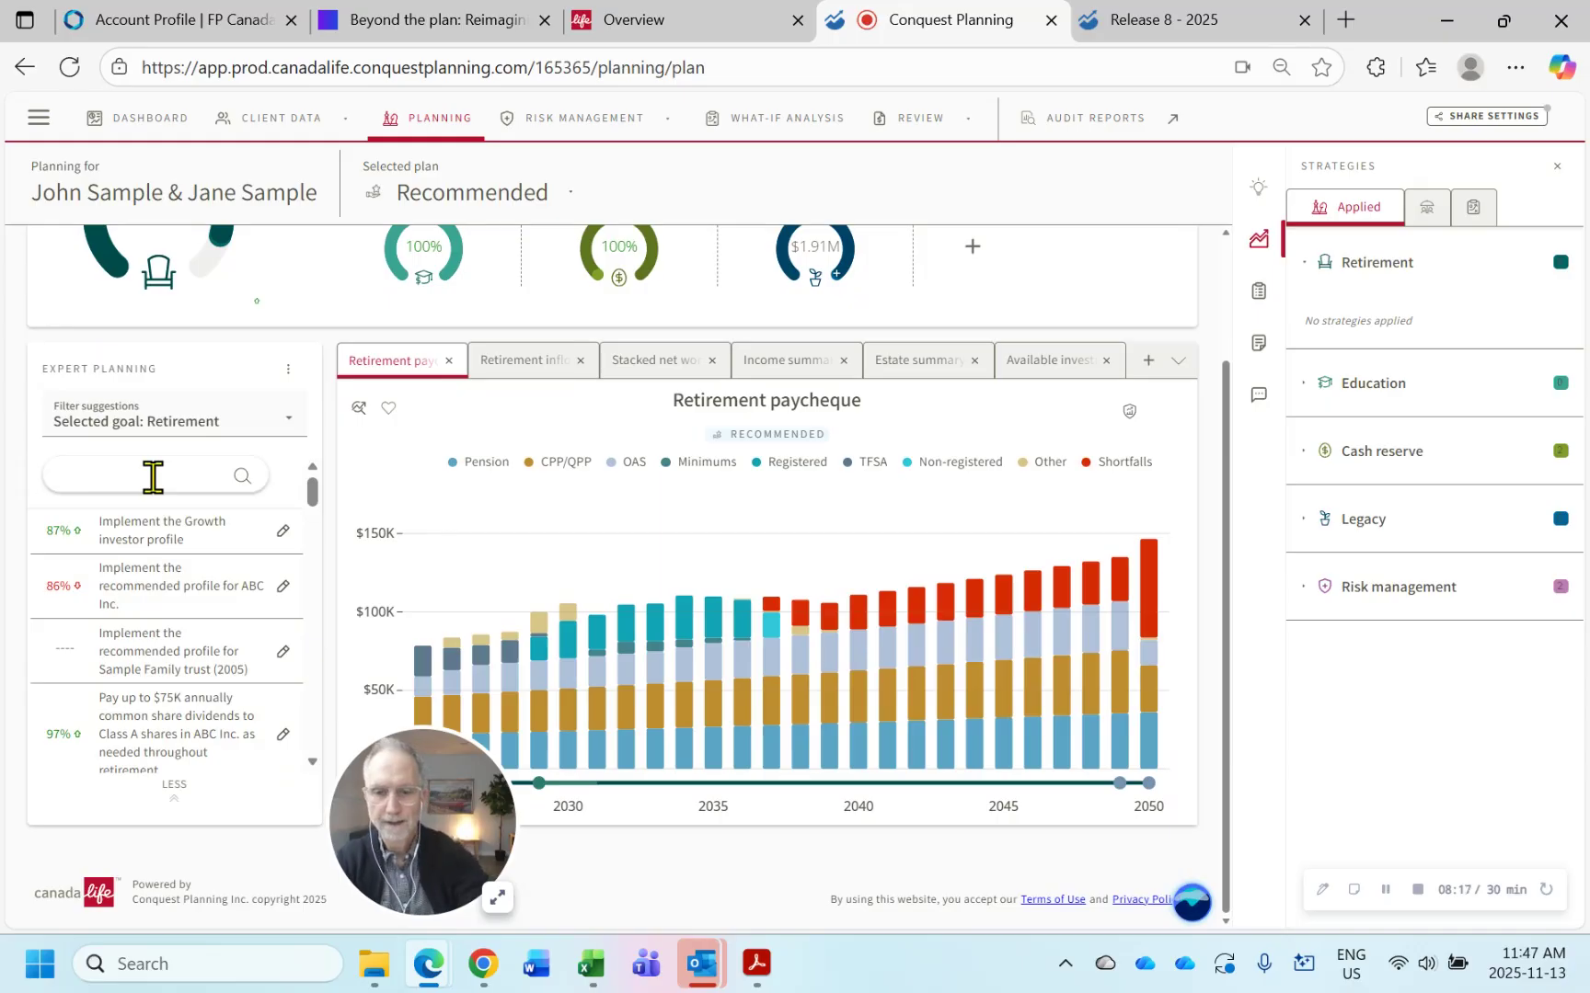
text(reverse)
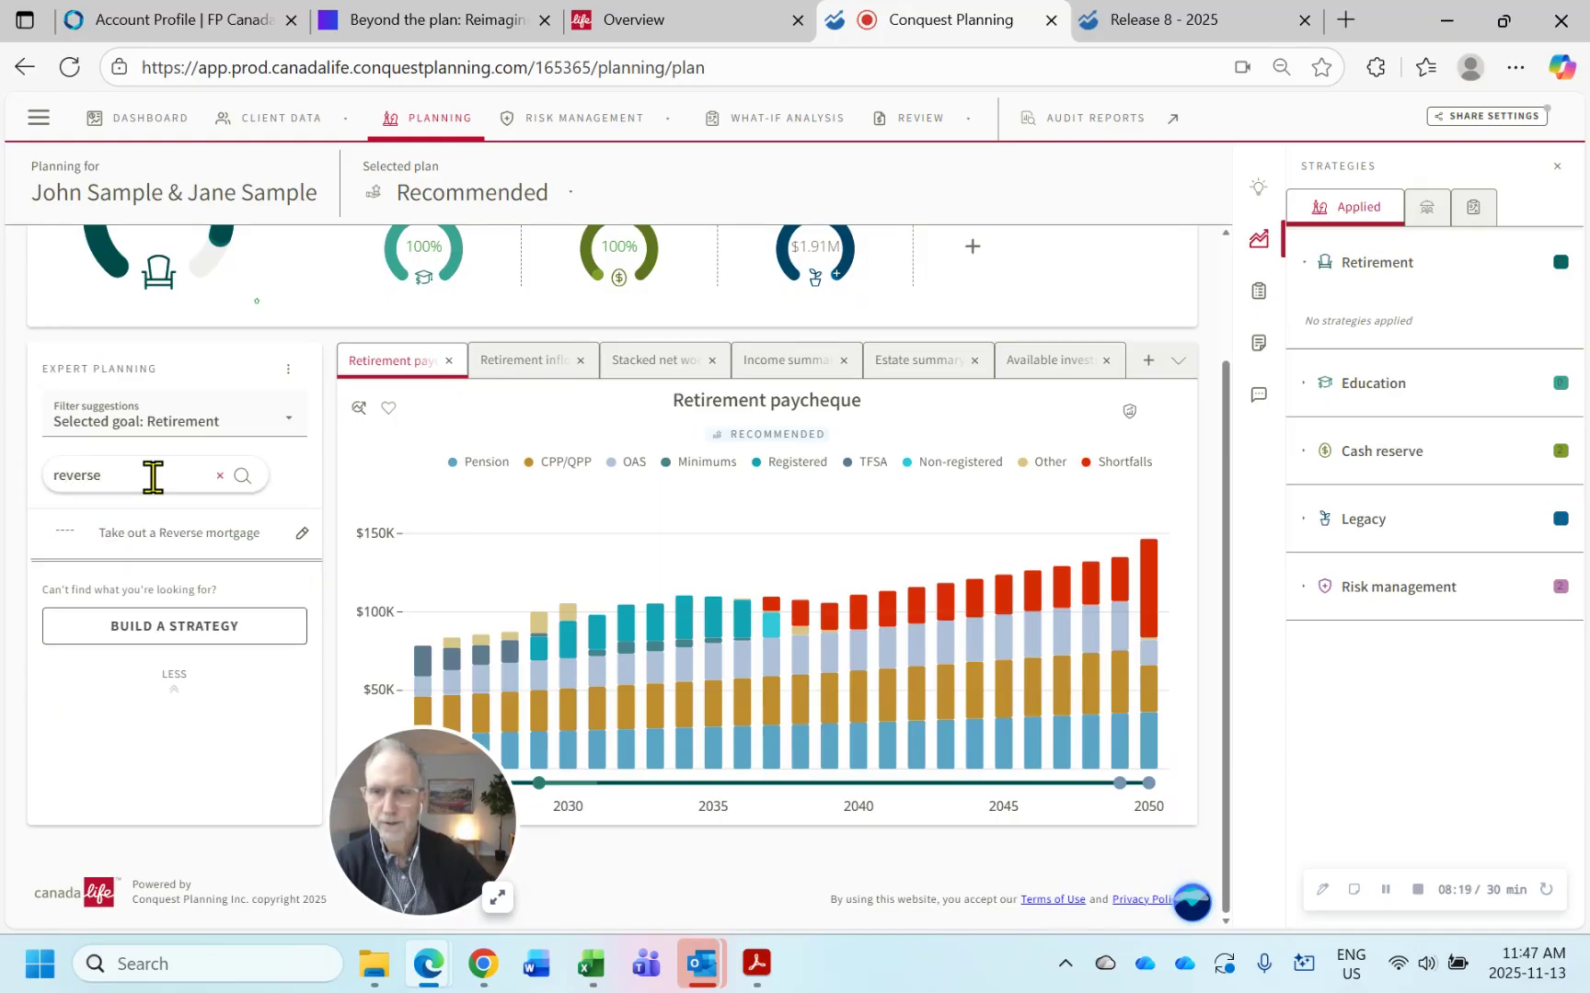
click(195, 541)
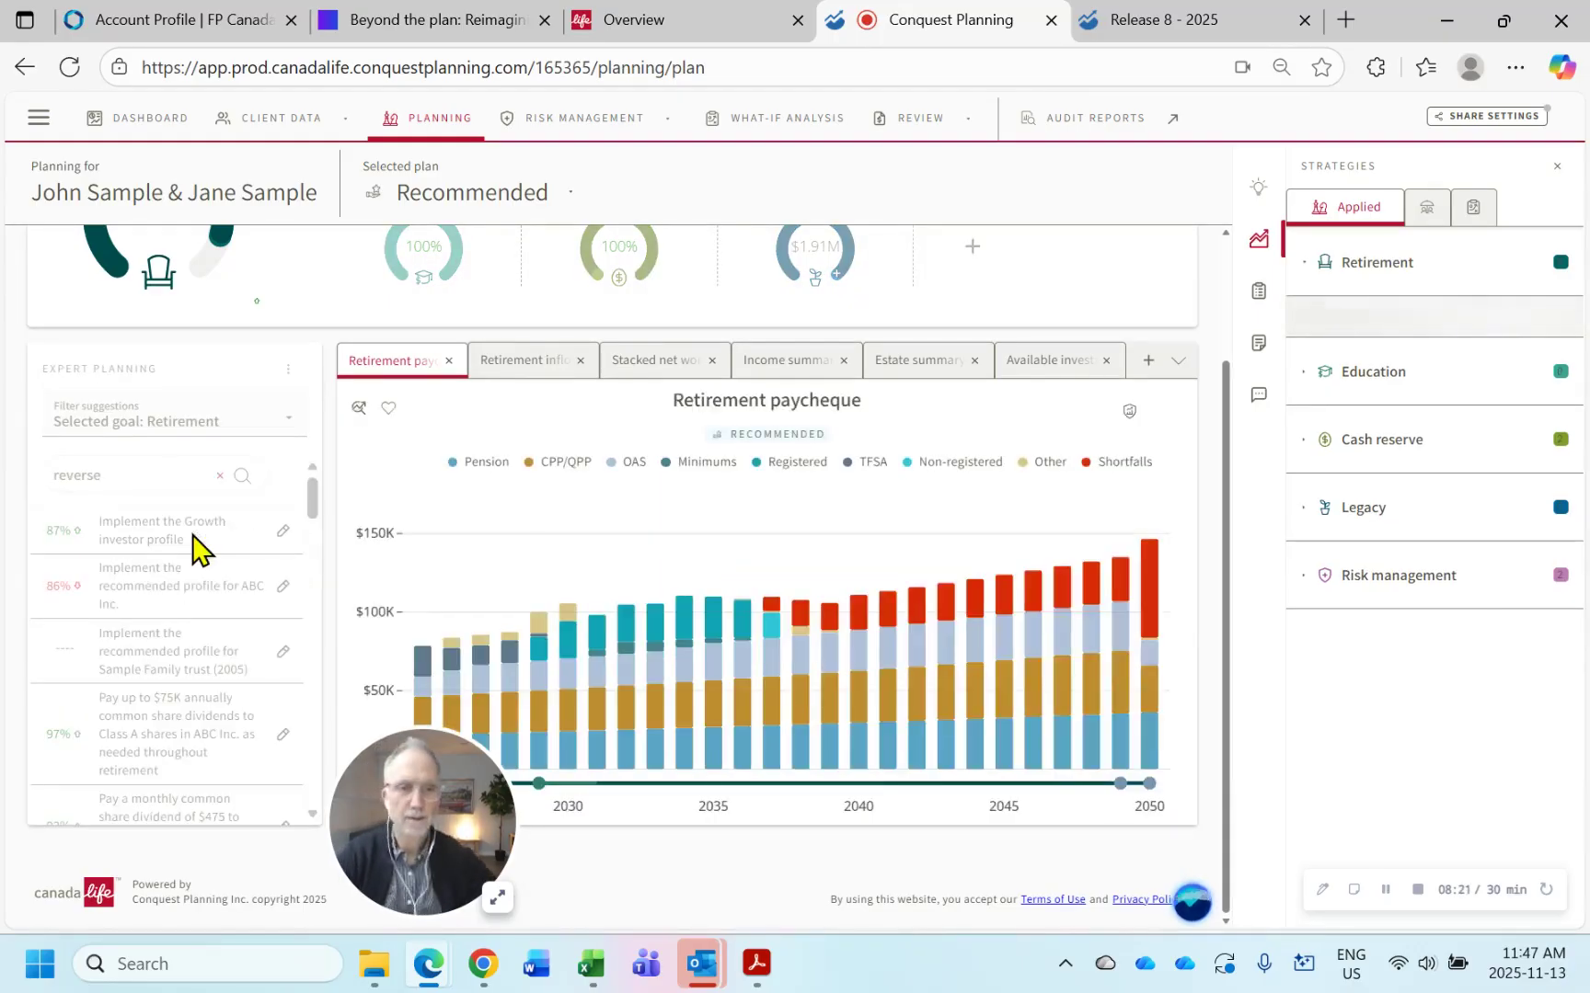
drag(421, 827, 139, 772)
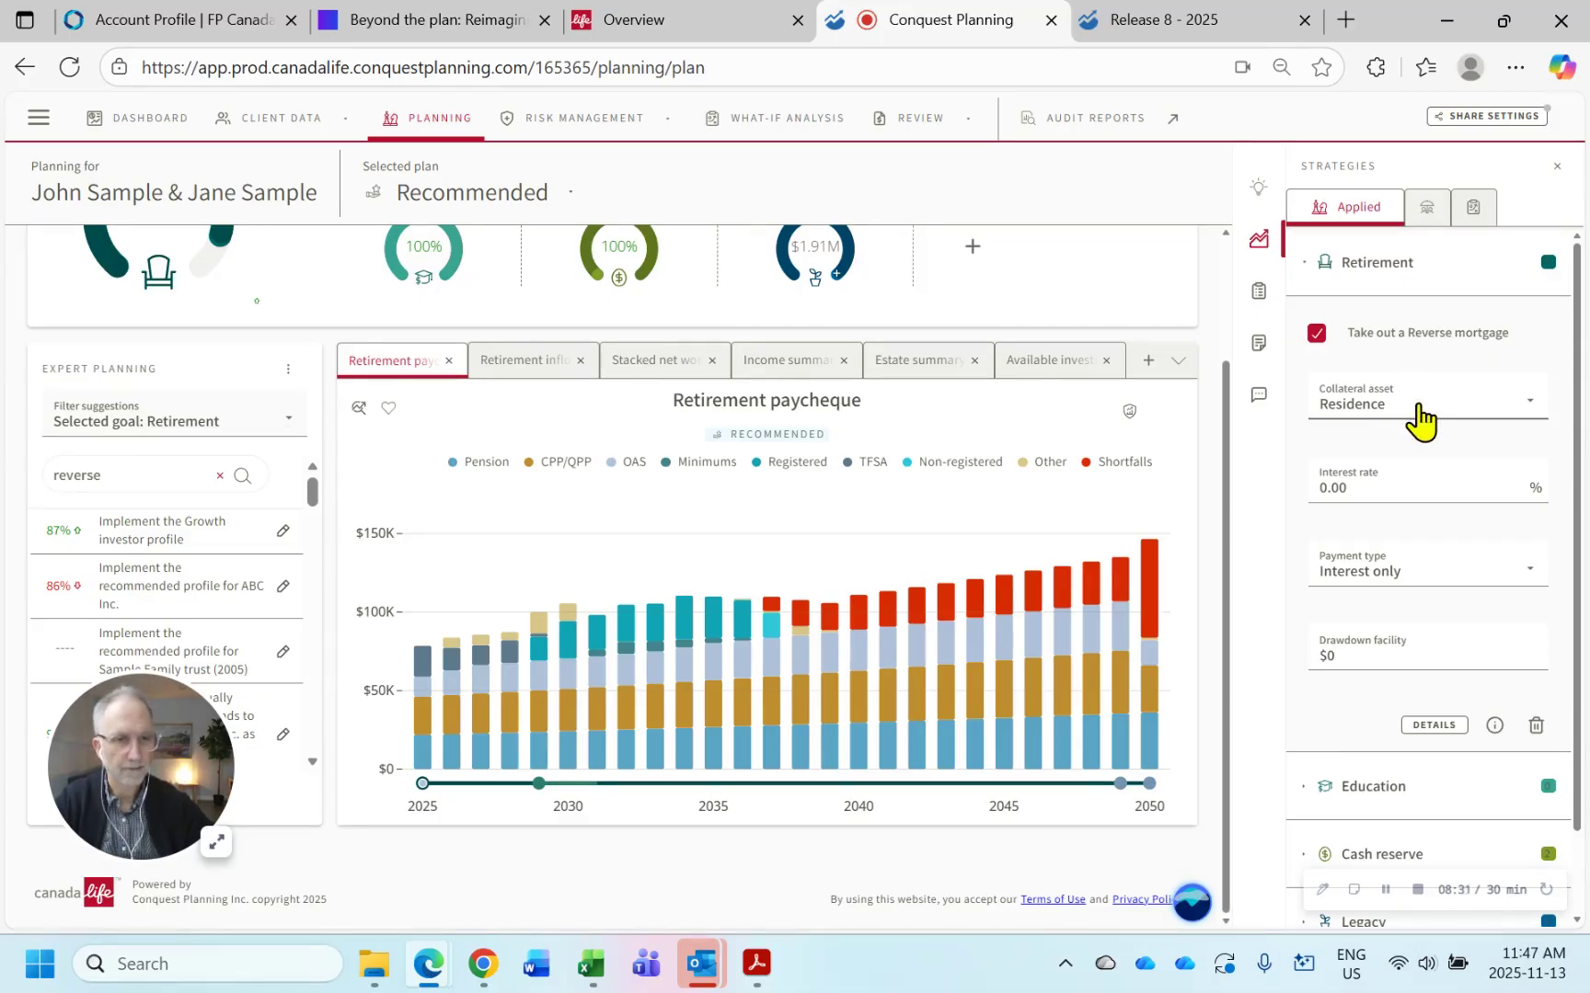
- Set the reverse mortgage strategy's interest rate to 6.00% and its payment type to Capitalize interest
click(1373, 485)
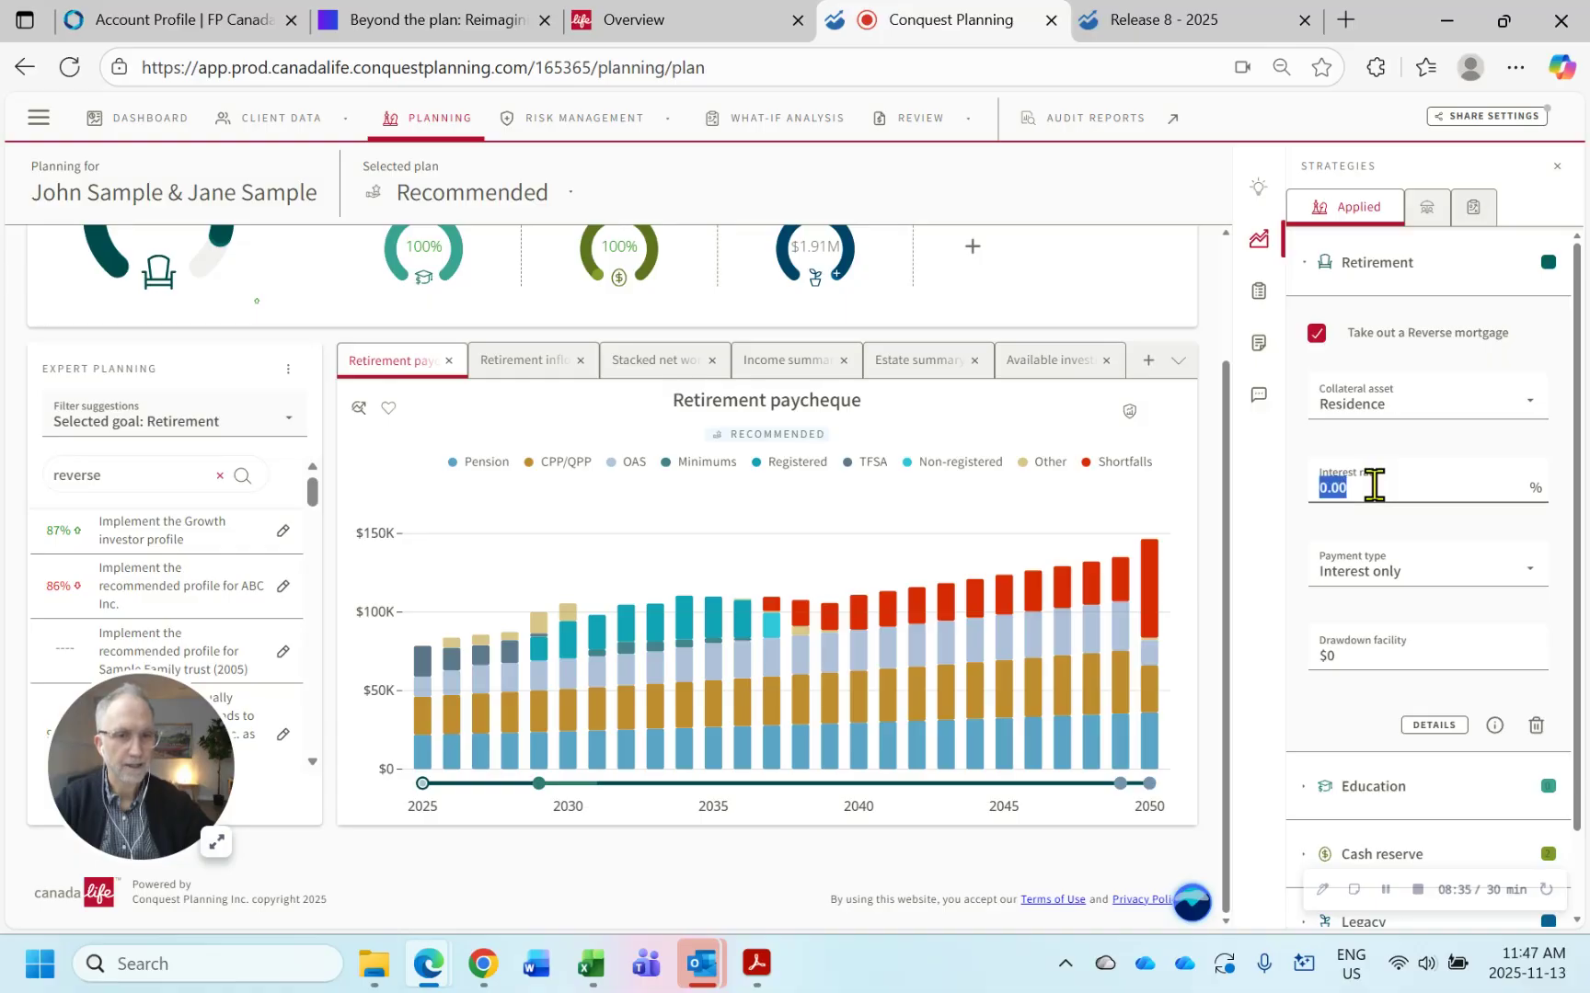
text(6)
key(Tab)
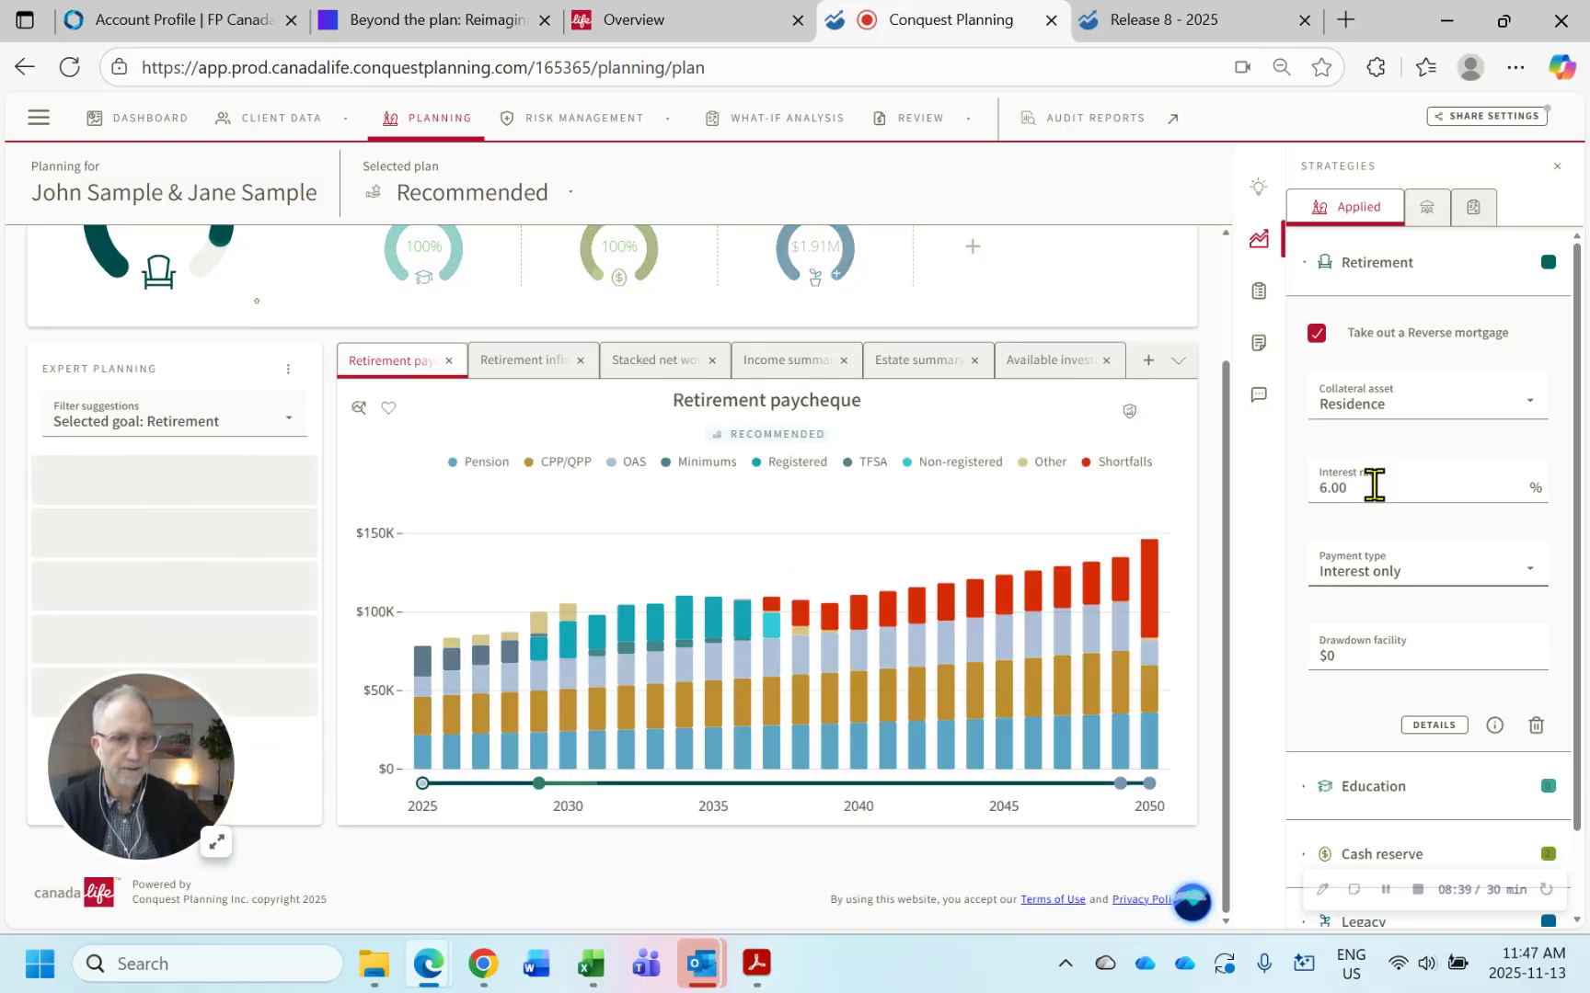
click(1404, 574)
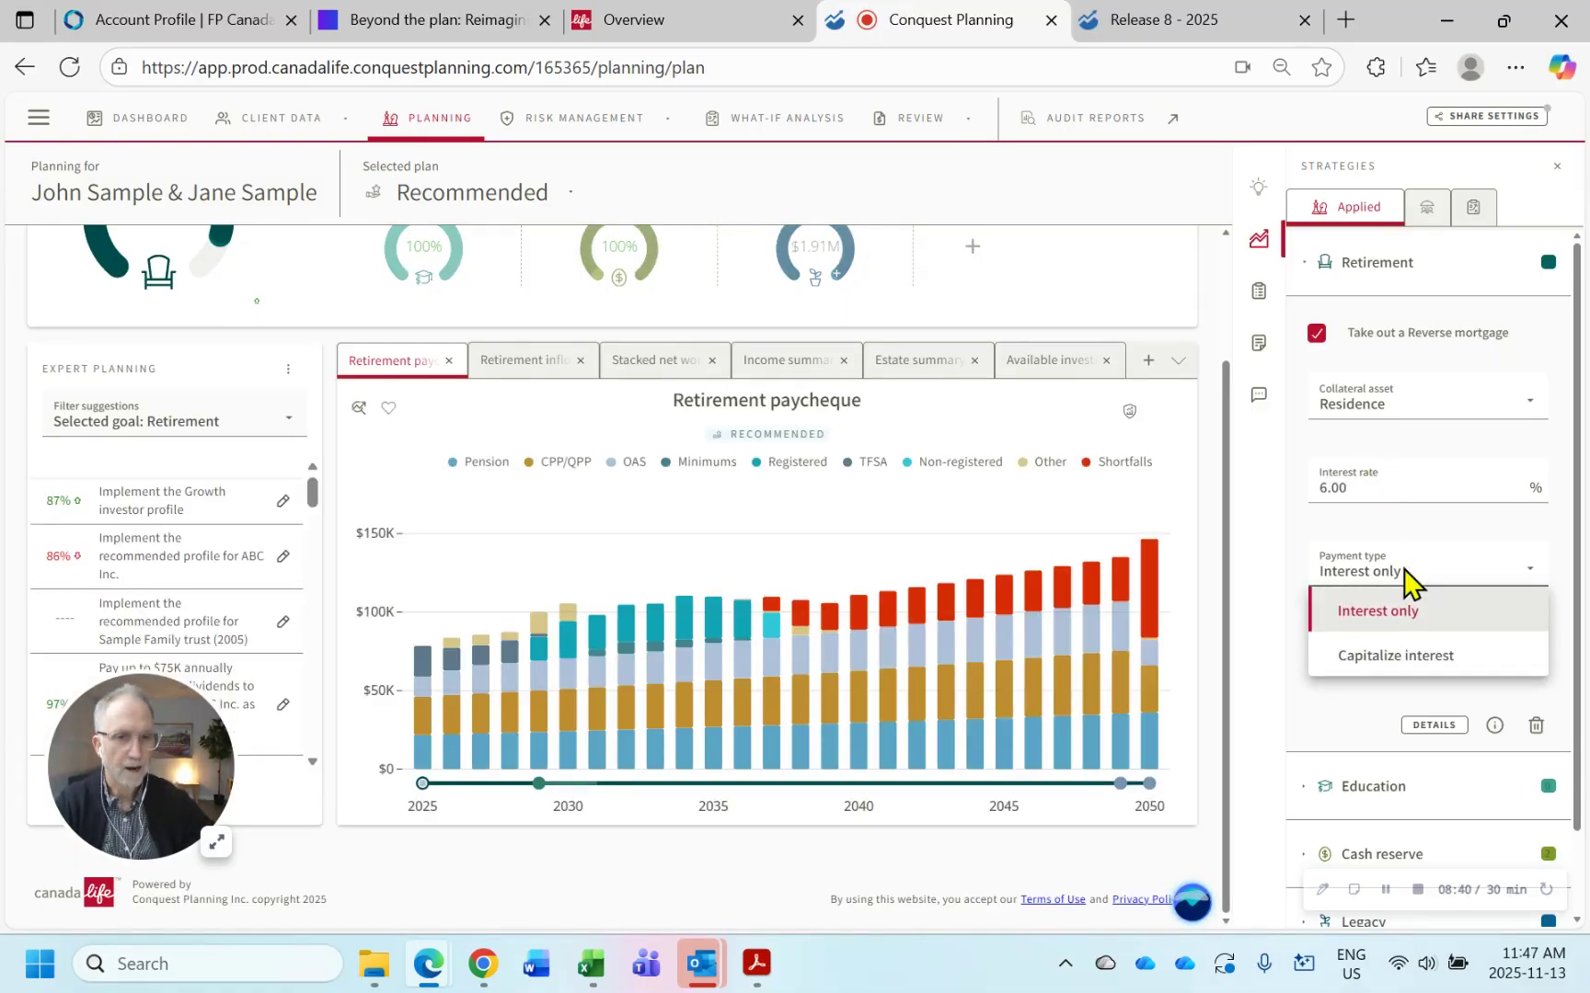
click(1405, 657)
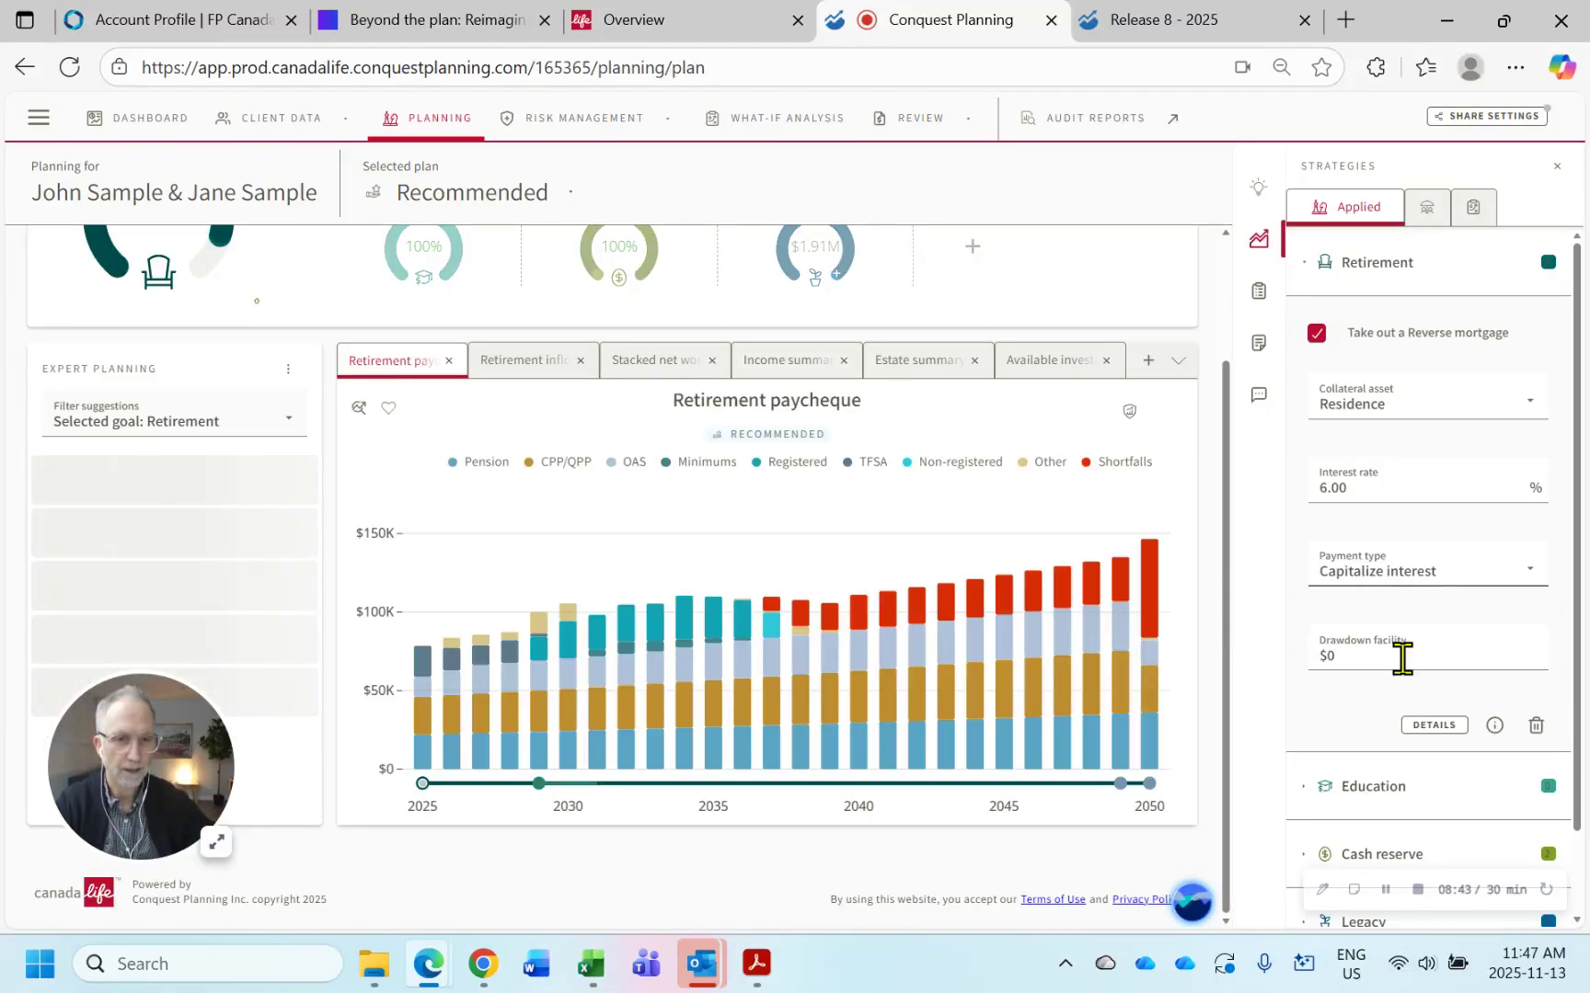
- Set the reverse mortgage strategy's drawdown facility to $1,000,000
click(1402, 660)
text(10)
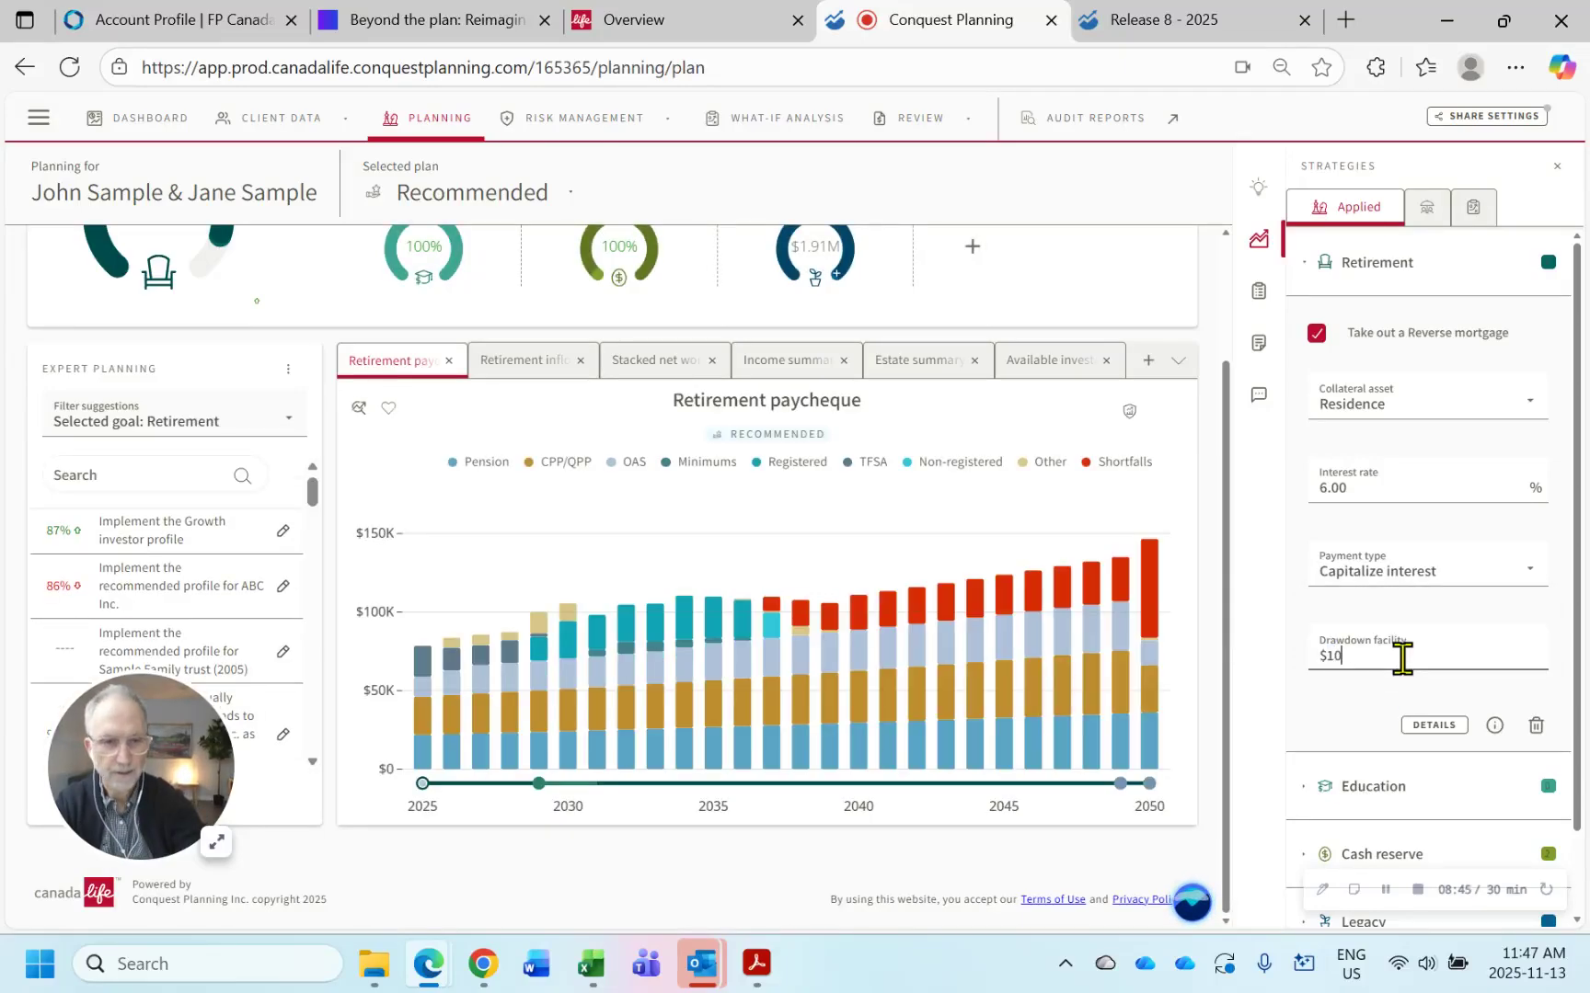
text(0,000)
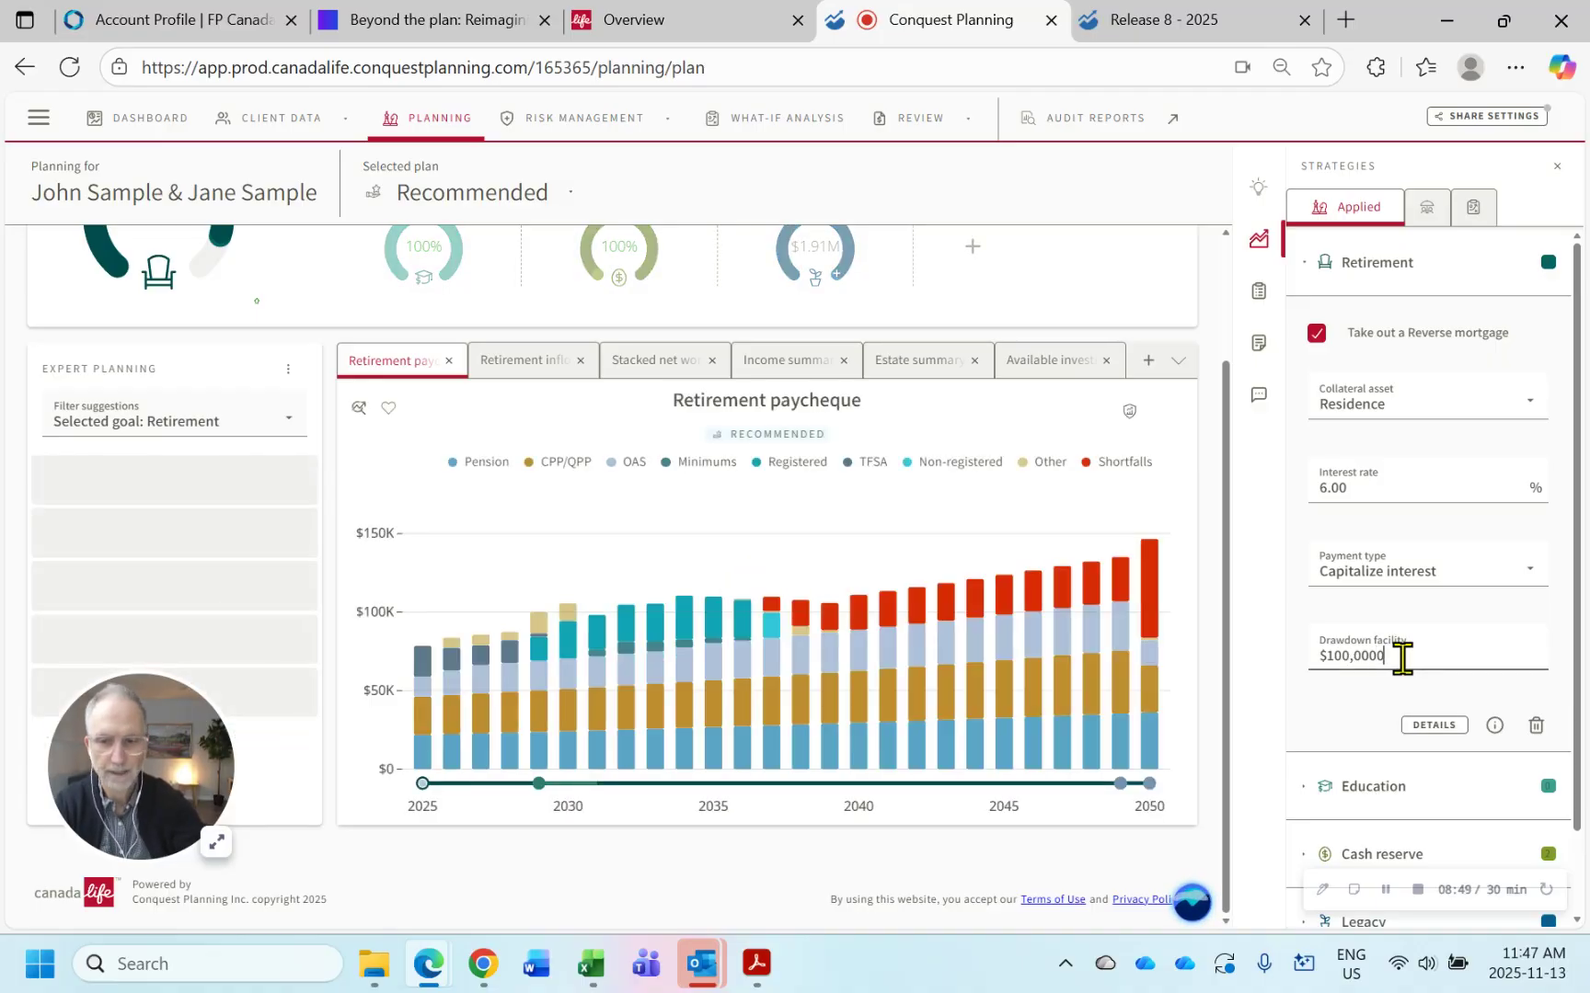
- Open the reverse mortgage strategy's details and set its negative equity guarantee to No
click(1435, 726)
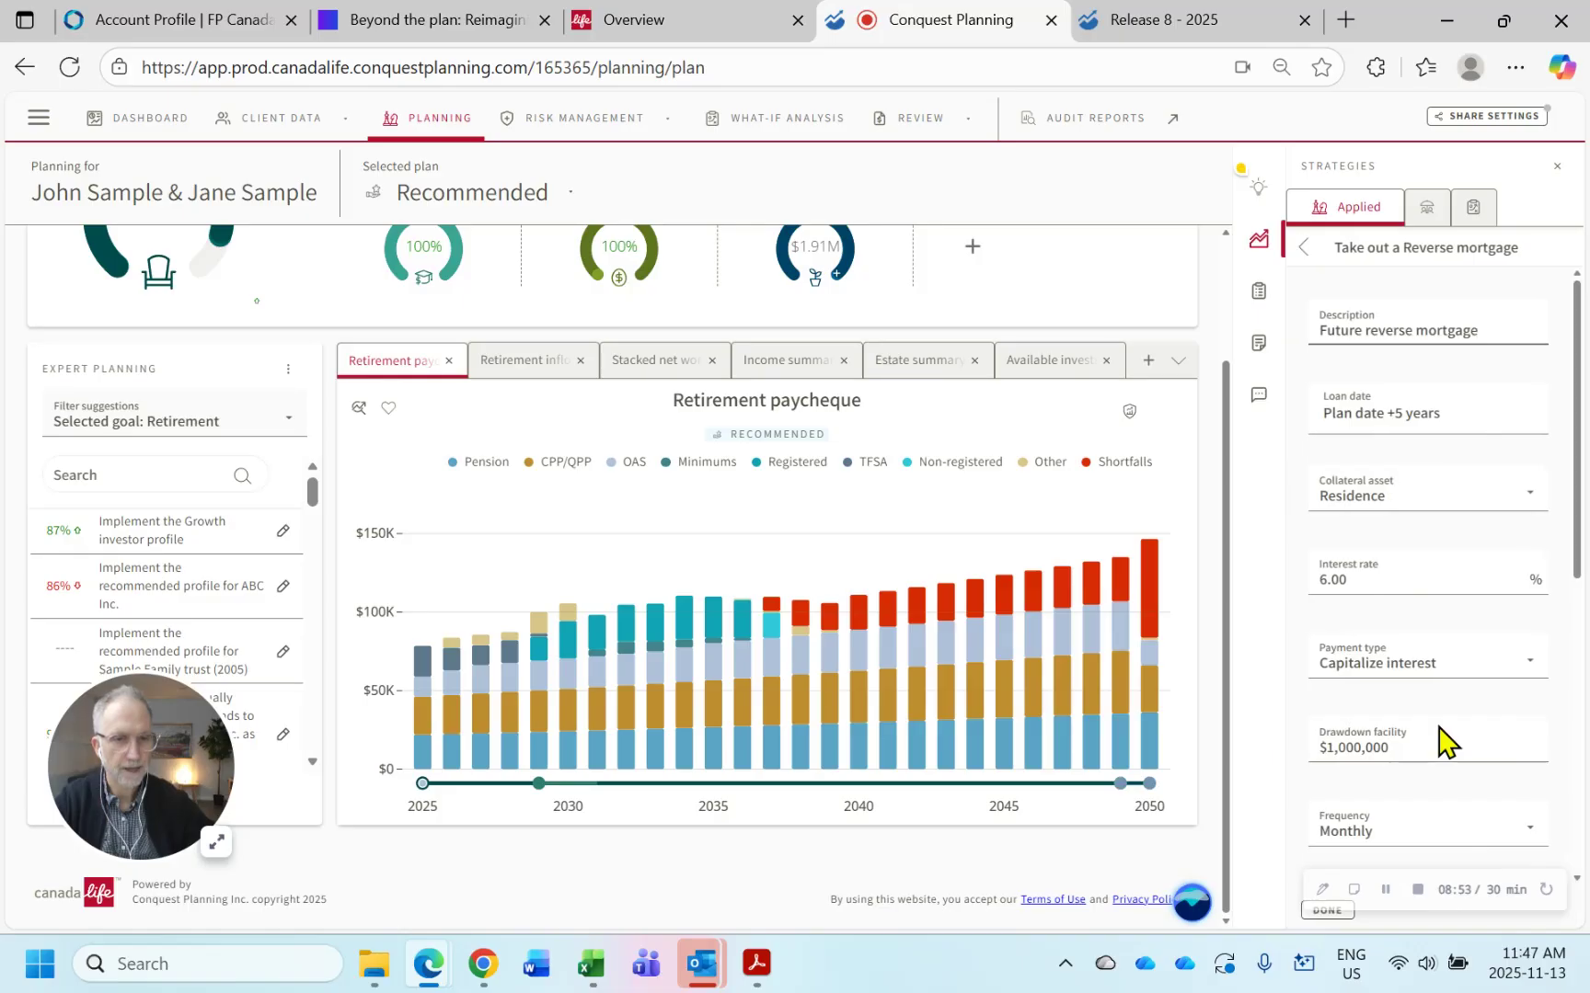
scroll(1444, 736, down, 3)
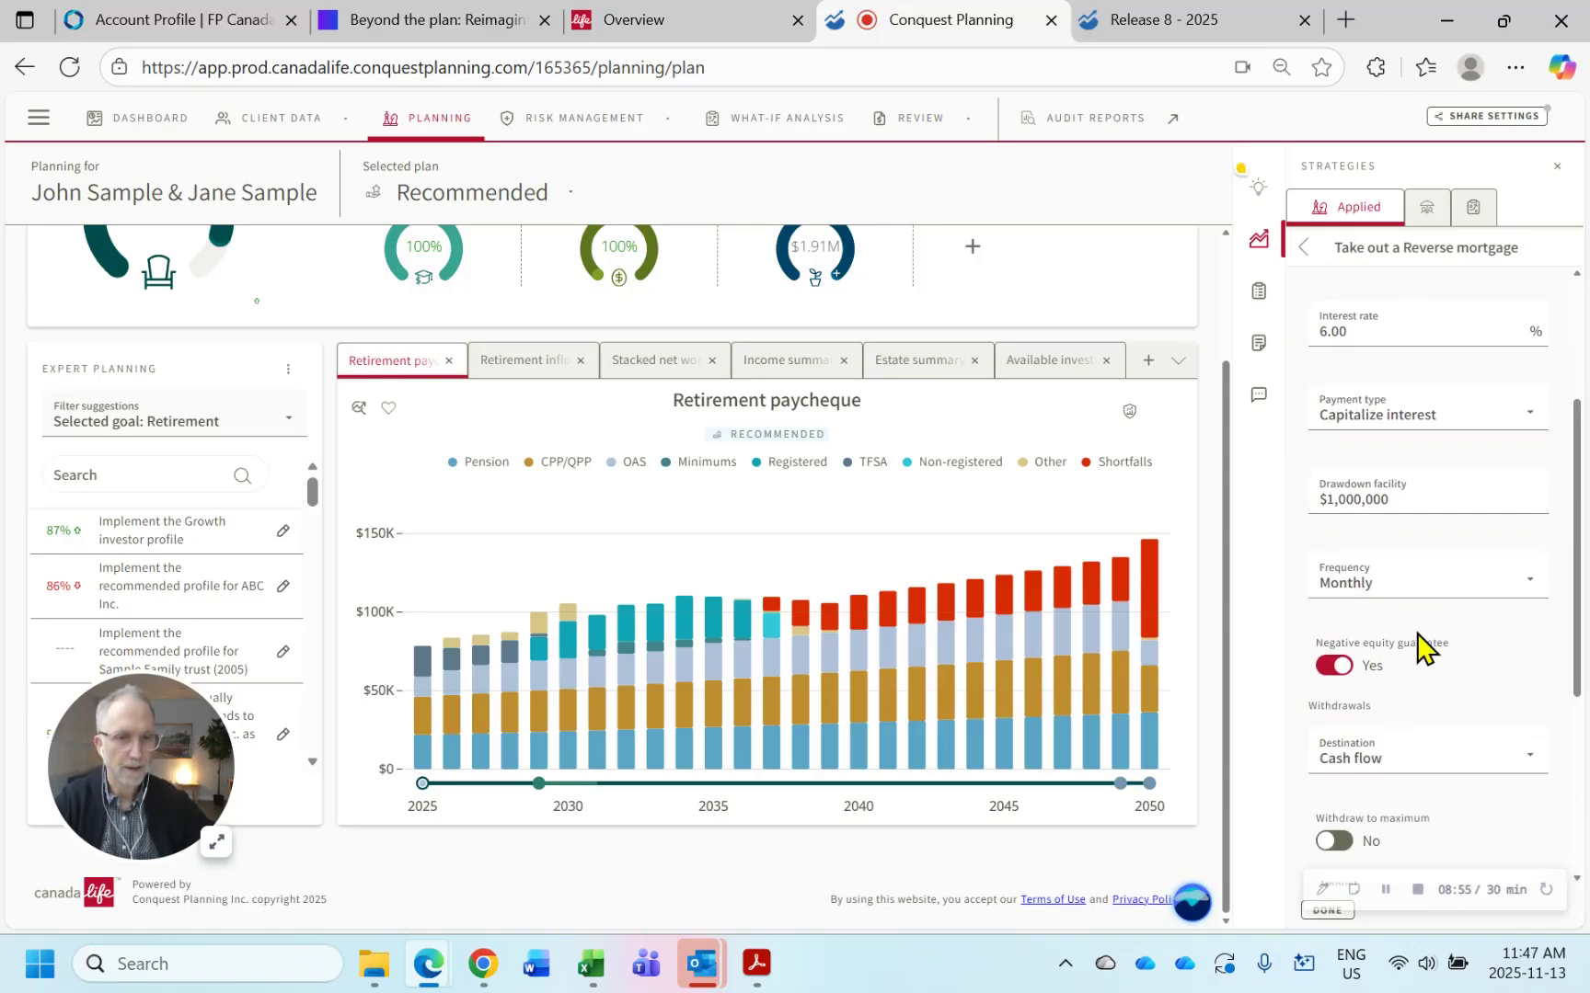
scroll(1410, 613, down, 2)
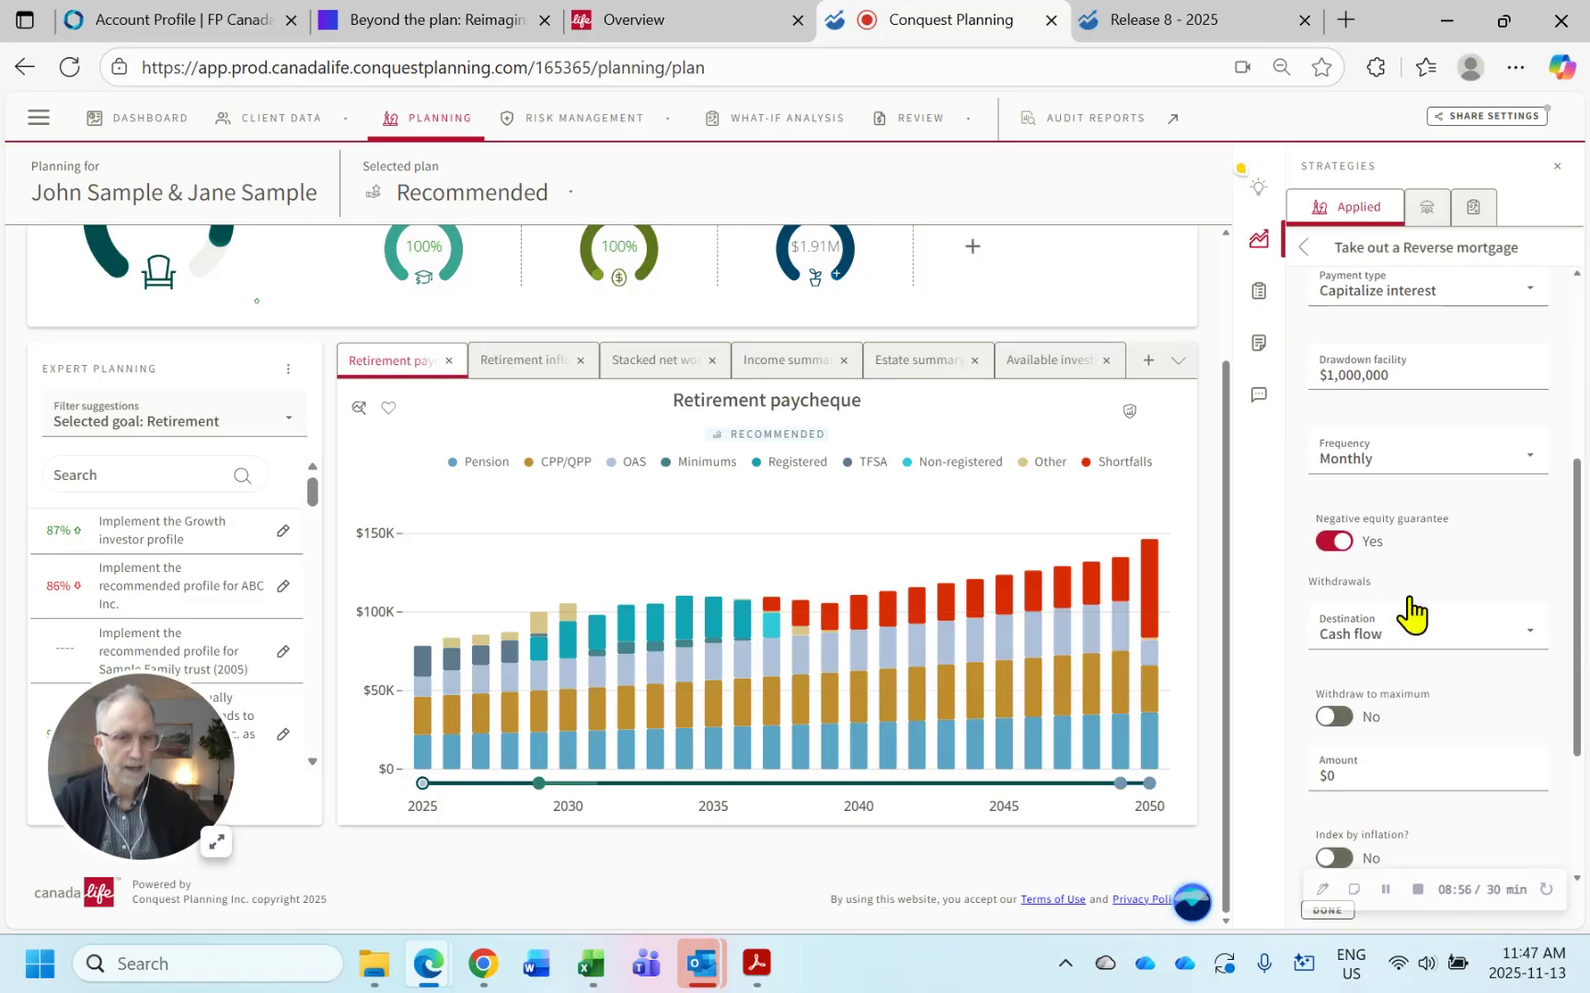
click(1336, 543)
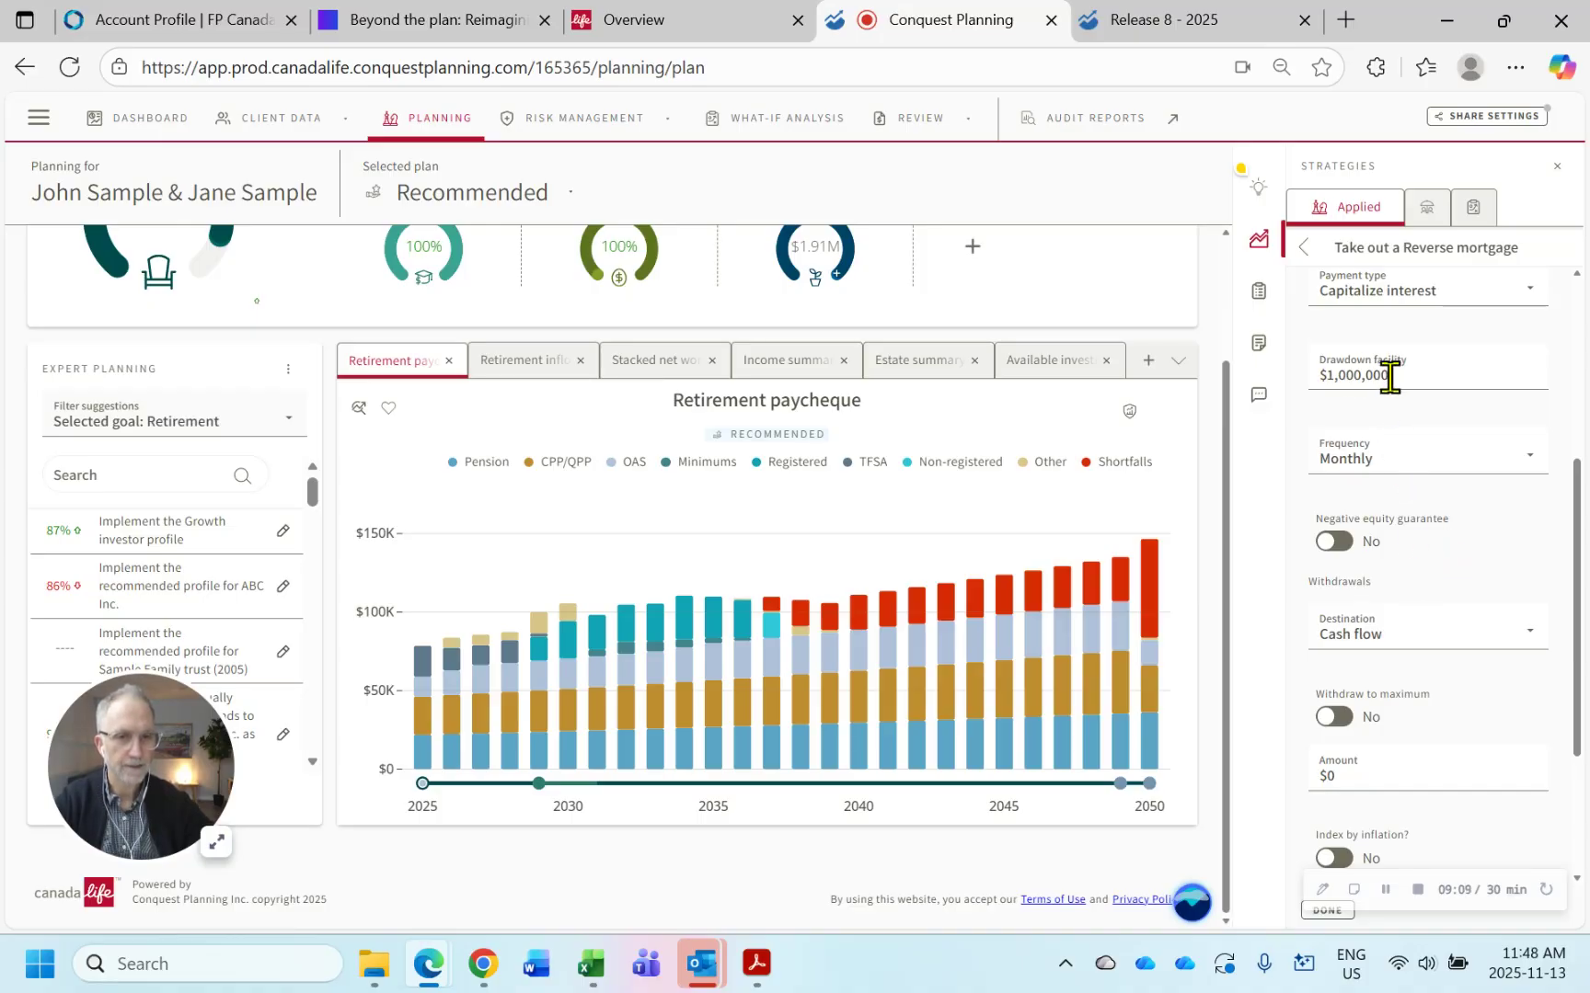
- Set the withdrawal destination to the Joint Non-registered account and set Withdraw to maximum to Yes
click(1376, 633)
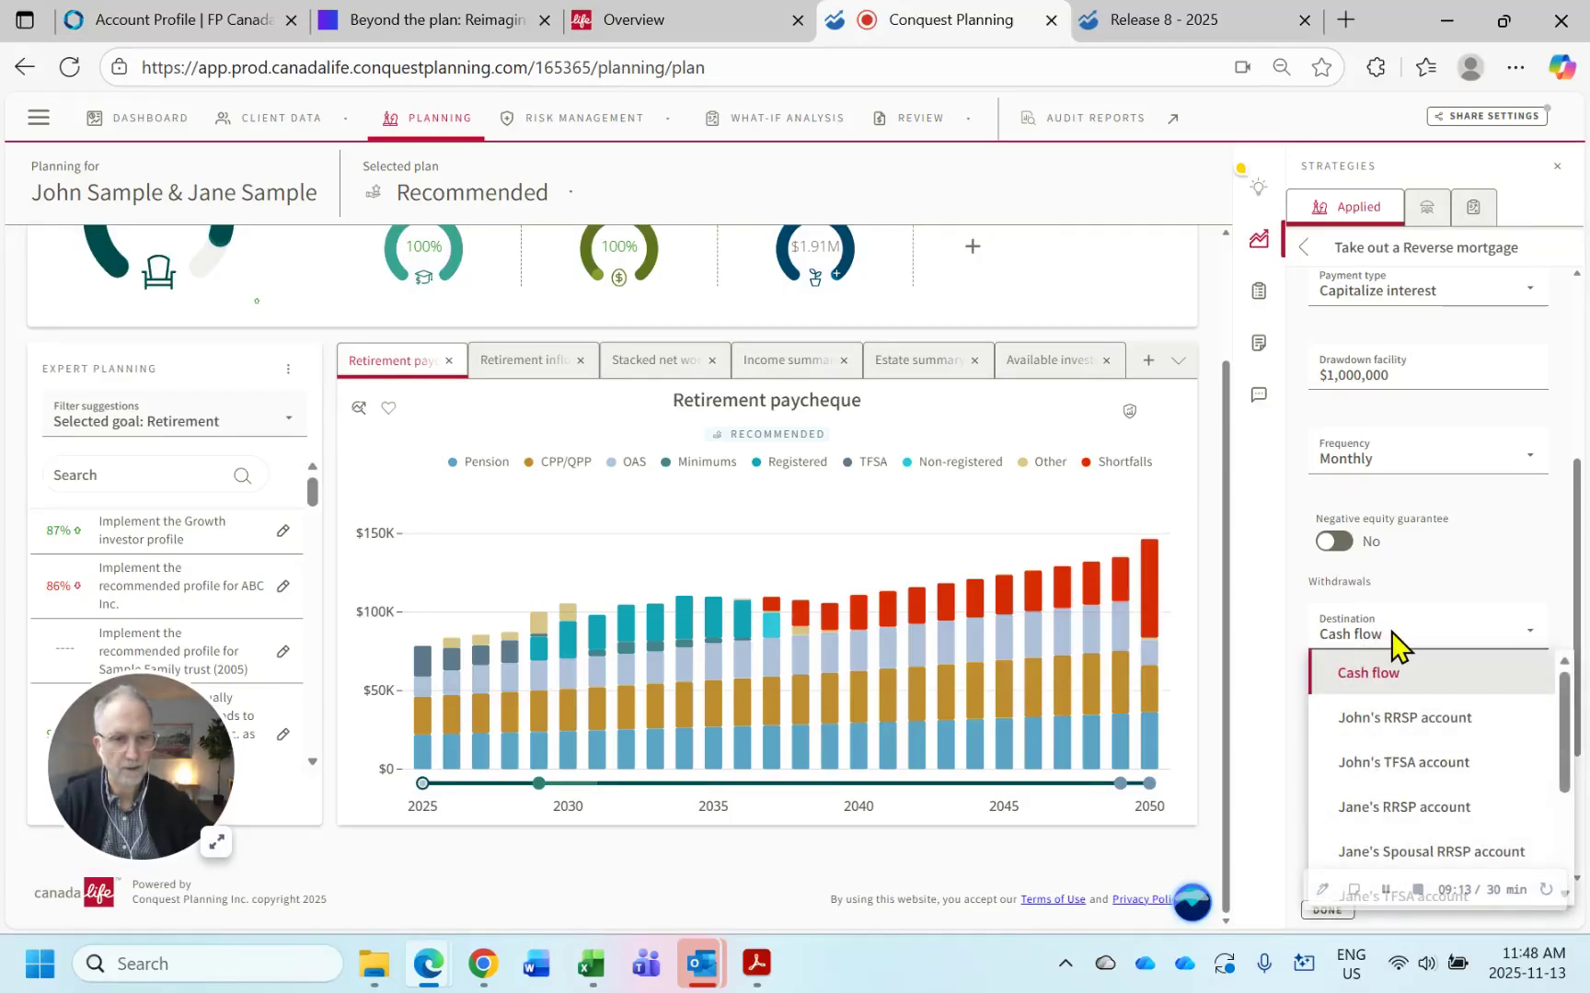
scroll(1421, 718, down, 3)
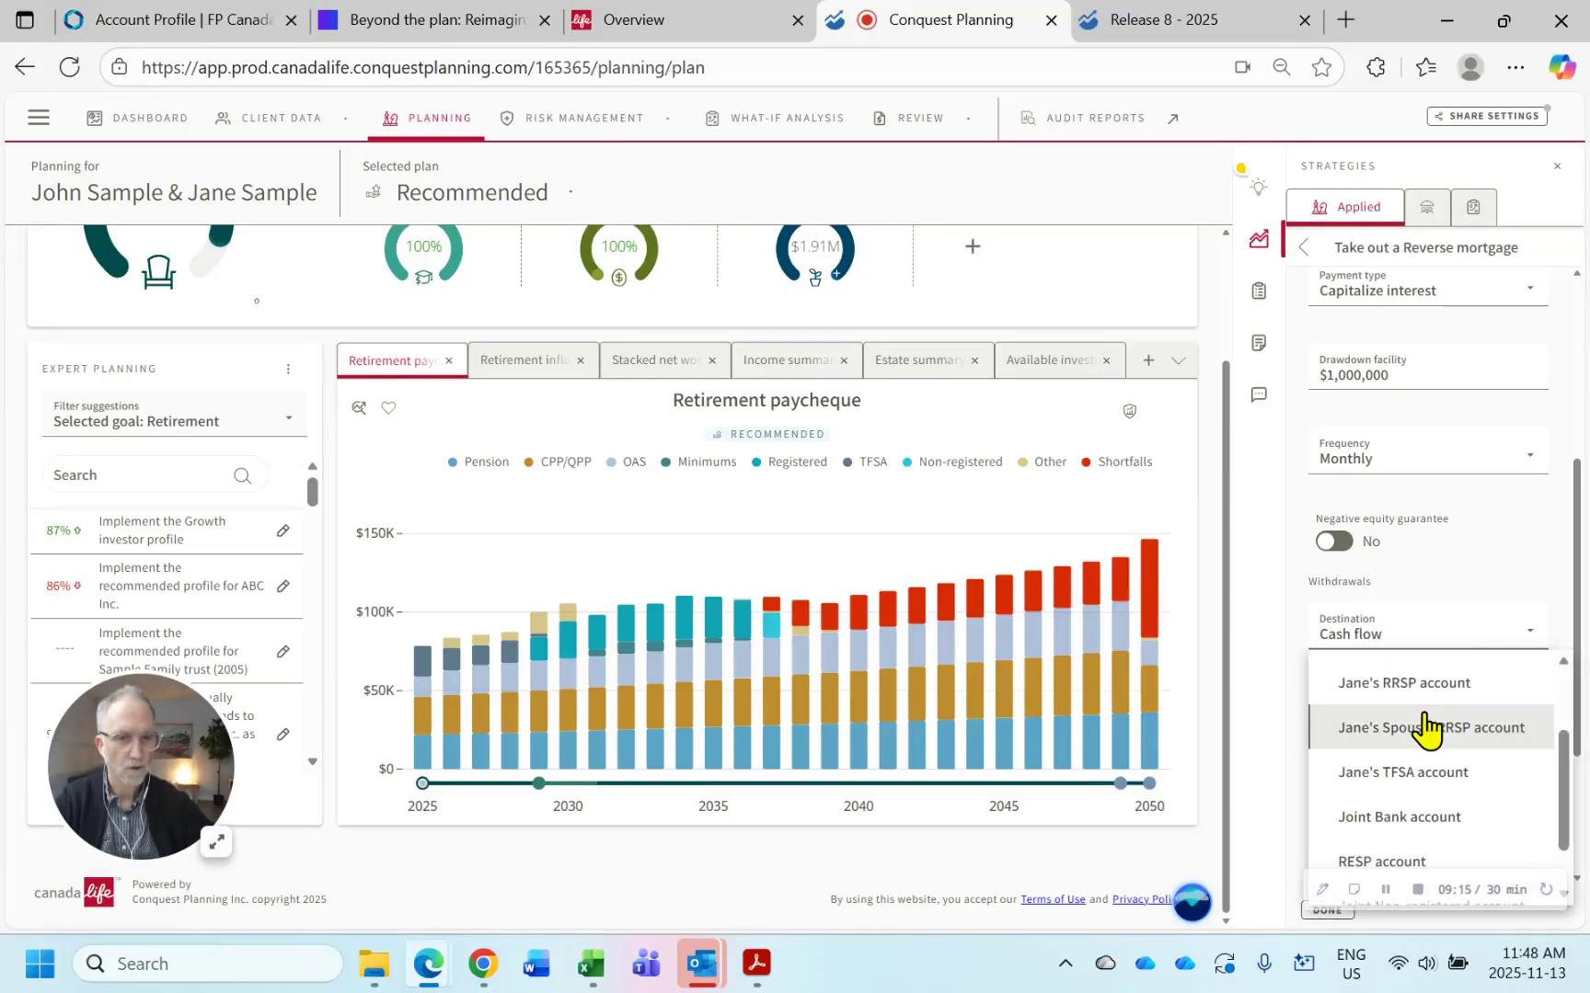
scroll(1426, 731, down, 1)
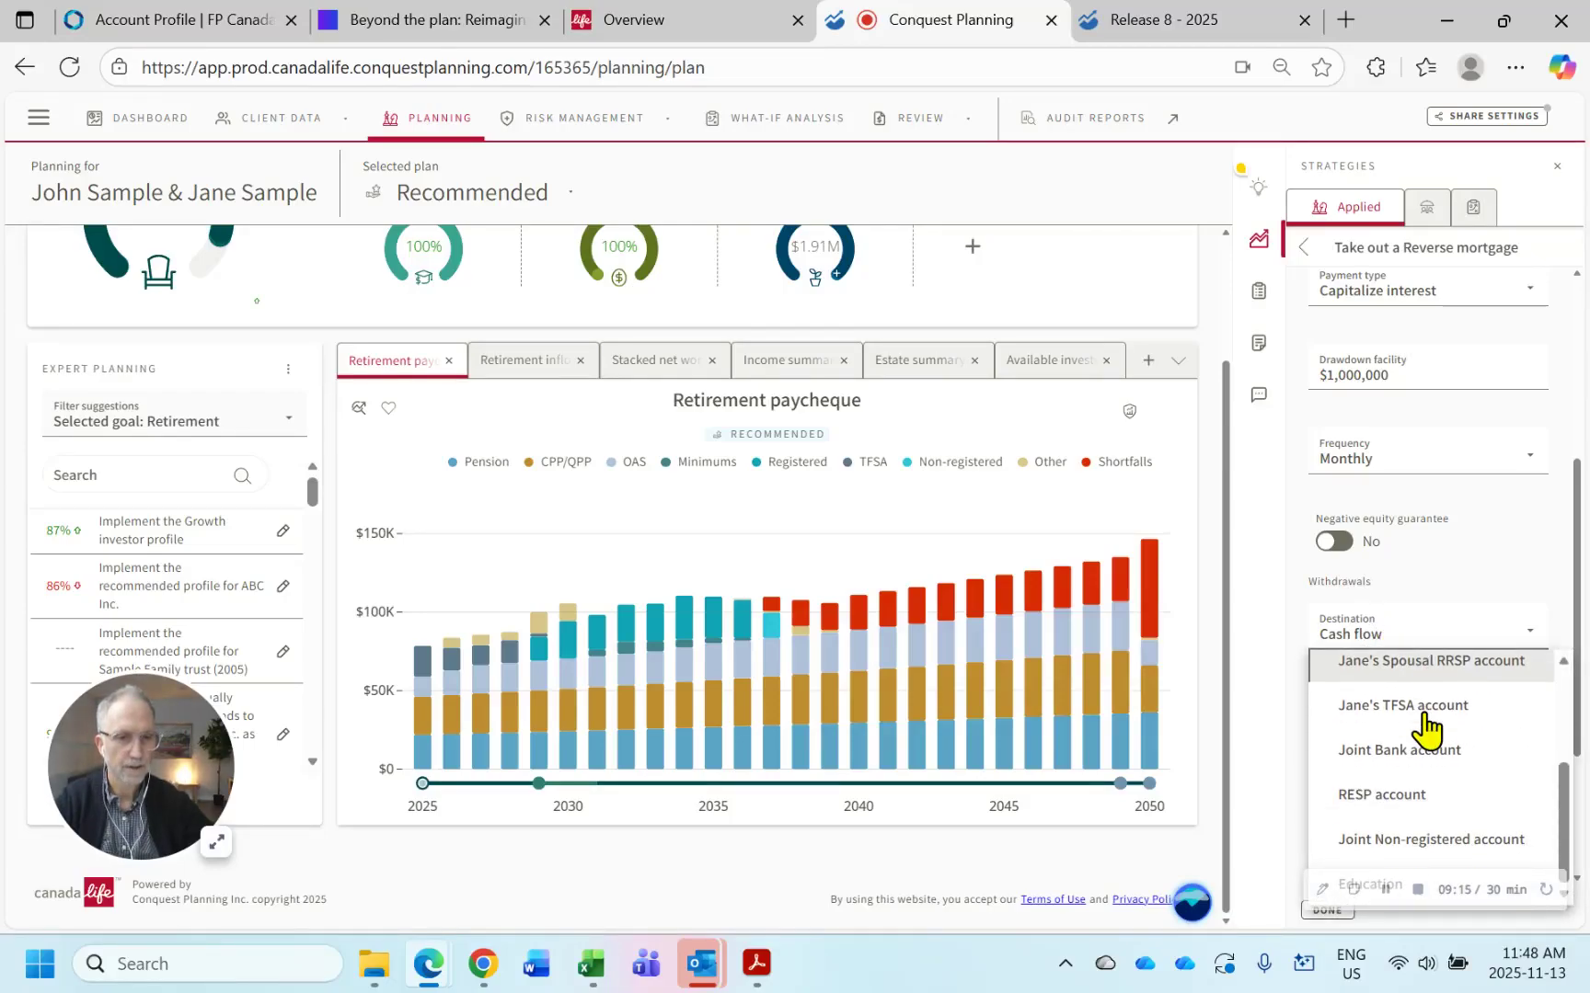
click(1435, 840)
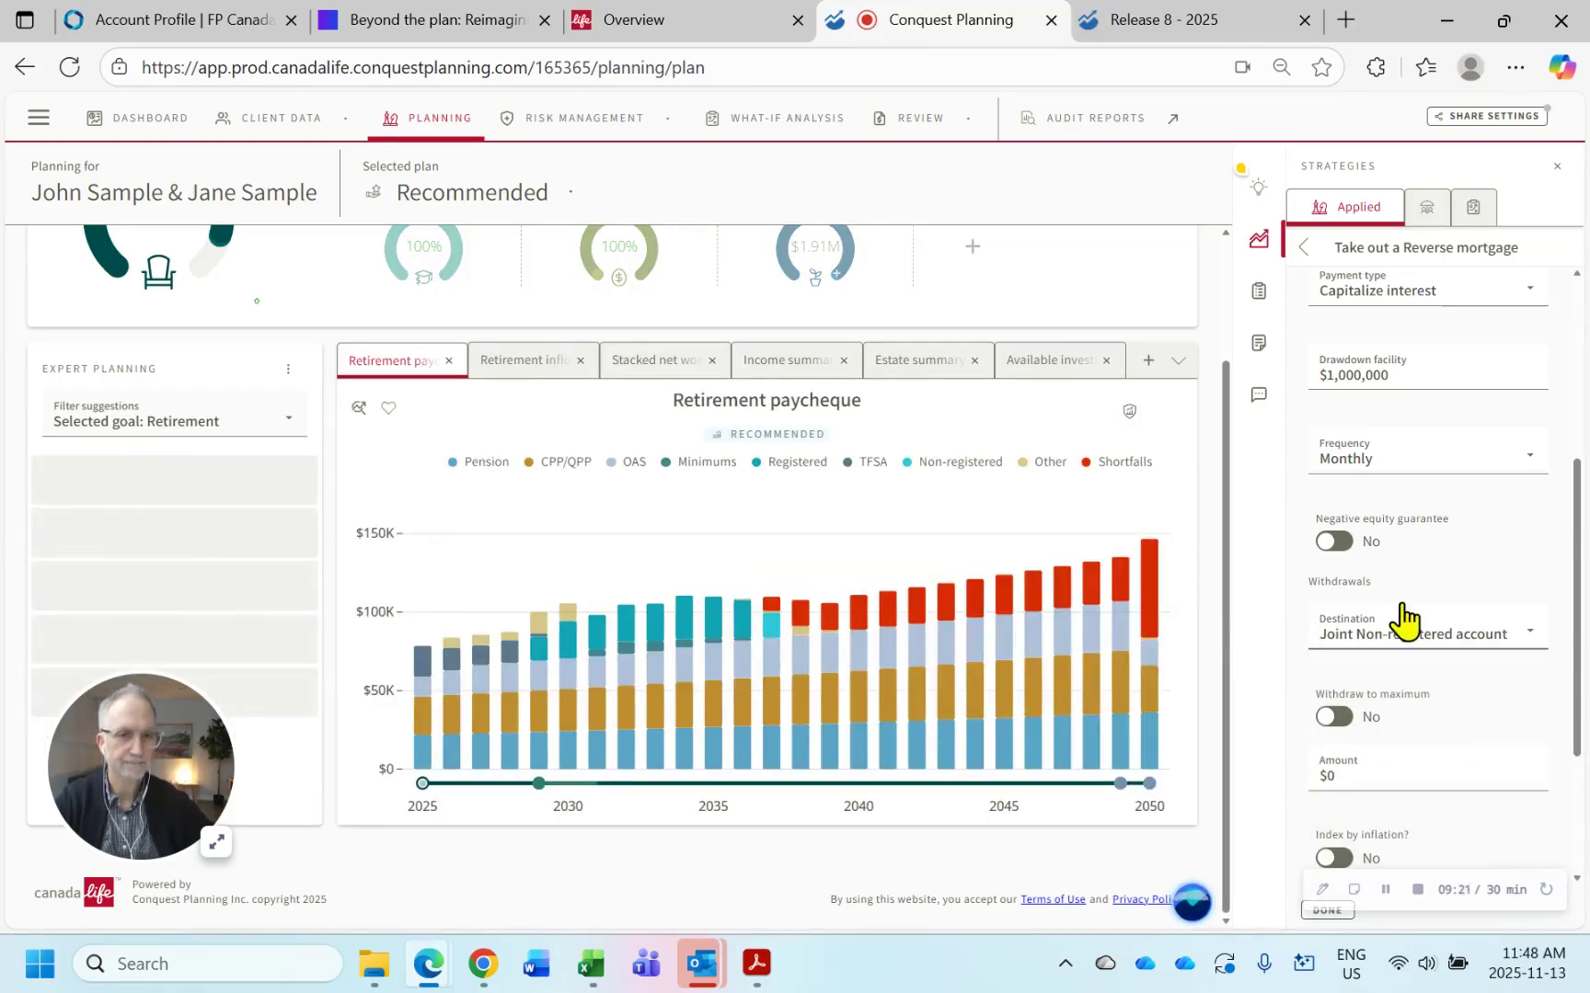
scroll(1412, 677, down, 2)
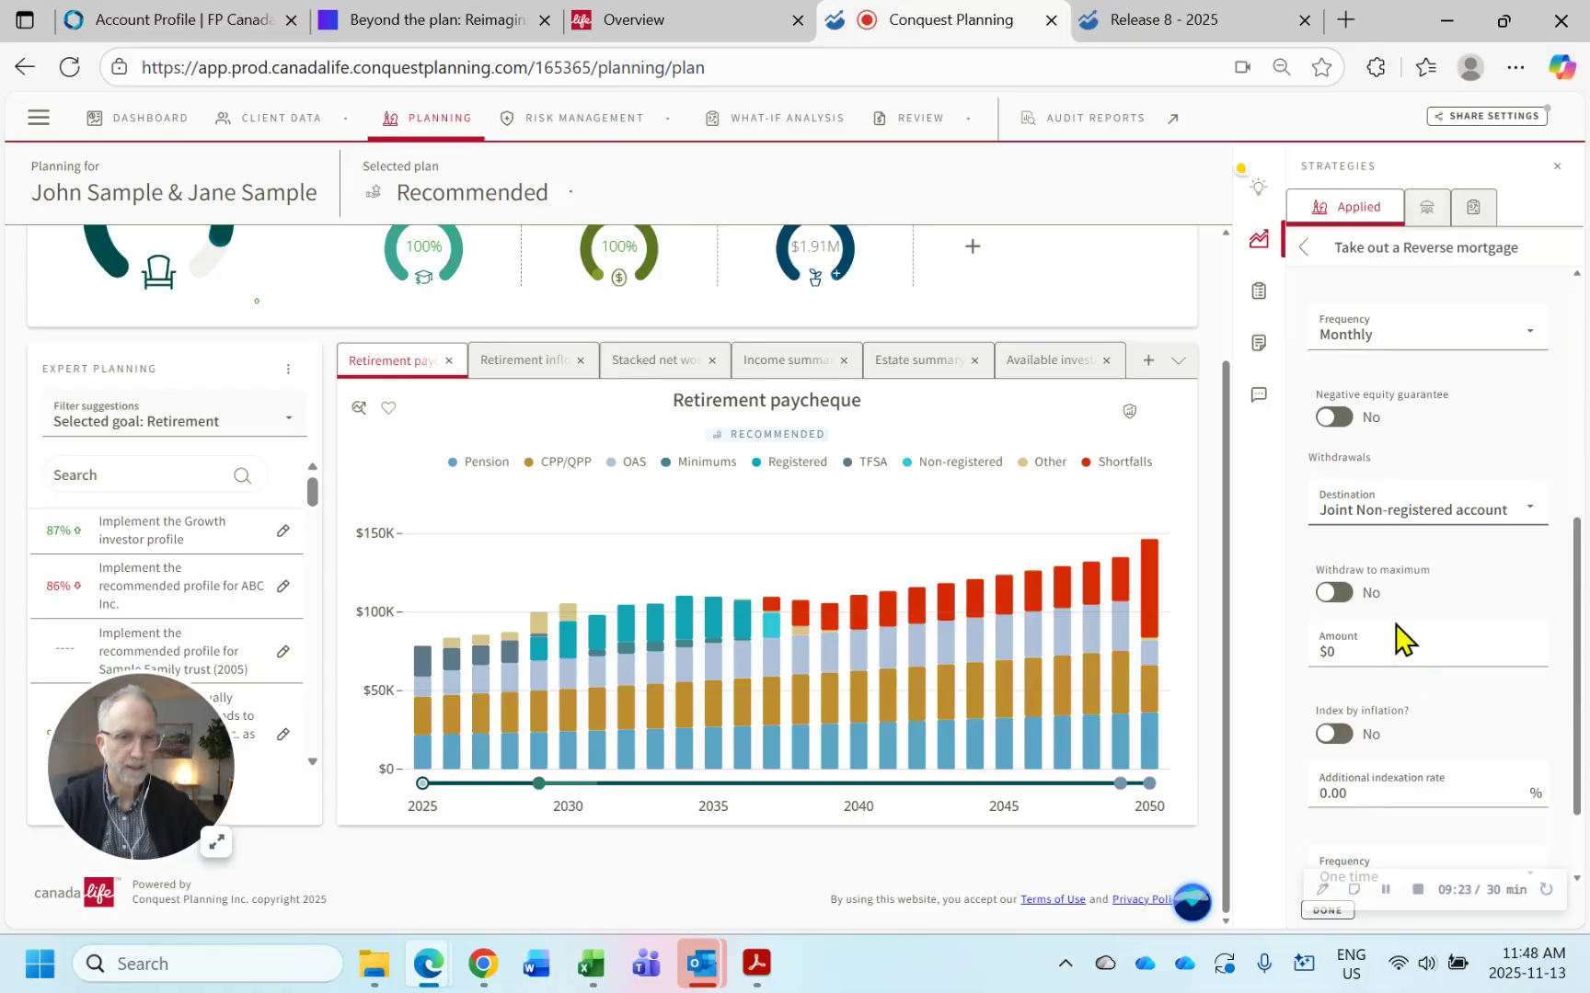
click(1345, 598)
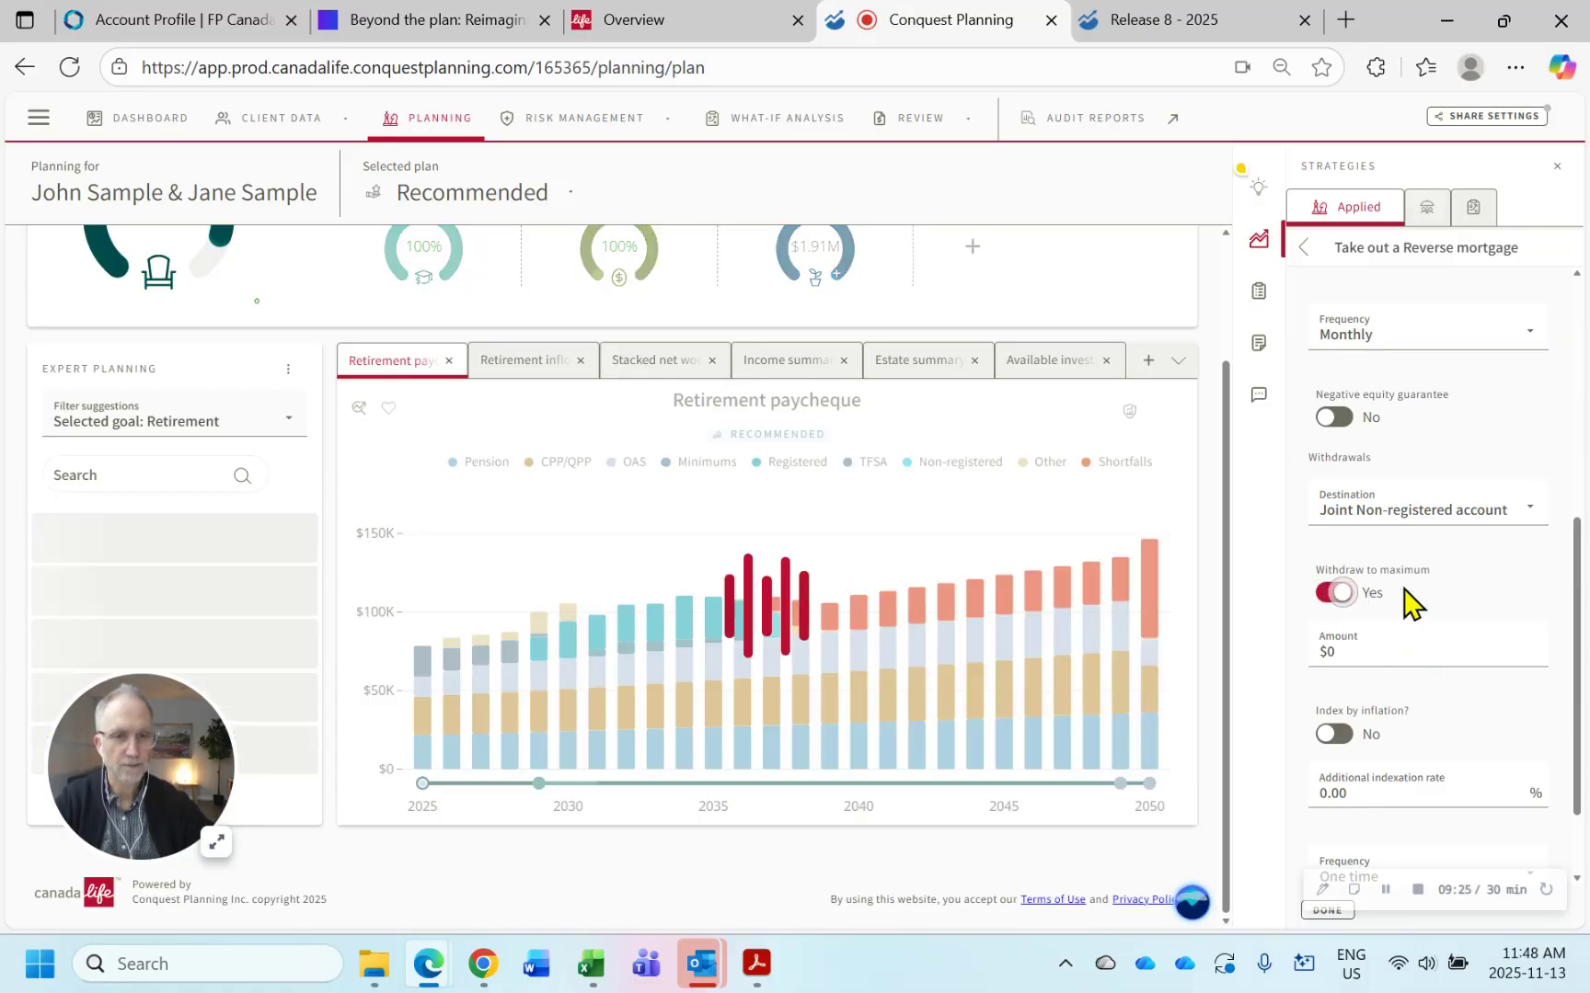
- Review the reverse mortgage's effect on the goals and its detailed settings, and finish editing the details
scroll(1412, 603, up, 3)
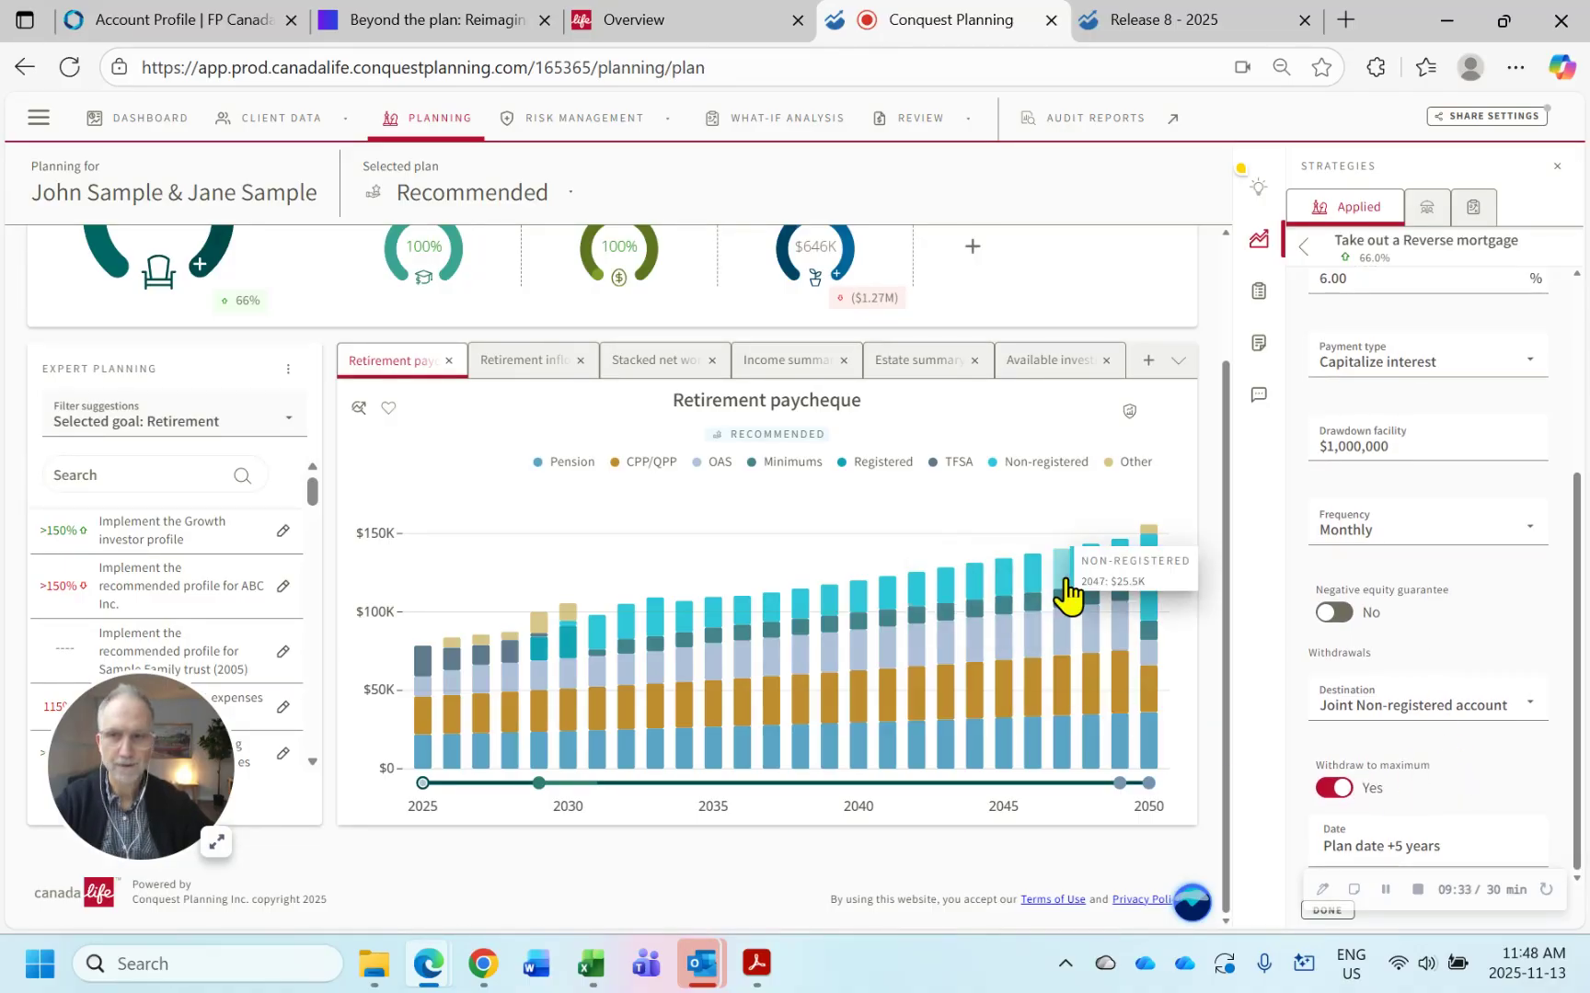
scroll(1113, 580, up, 2)
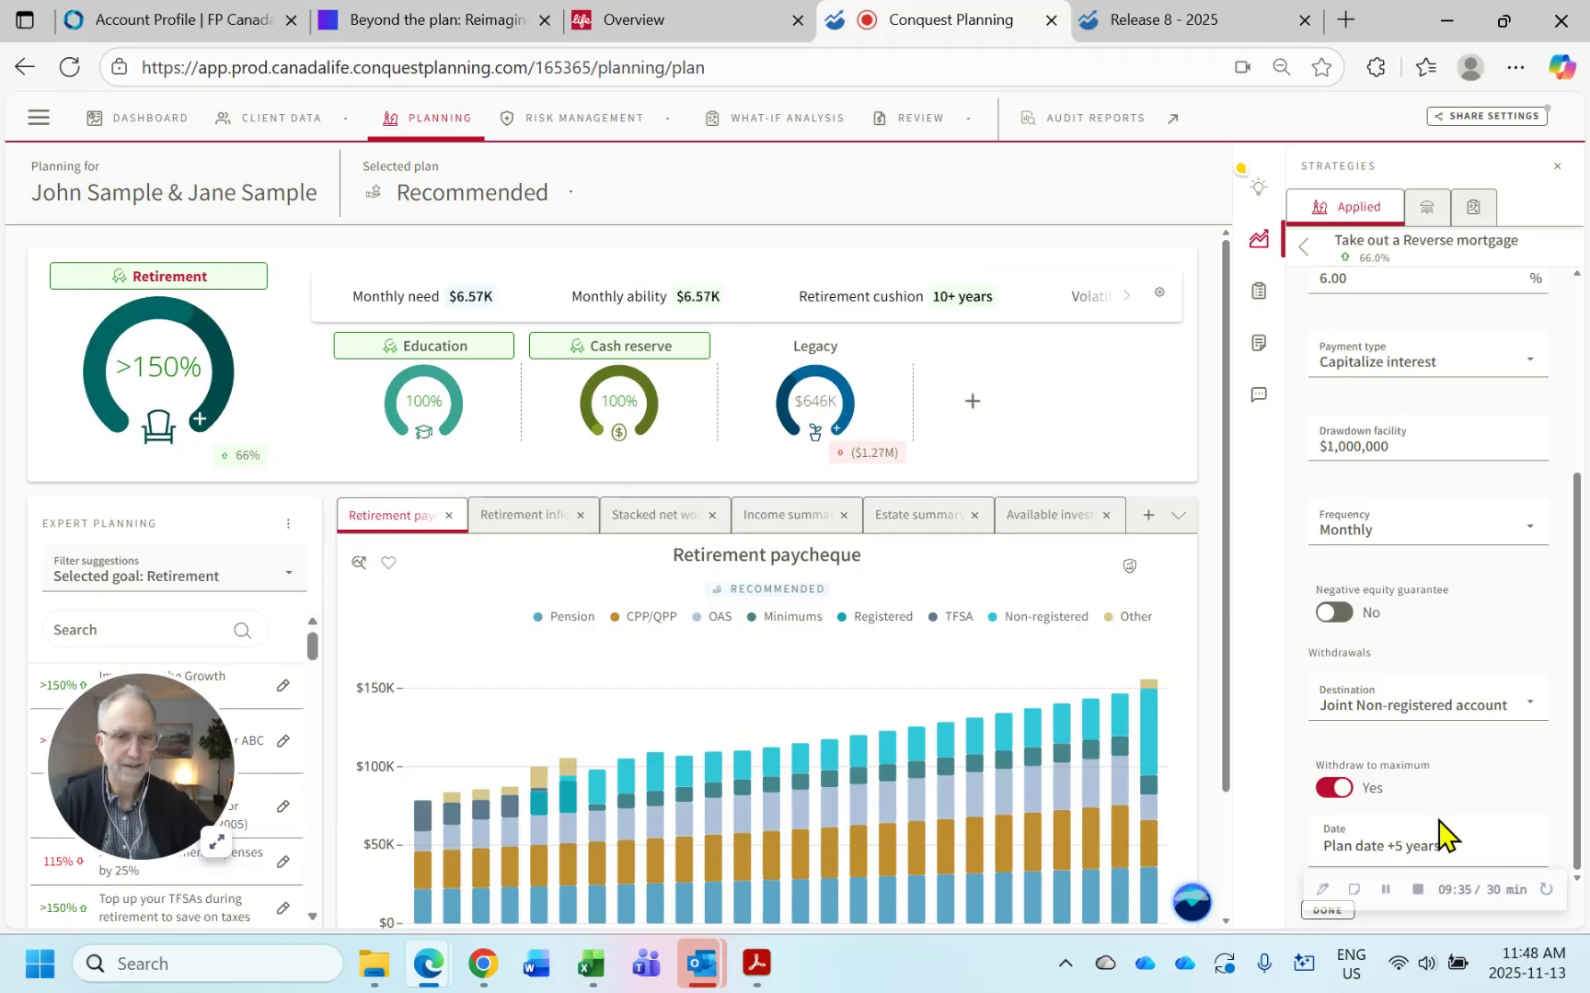
scroll(1429, 436, up, 3)
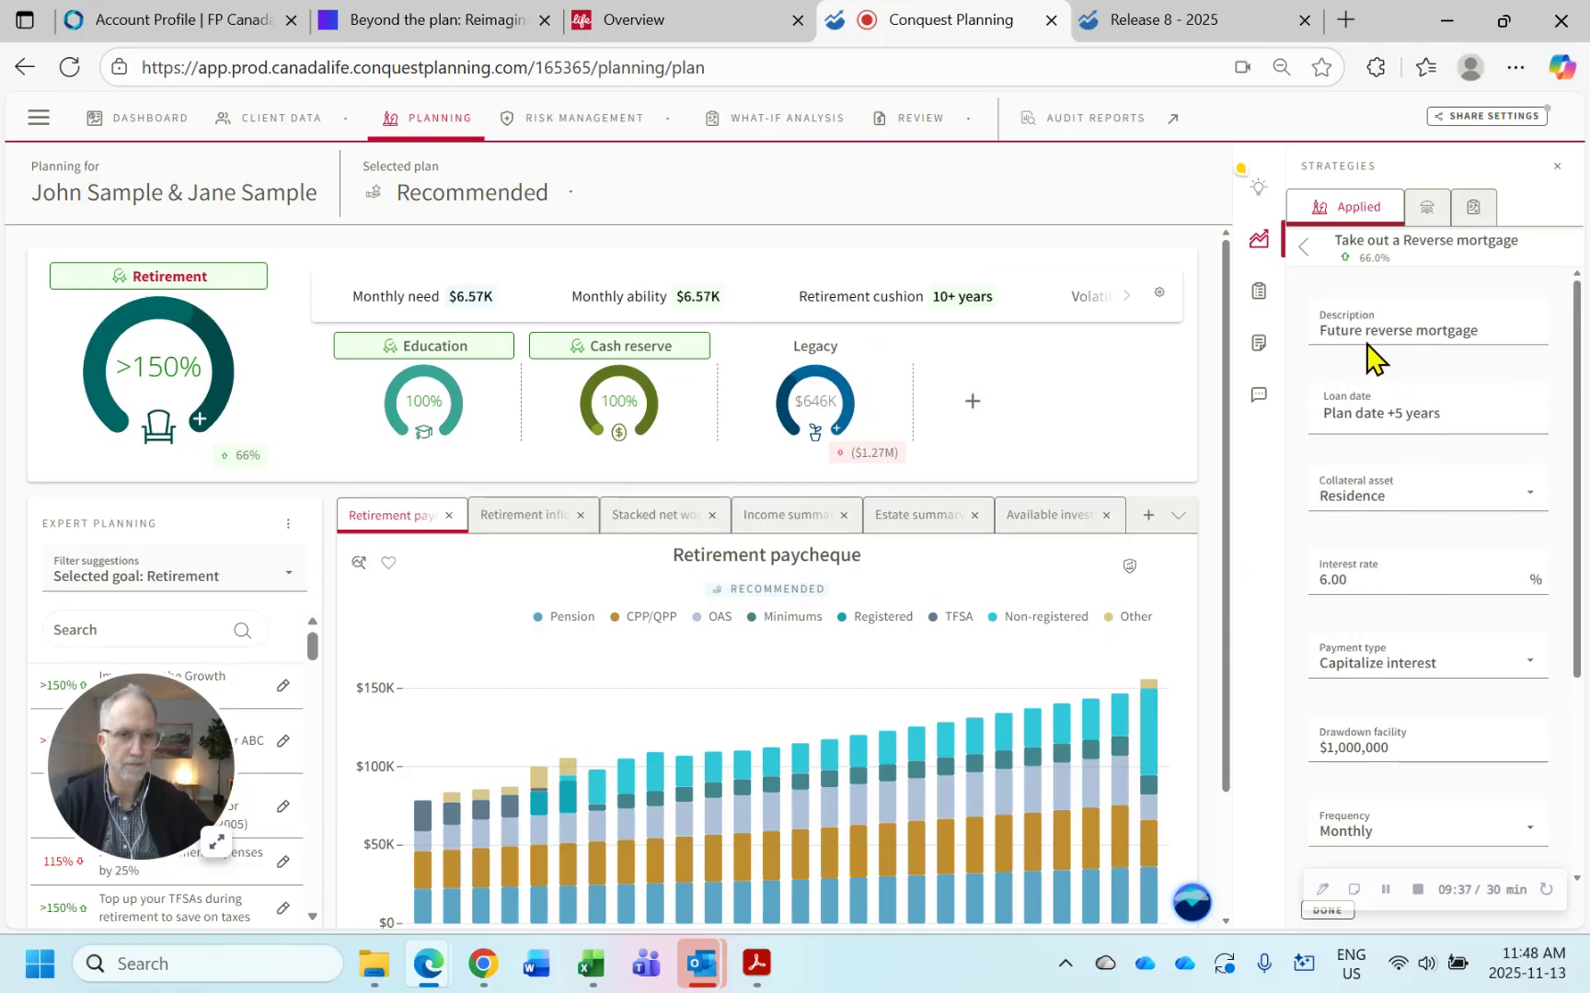
scroll(1325, 828, down, 4)
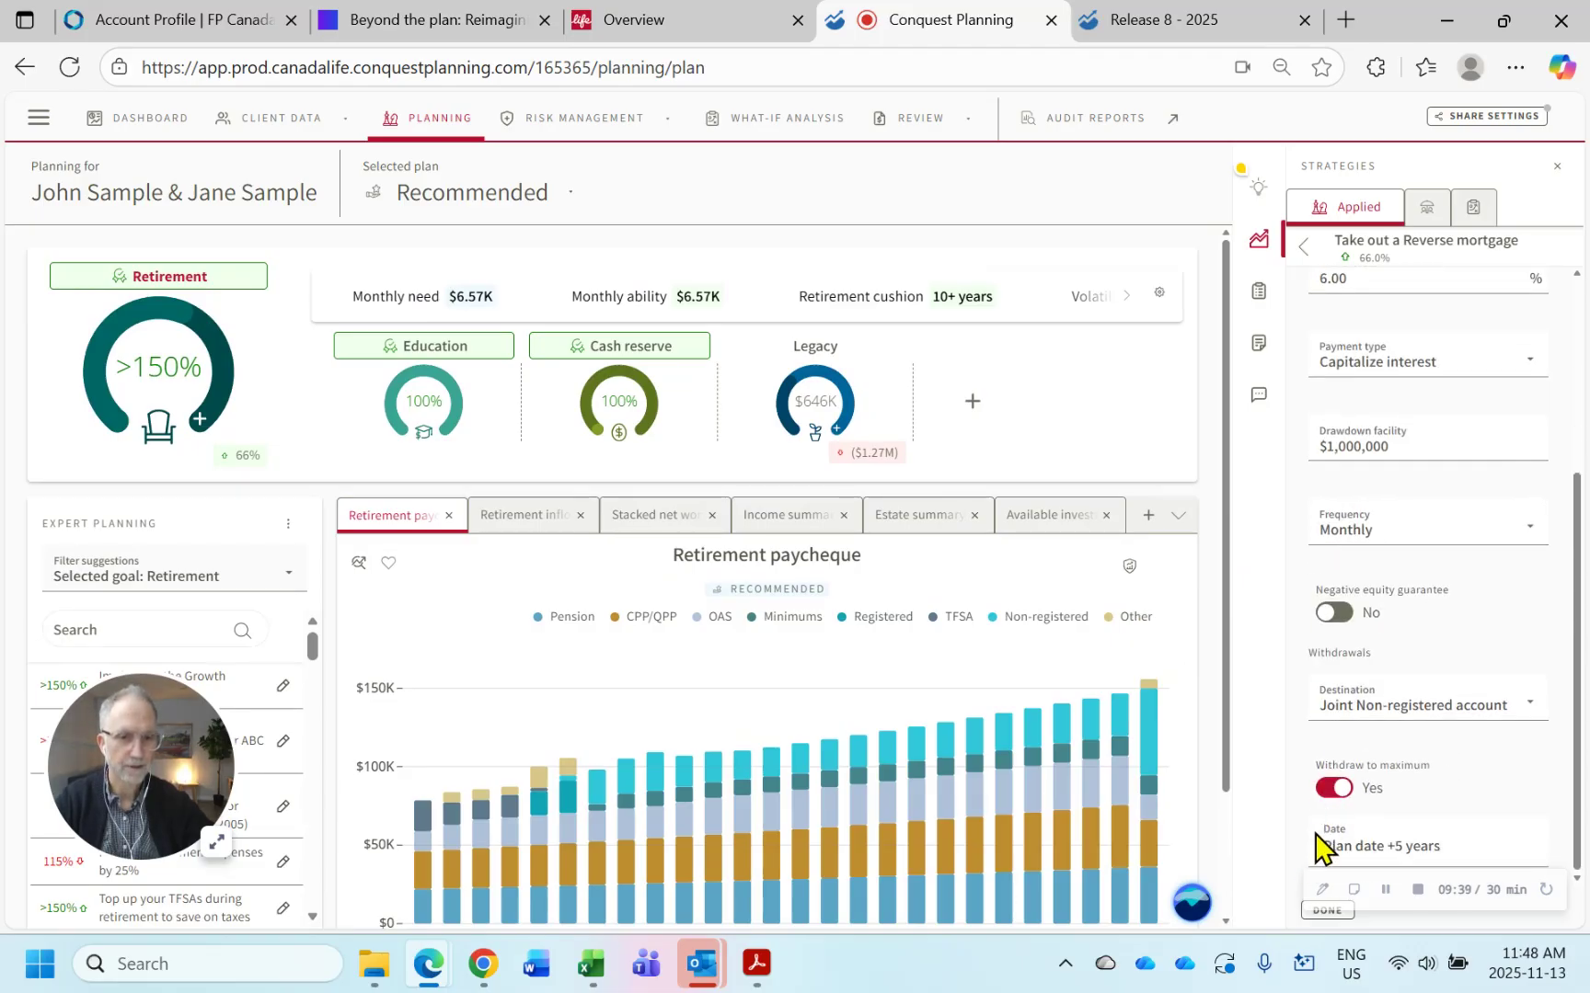
click(1315, 912)
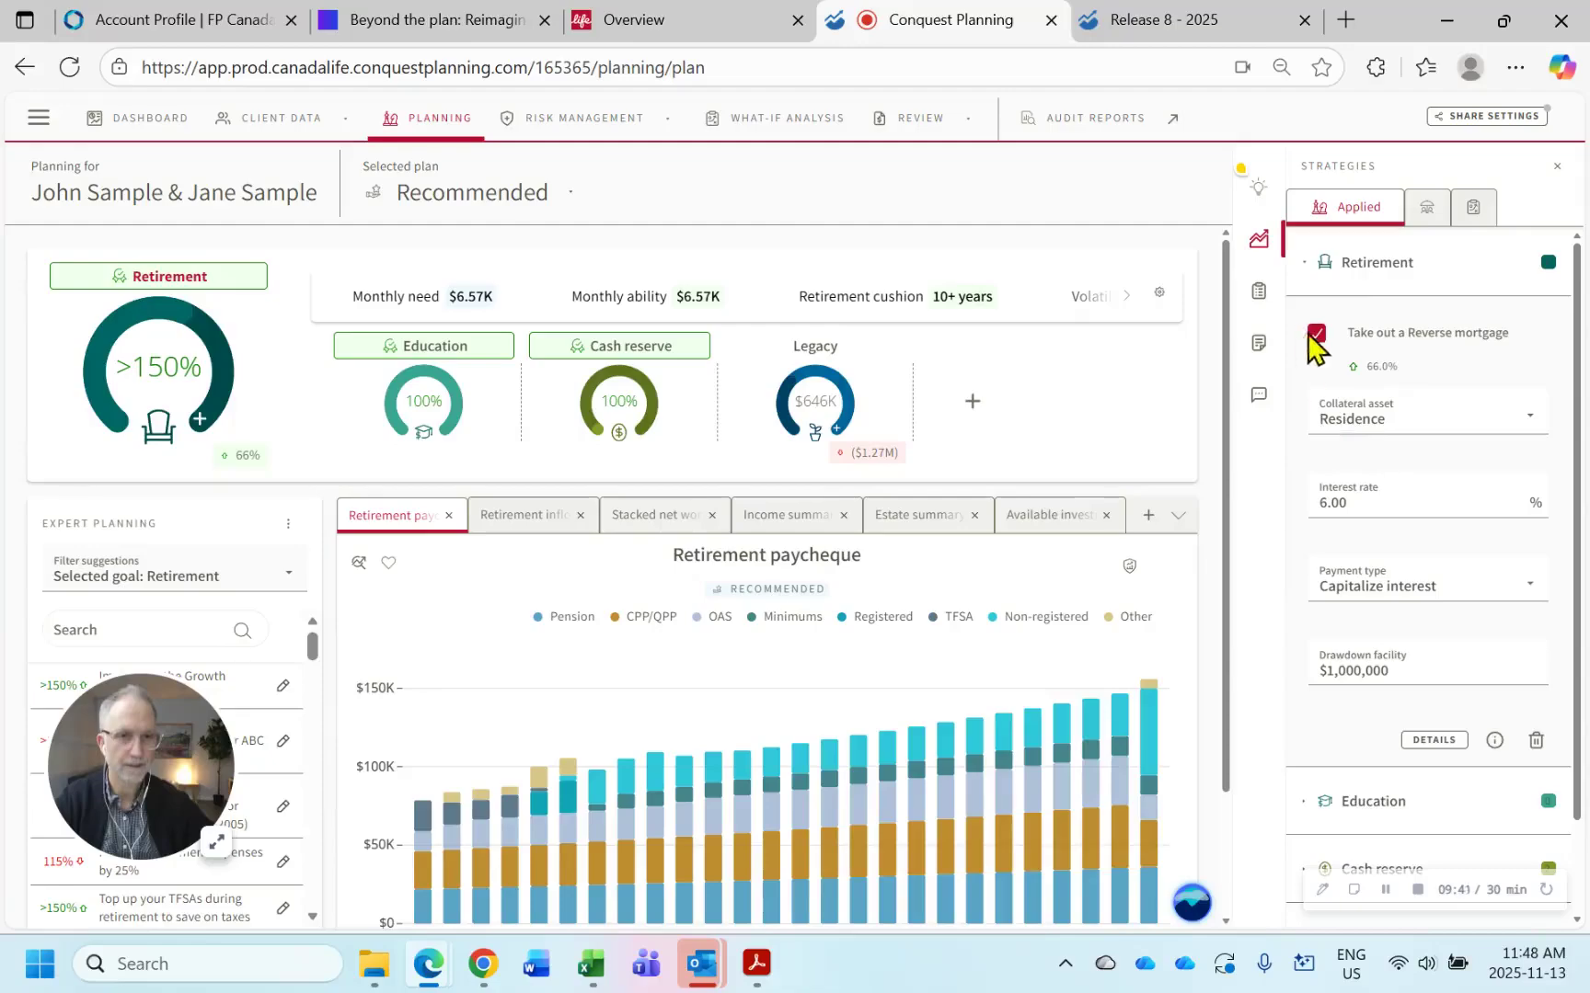
- Switch the reverse mortgage strategy off and on again to compare the plan with and without it, and reopen its details
click(1317, 335)
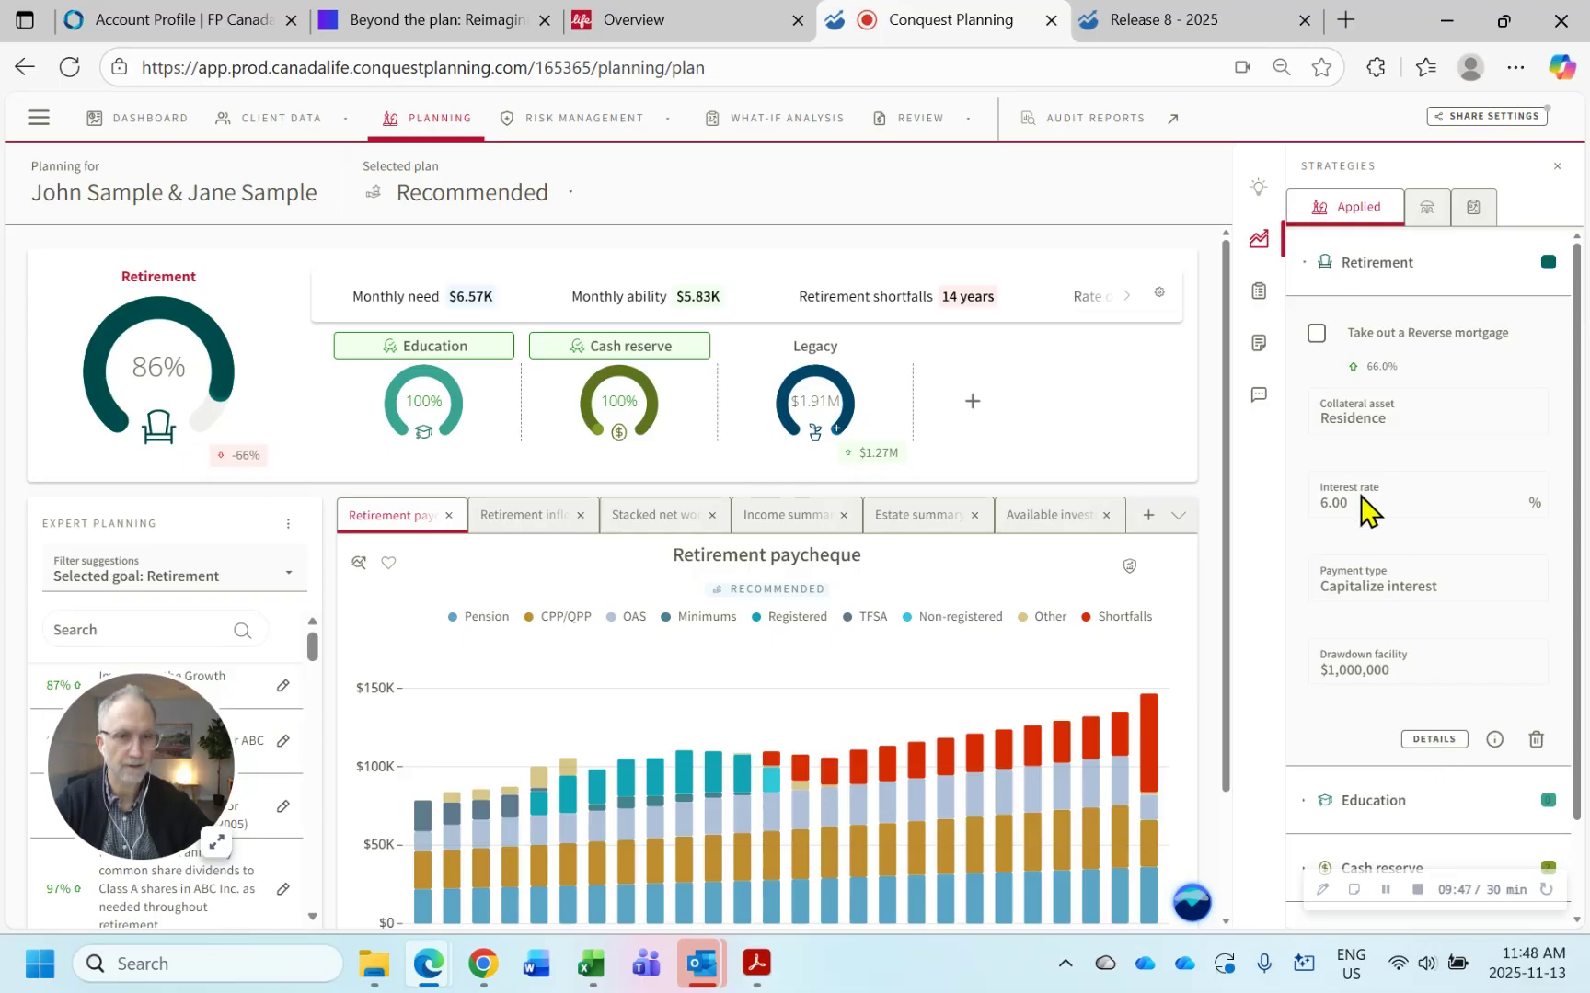
click(1316, 334)
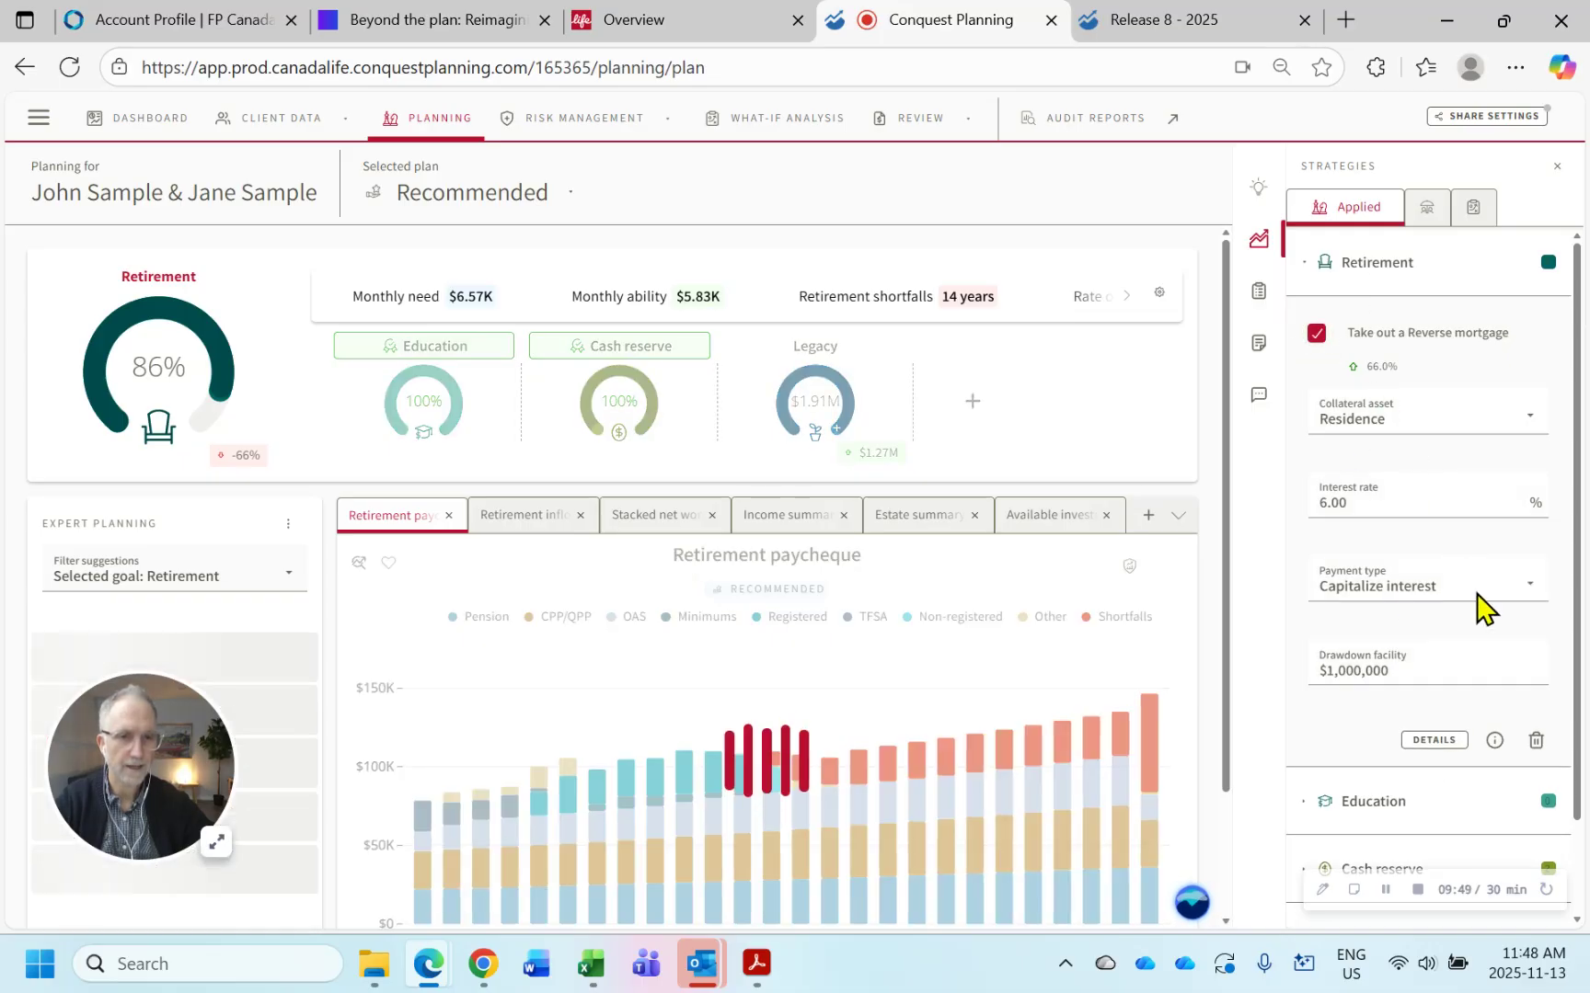
click(1444, 743)
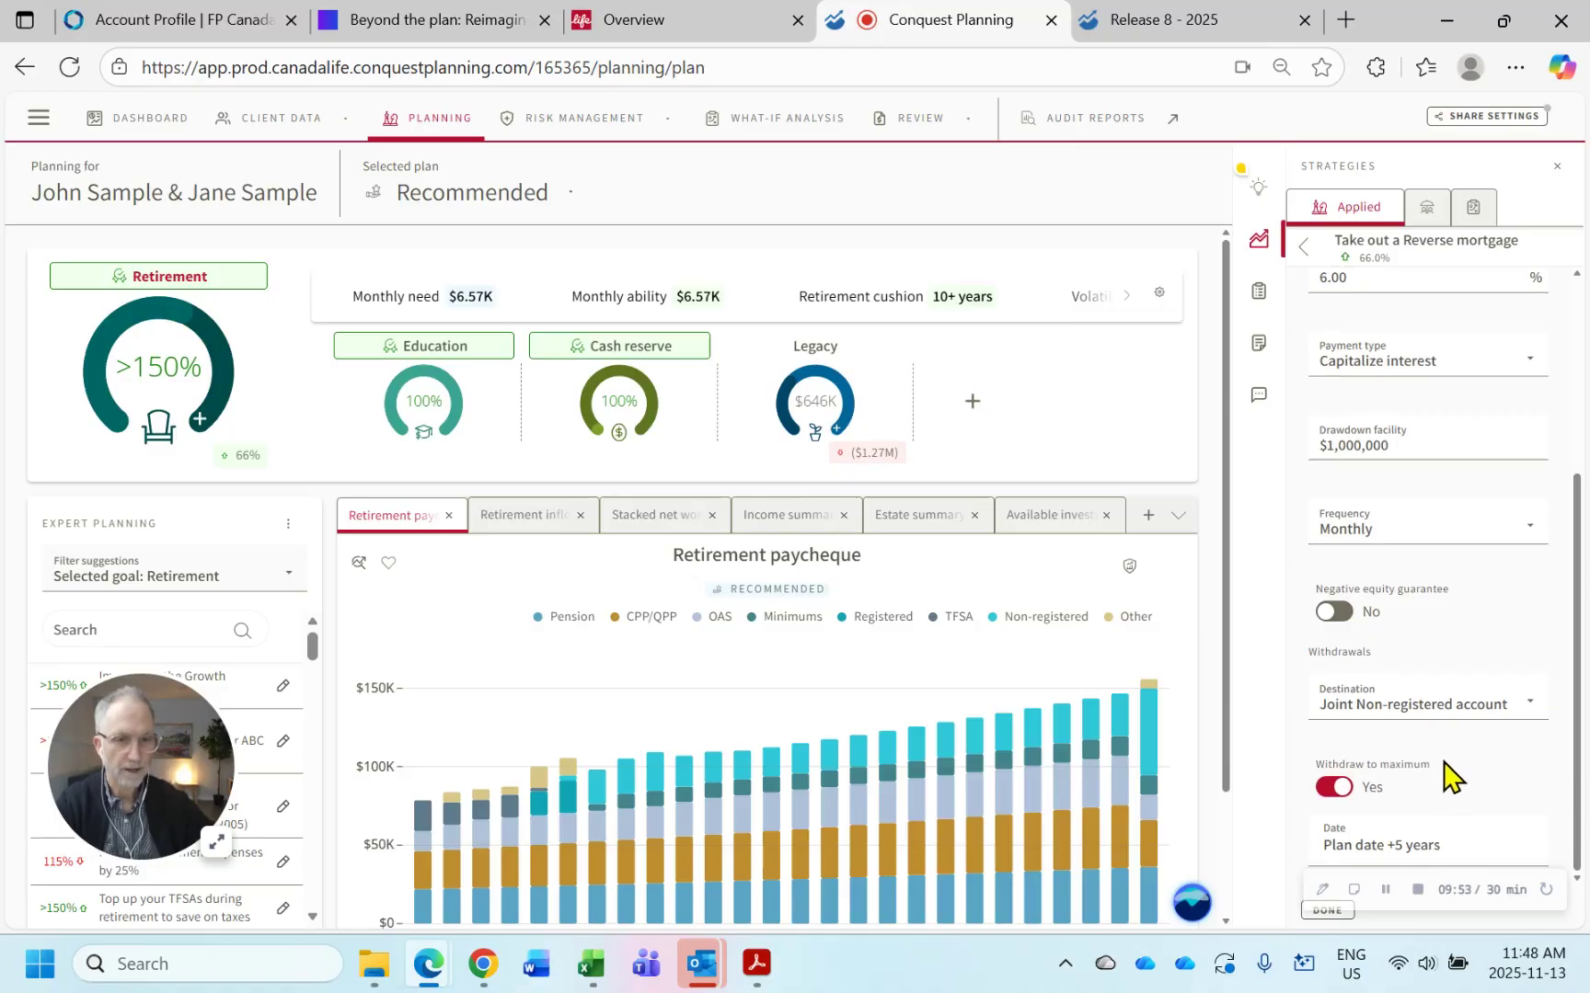
- Set the reverse mortgage's withdrawal date to 2037 and finish editing the strategy details
triple_click(1397, 851)
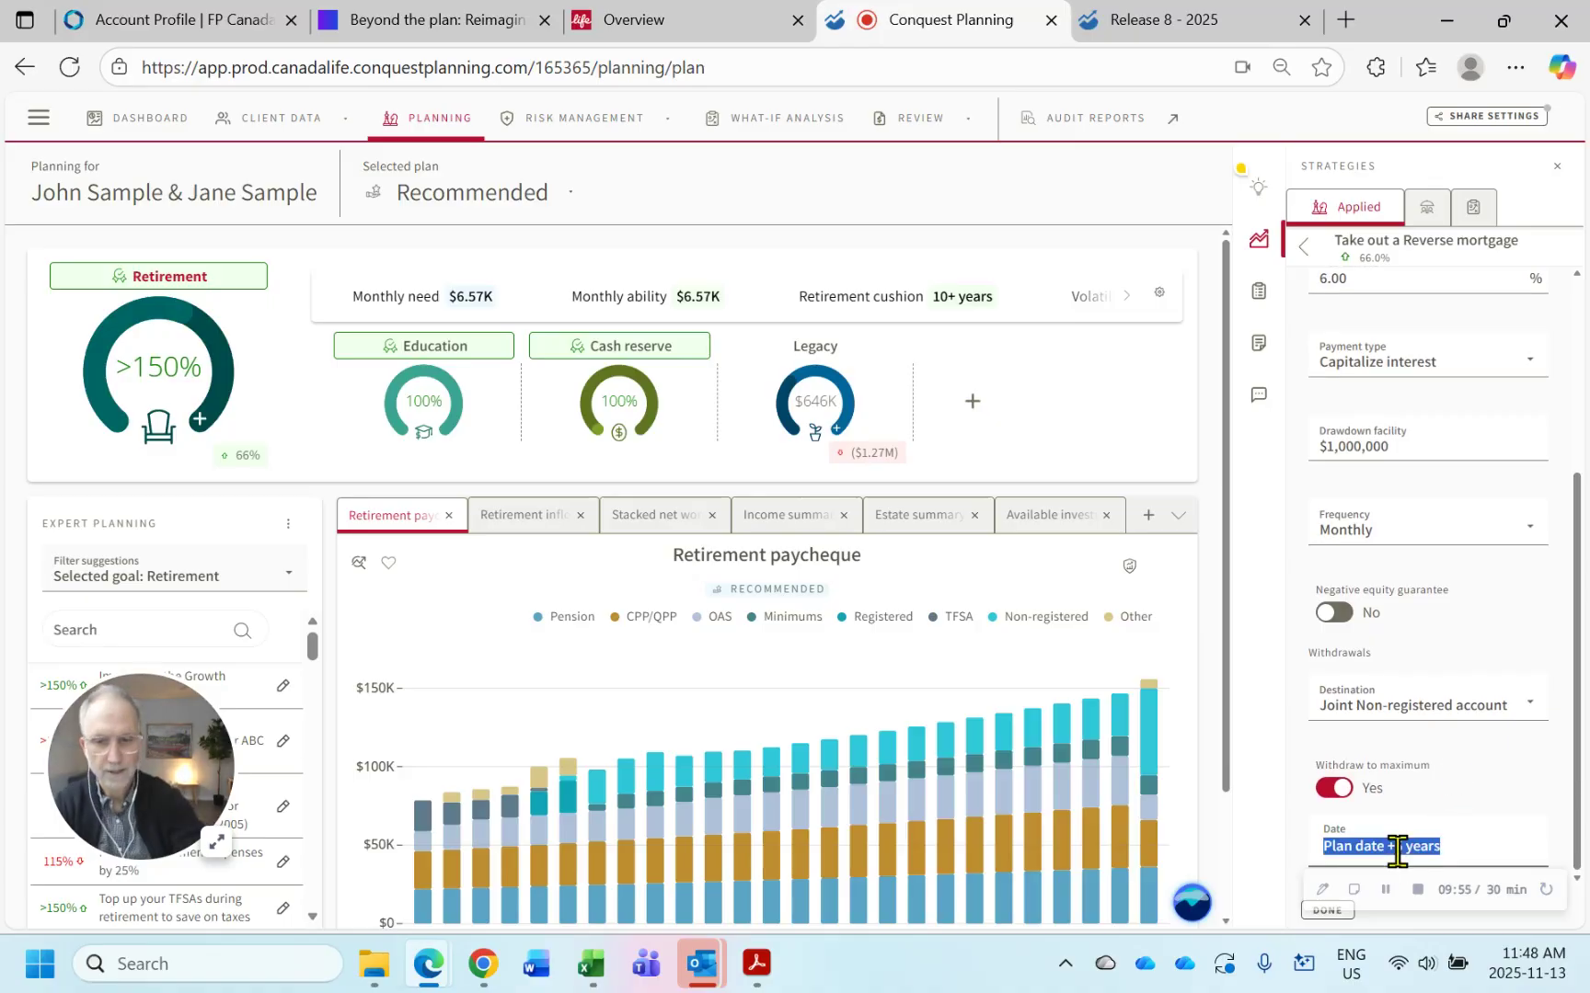
text(2)
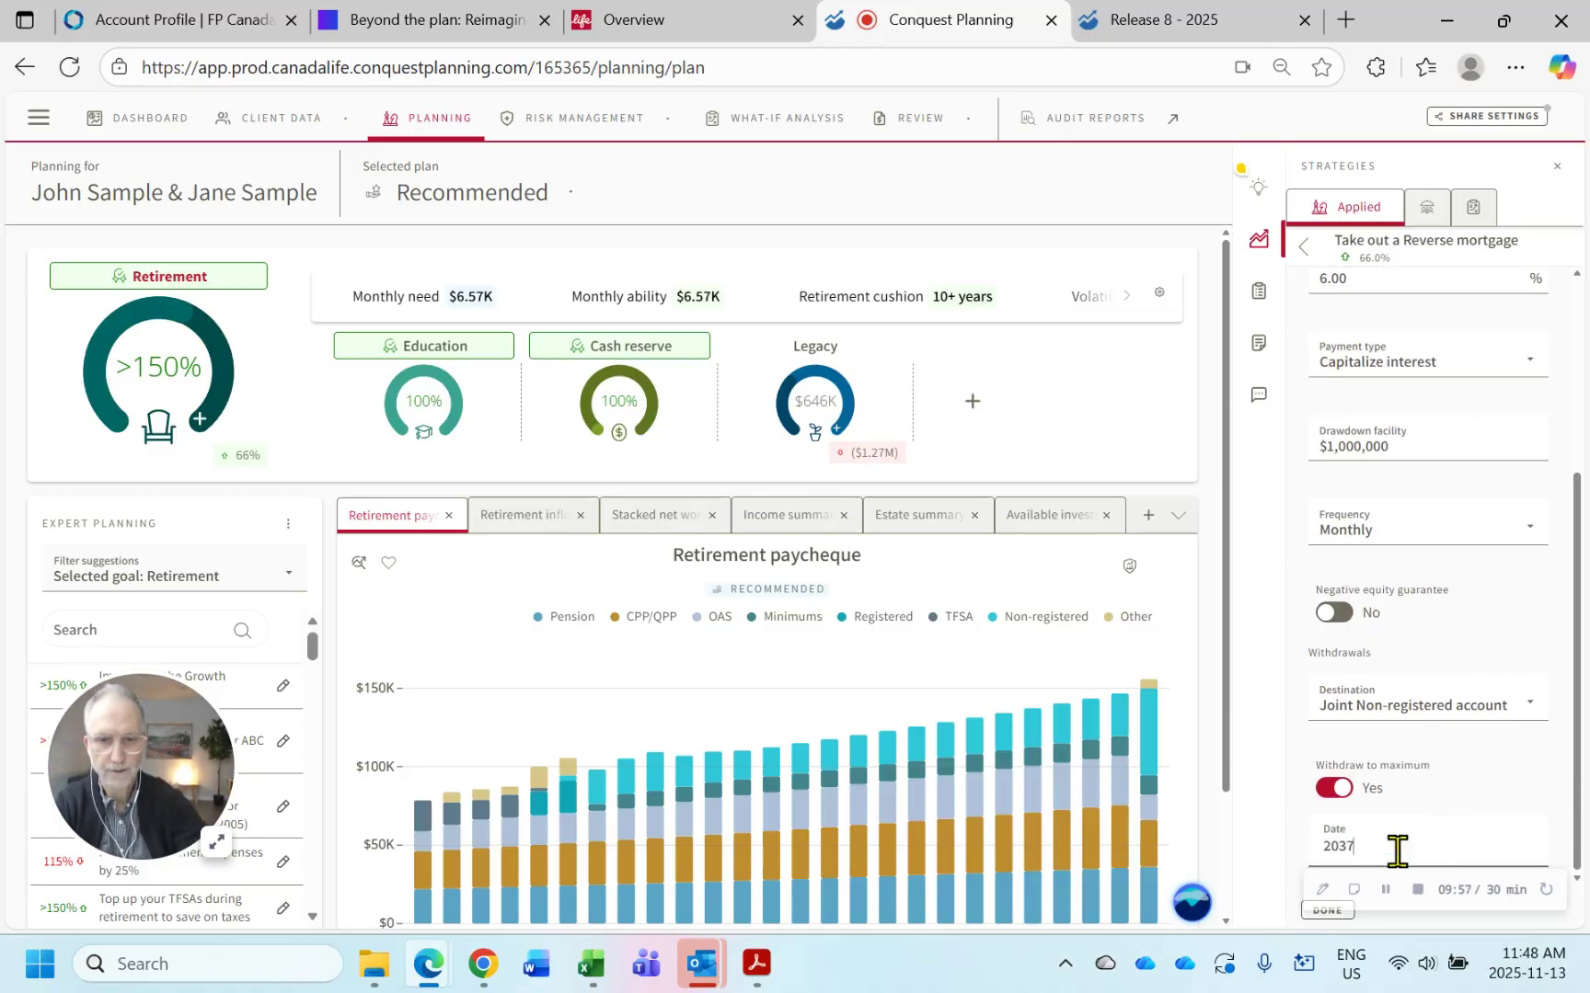
text(037)
key(Return)
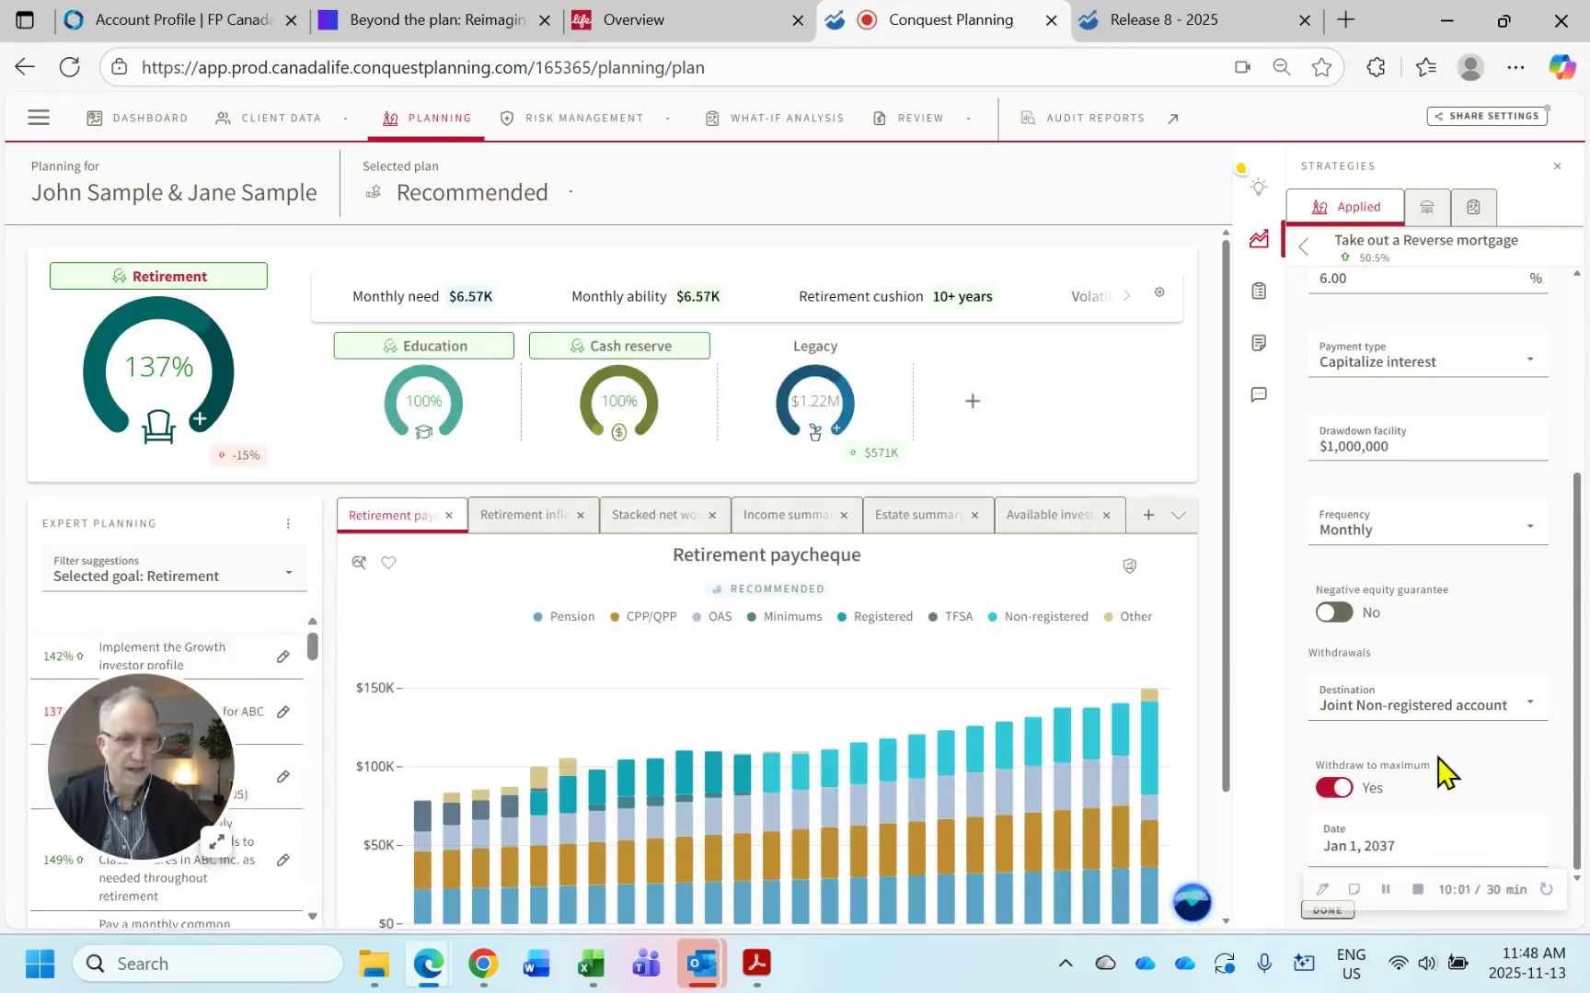
click(1324, 912)
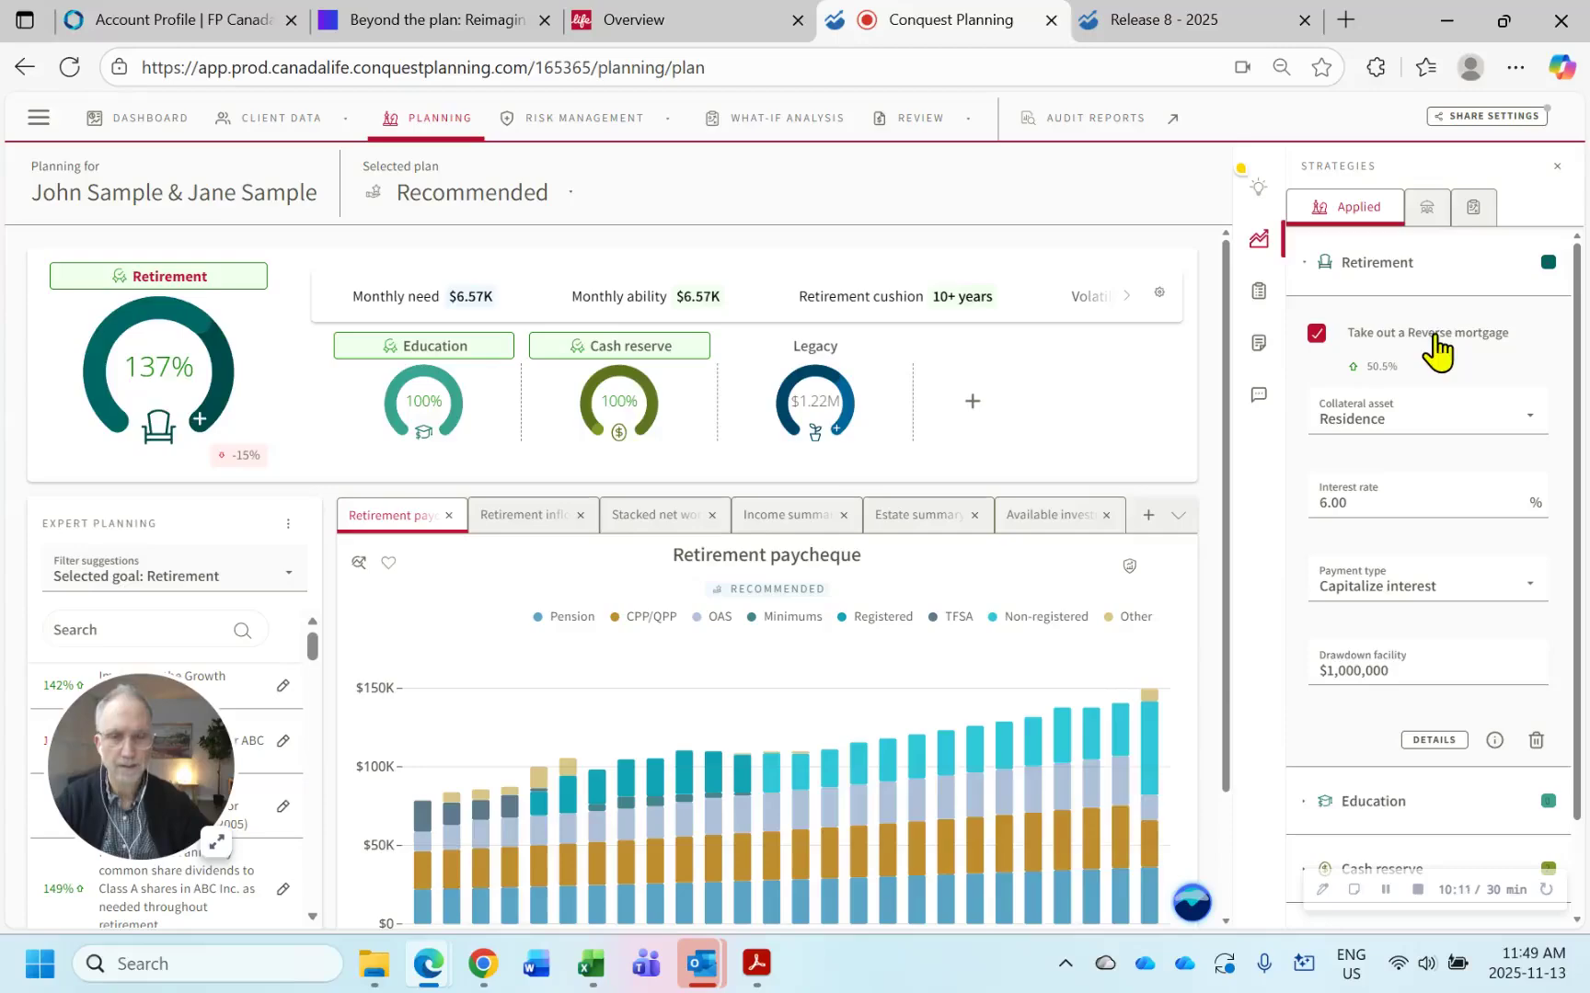
- Review the goal indicators, switch the reverse mortgage strategy off, and examine the Stacked net worth projection for the late 2030s
mouse_move(142, 367)
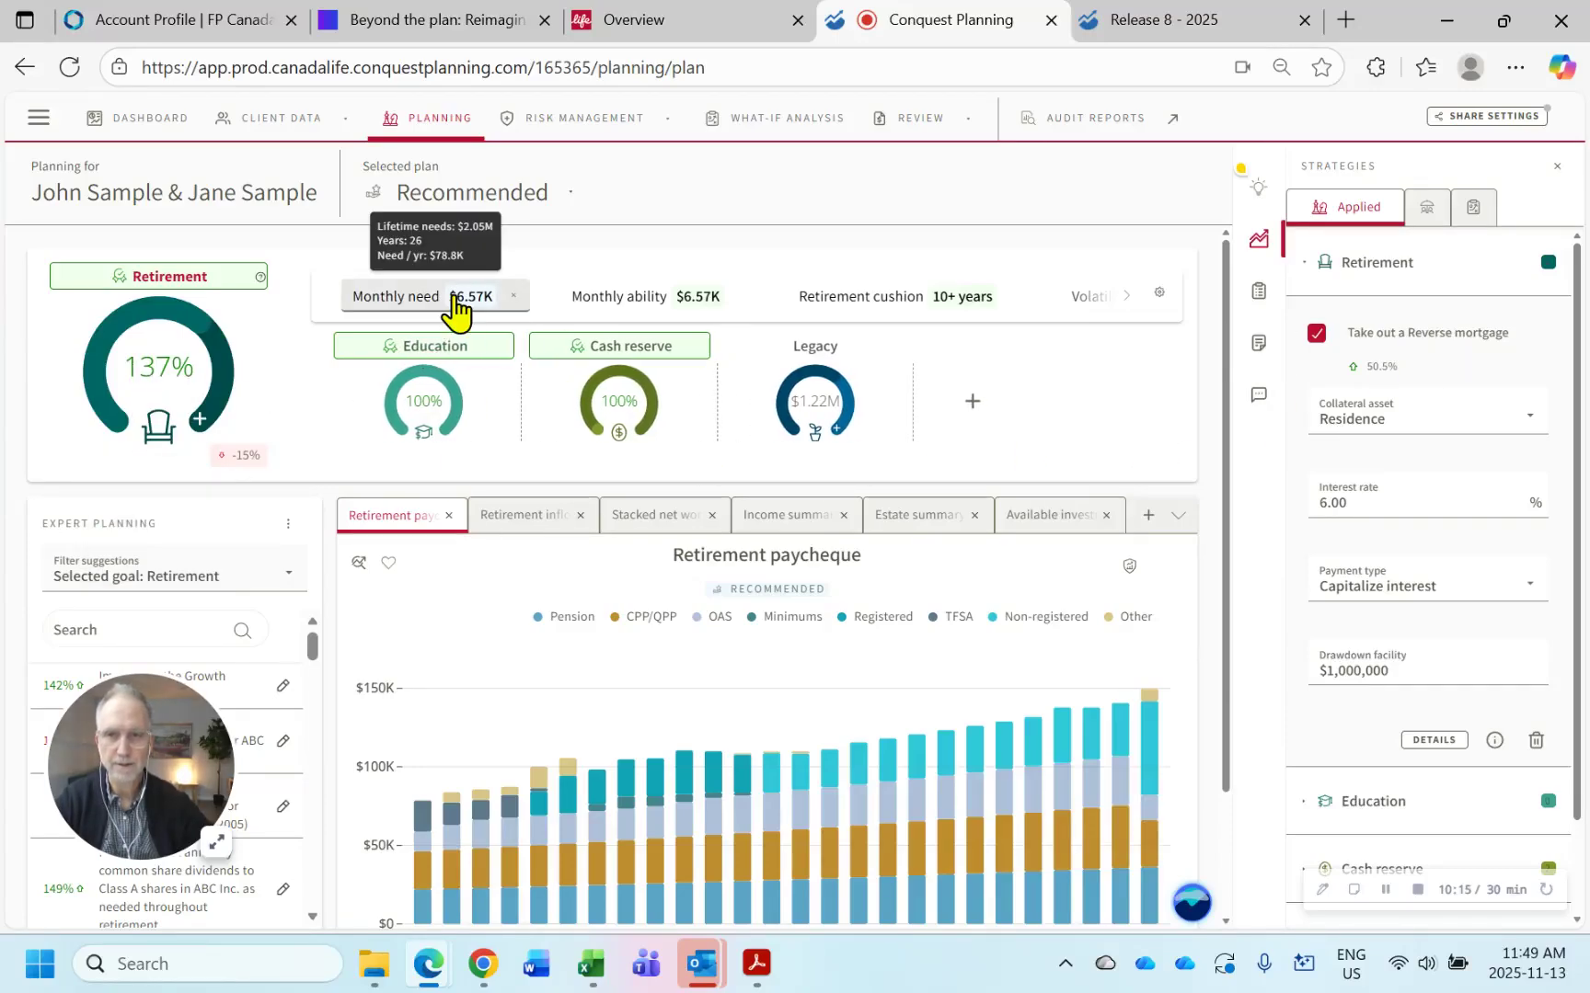
mouse_move(605, 301)
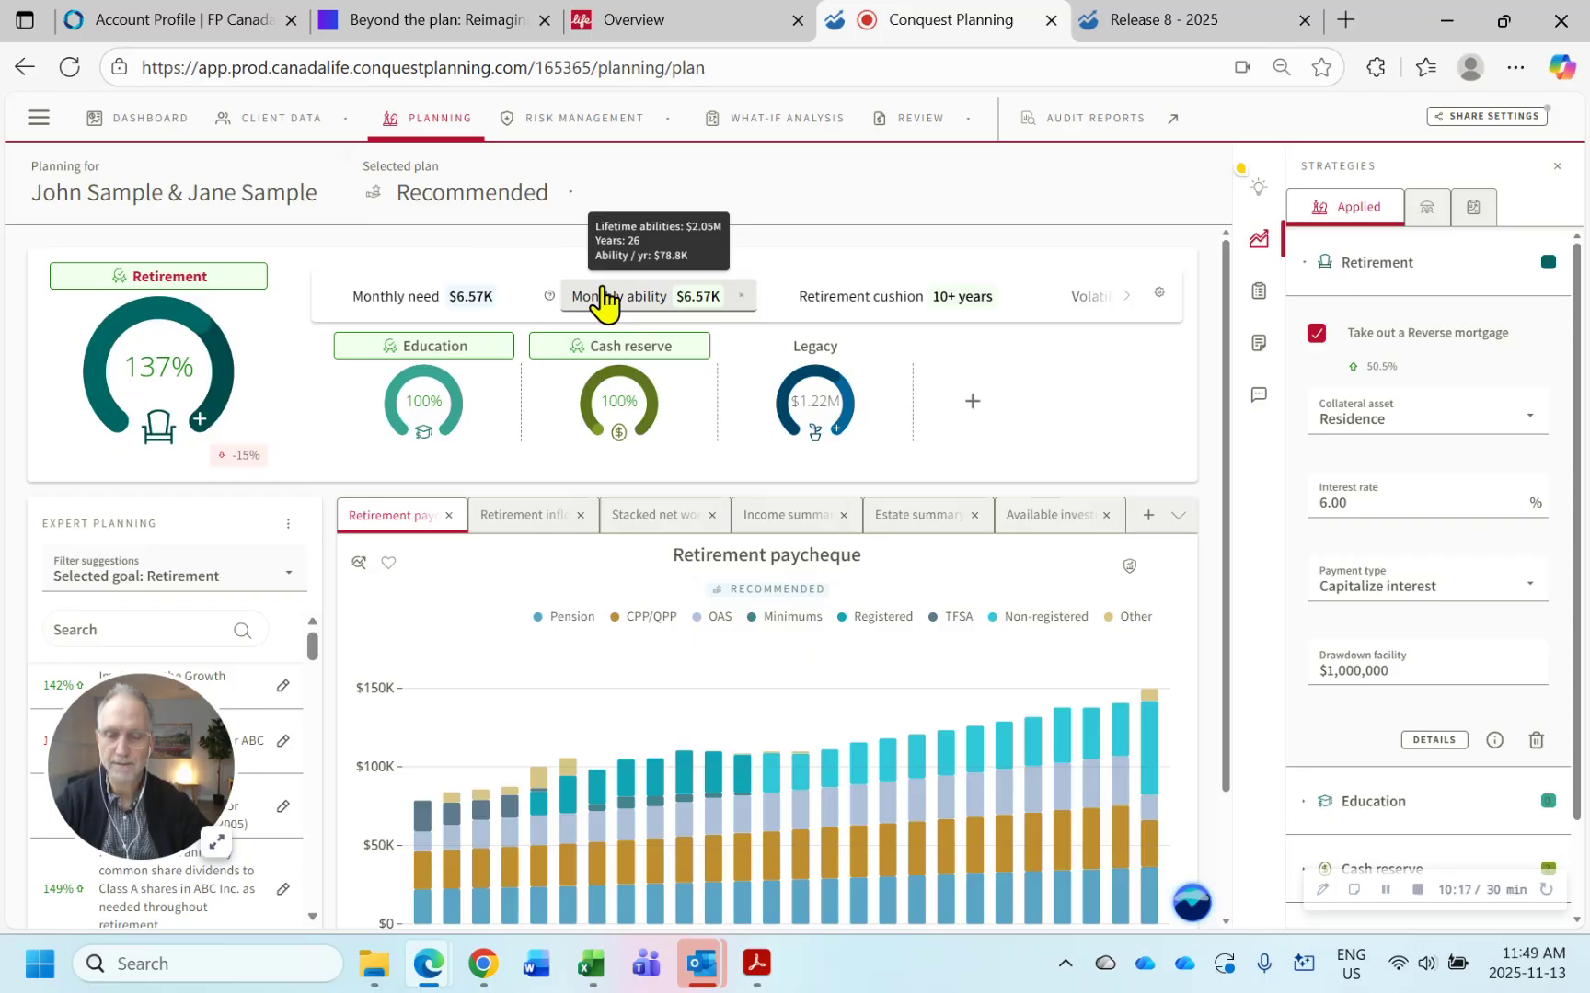
mouse_move(872, 450)
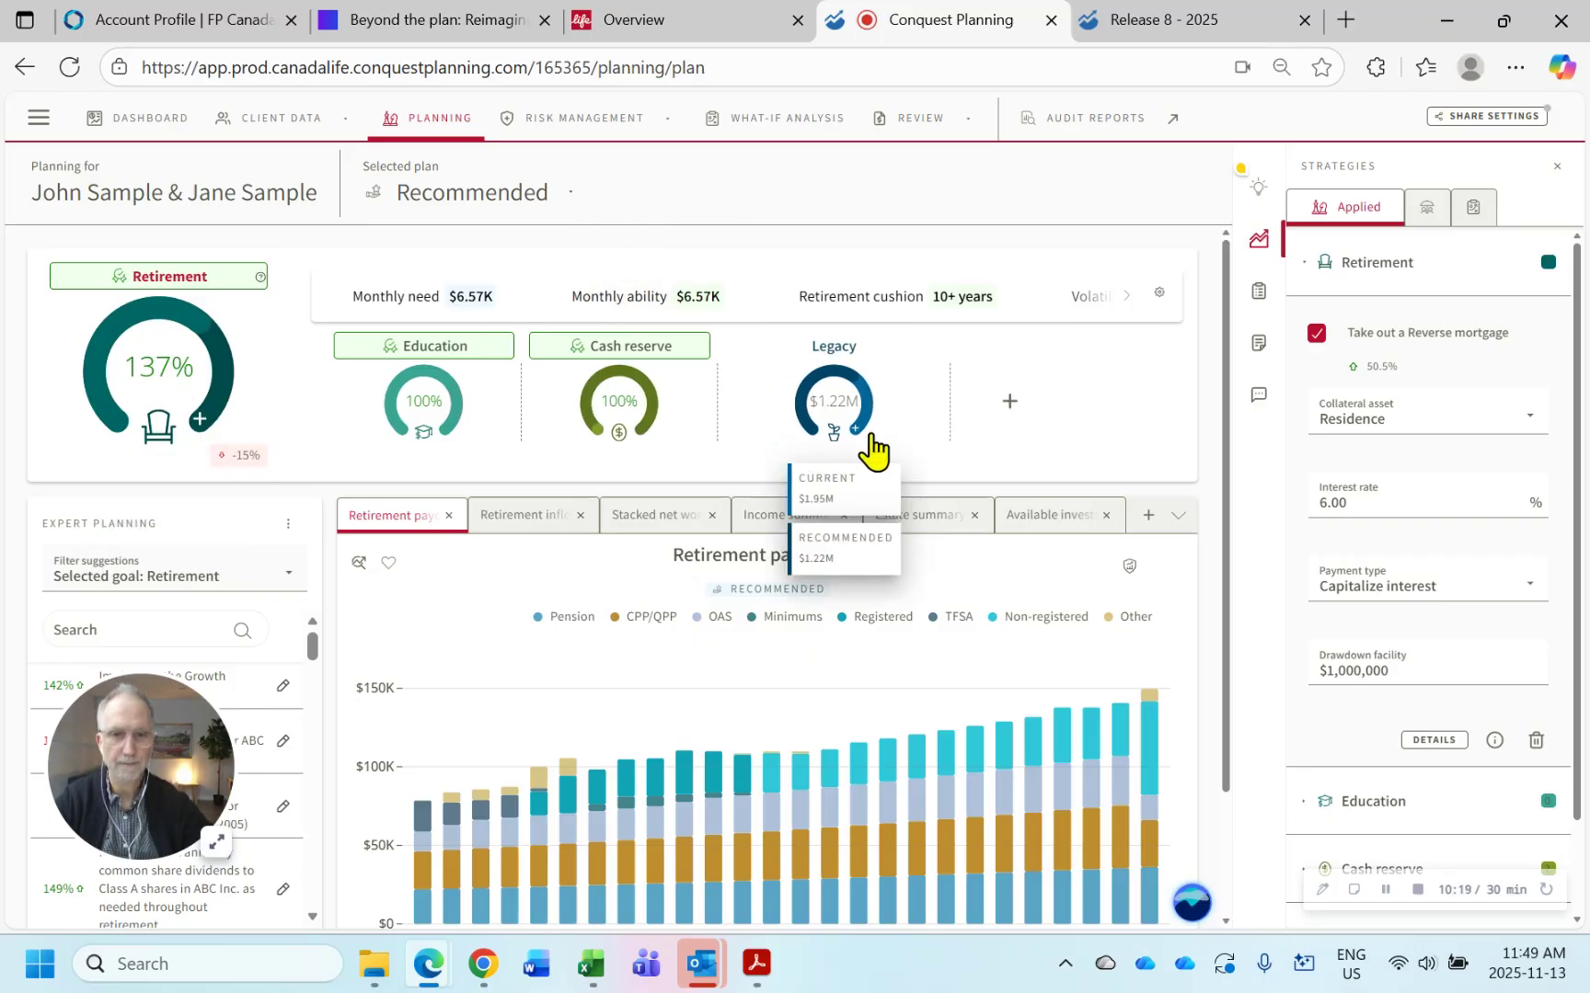
click(1316, 334)
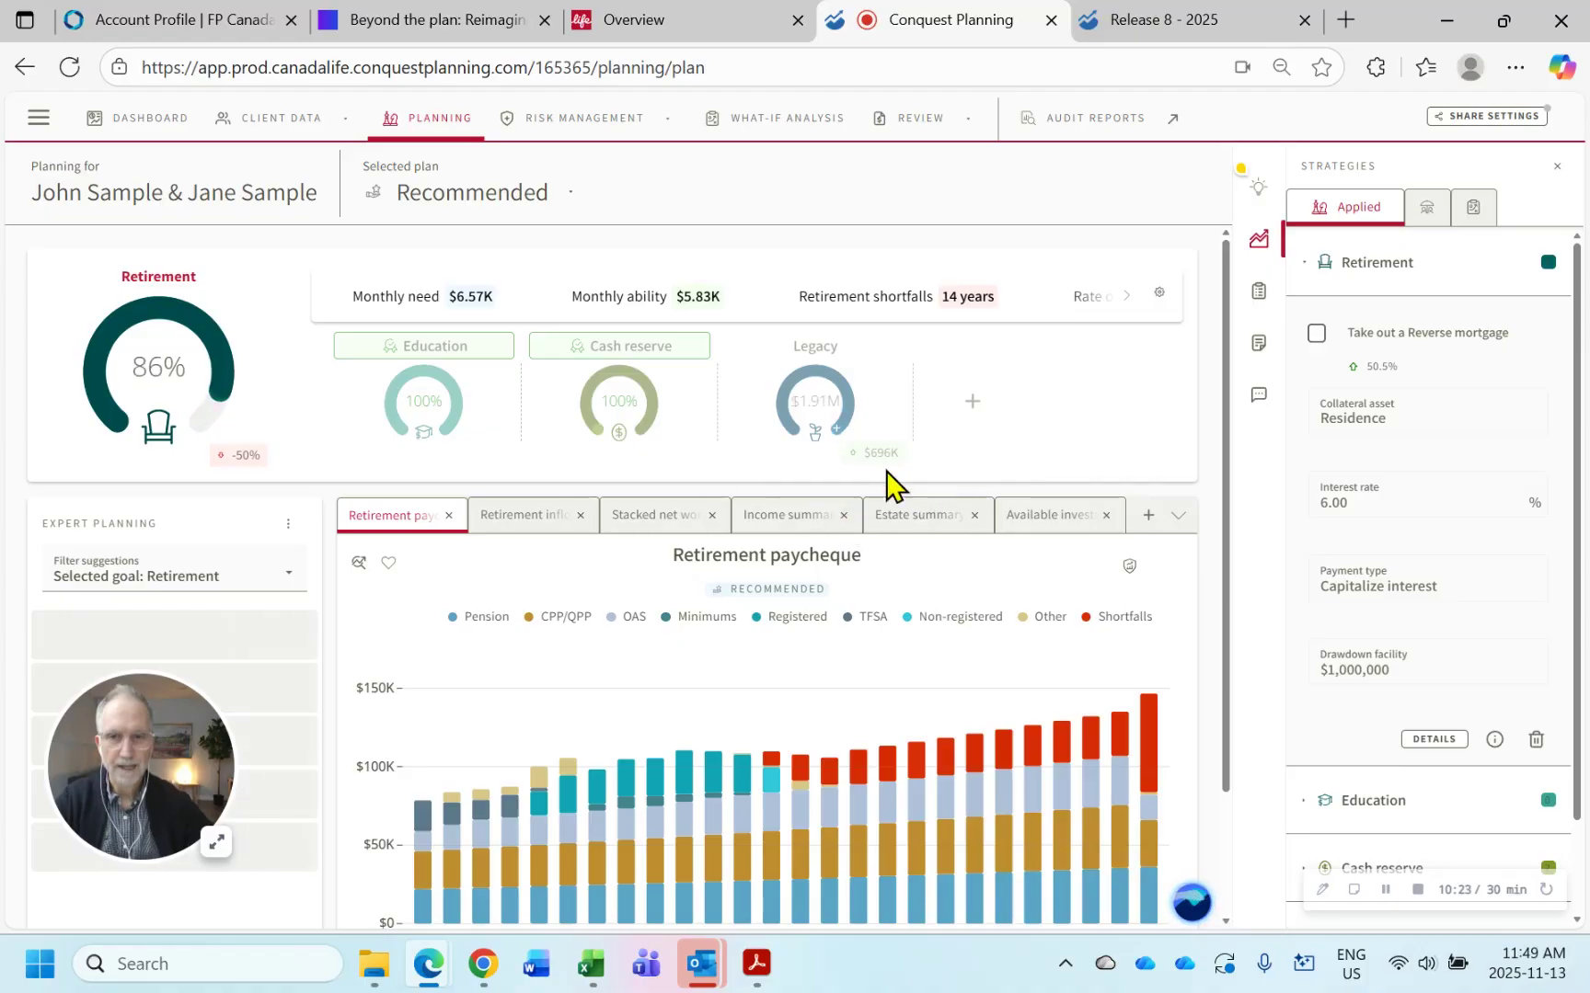
click(642, 517)
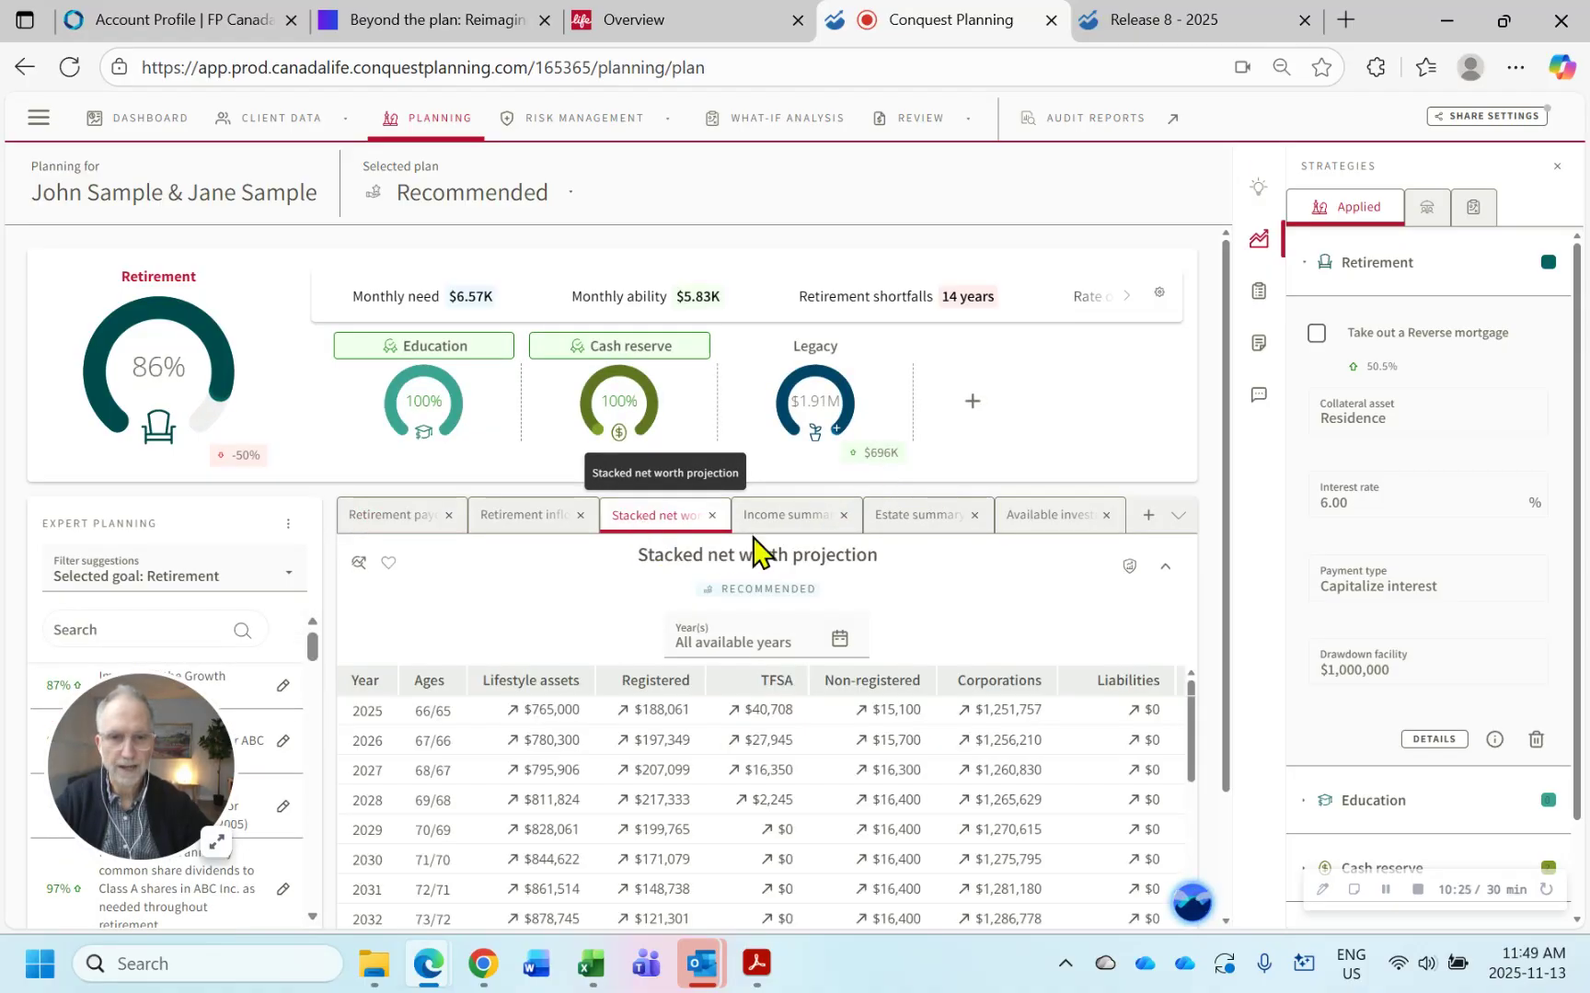
drag(1228, 559, 1225, 604)
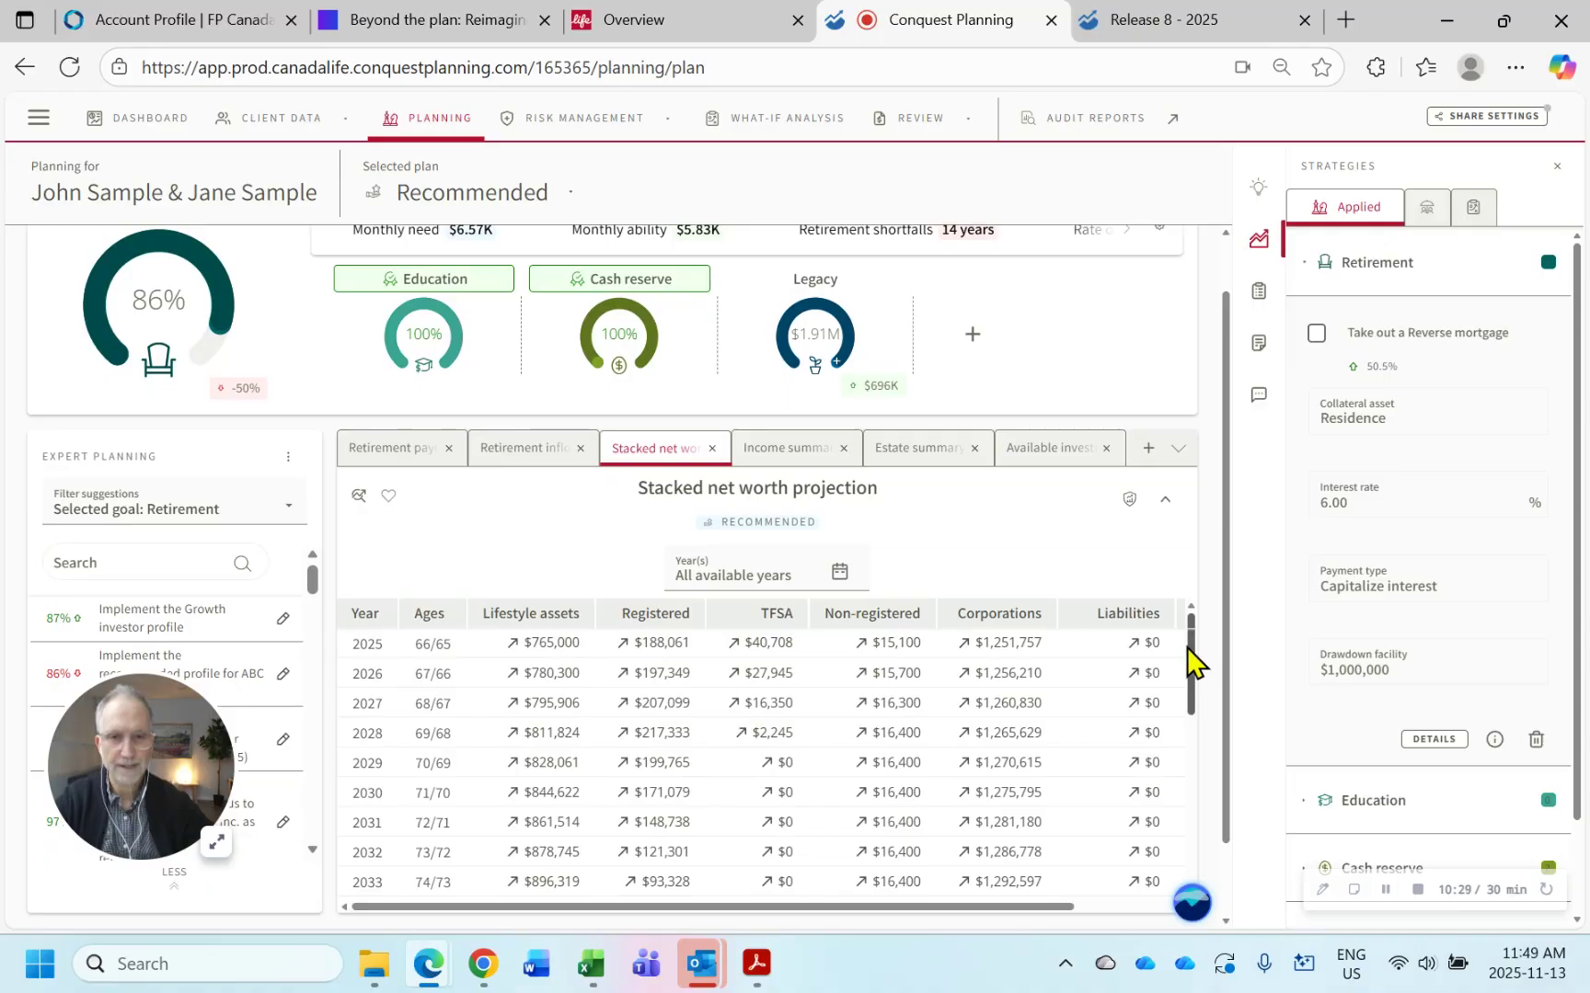
drag(1192, 661, 1171, 763)
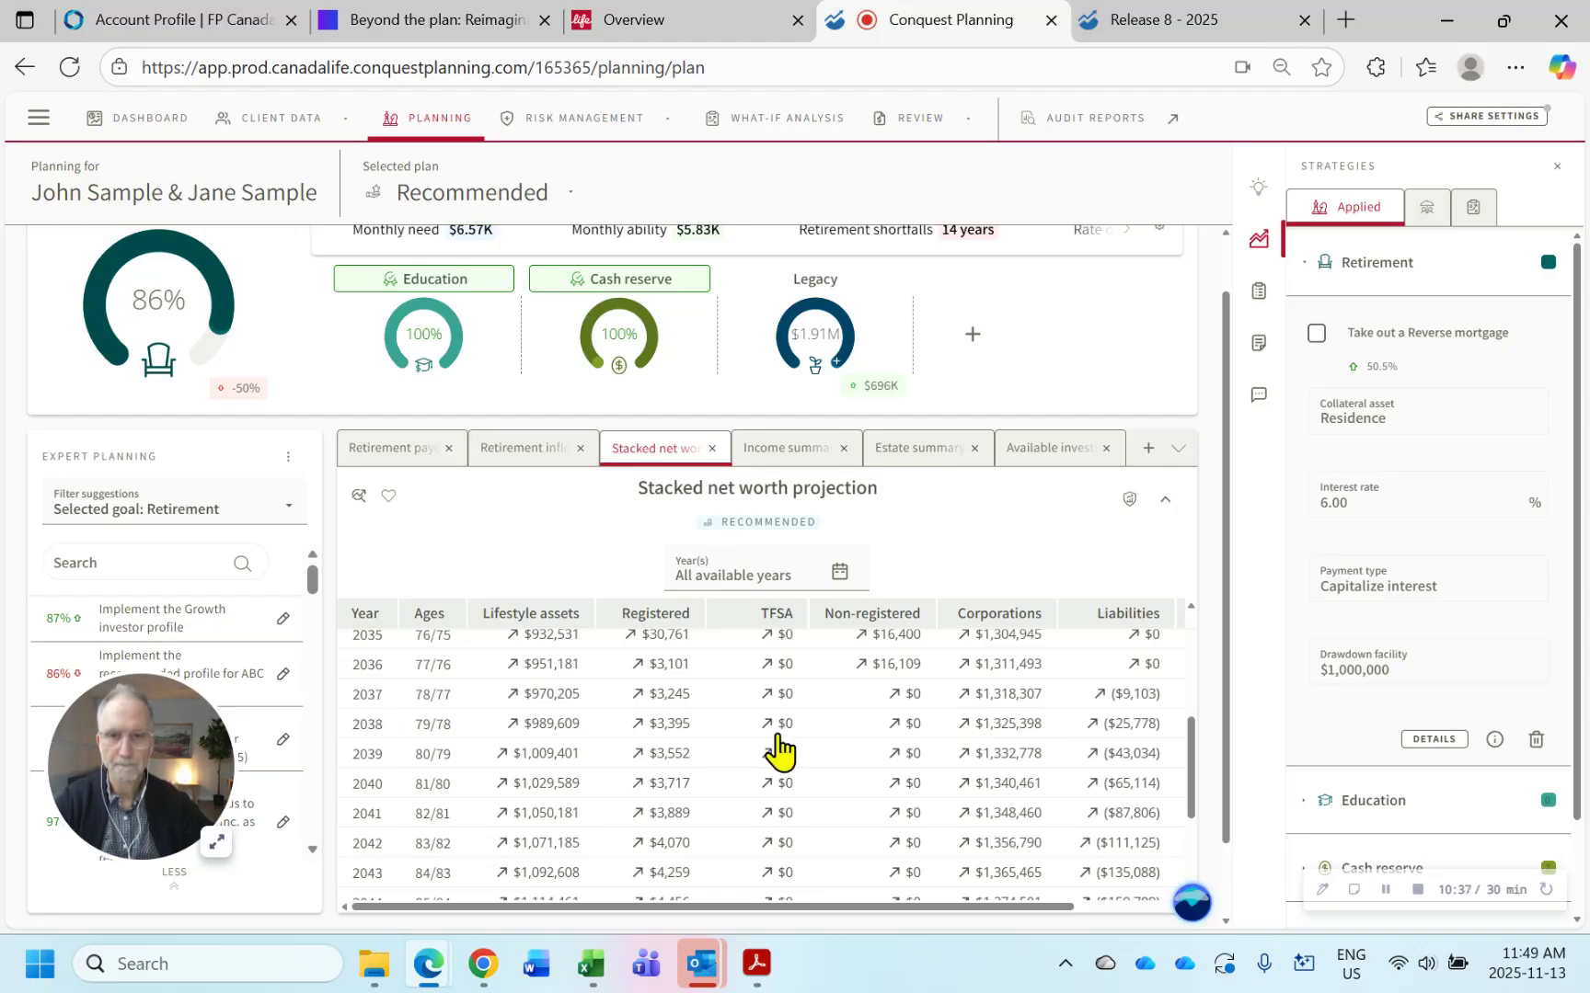
- Check the shortfall years in the Retirement paycheque chart against the Liabilities column of the Stacked net worth projection
click(405, 451)
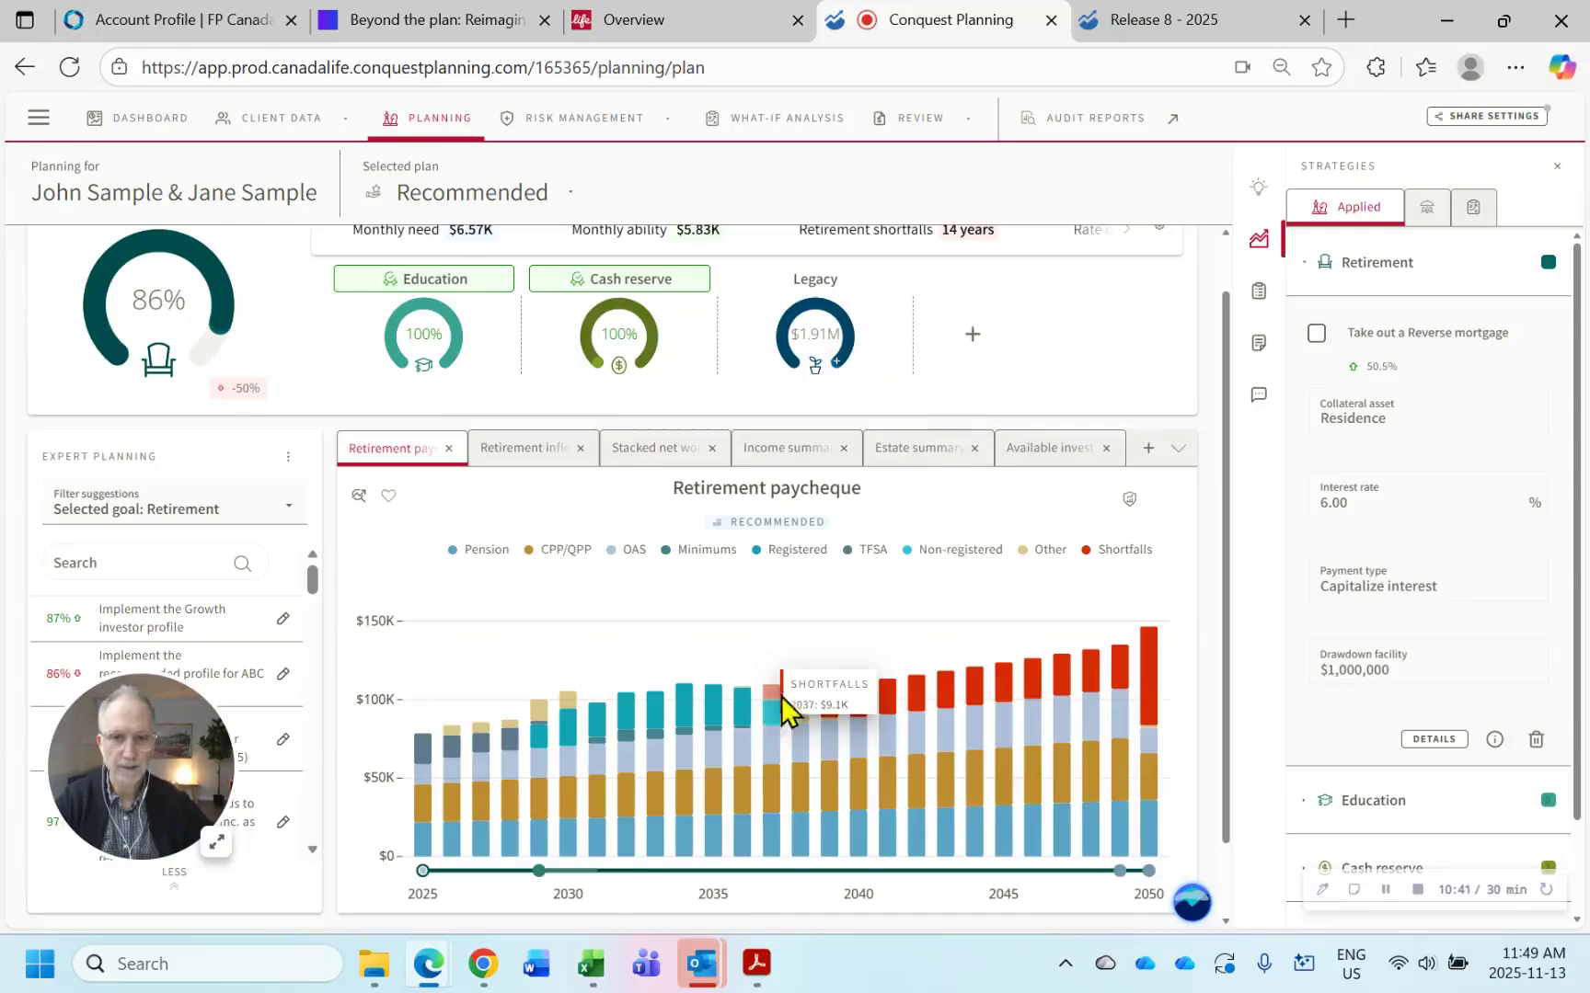
click(680, 456)
scroll(1121, 667, down, 3)
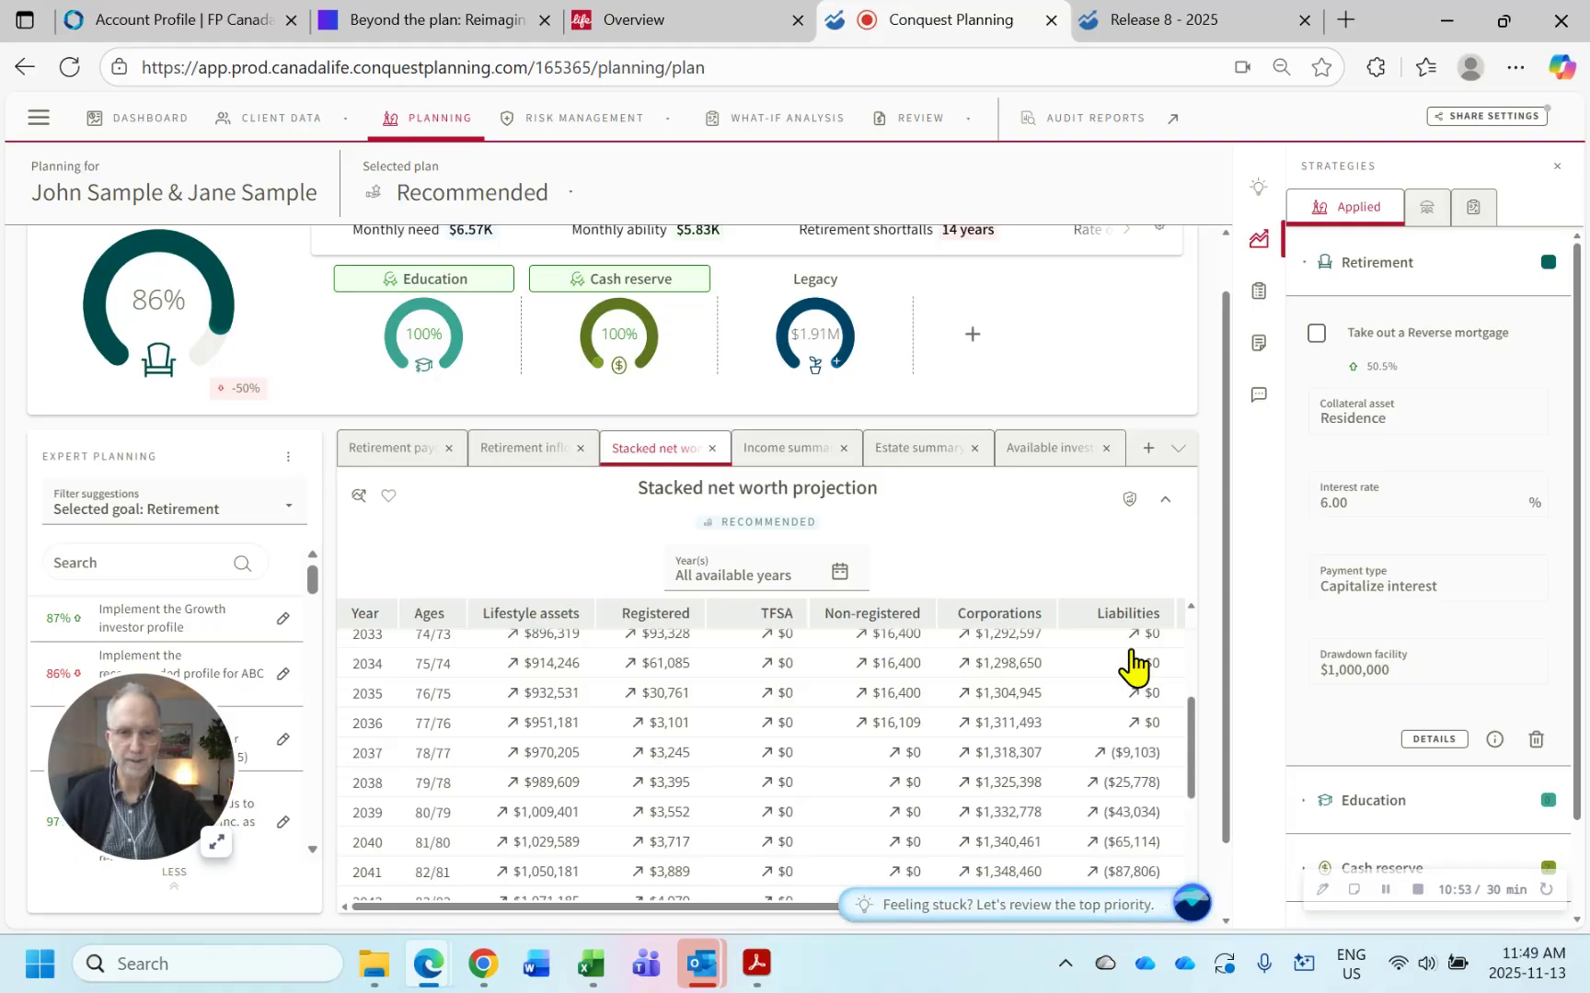
scroll(1116, 717, down, 3)
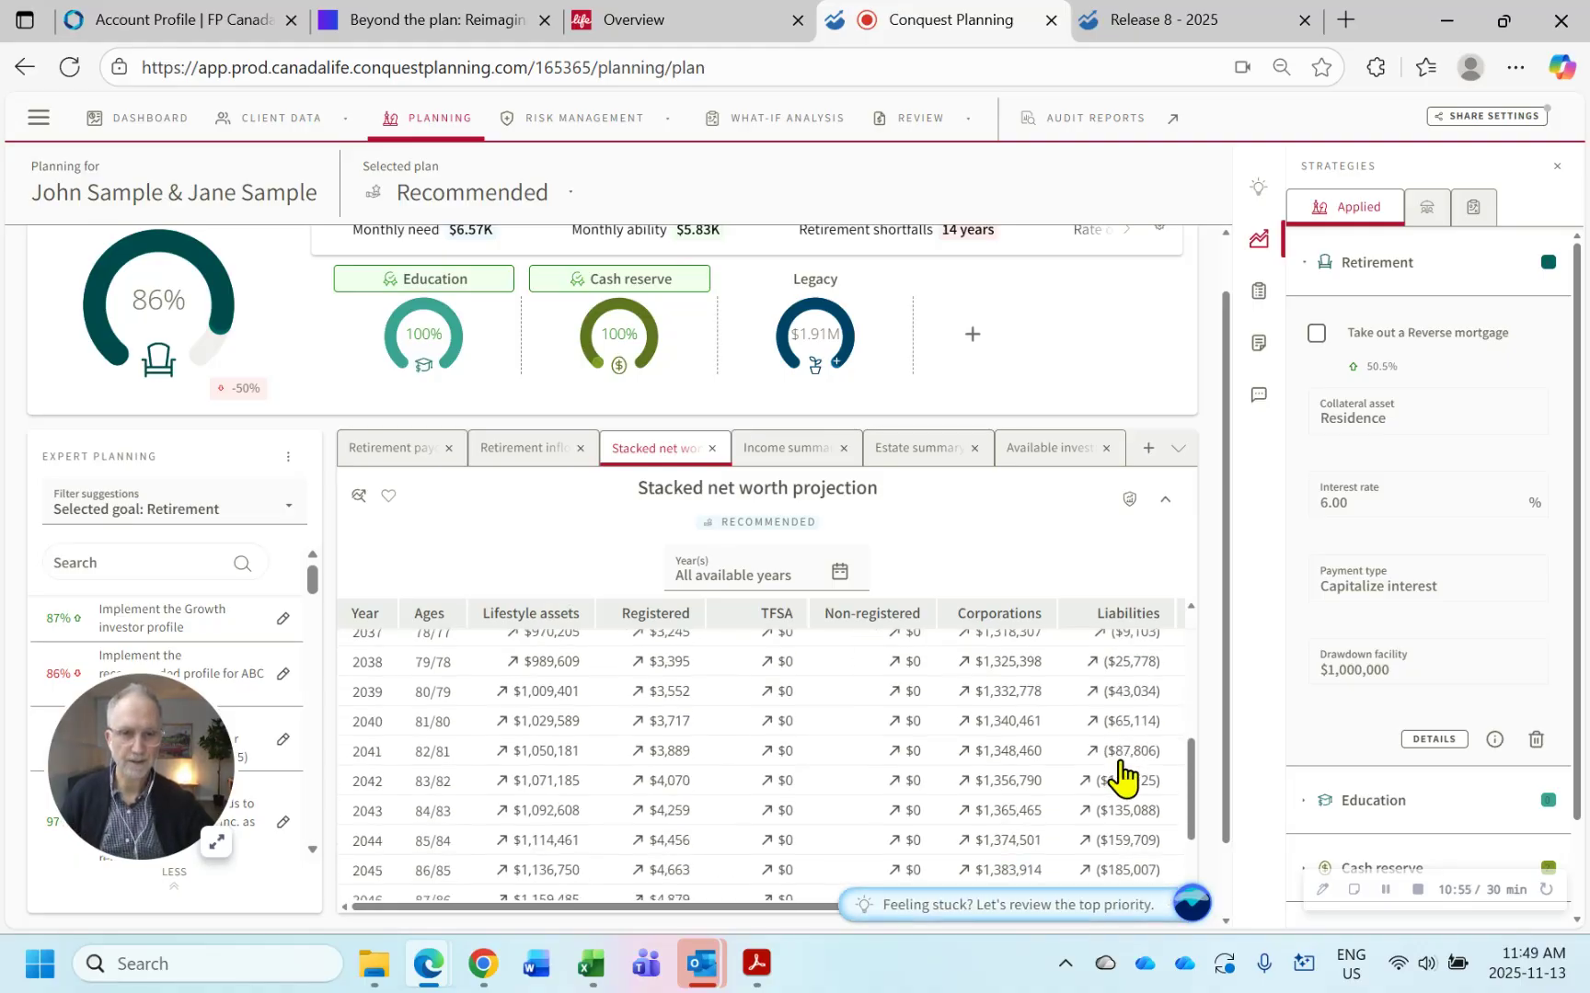
scroll(1123, 778, up, 3)
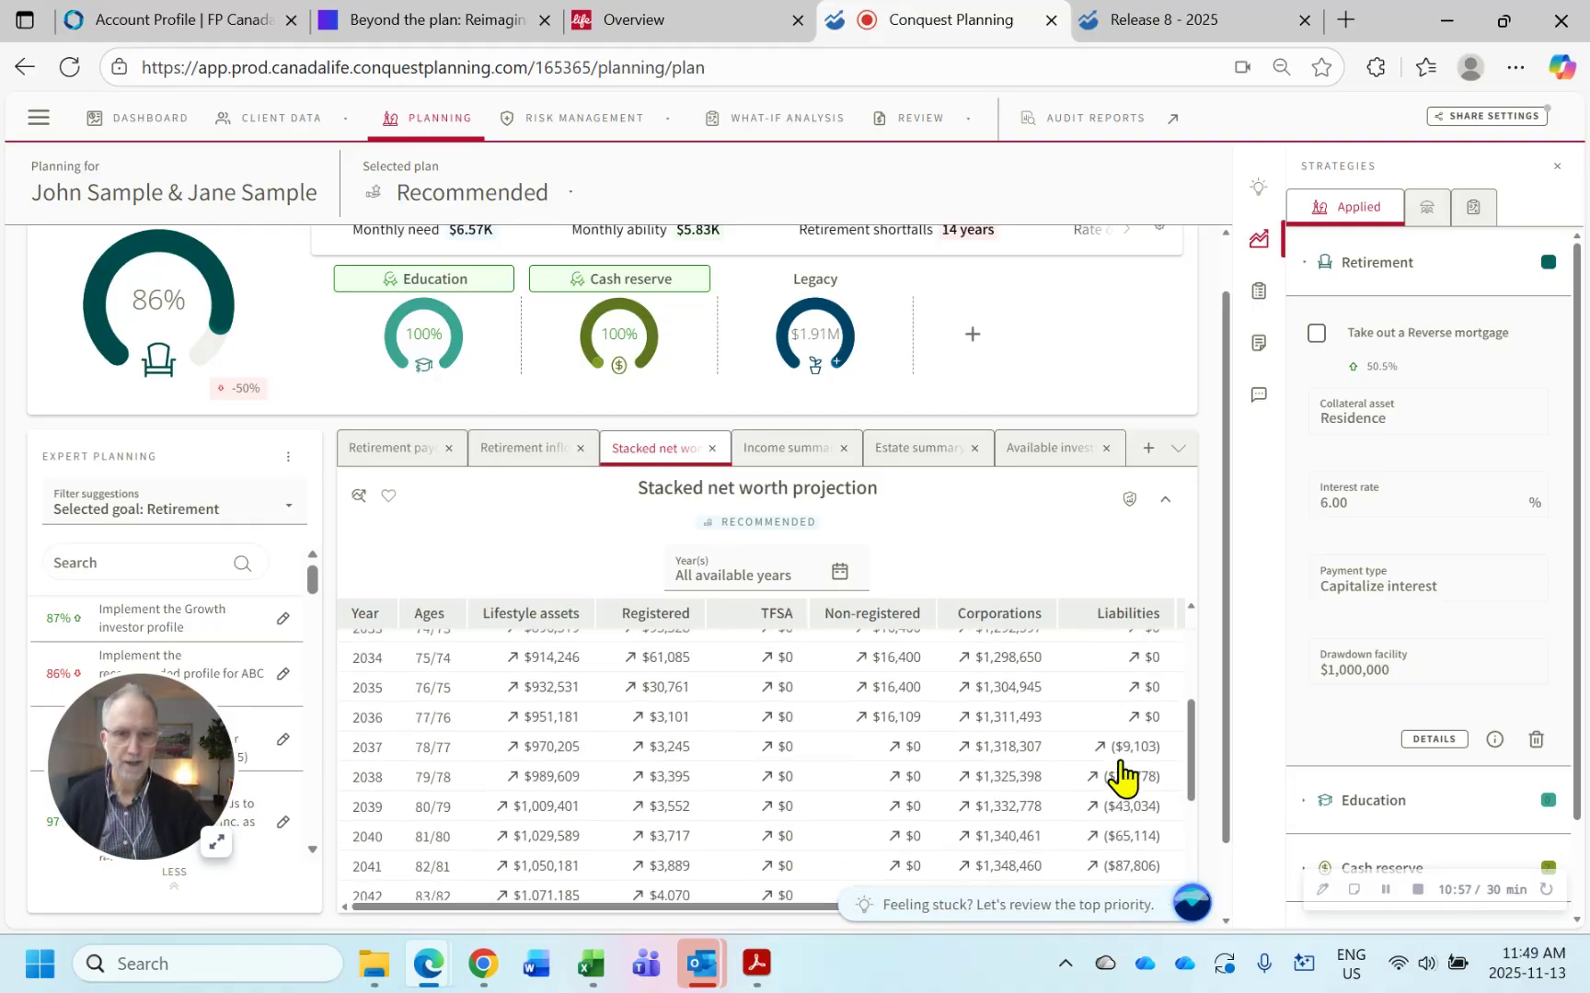
- Switch the reverse mortgage strategy back on and check its detailed settings against the net worth projection
click(1316, 333)
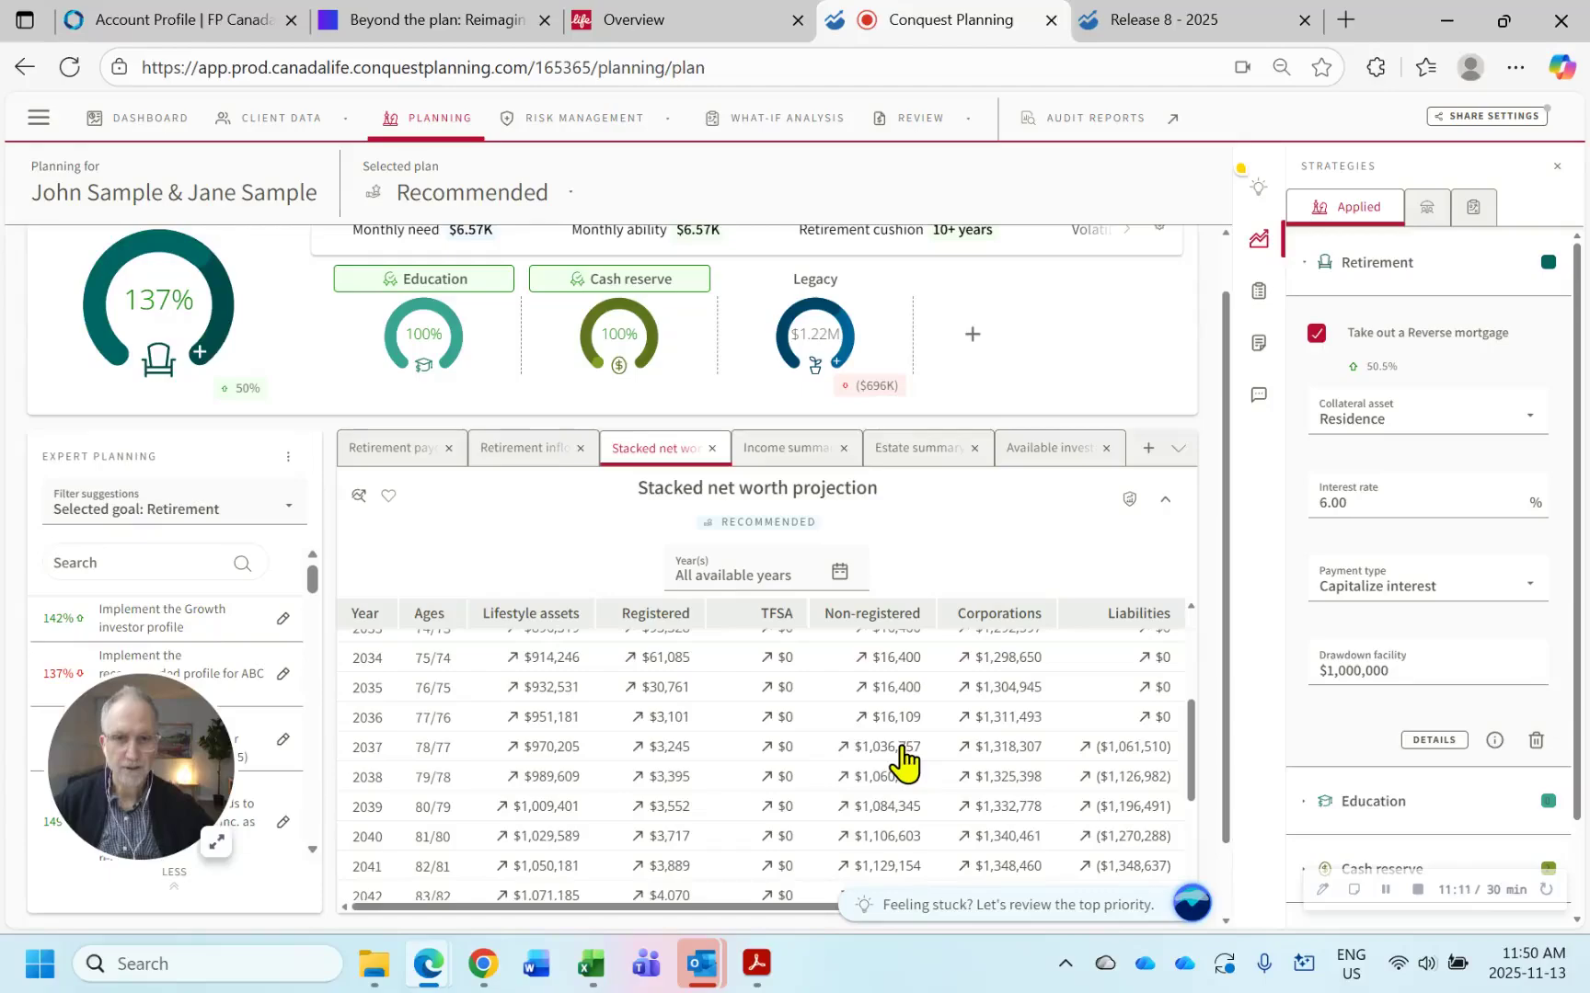
click(1434, 739)
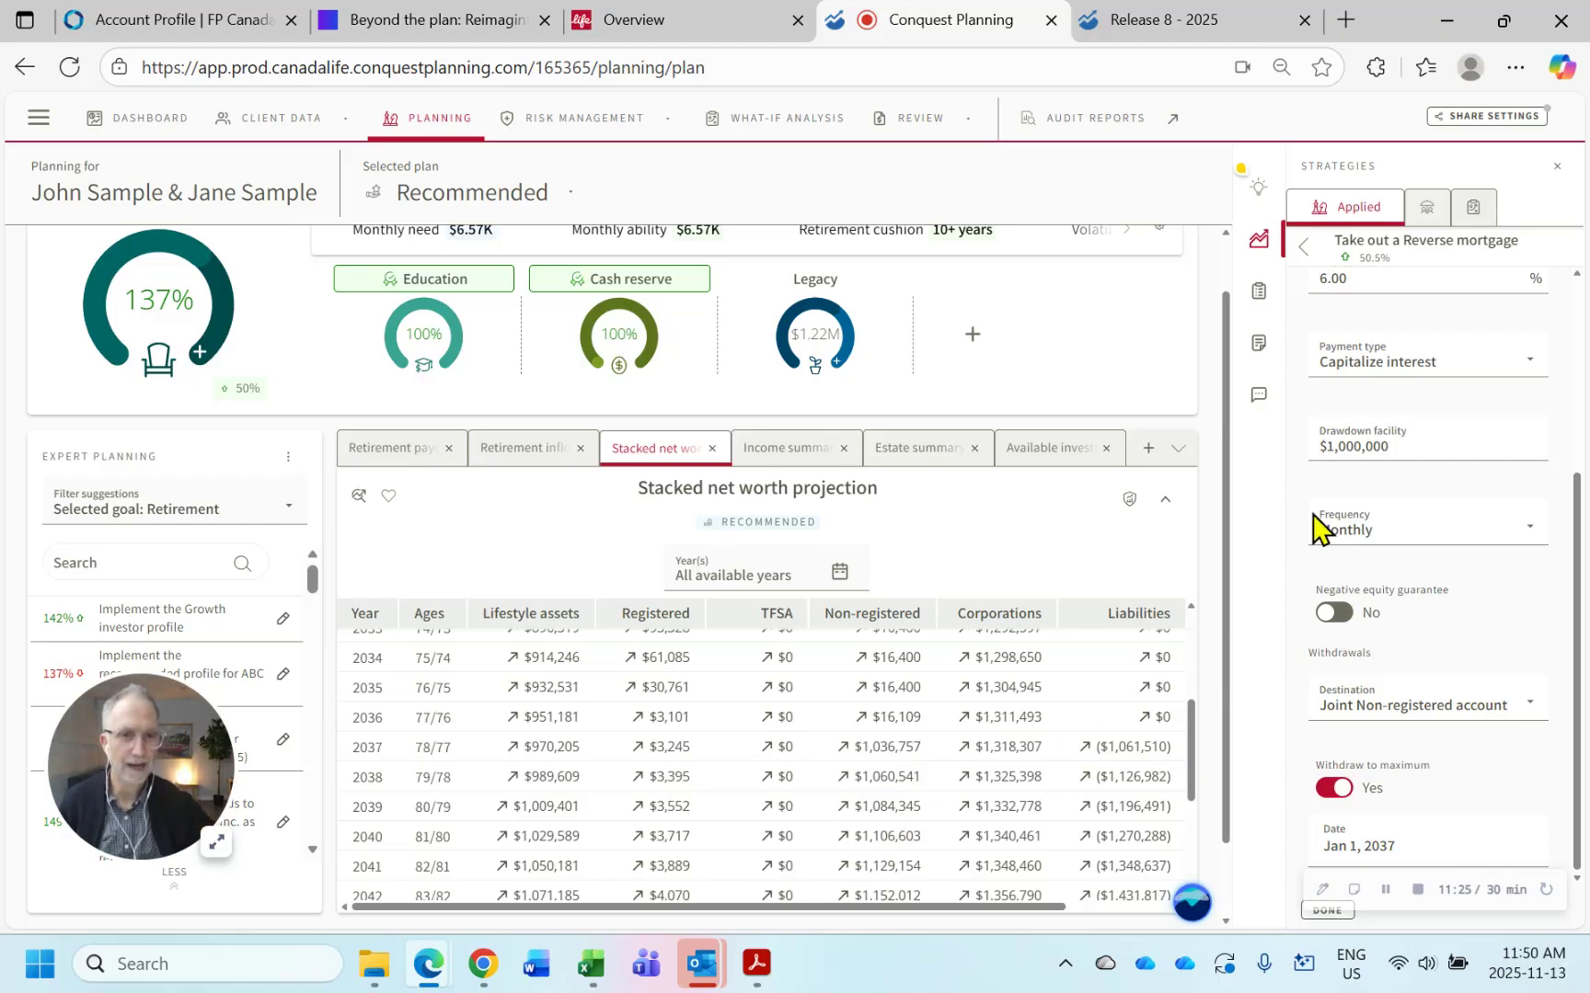
scroll(1368, 414, up, 3)
click(1304, 249)
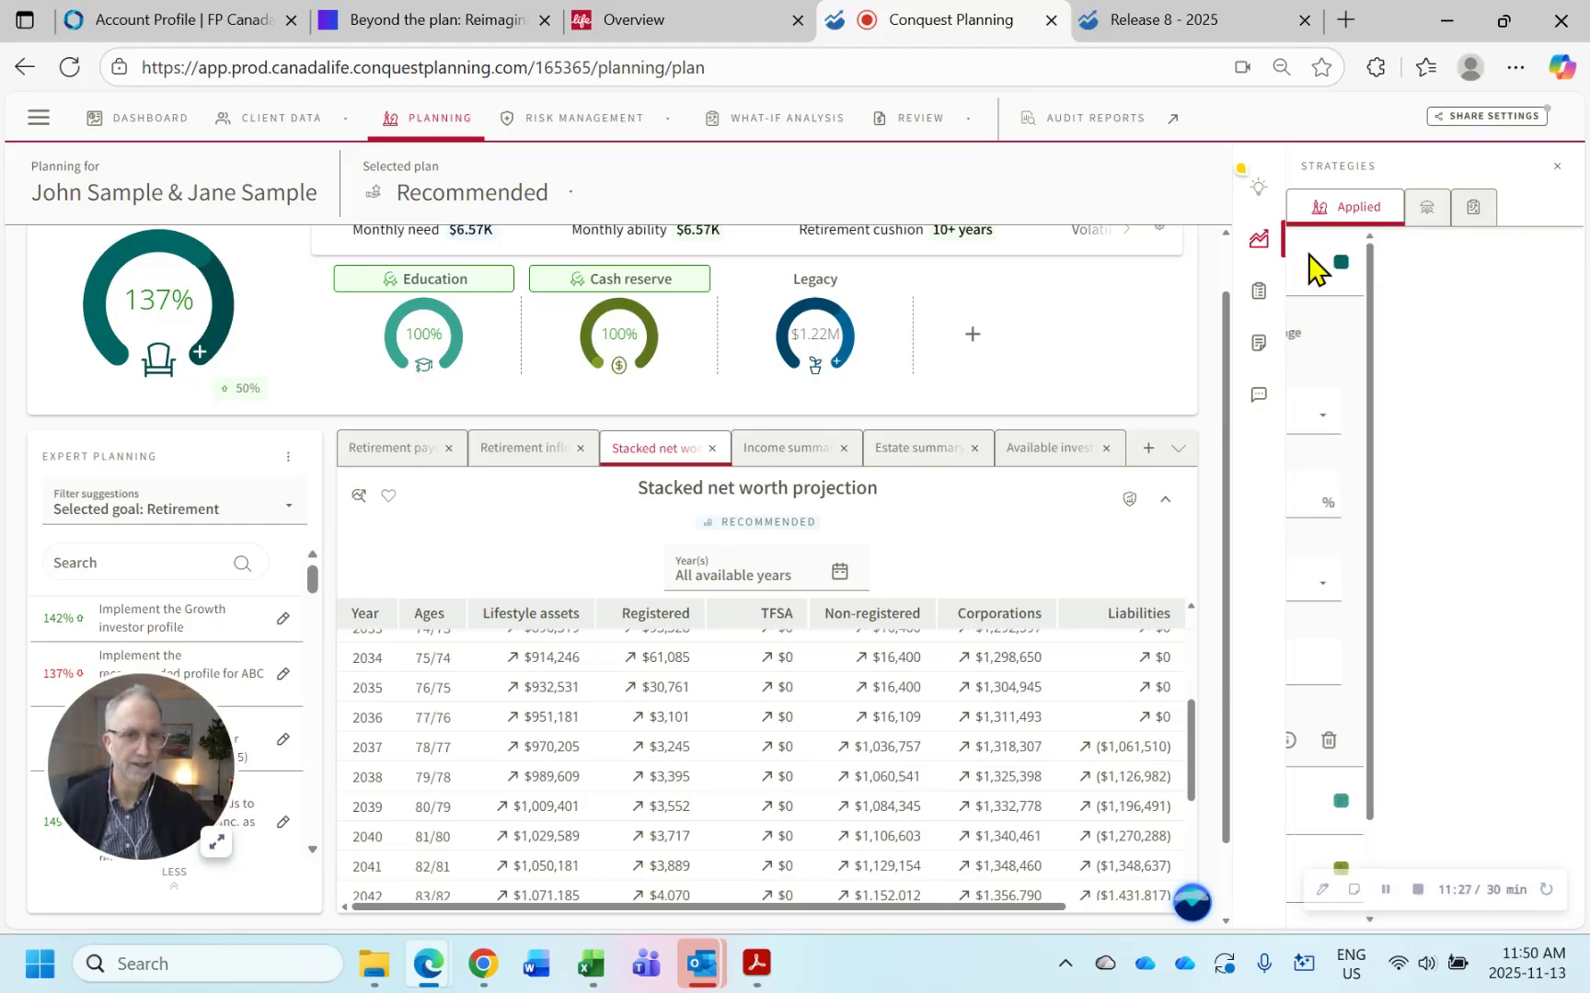
click(1380, 348)
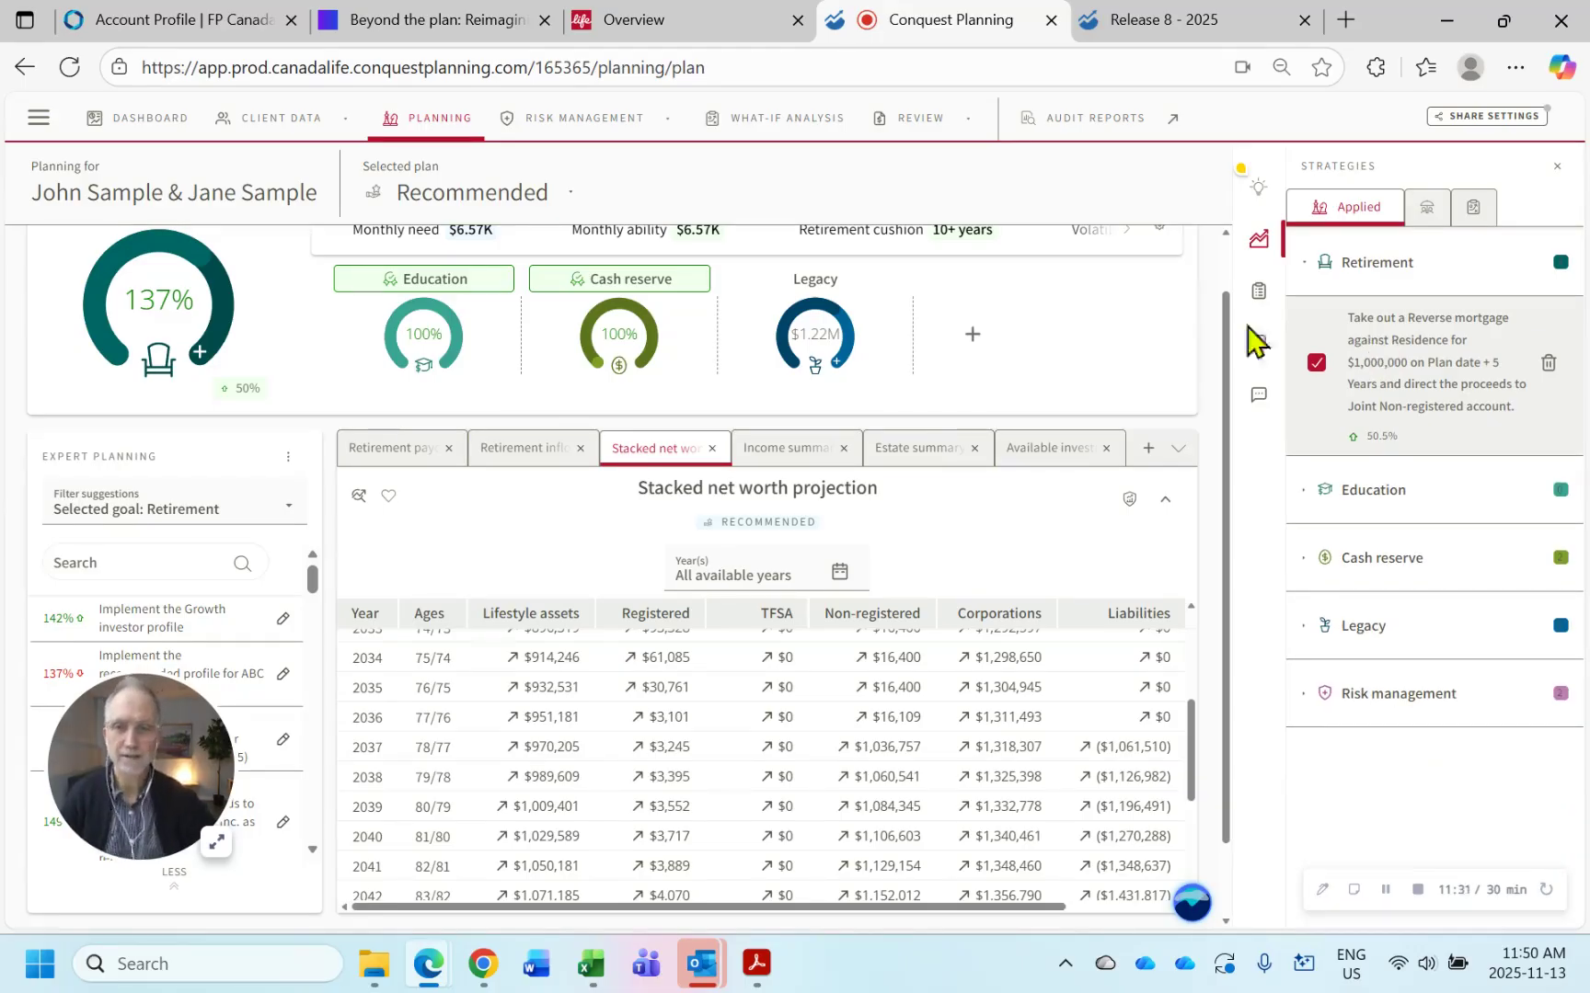
- Add a Single liability activity report and set its liability to Future reverse mortgage
click(402, 466)
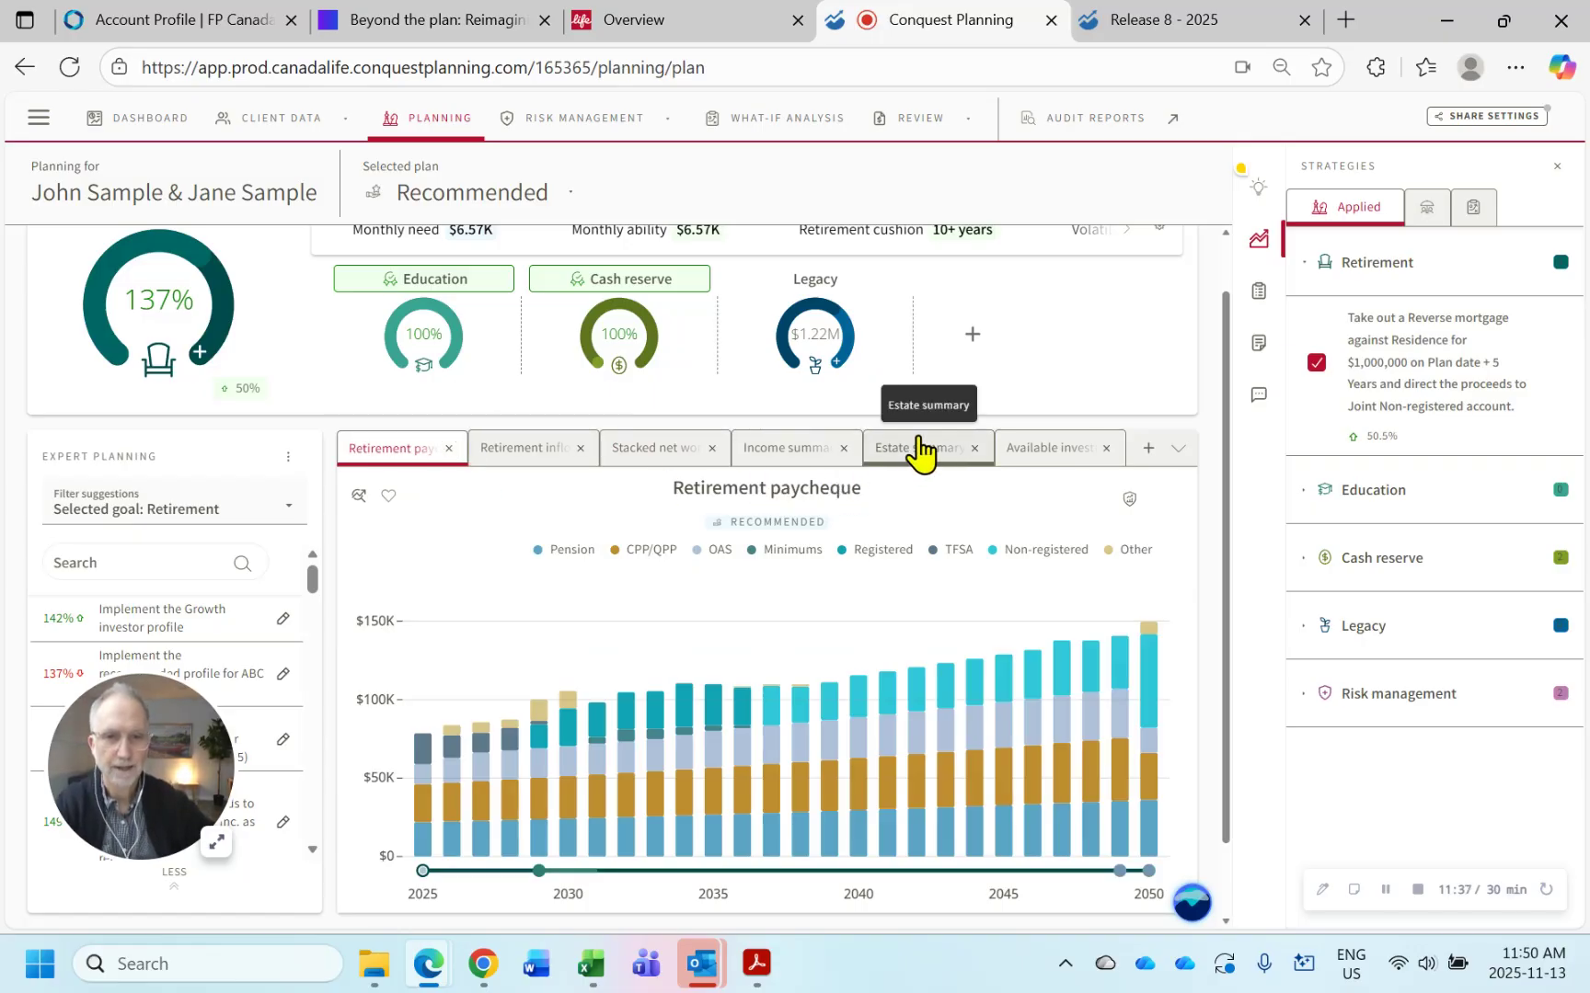
click(1148, 449)
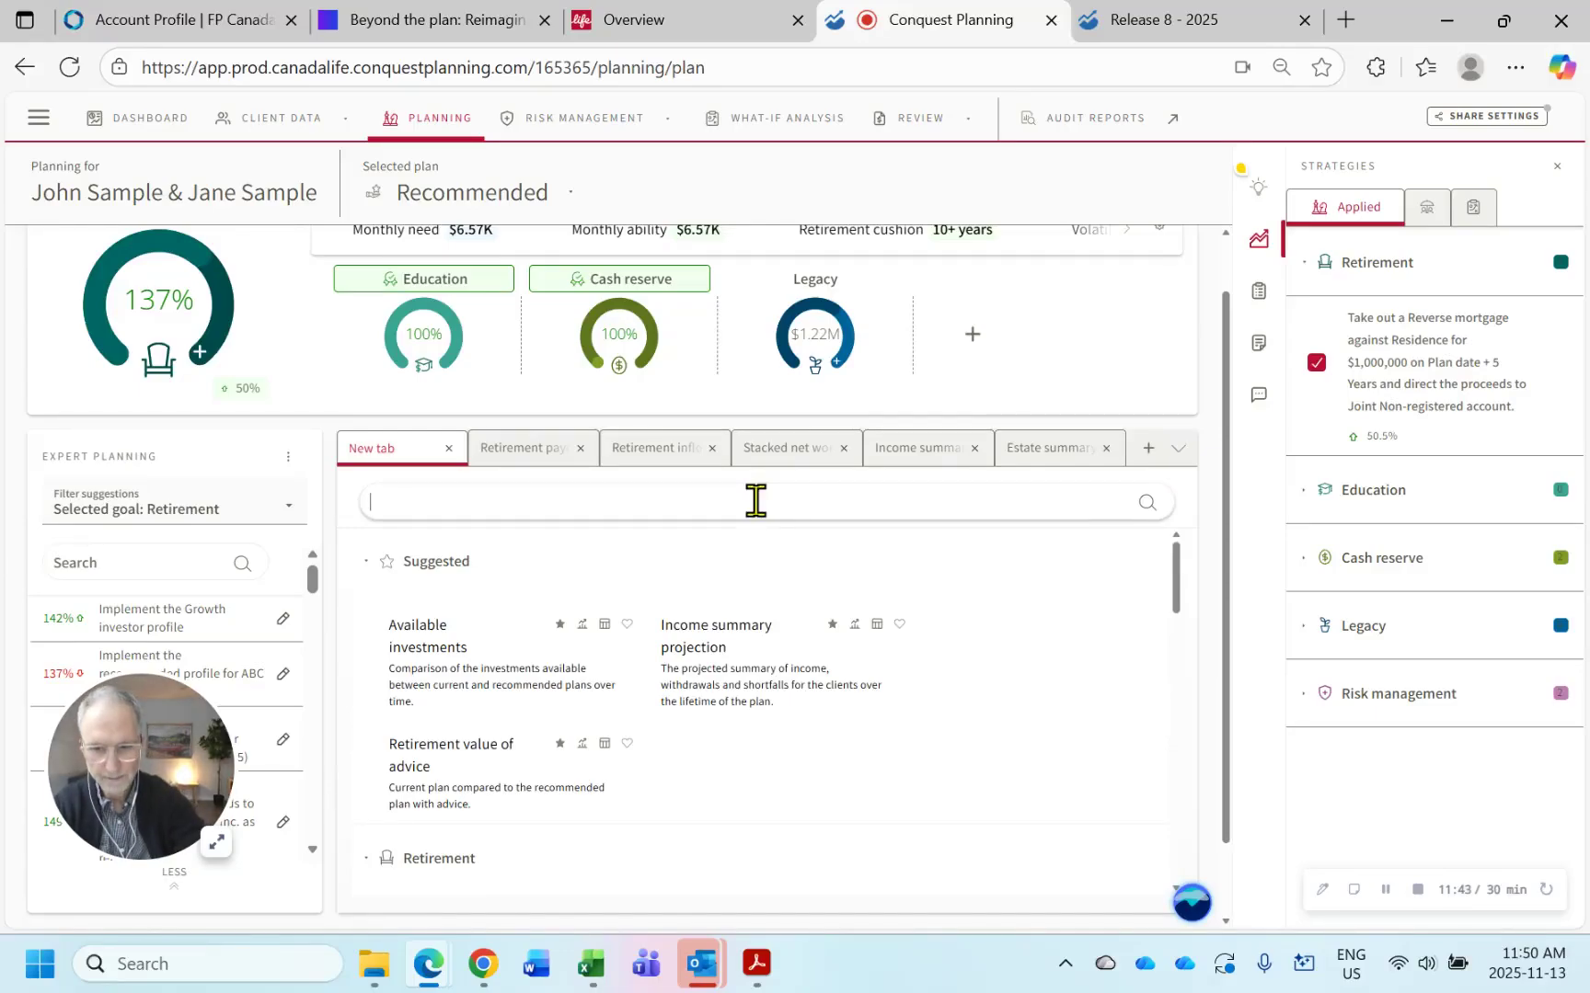
text(single l)
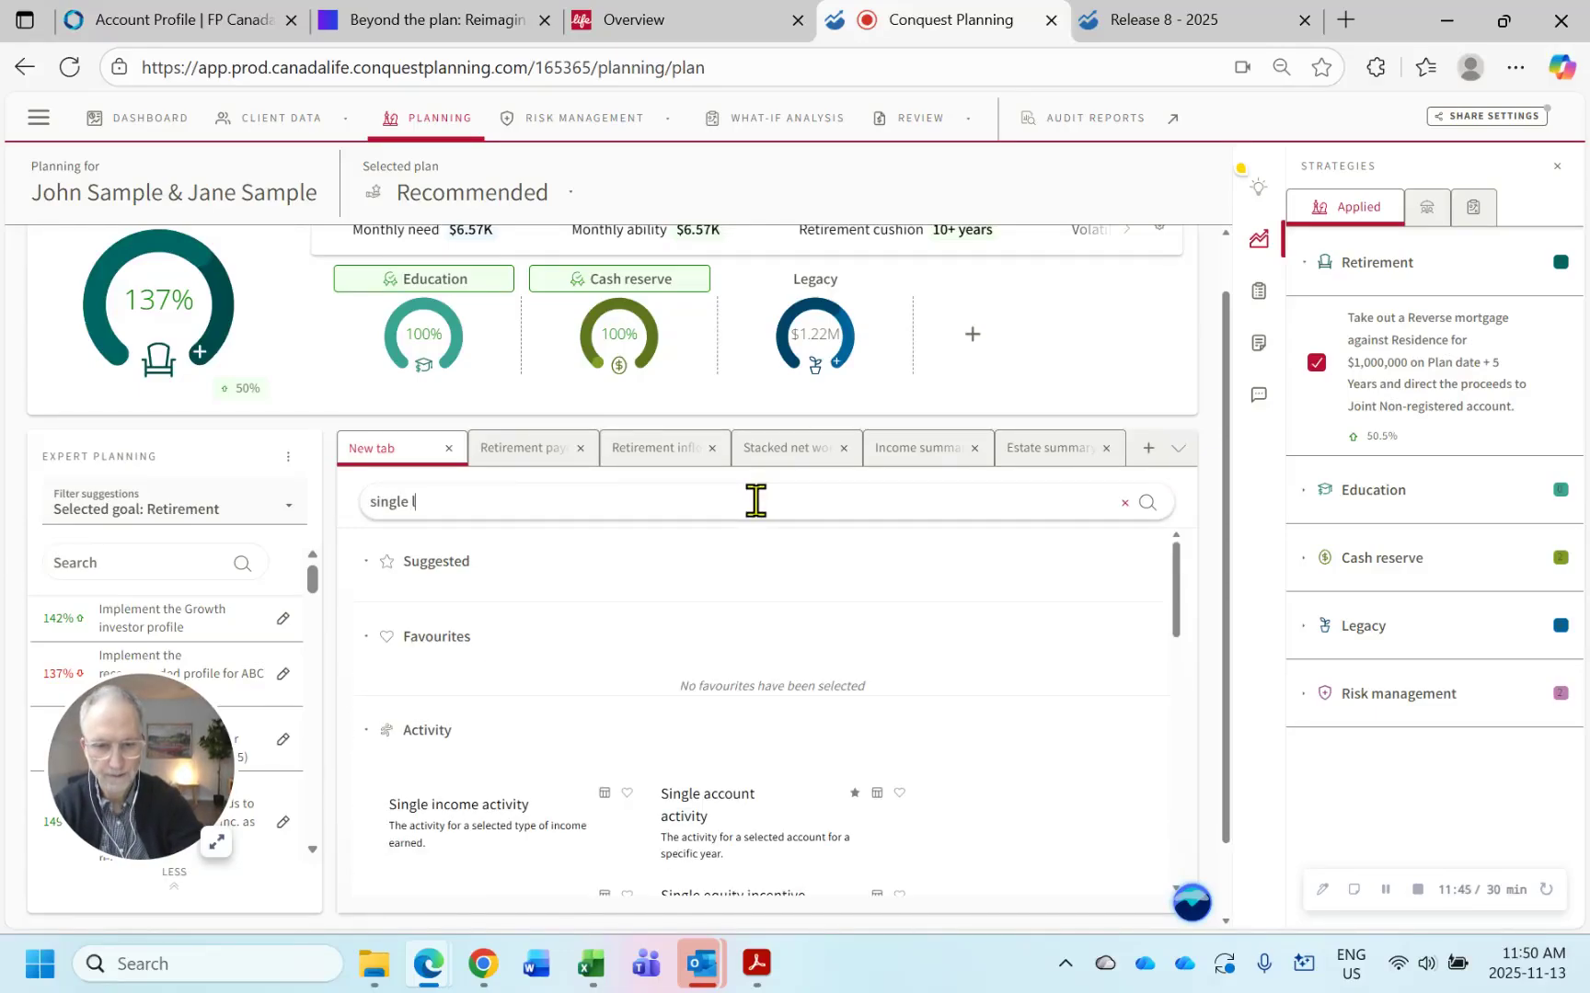
text(iability)
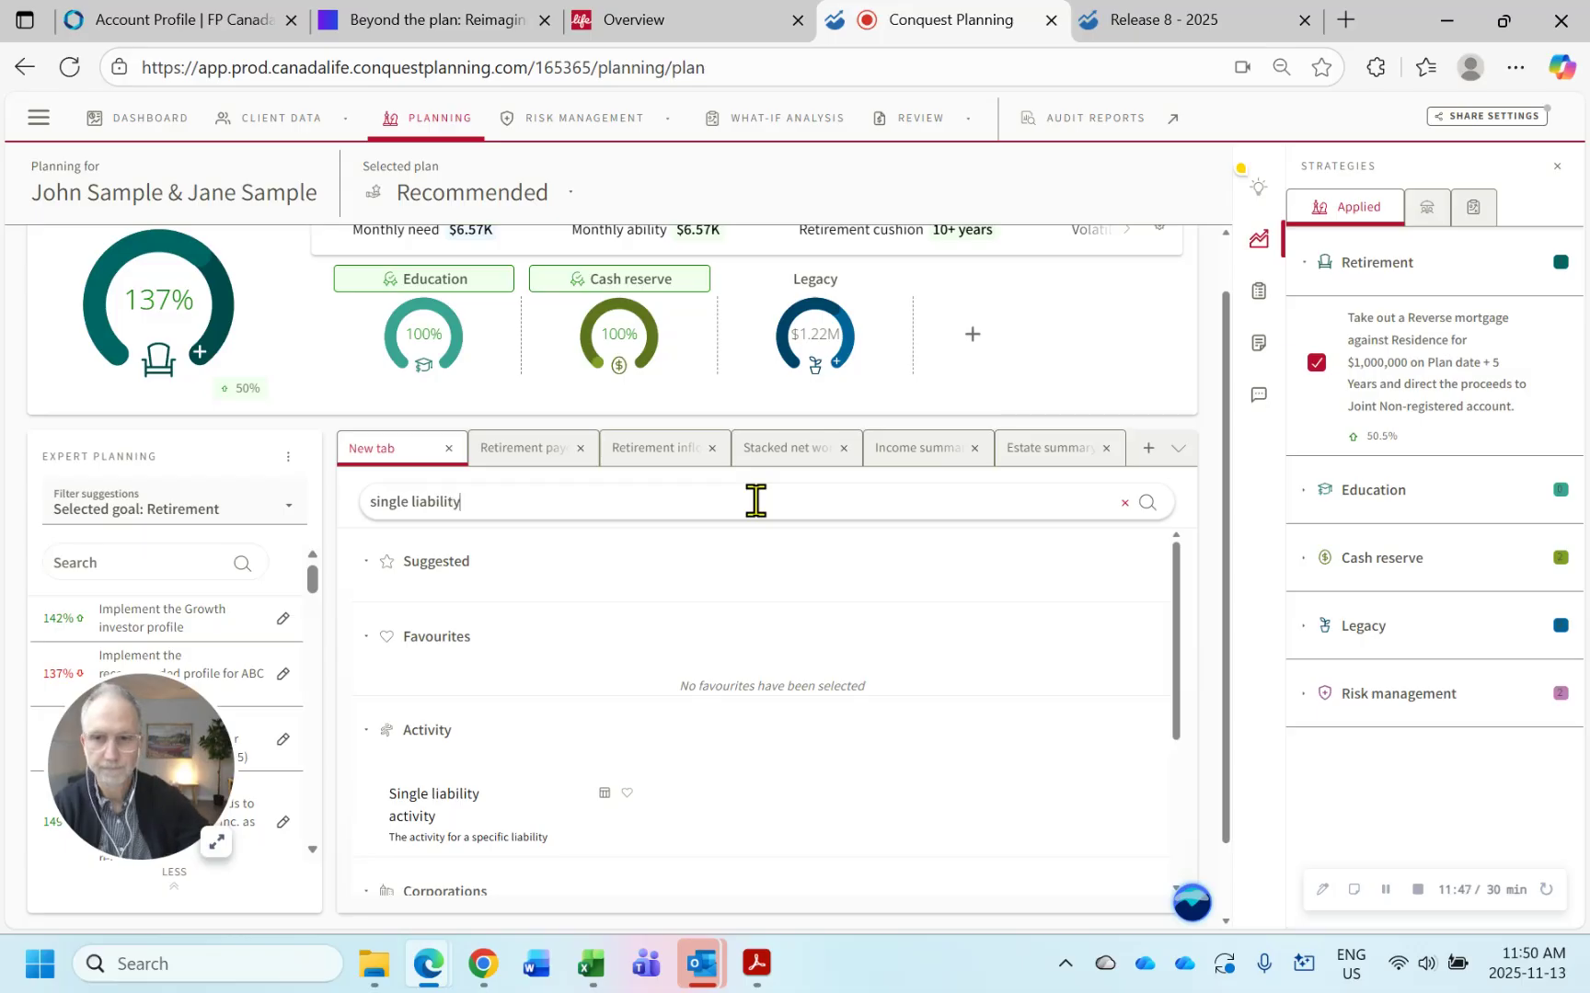
click(428, 840)
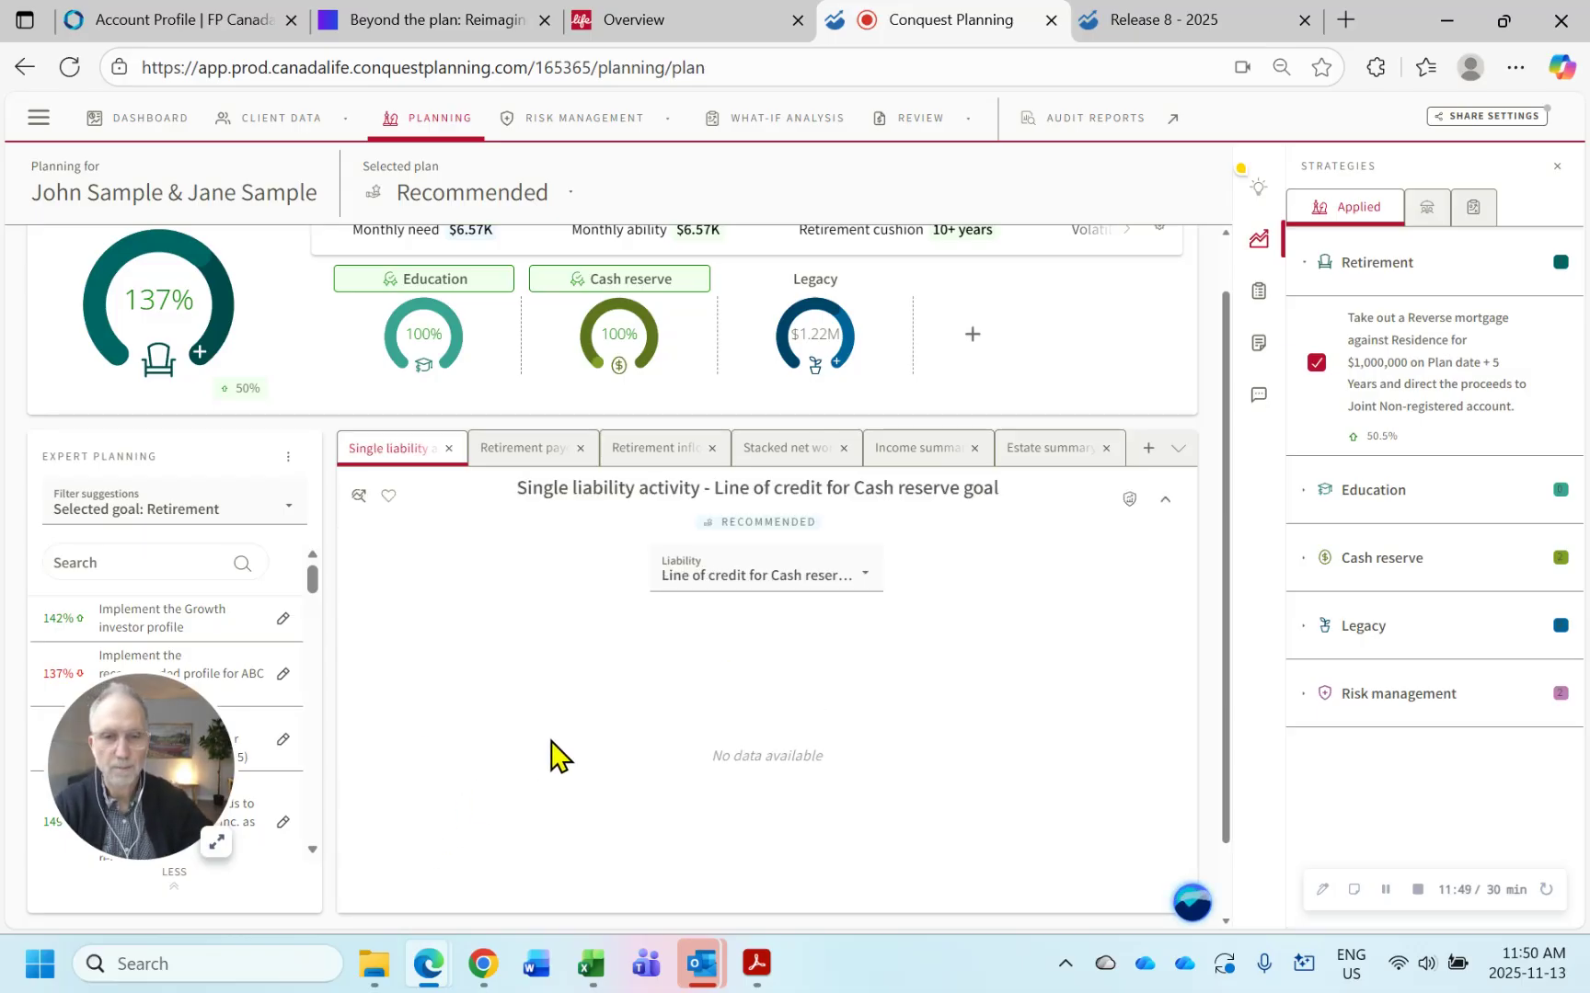
click(730, 579)
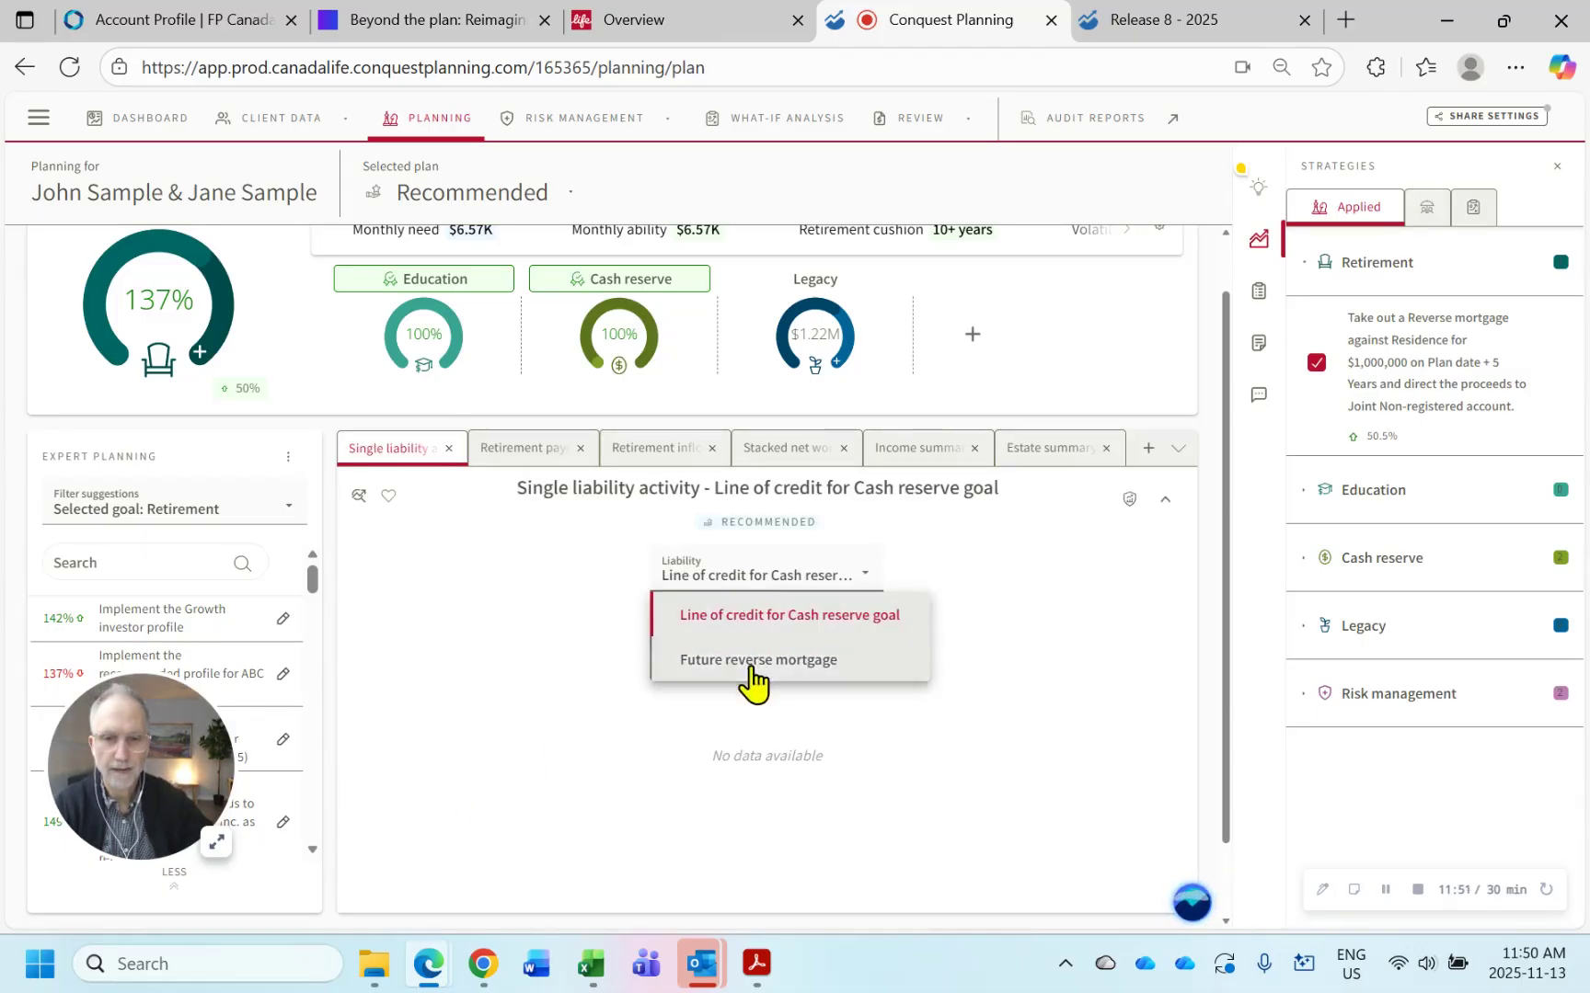
click(740, 661)
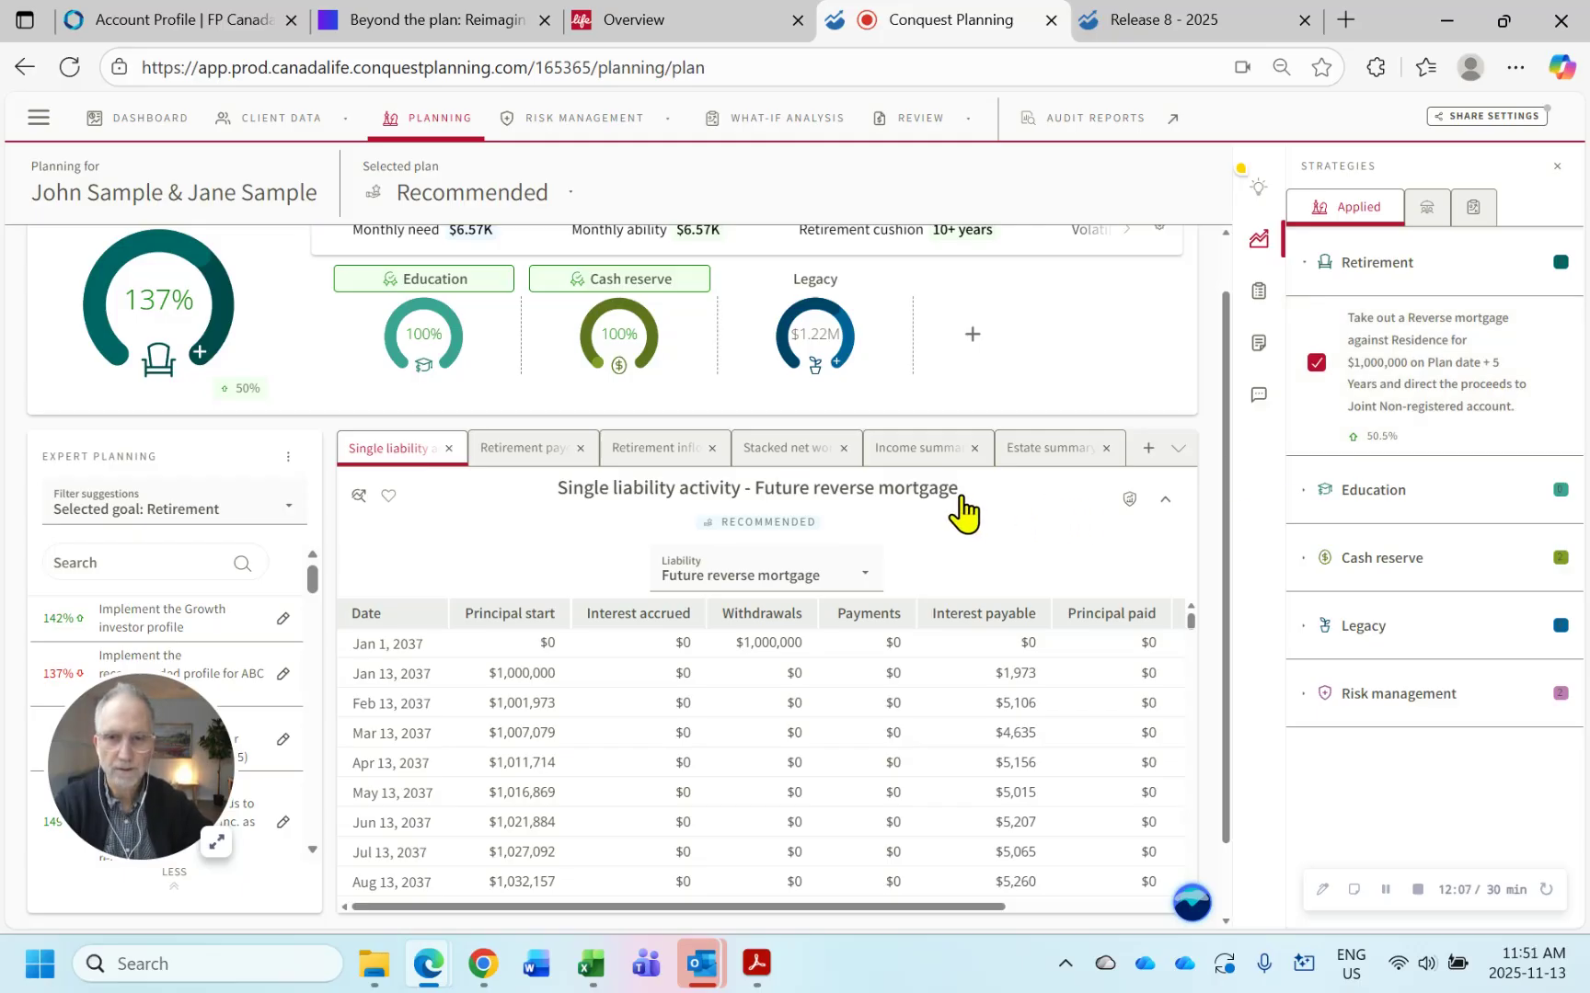
- Find the Multi-year estate report and add it to the plan's open reports
click(1147, 450)
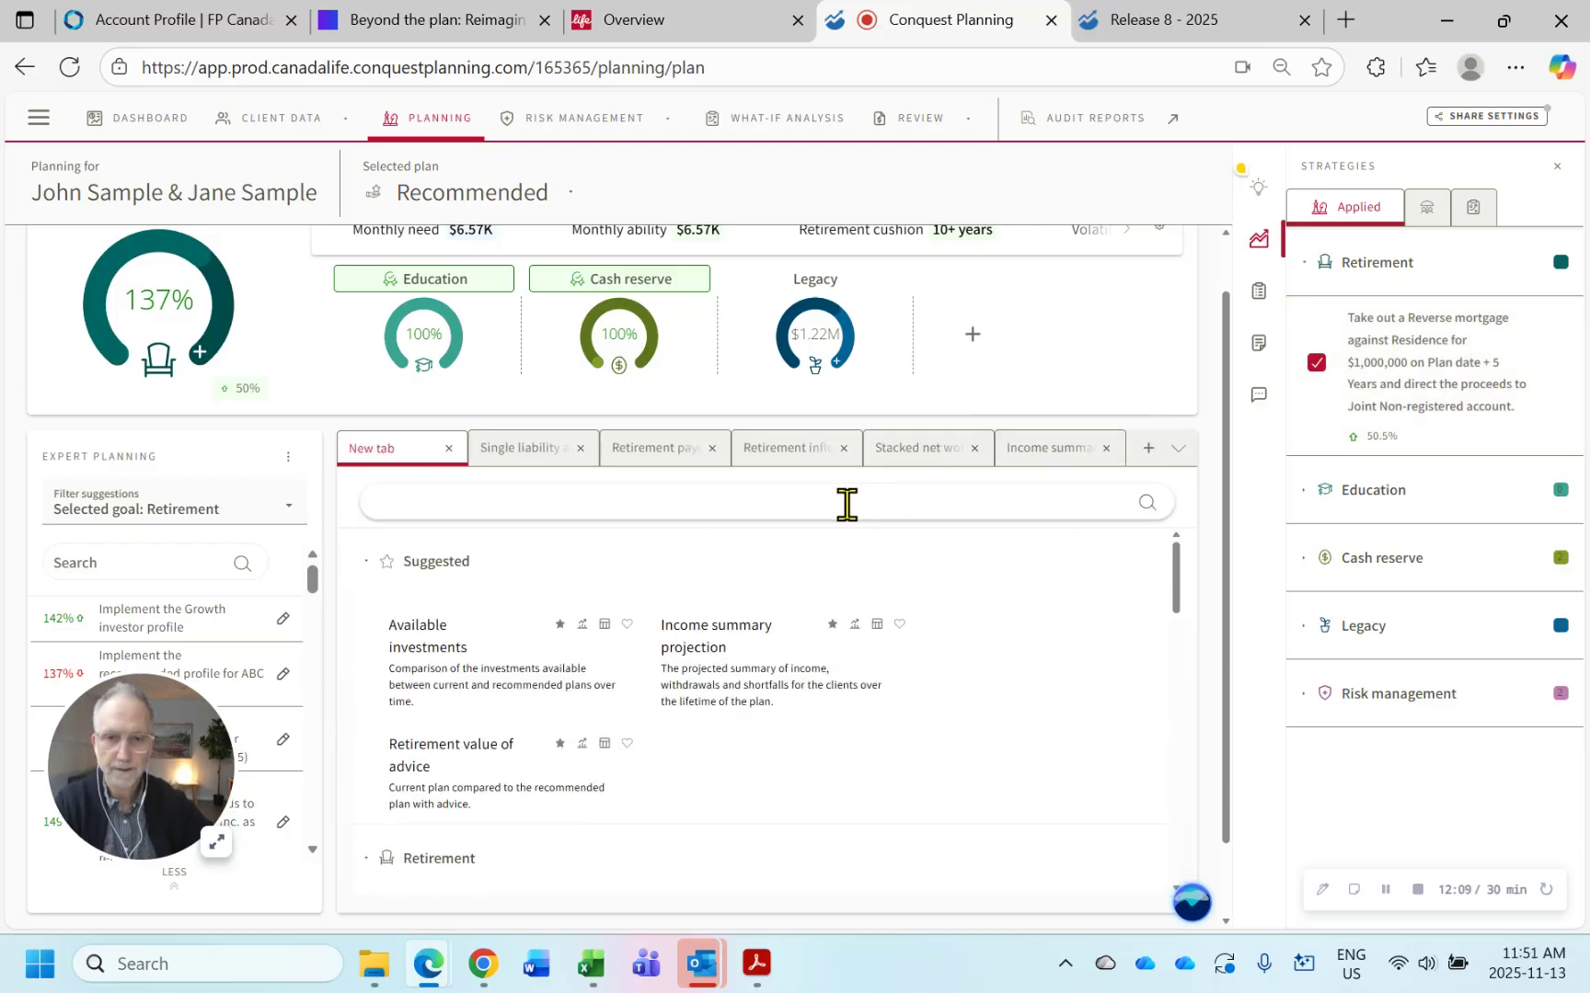
click(846, 505)
text(mult)
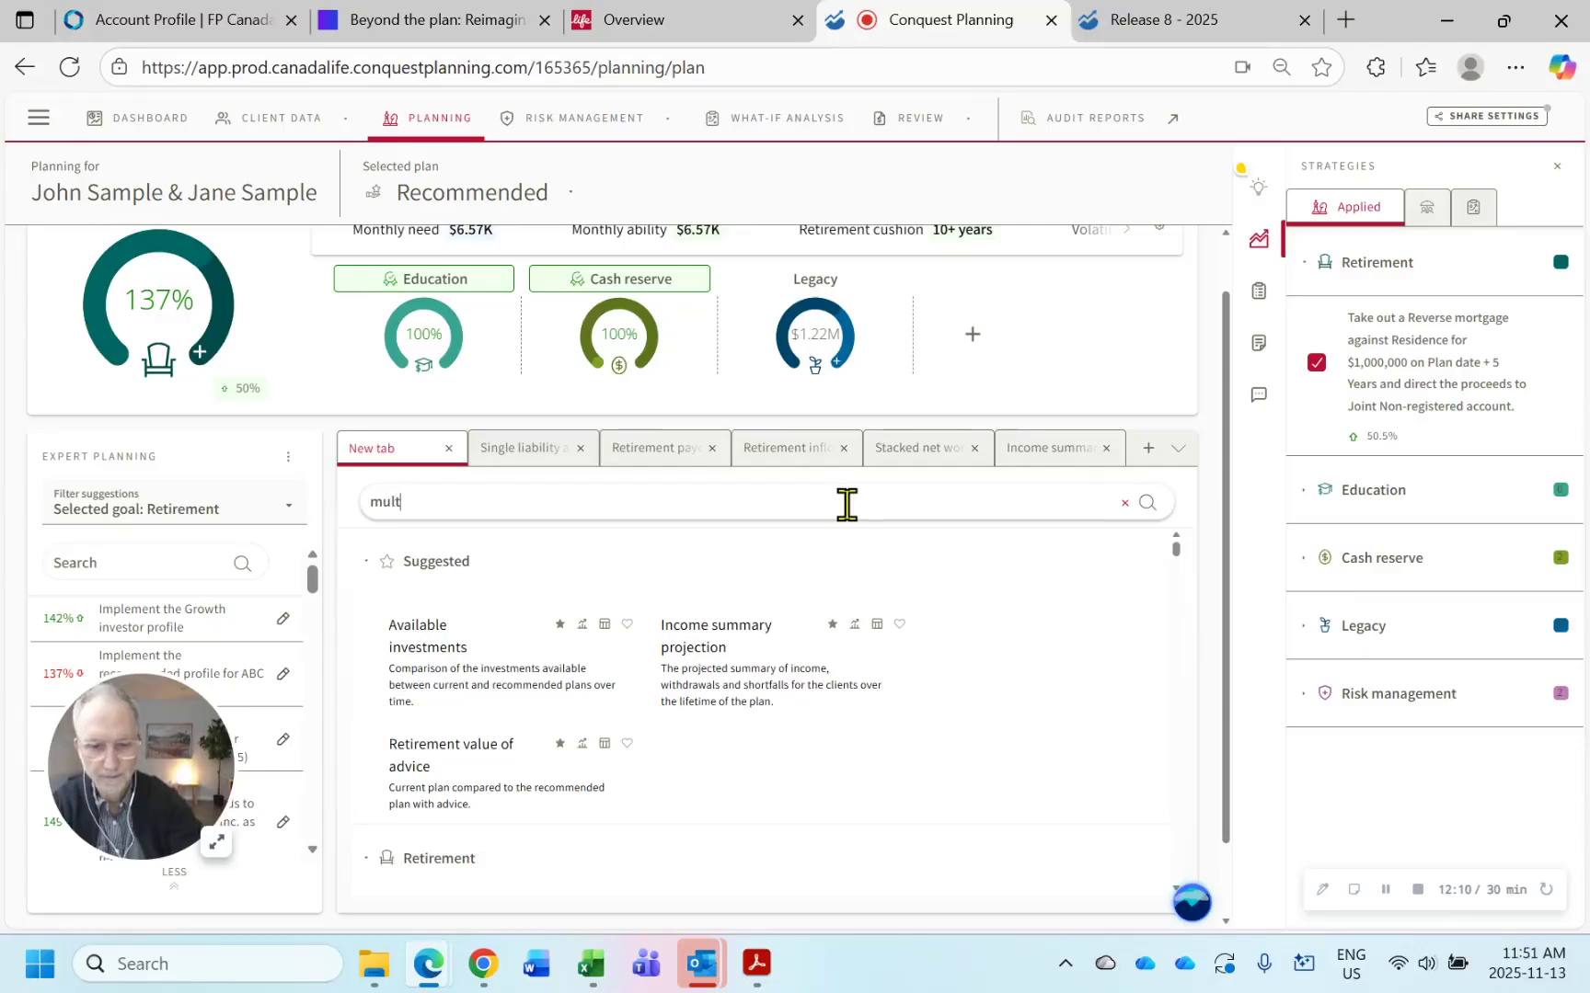
text(i-year est)
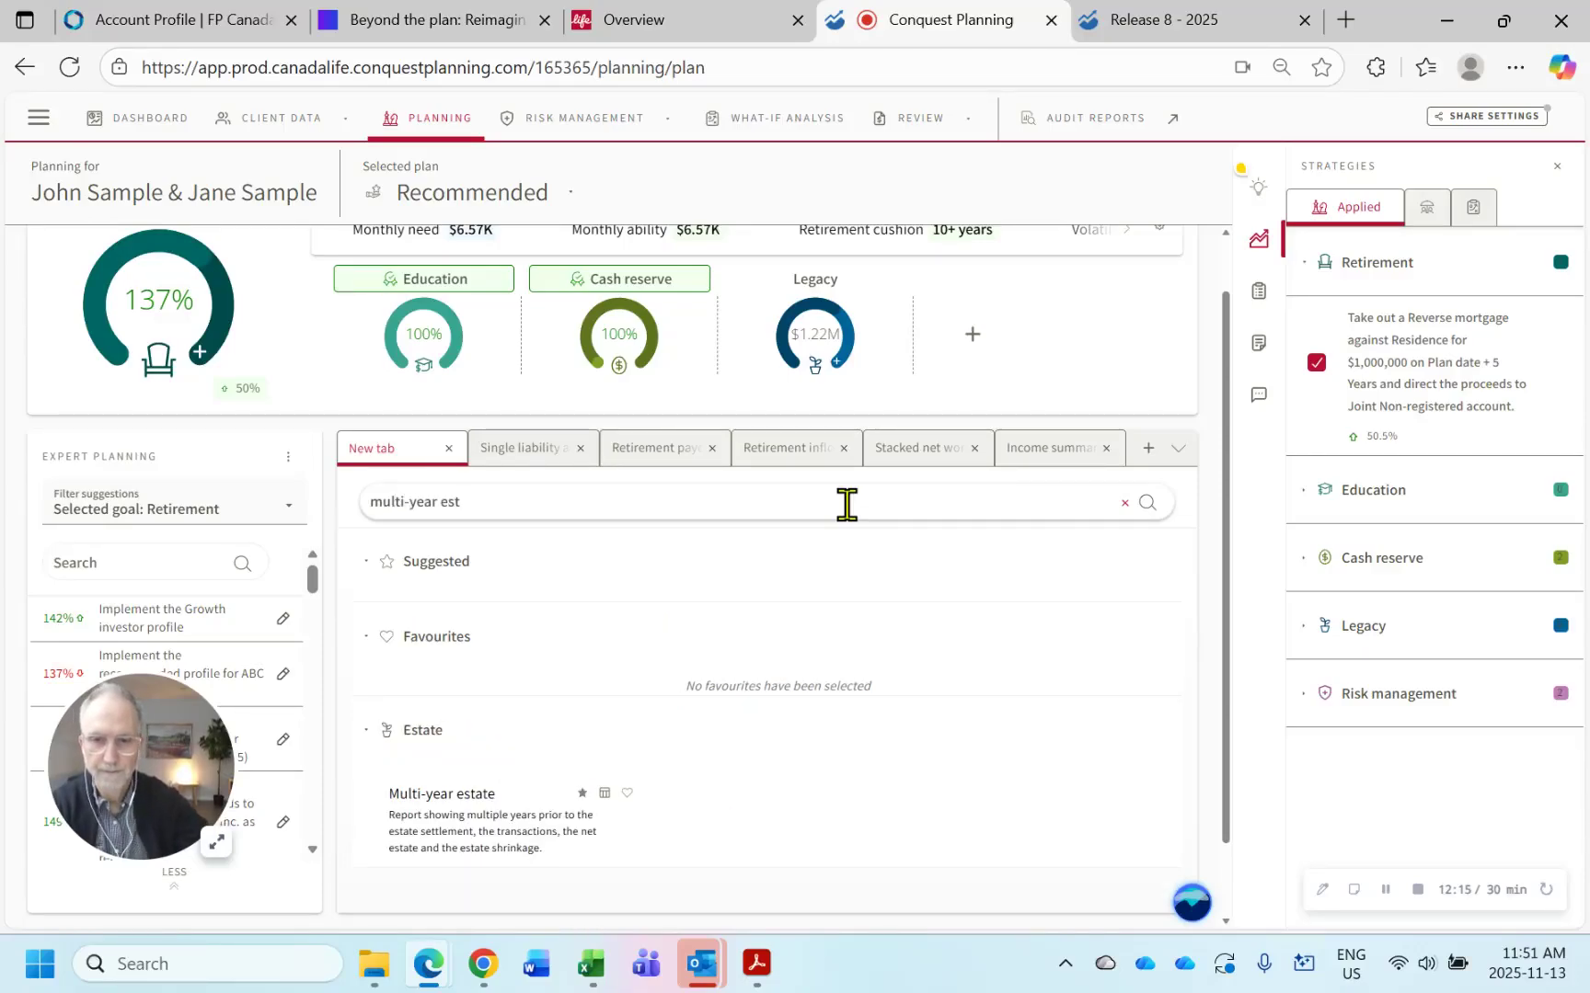
click(415, 844)
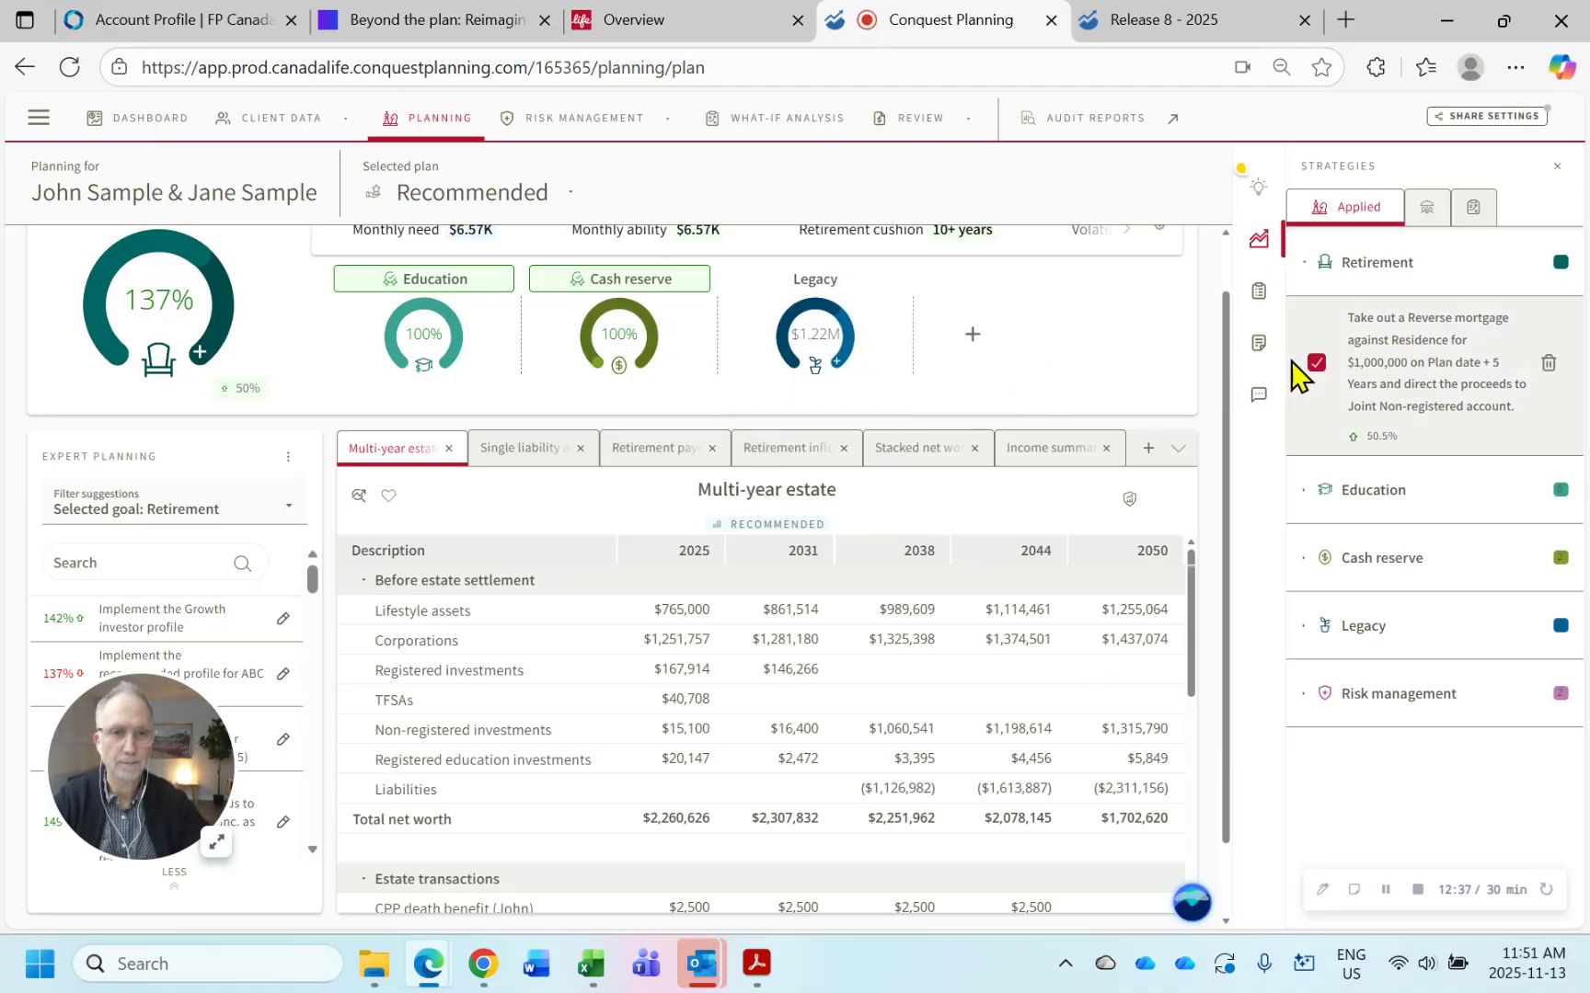
- Compare the Multi-year estate figures with the reverse mortgage strategy off and on again, and collapse the Retirement strategies
click(1317, 364)
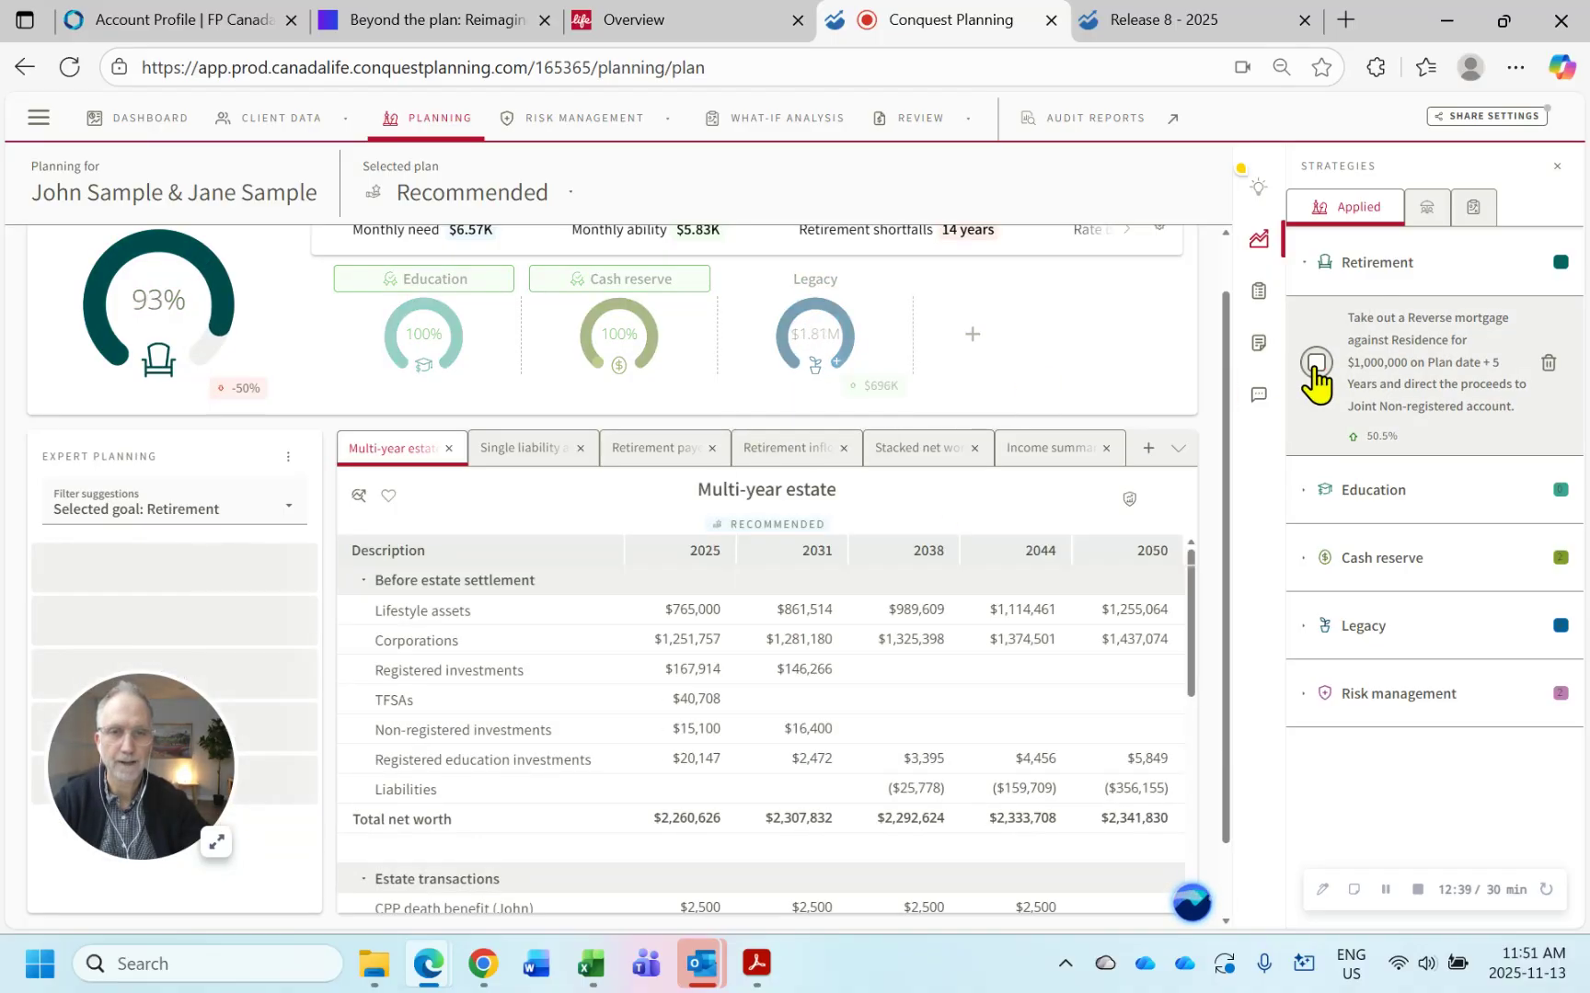
click(1317, 364)
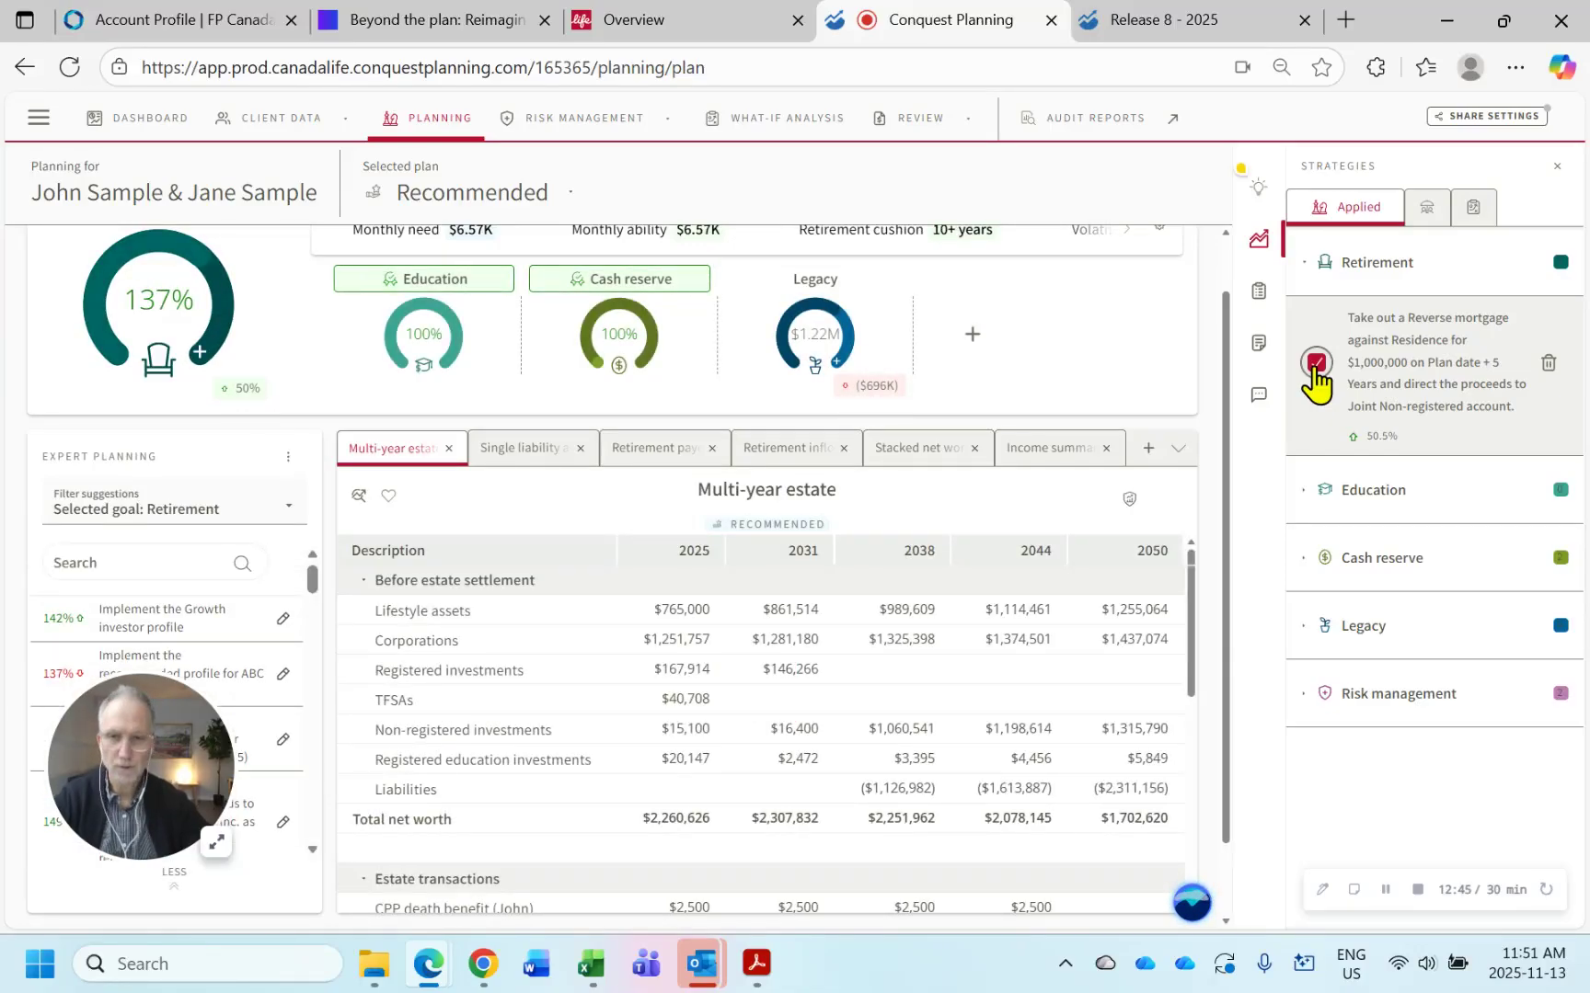
click(1375, 267)
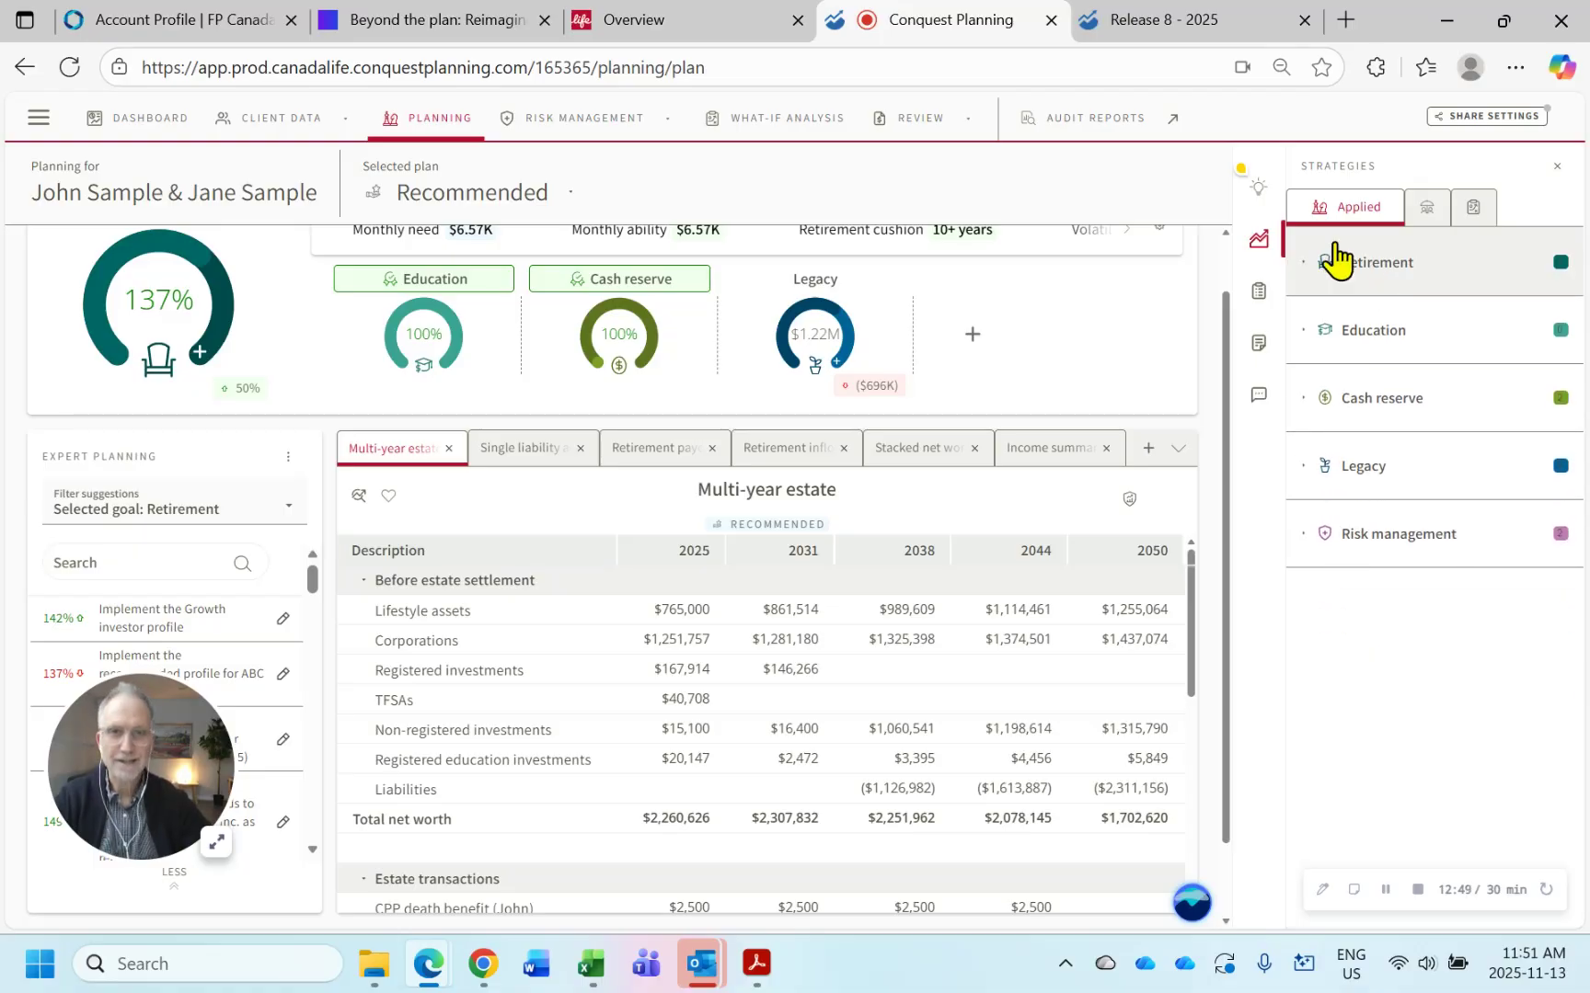
- Switch to the Release 8 - 2025 notes and review the remaining Reverse Mortgage content through the Capital loss carryforwards section
click(1181, 23)
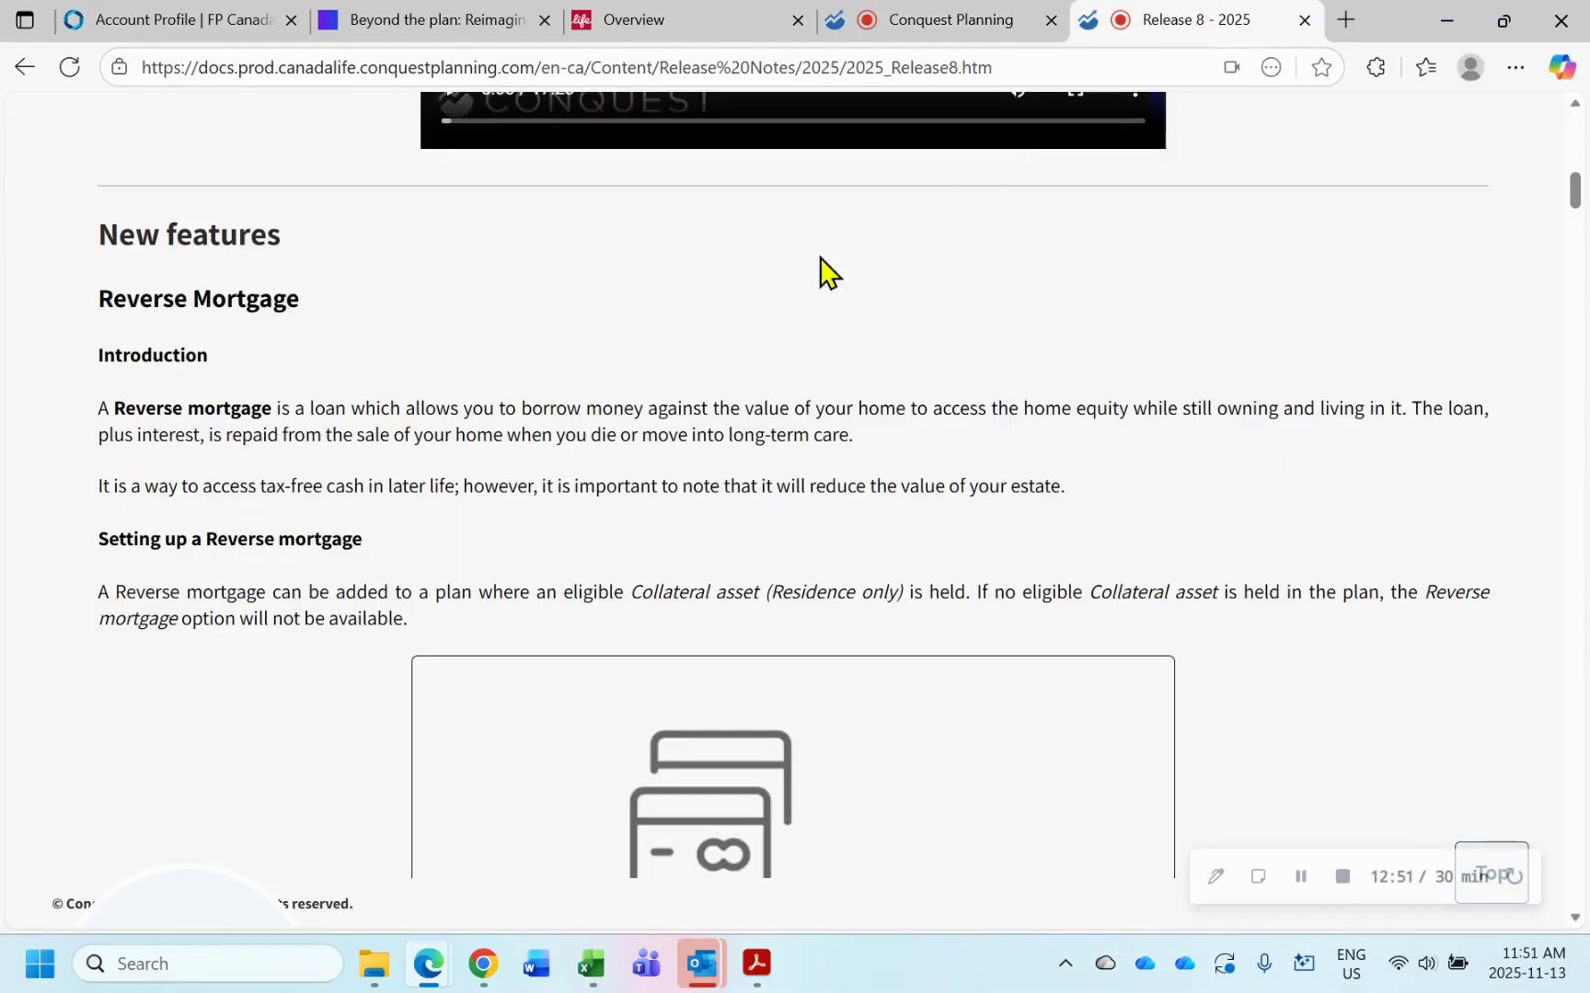
scroll(822, 276, down, 15)
scroll(822, 295, down, 20)
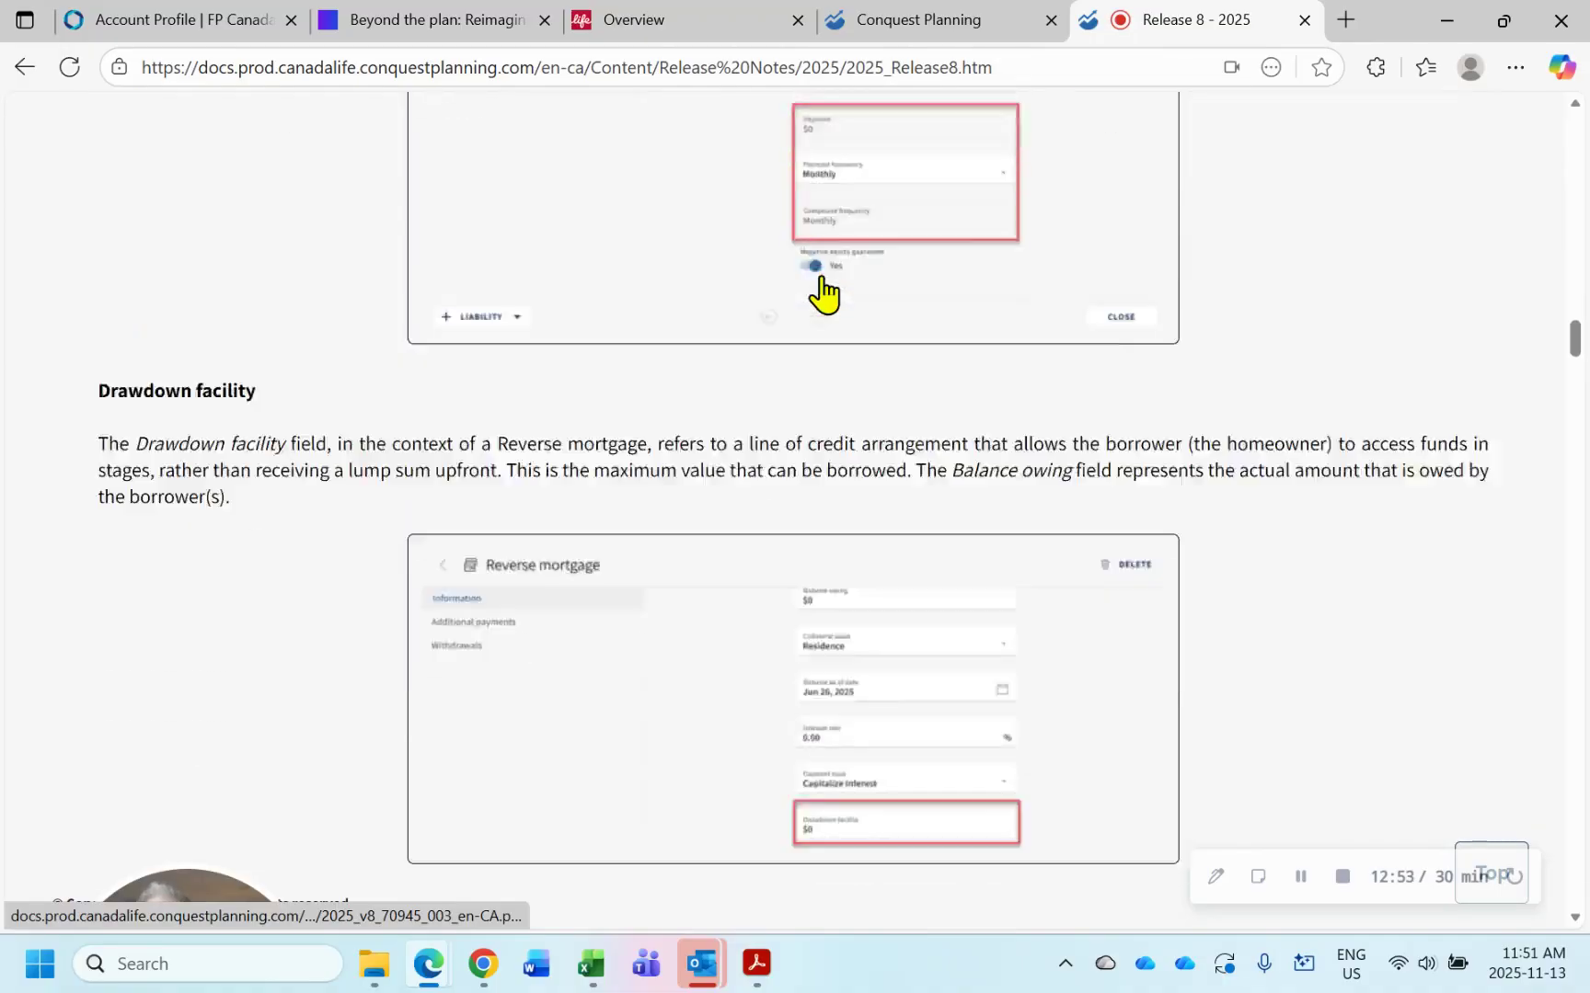
scroll(821, 278, down, 15)
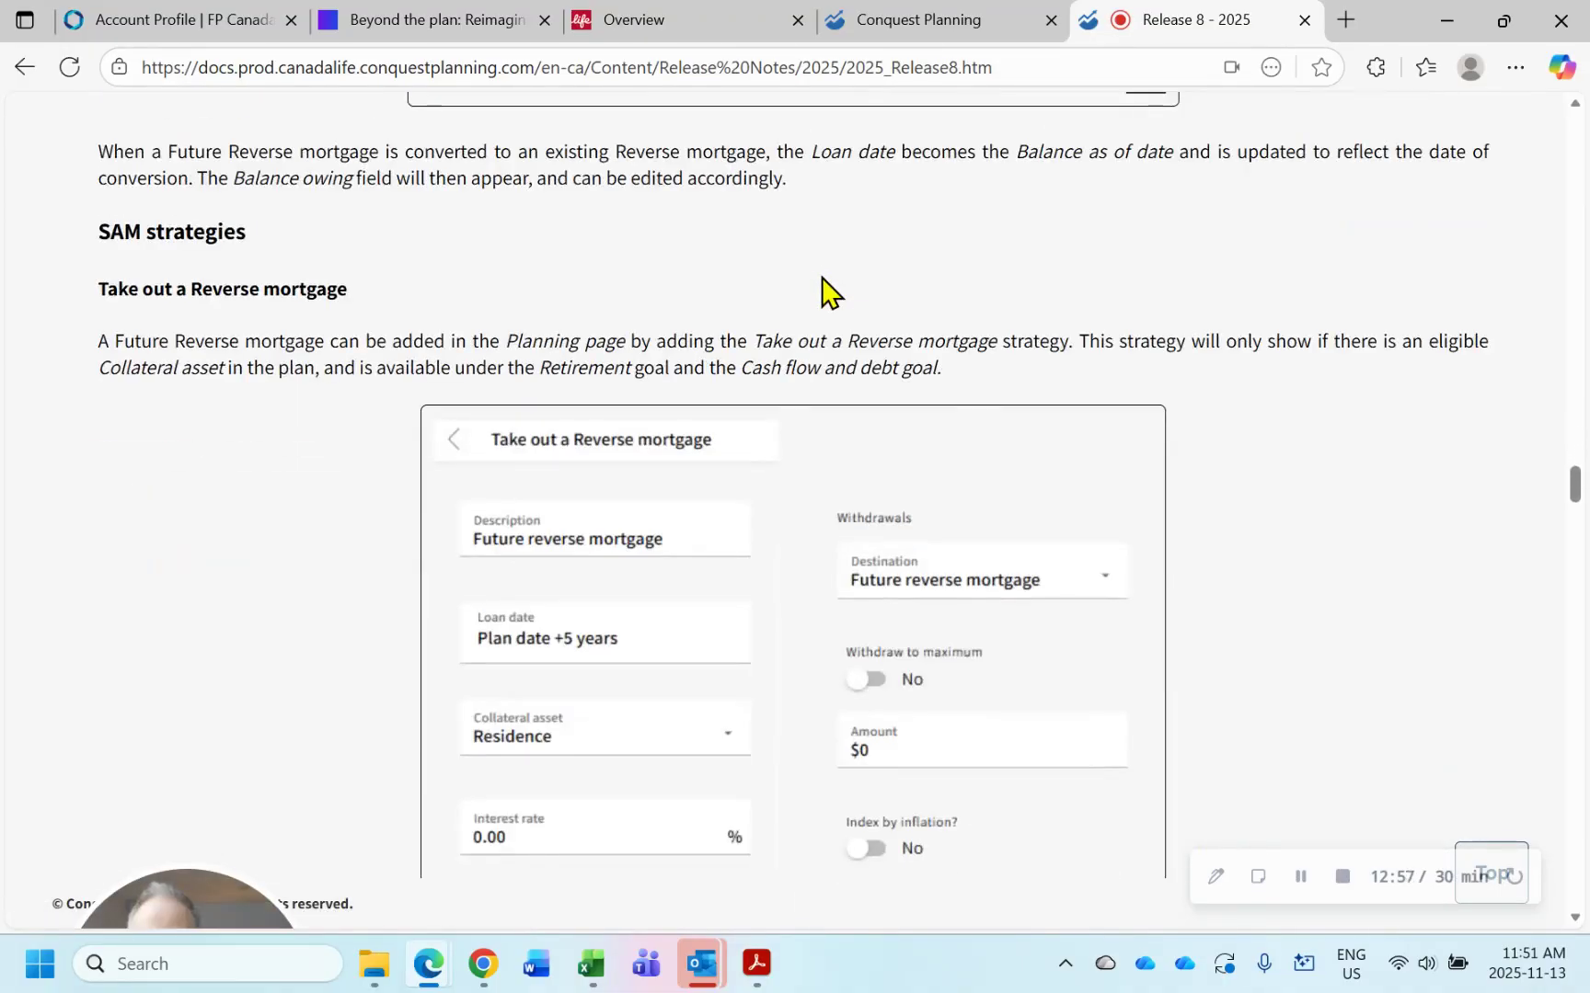
scroll(824, 291, down, 10)
scroll(822, 295, down, 8)
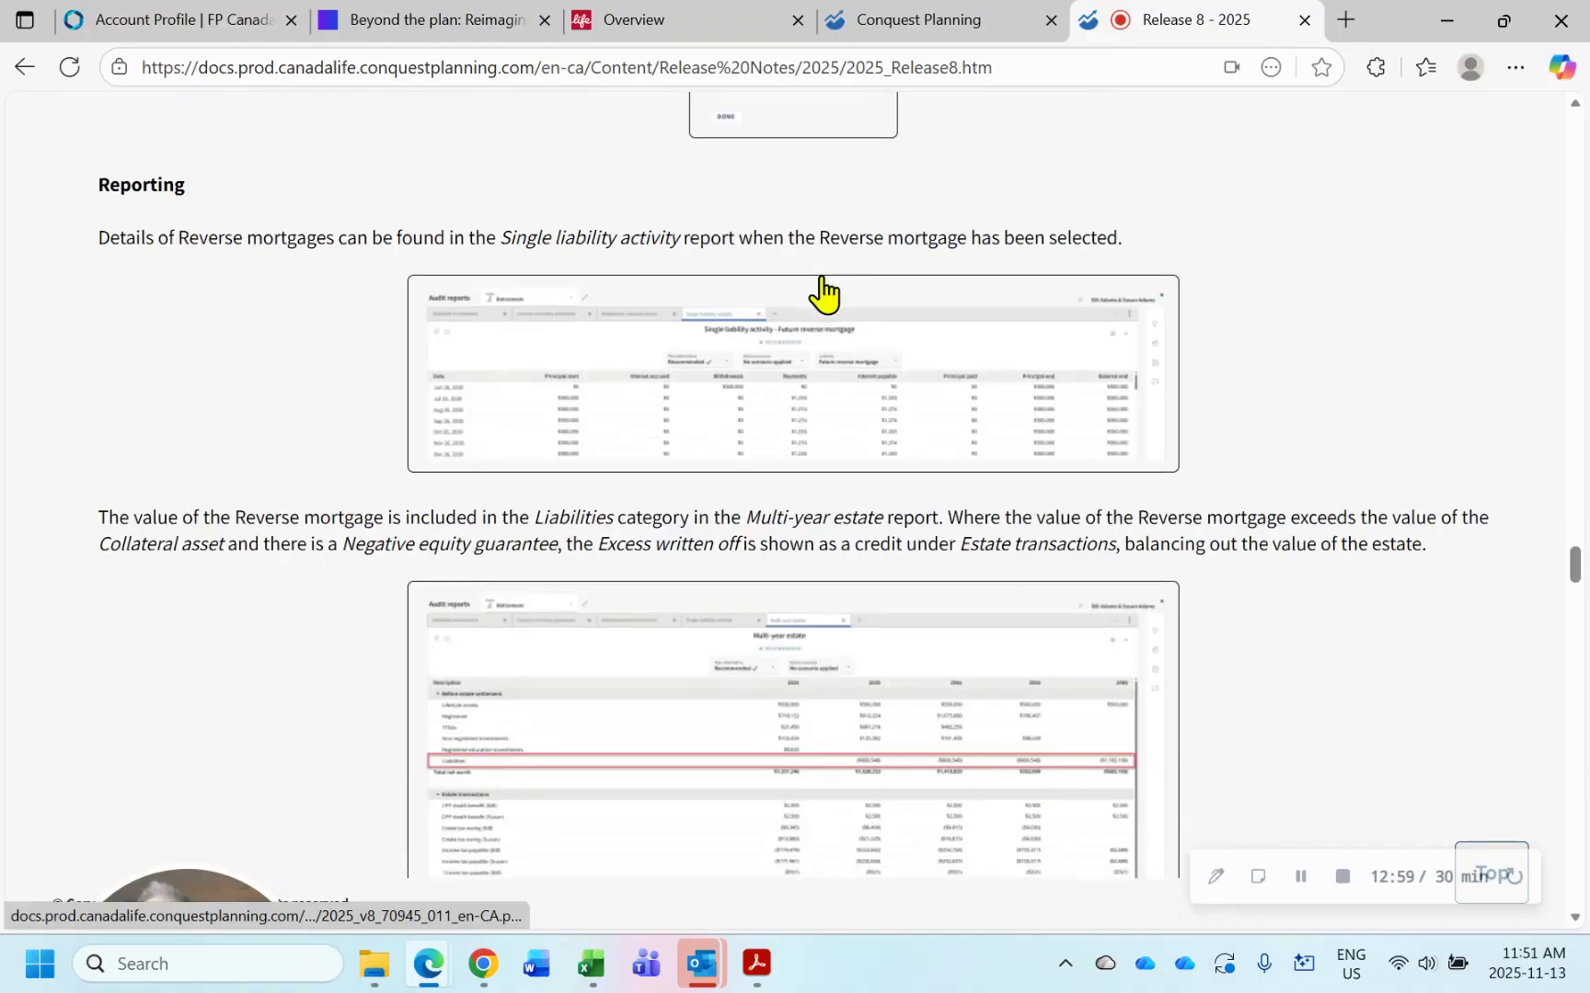
scroll(822, 295, up, 3)
scroll(828, 293, down, 6)
scroll(828, 292, down, 3)
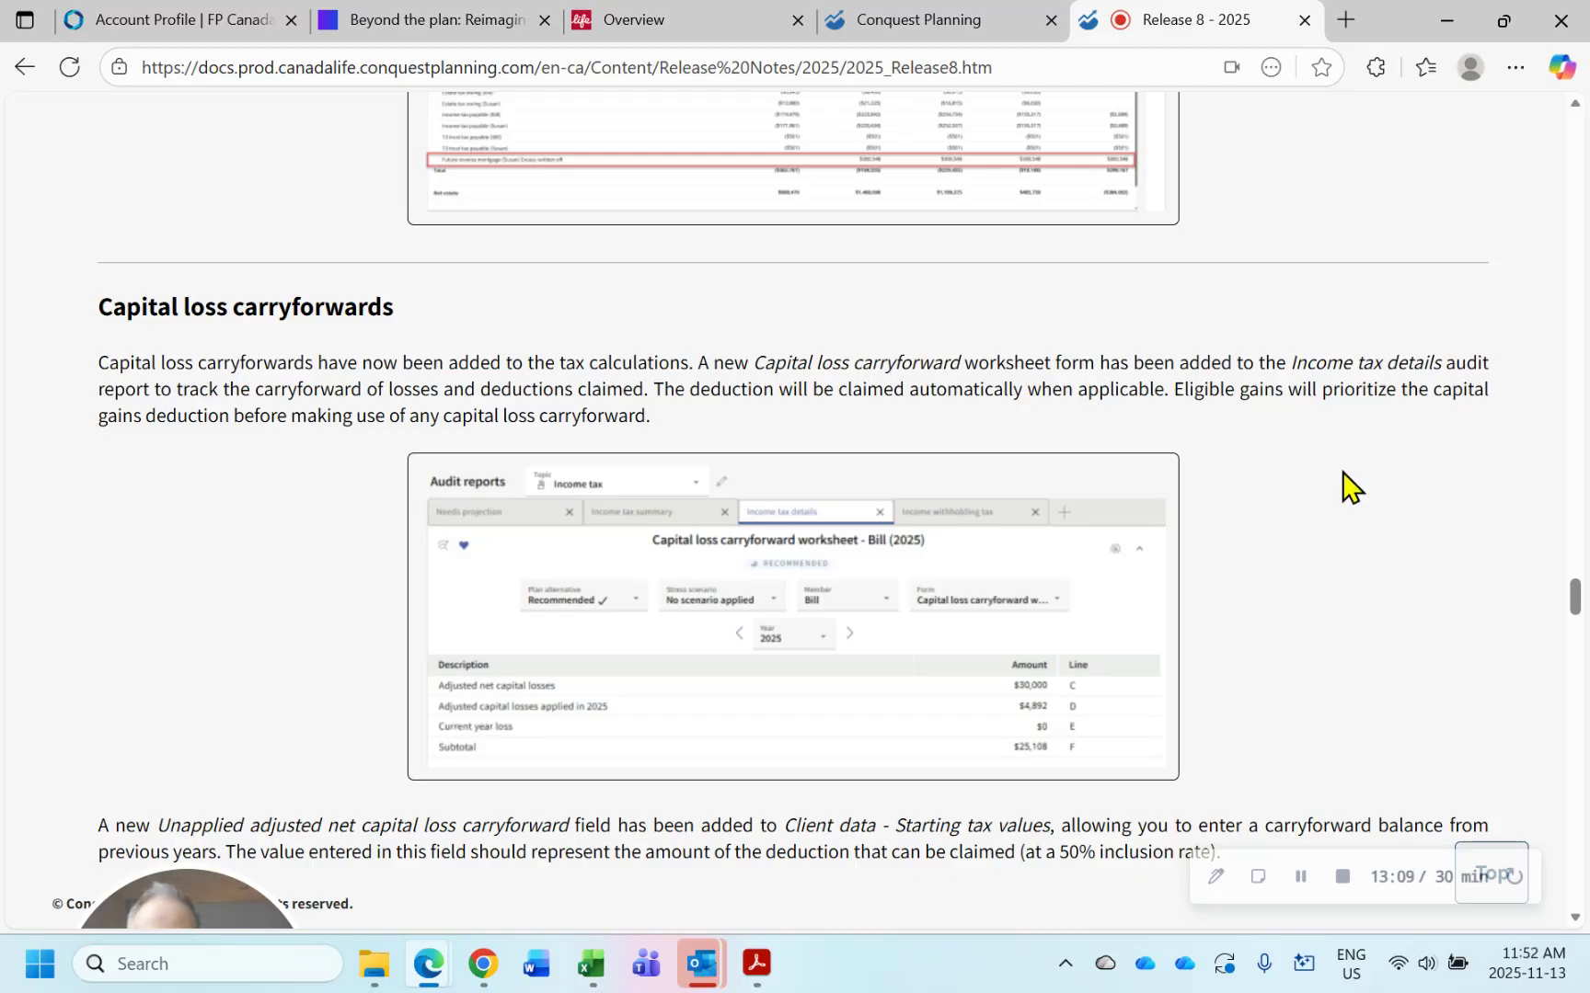
scroll(1348, 484, down, 2)
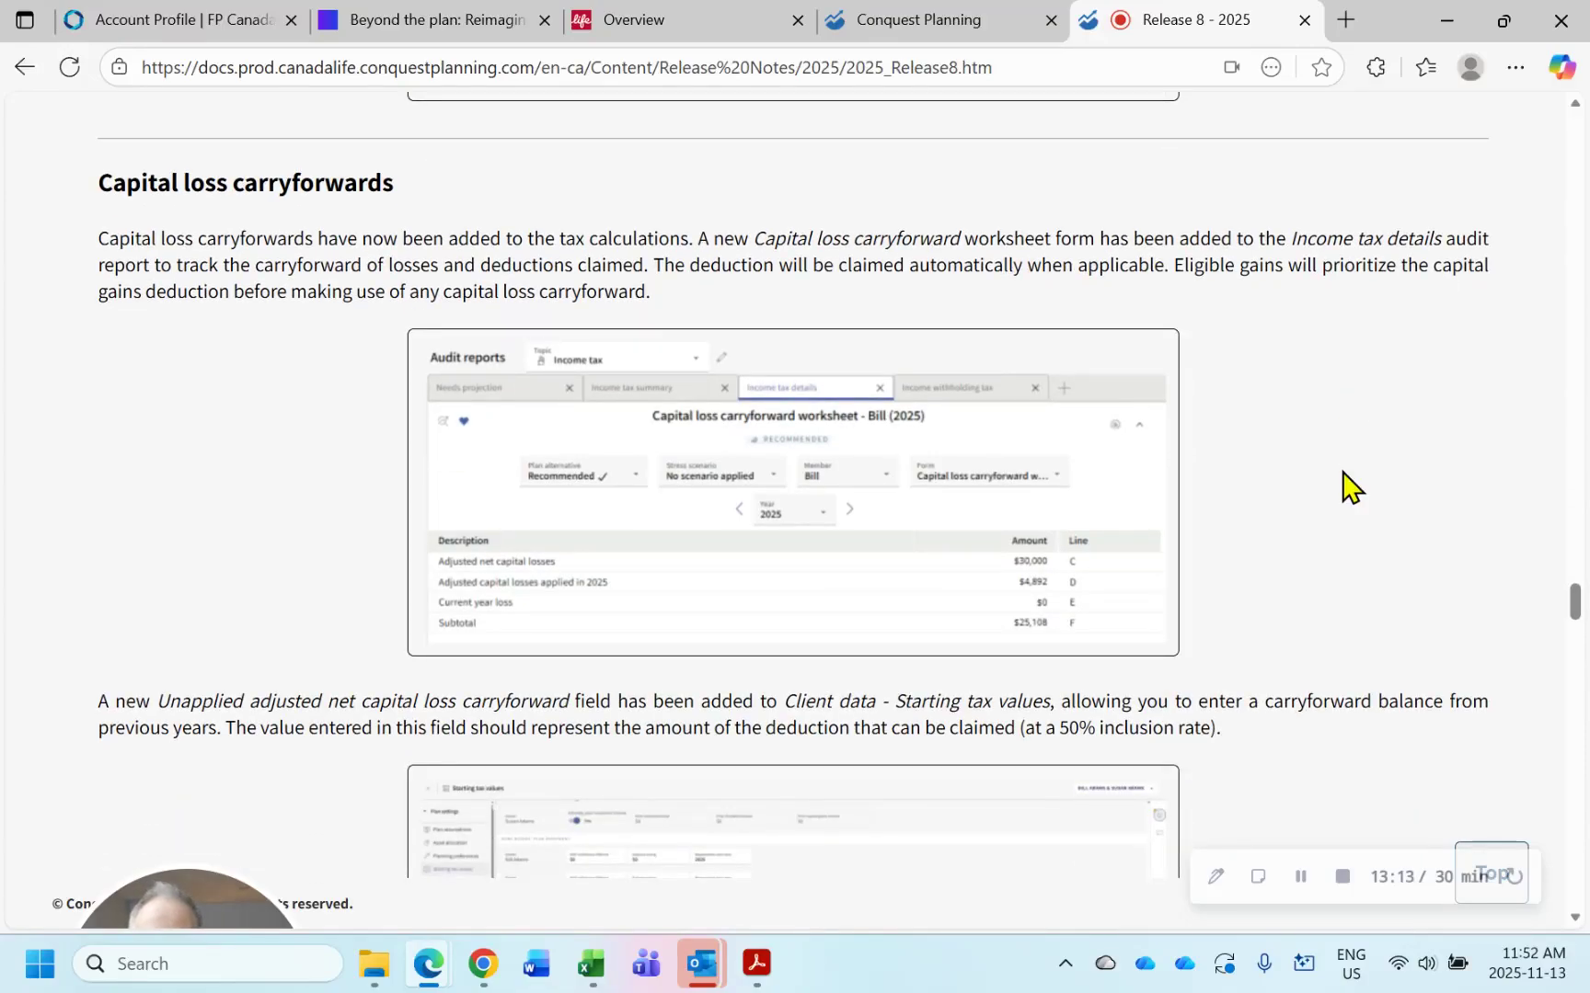
- Return to Conquest Planning and check the first client's Unapplied adjusted net capital loss carryforward in the Starting tax values
click(948, 34)
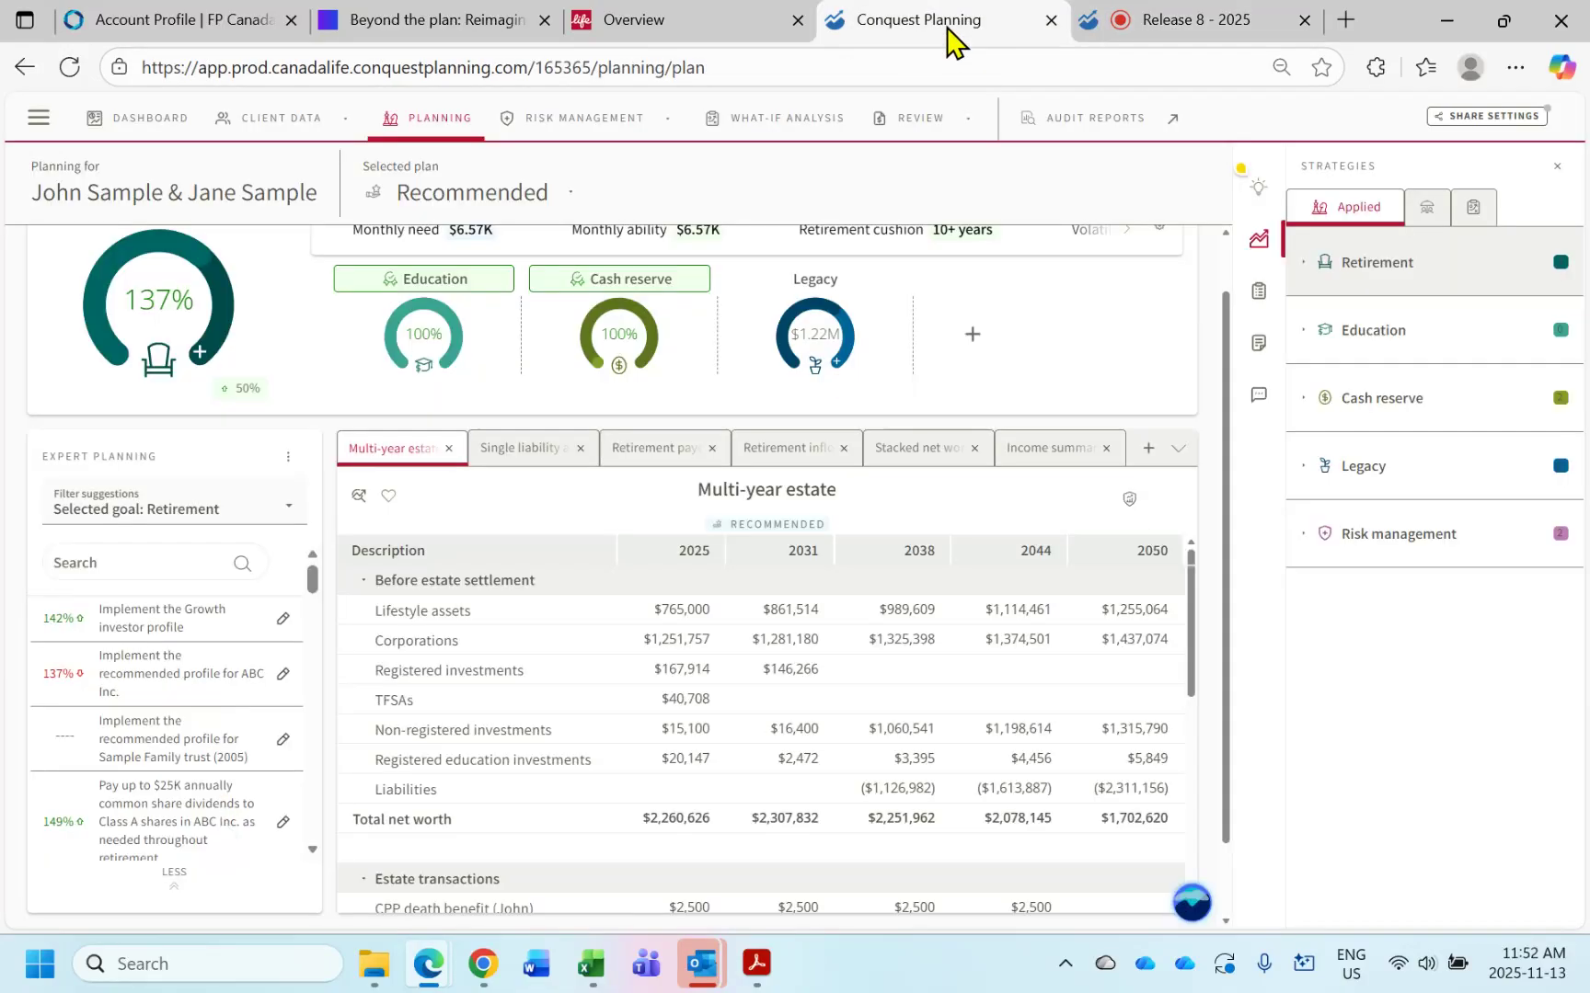
click(281, 205)
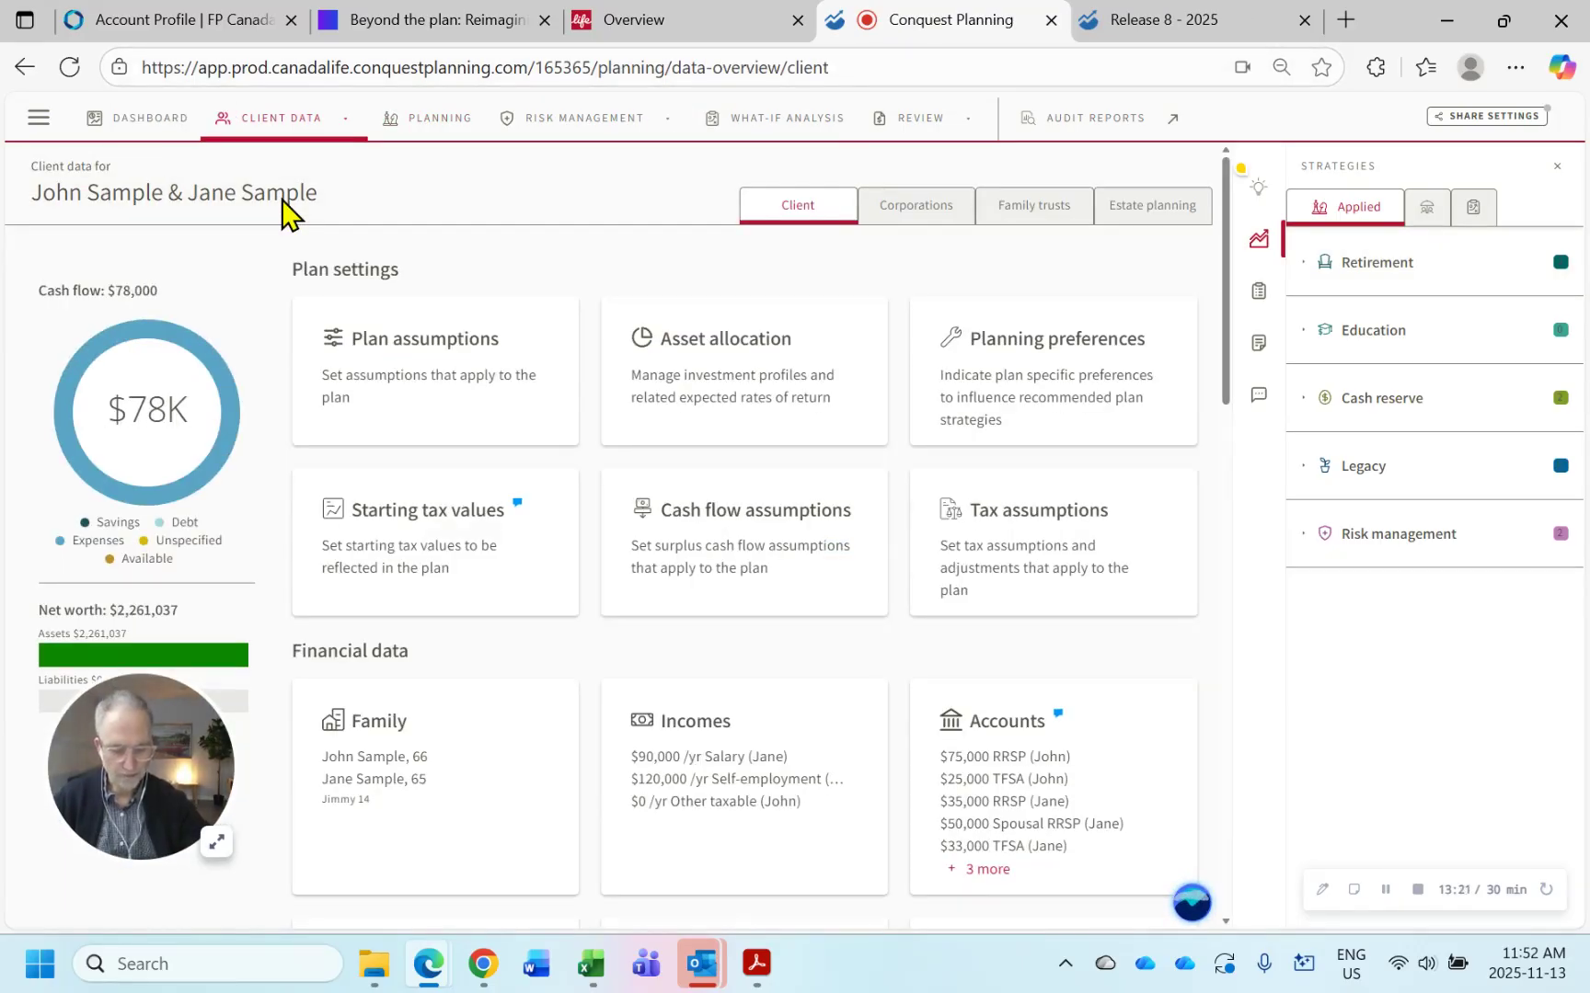
click(493, 564)
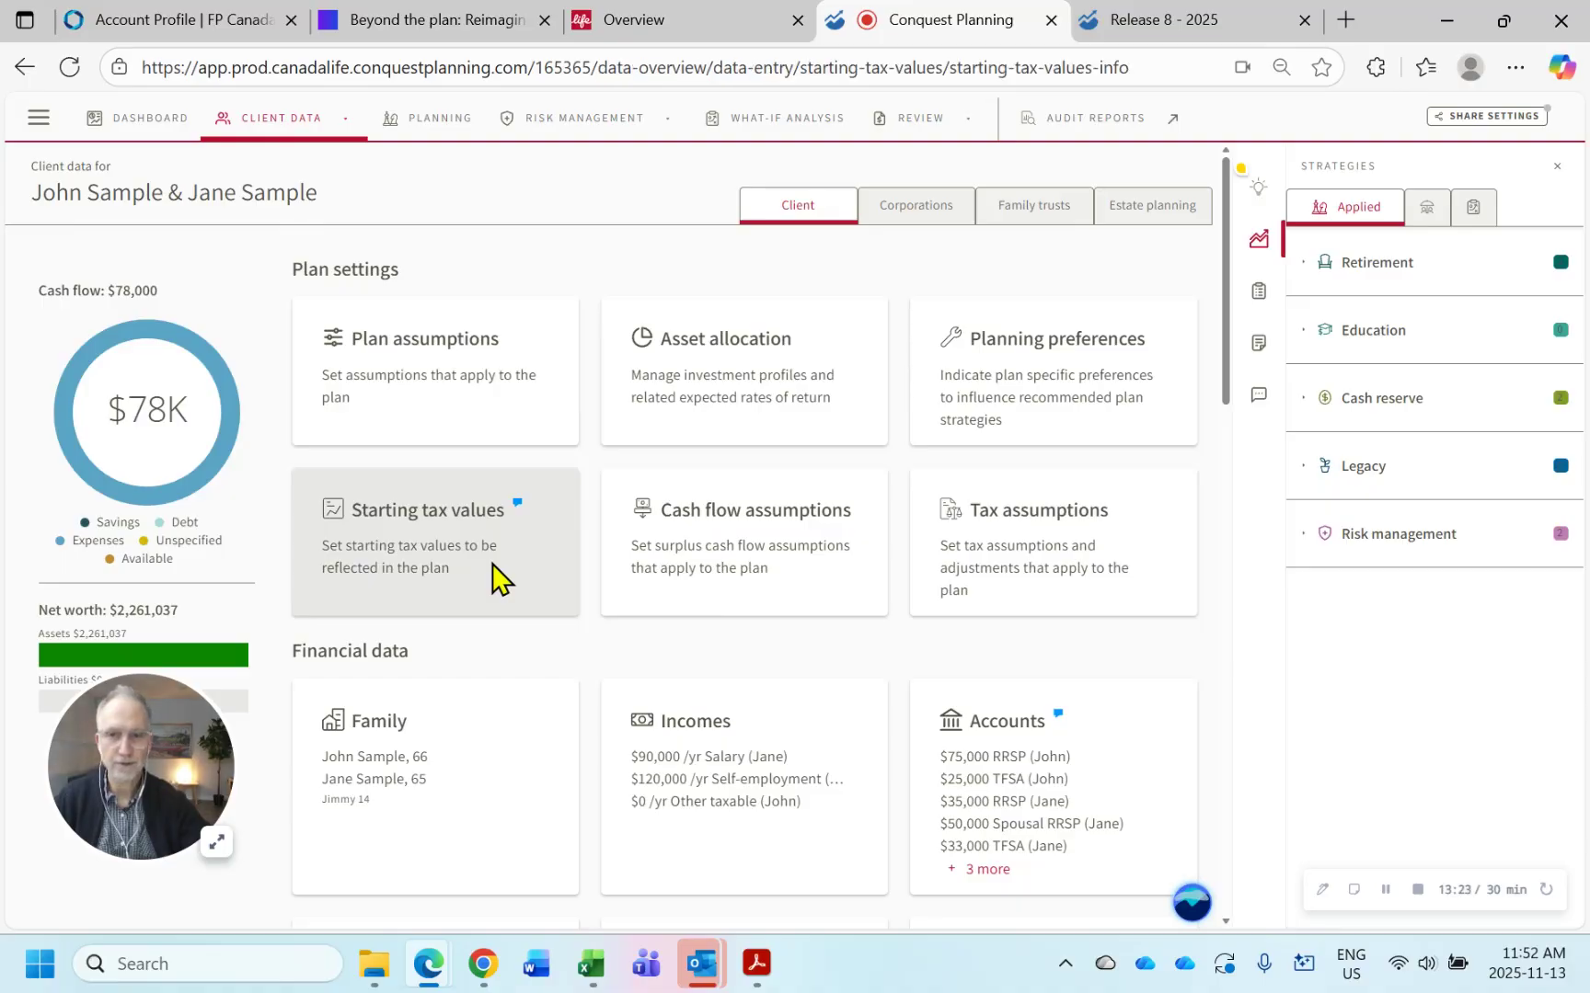
scroll(492, 564, down, 5)
scroll(493, 564, down, 4)
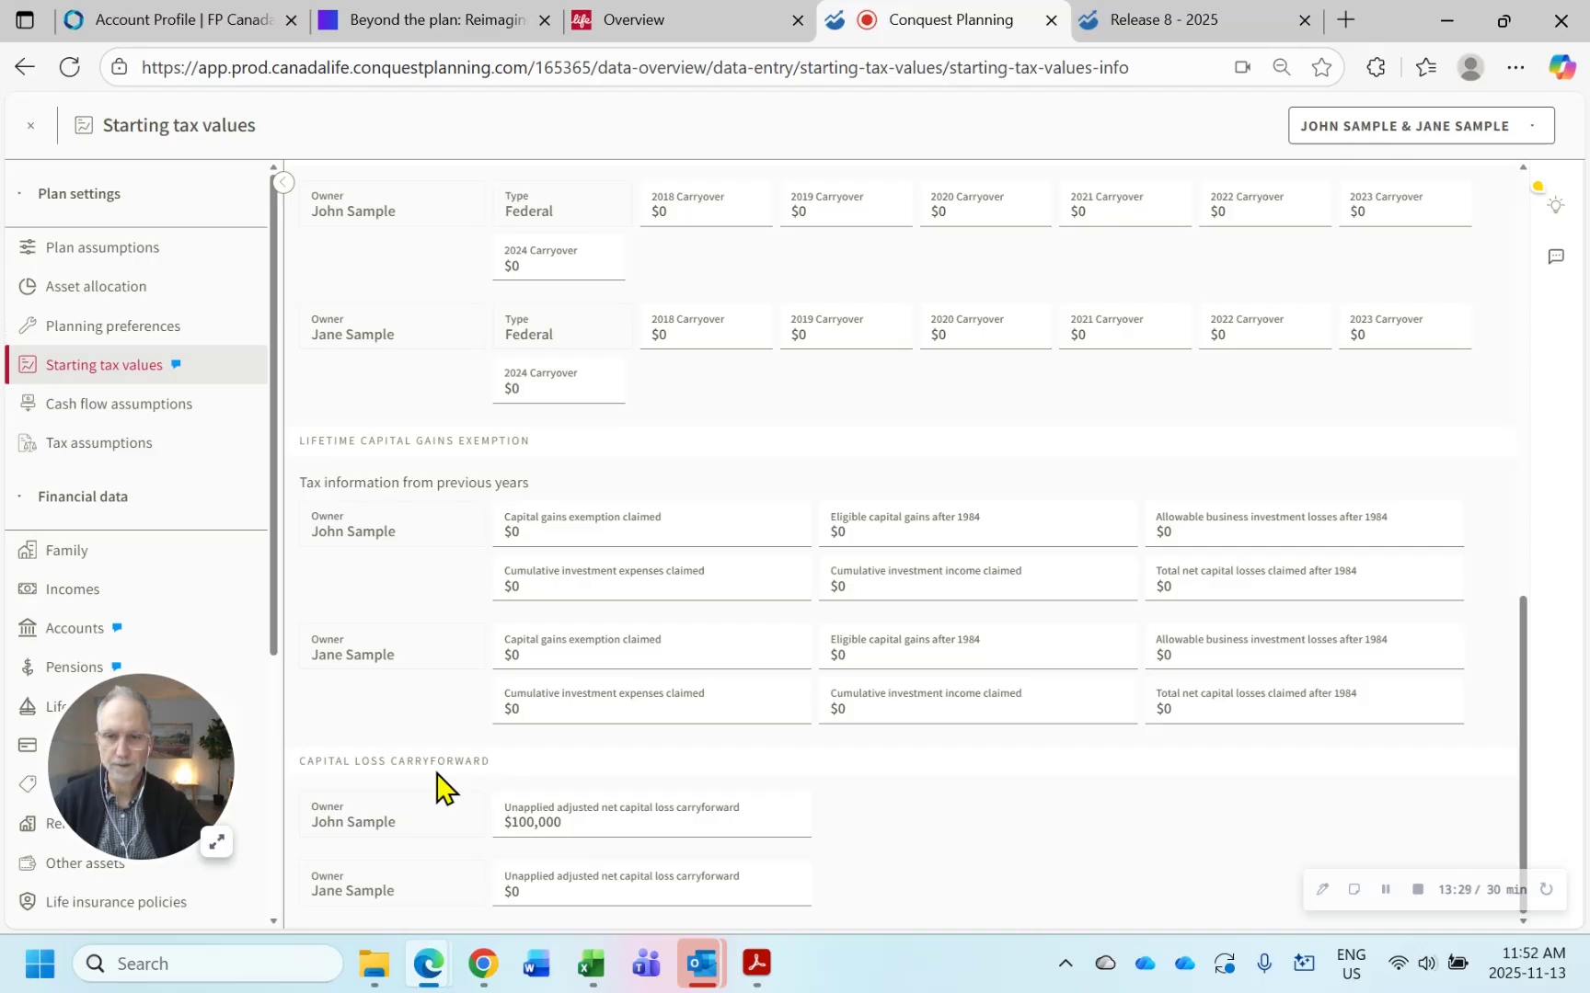
drag(568, 827, 489, 837)
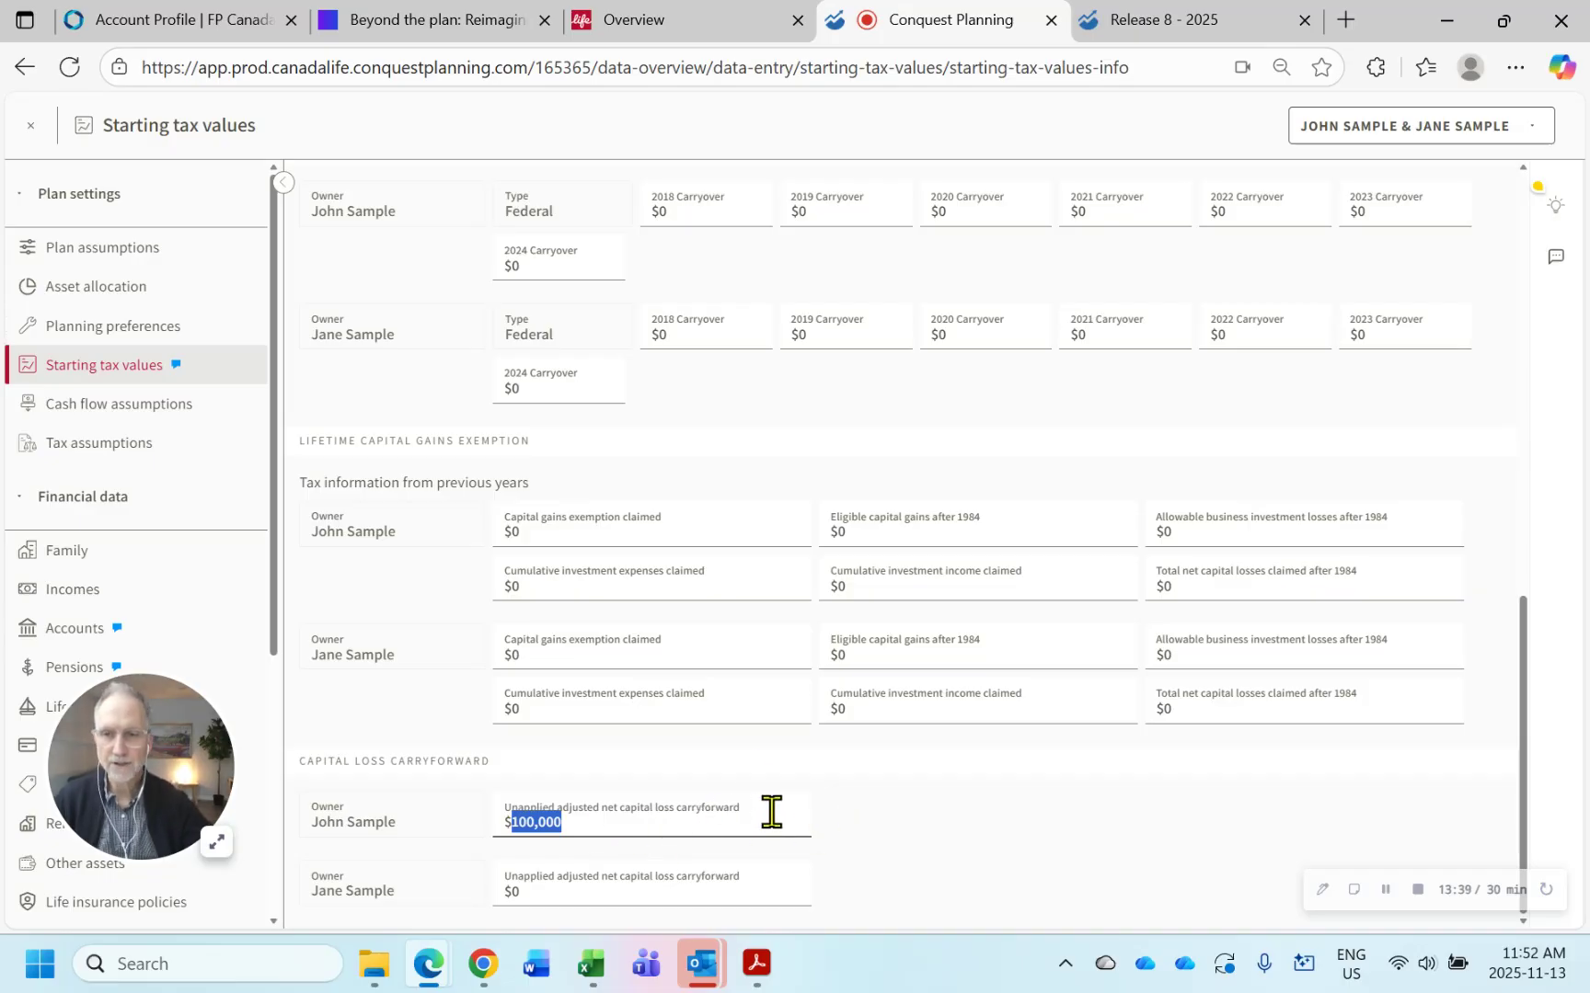
- Add a Capital gains income for the first client with an annual amount of $50,000
click(72, 596)
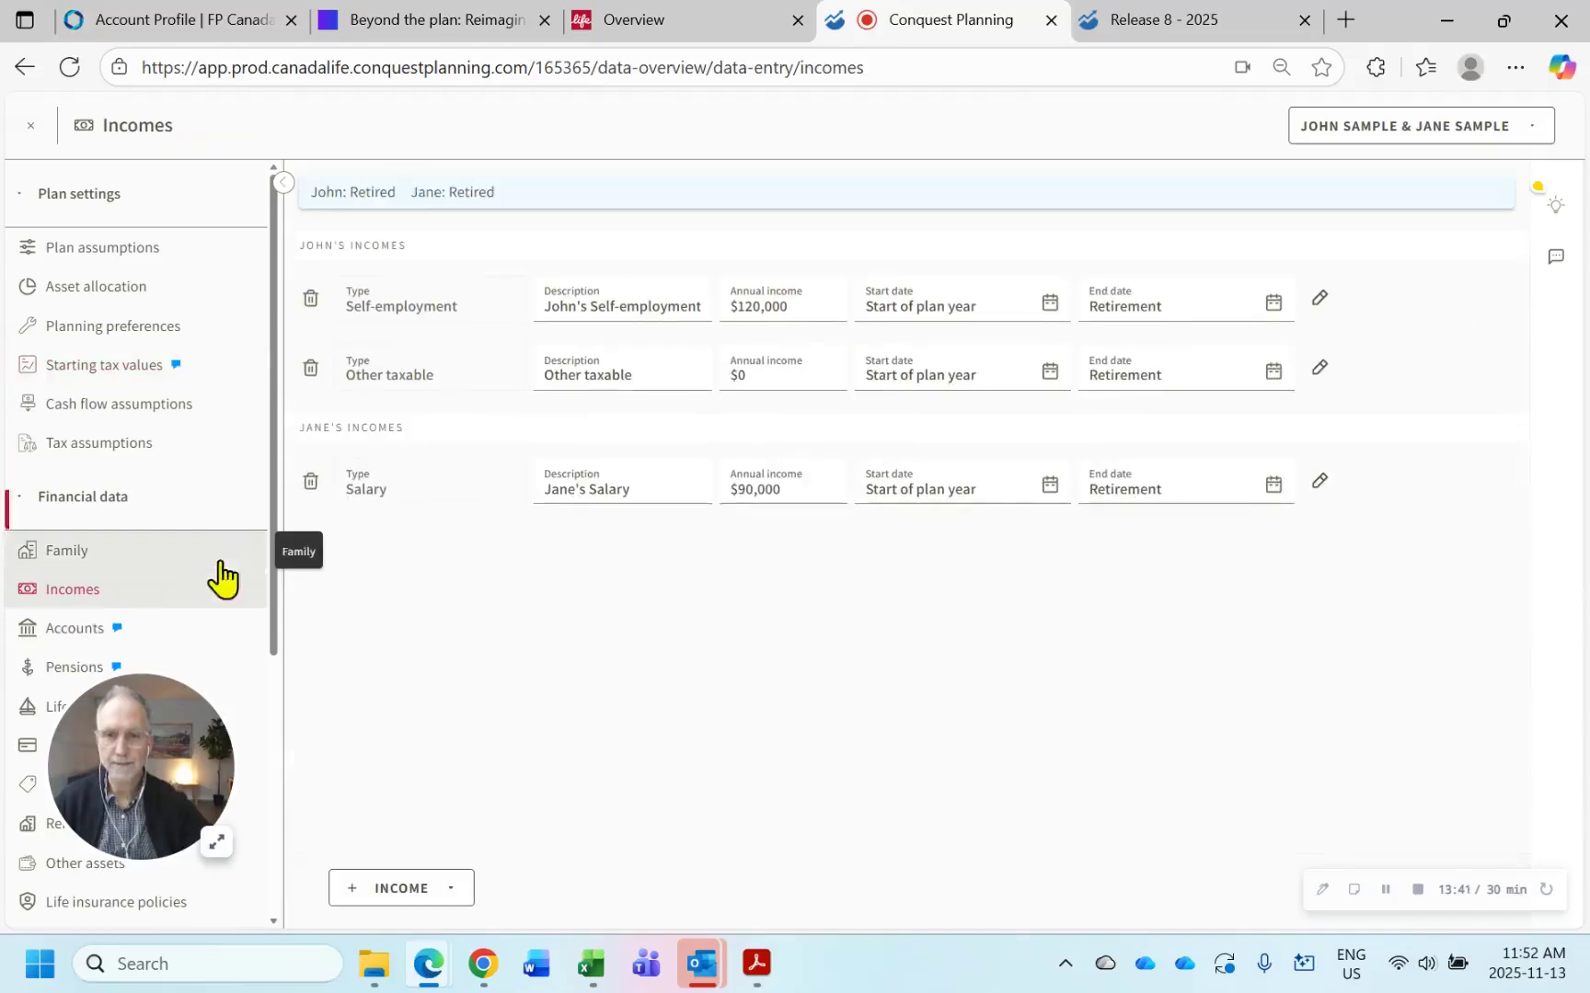
click(405, 889)
mouse_move(428, 828)
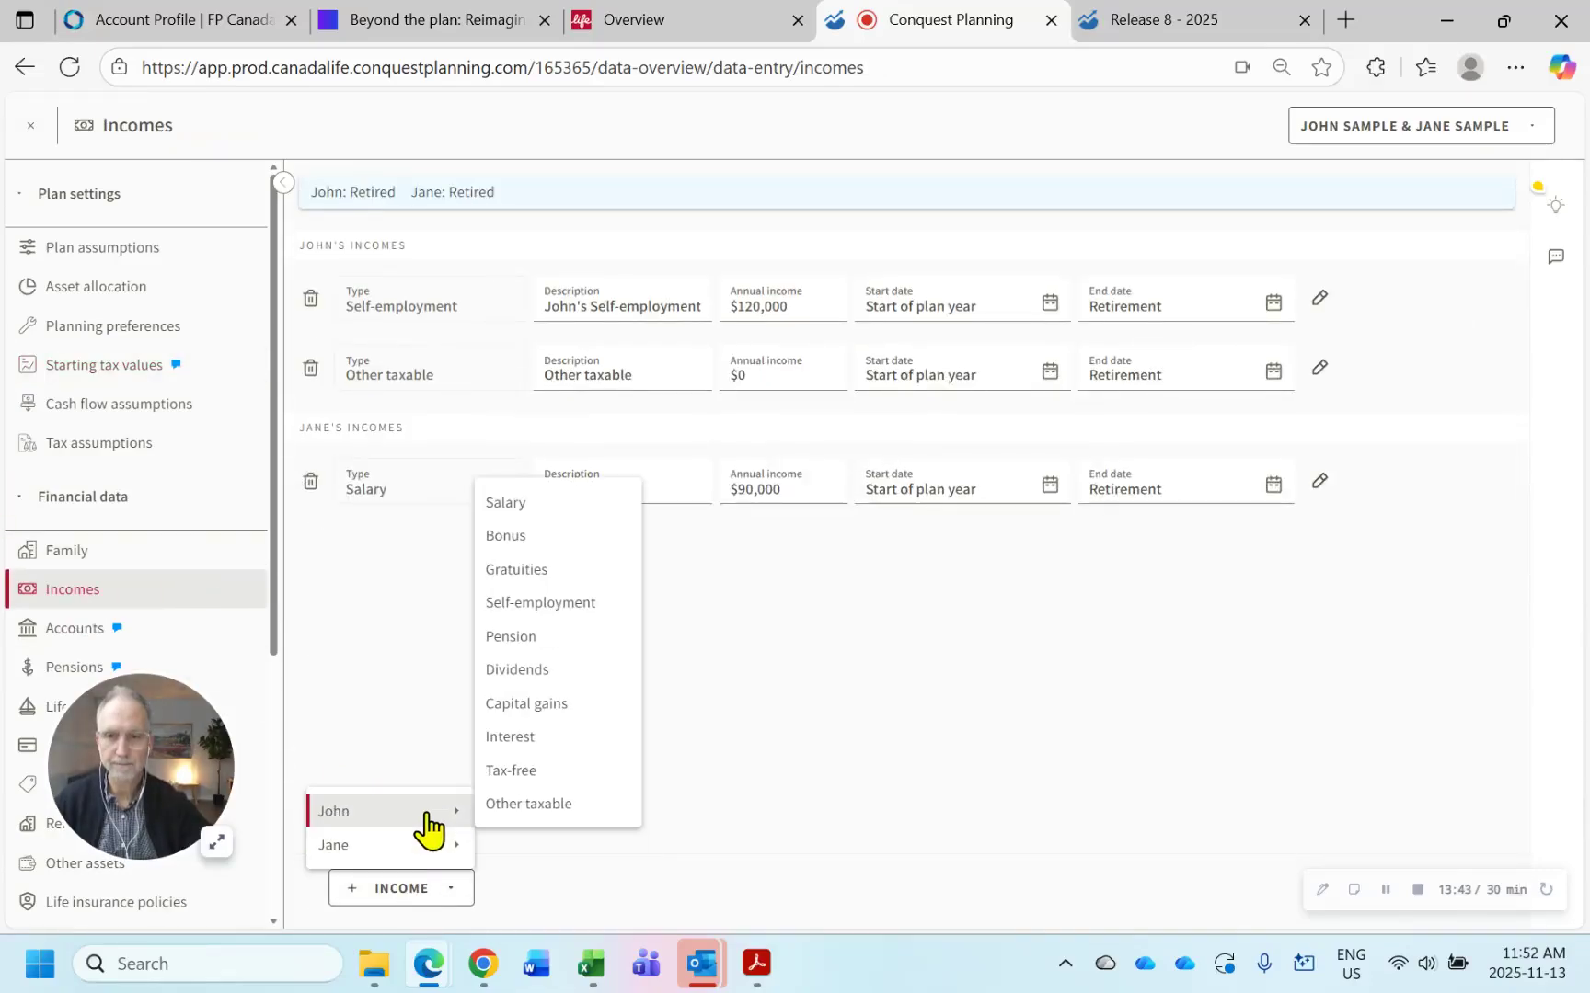
click(531, 706)
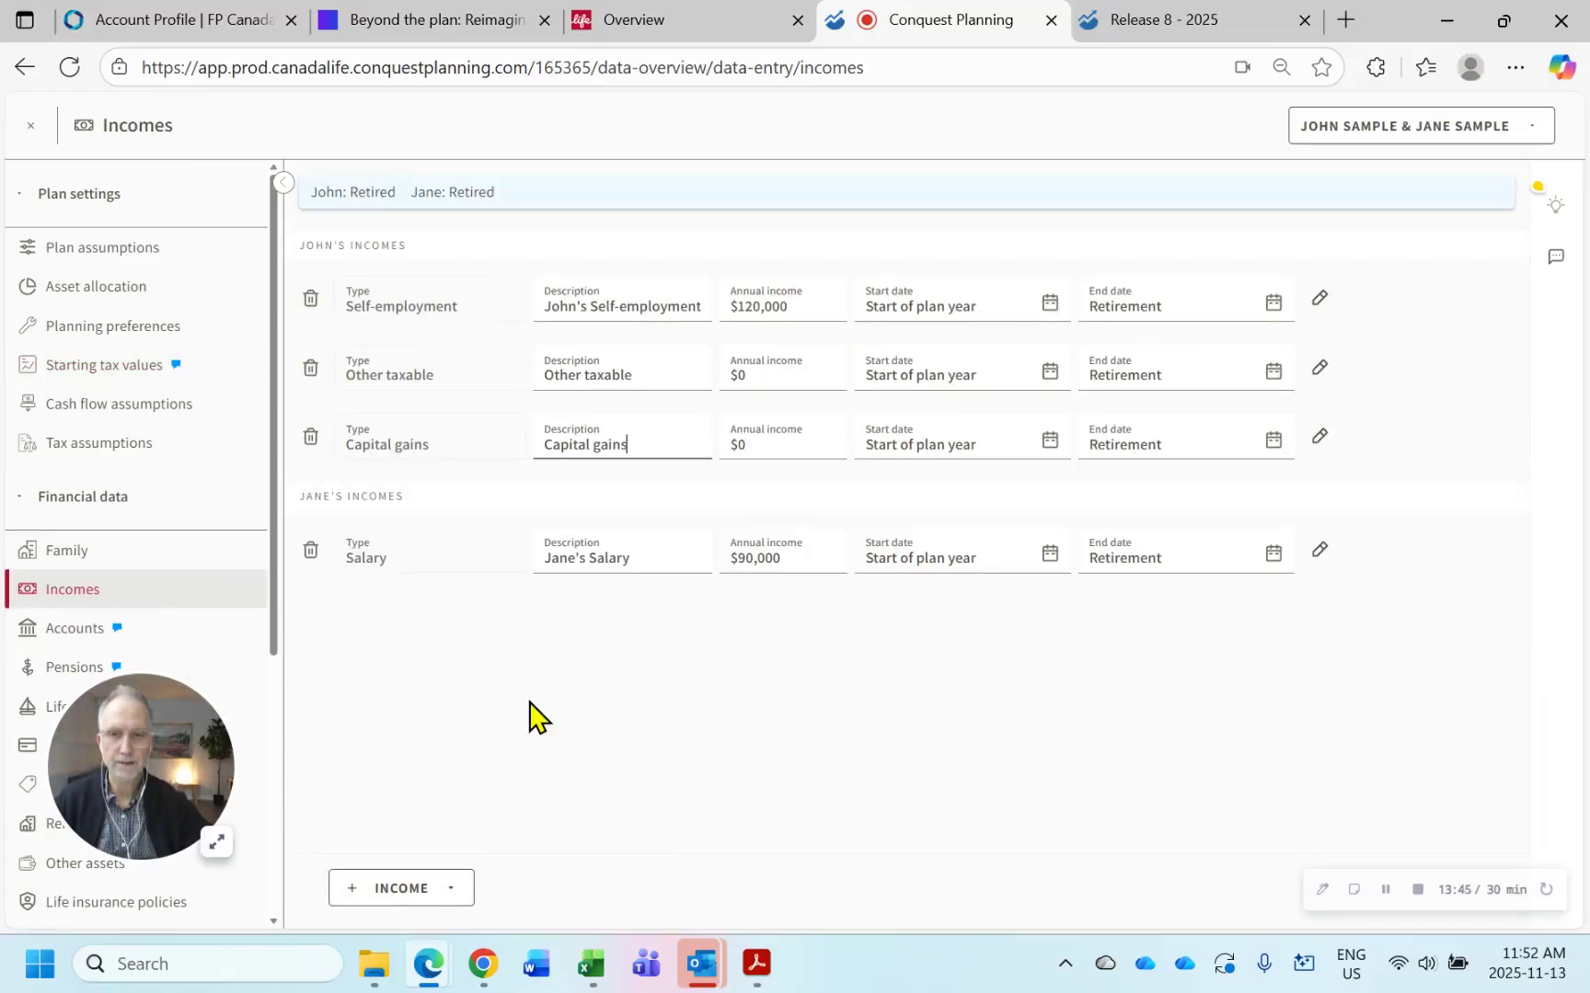
click(800, 449)
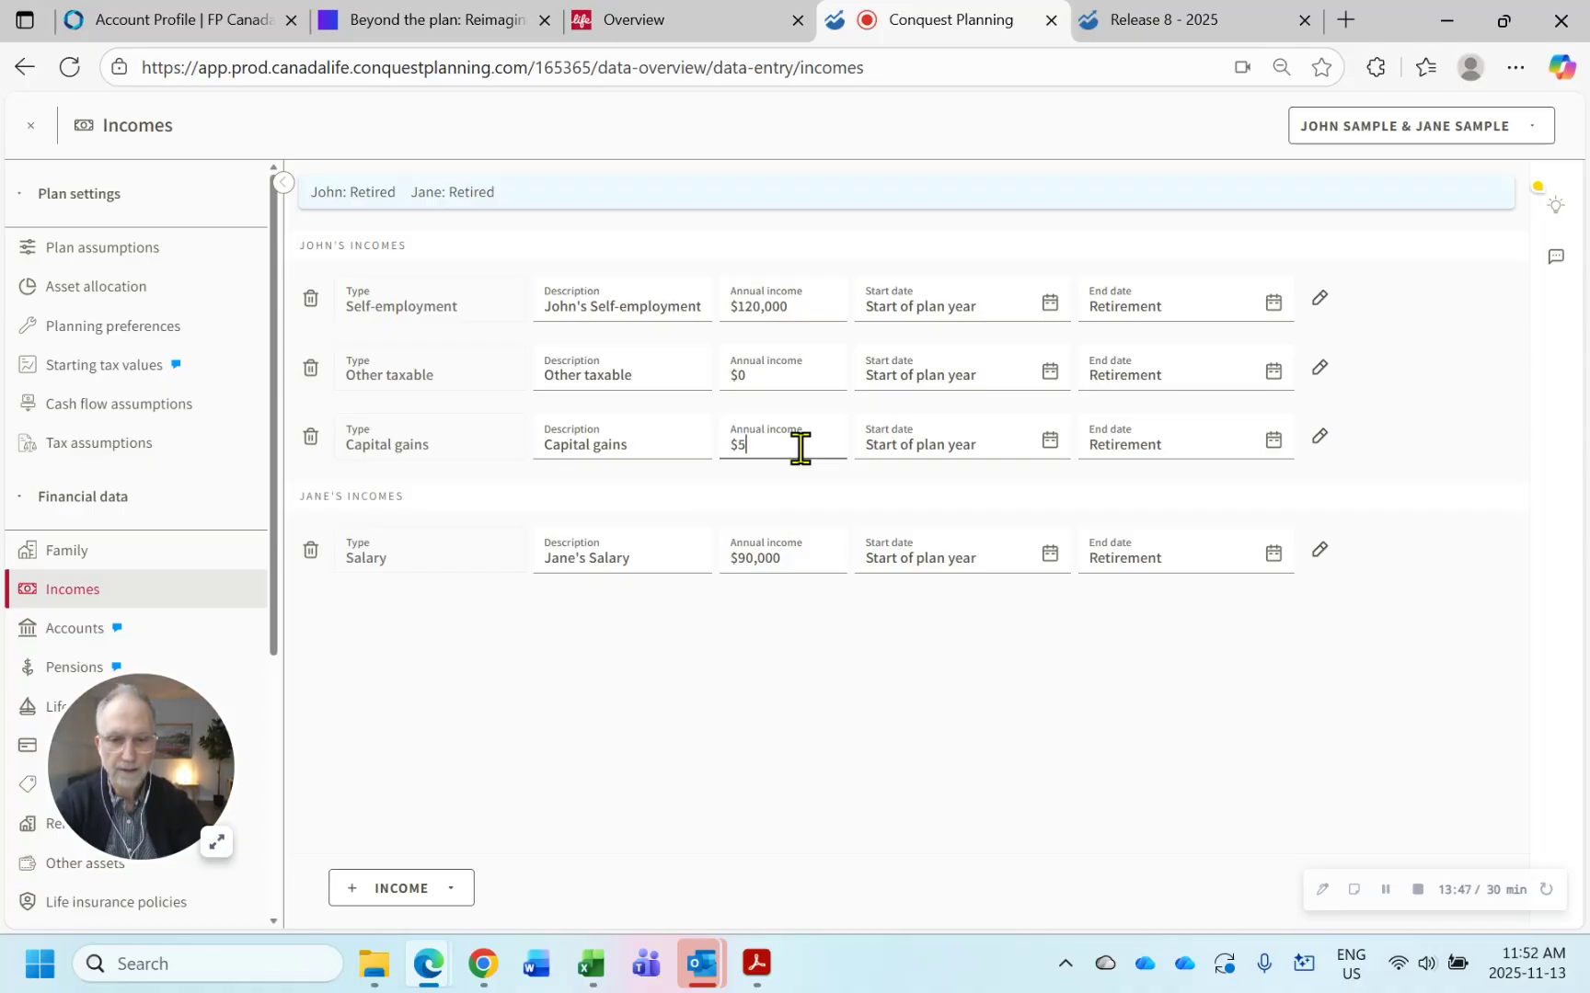
text(50000)
key(Tab)
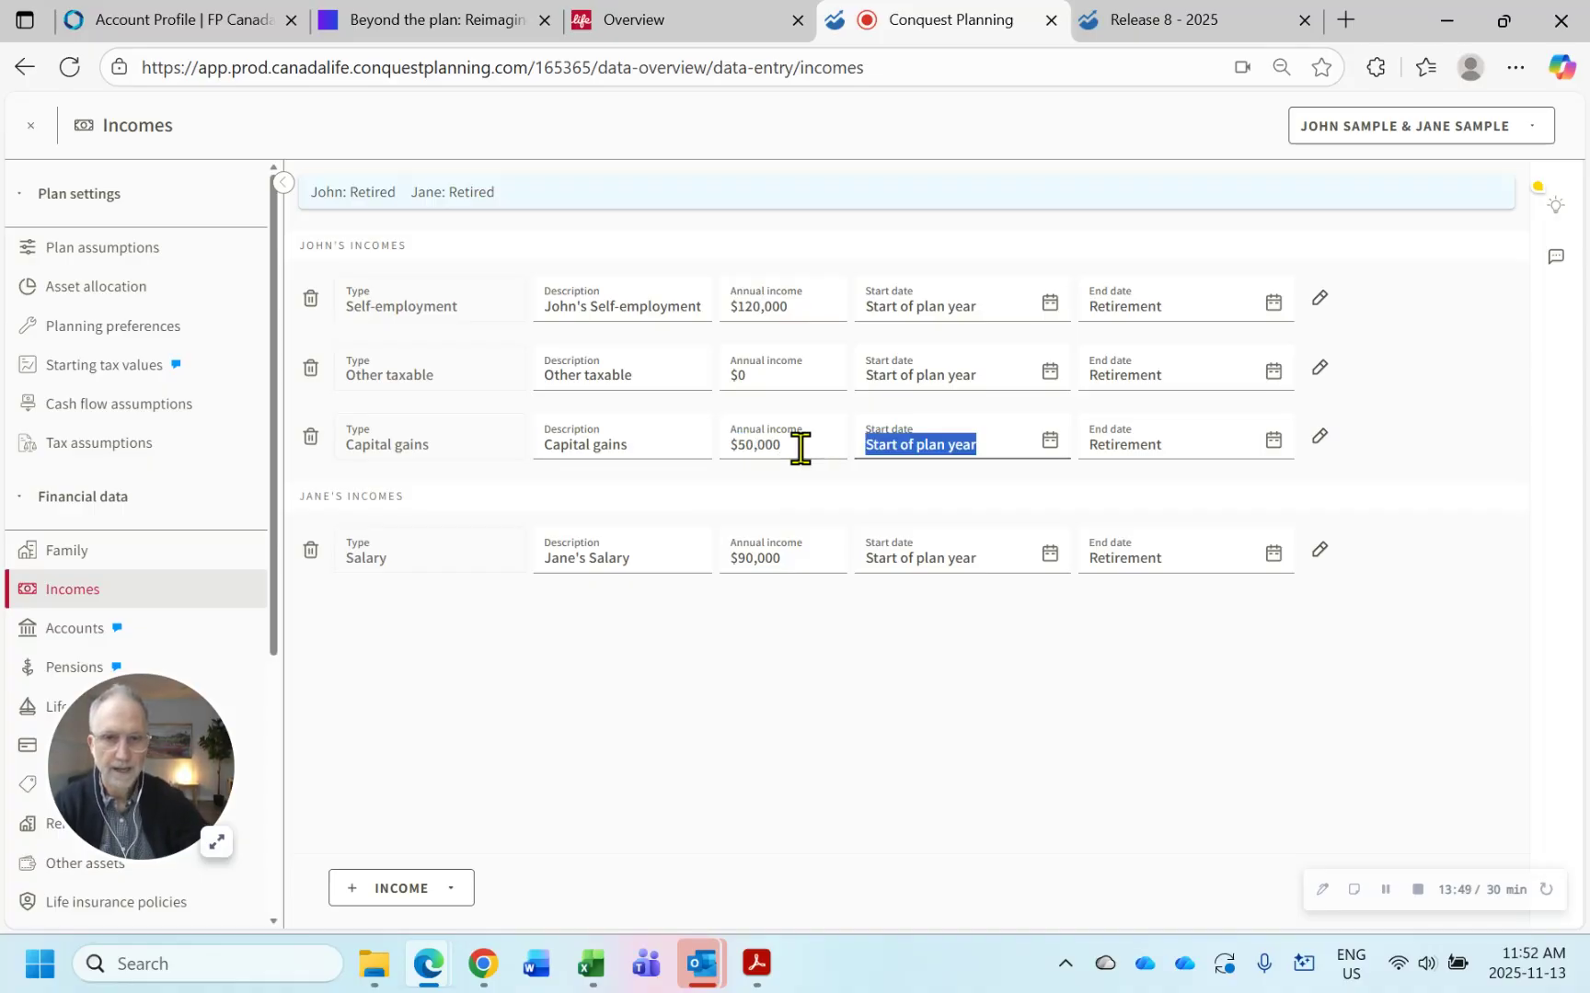
- Set the Capital gains income to start on Jan 1, 2025 and end on Jan 1, 2027
text(jan)
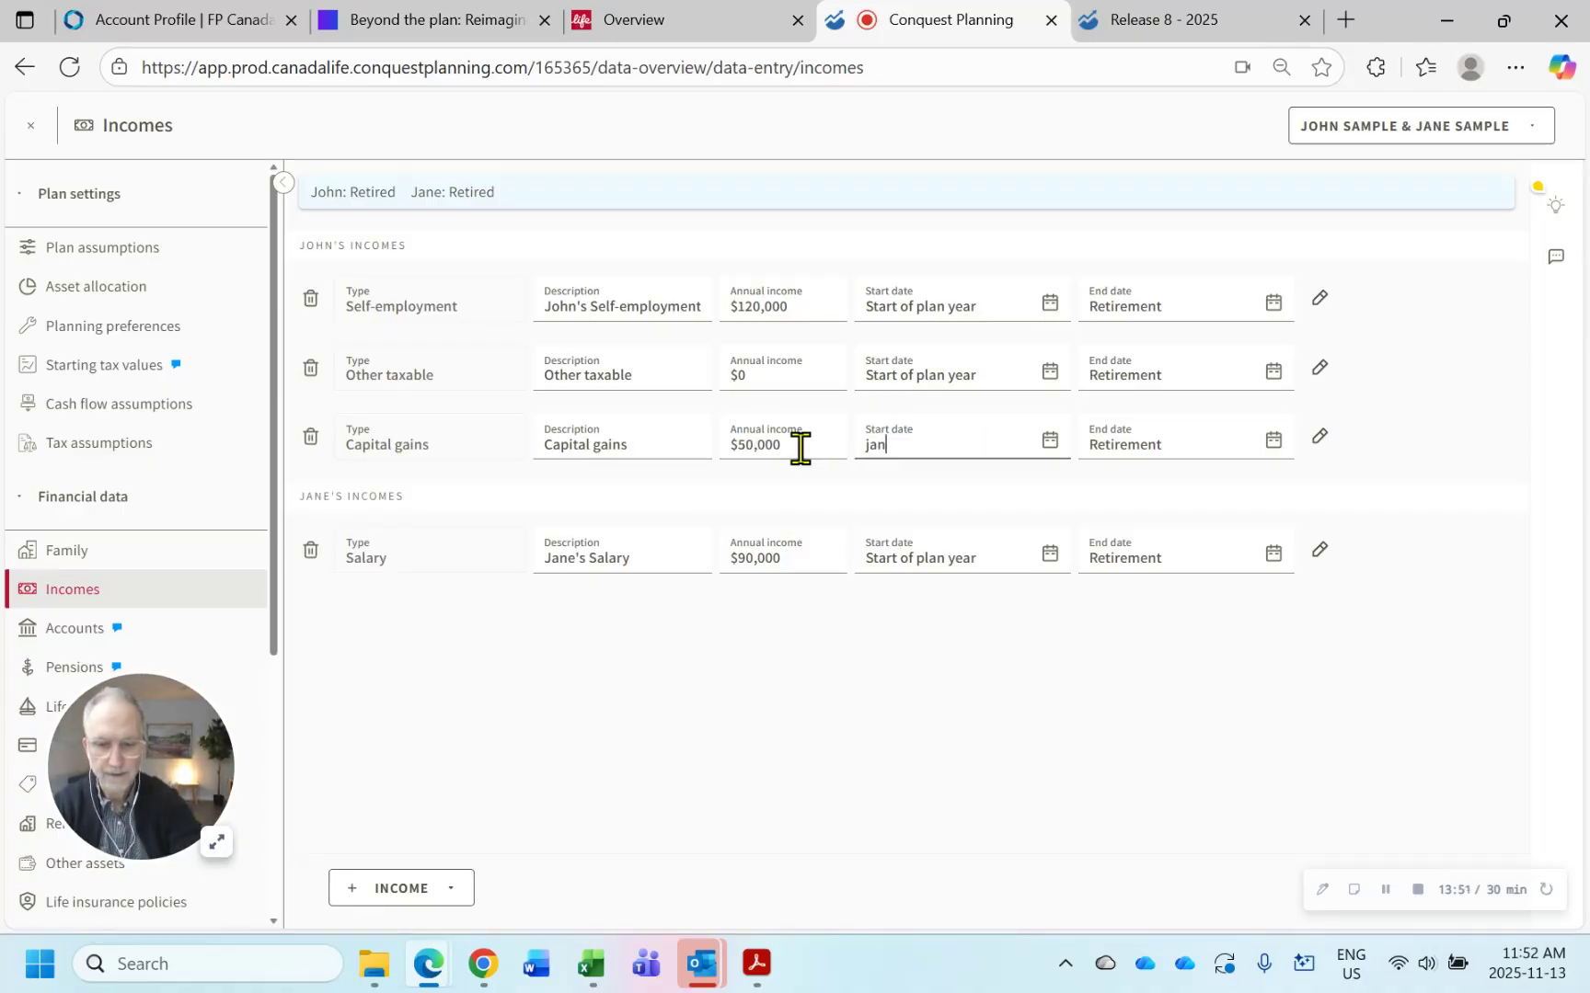
text( 1 2025)
key(Tab)
key(Tab)
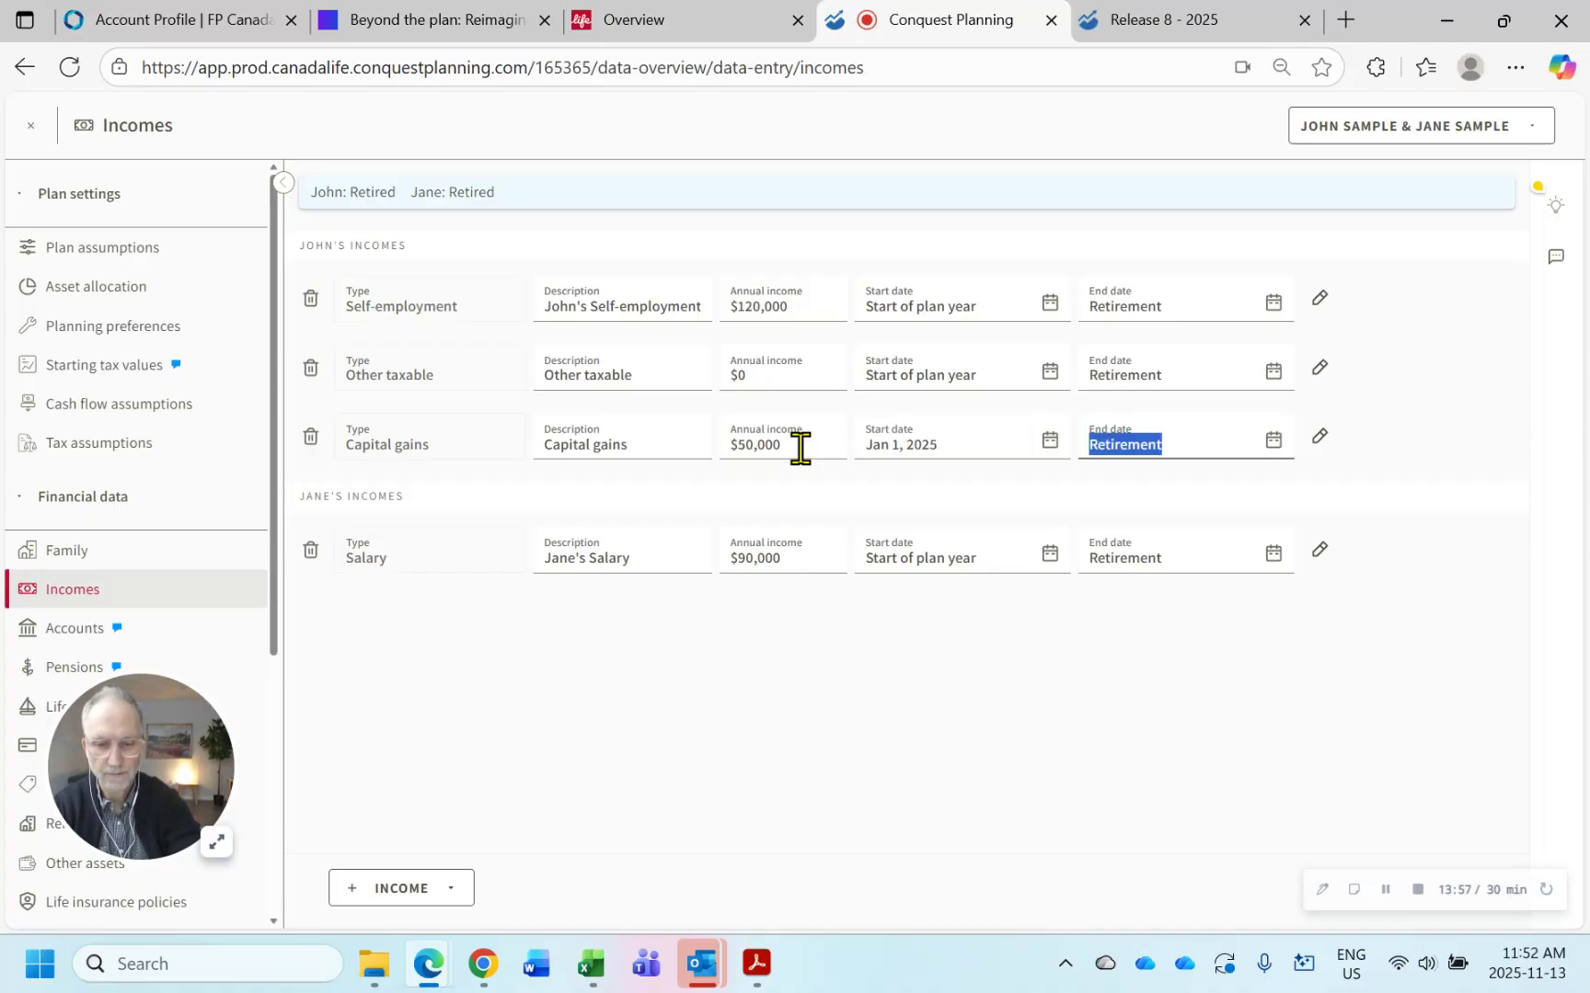
text(jan 1 2027)
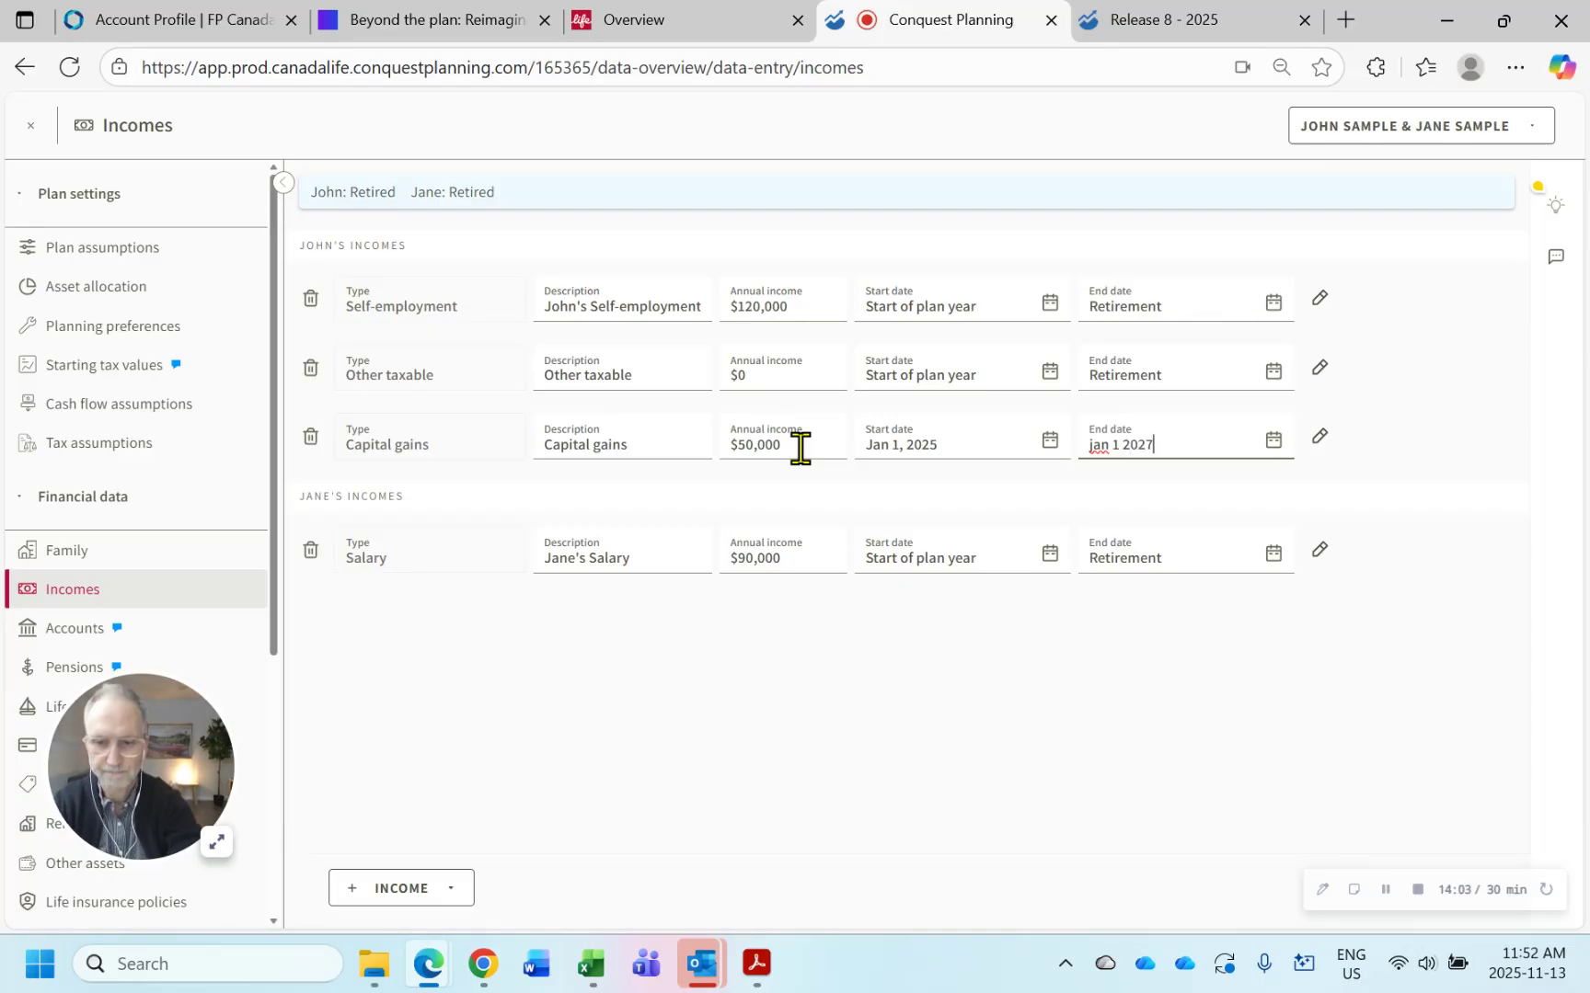
key(Tab)
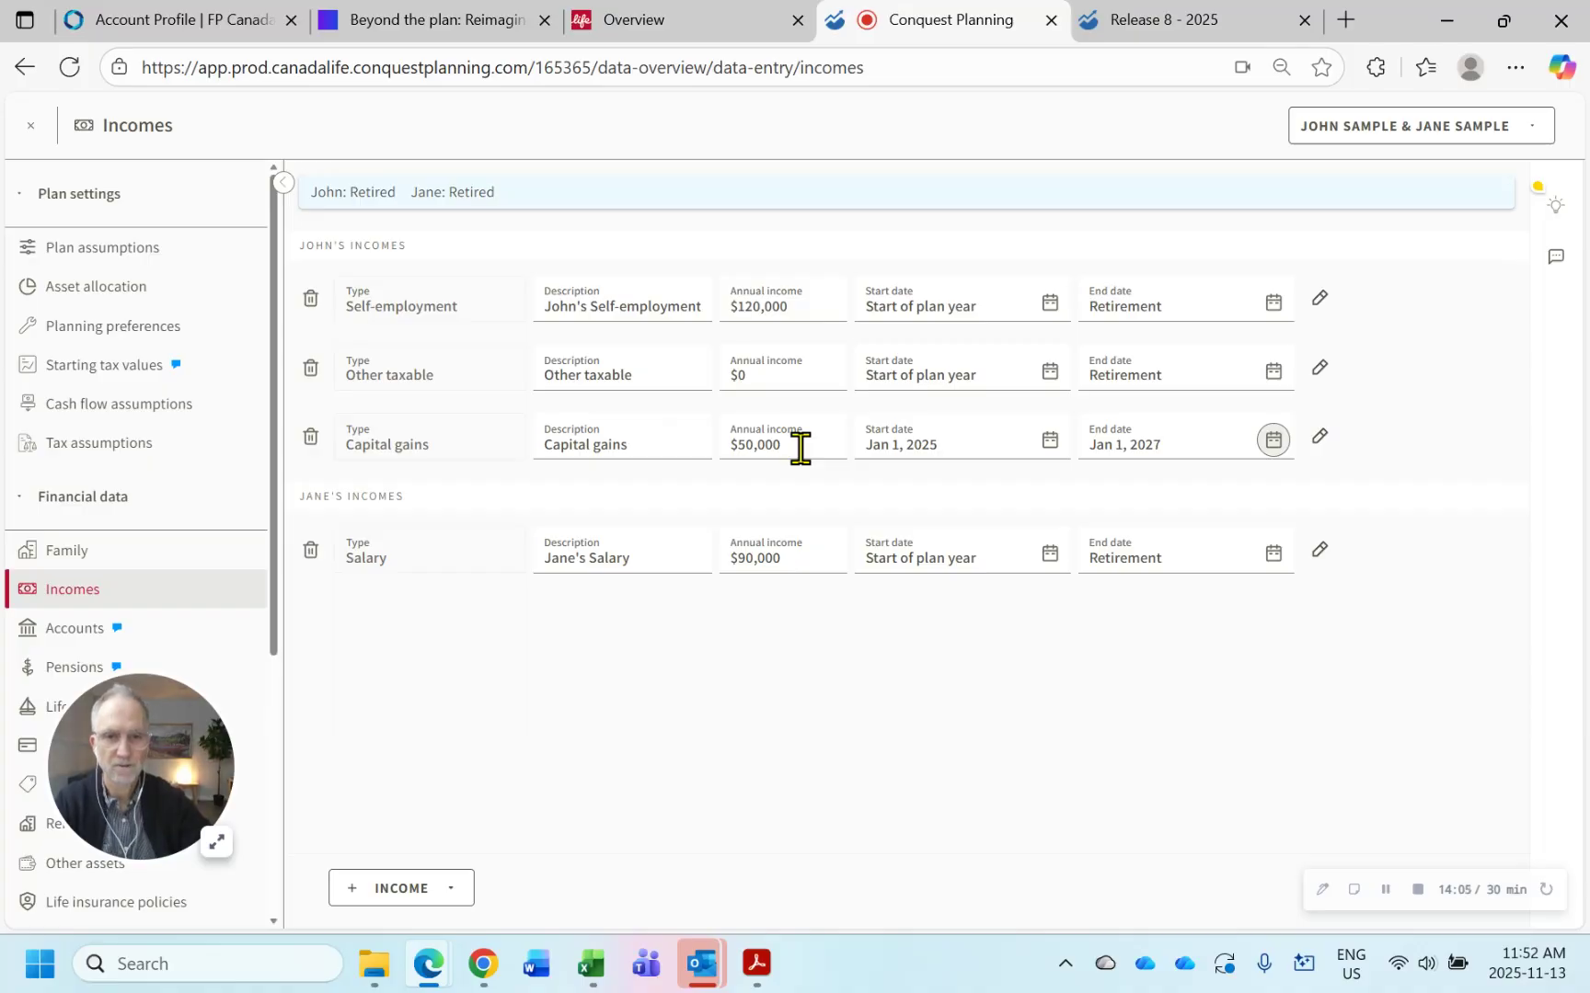
- Set the Capital gains income's frequency to Annually in its detailed settings and close them
click(1319, 439)
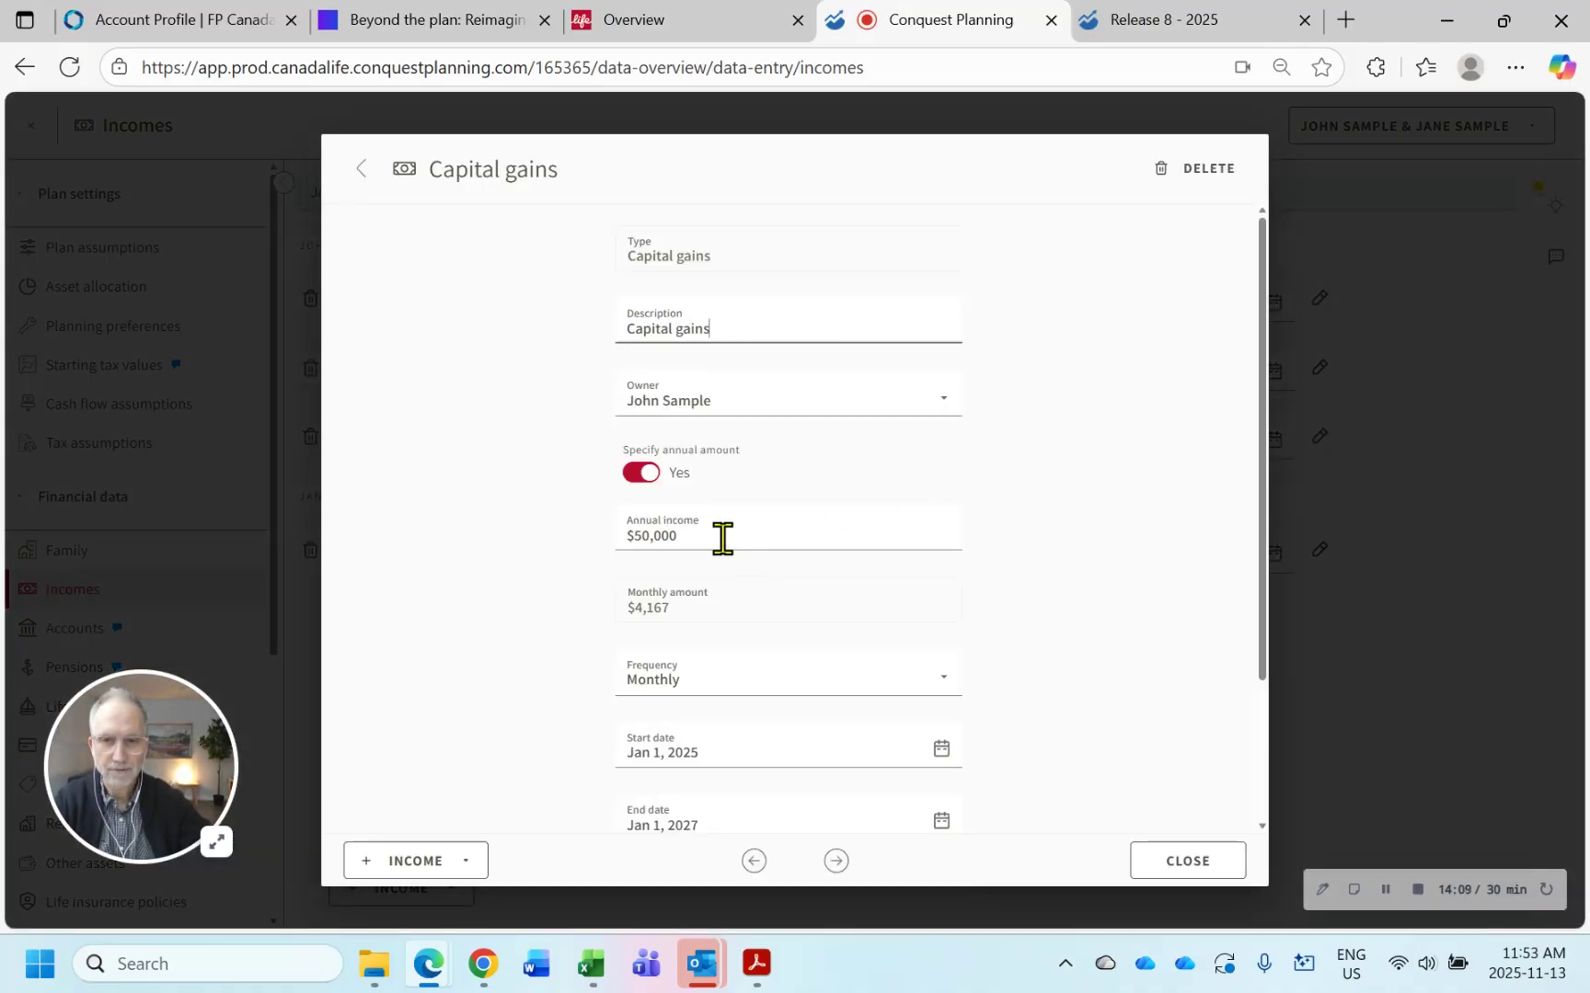
click(738, 695)
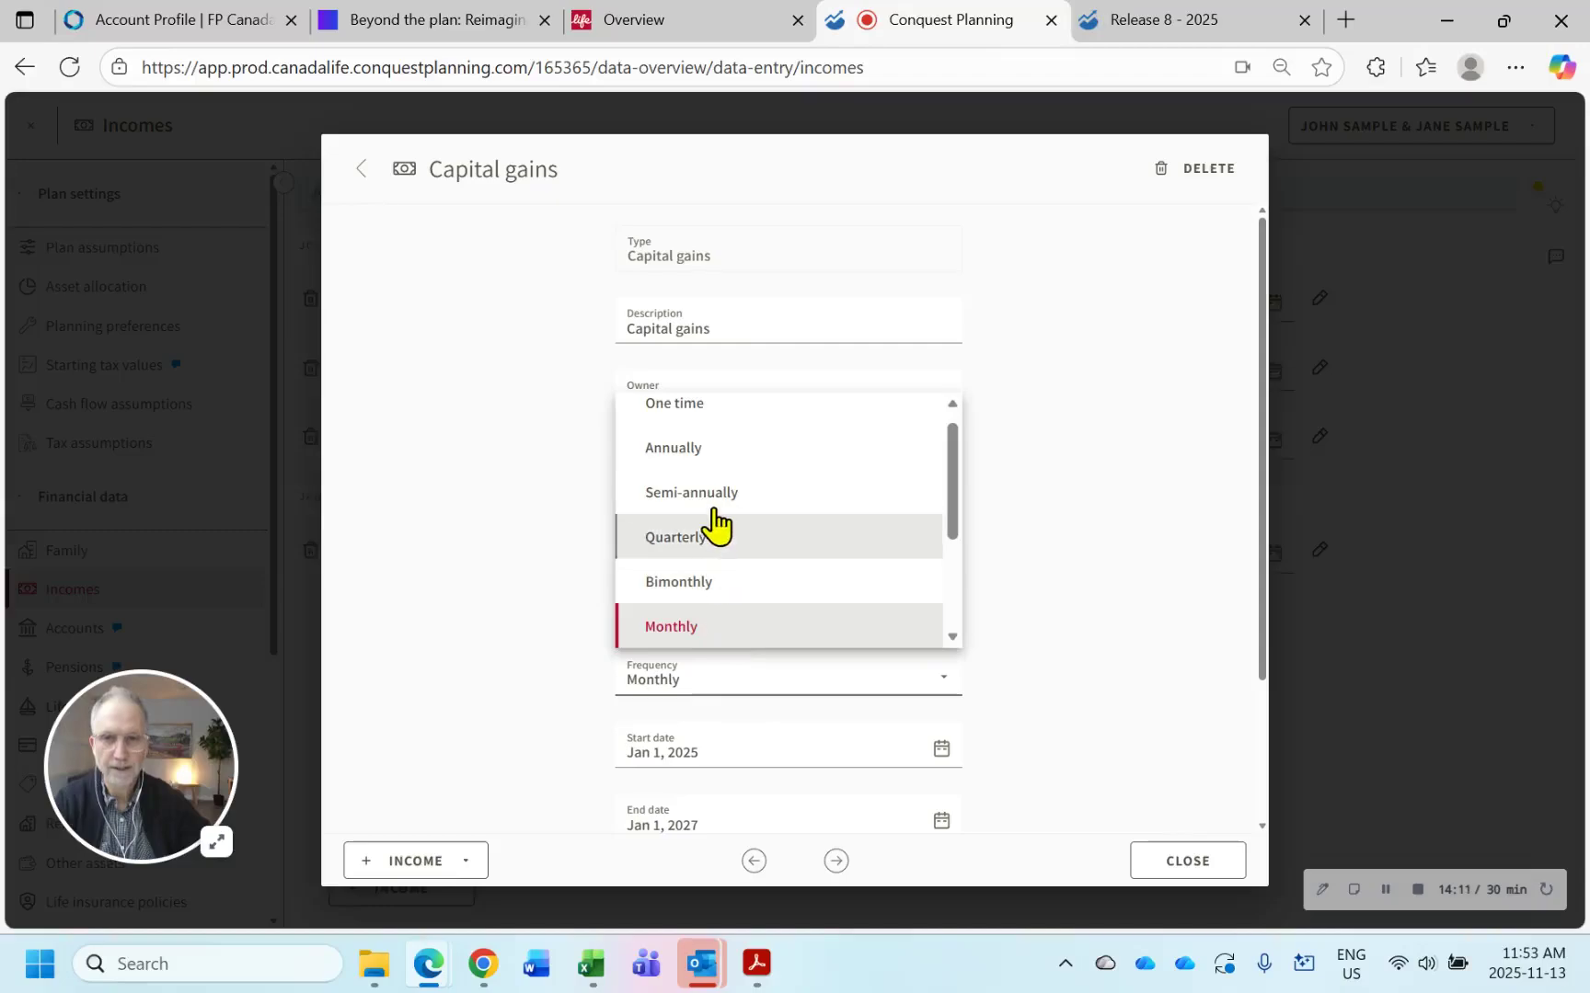
click(727, 451)
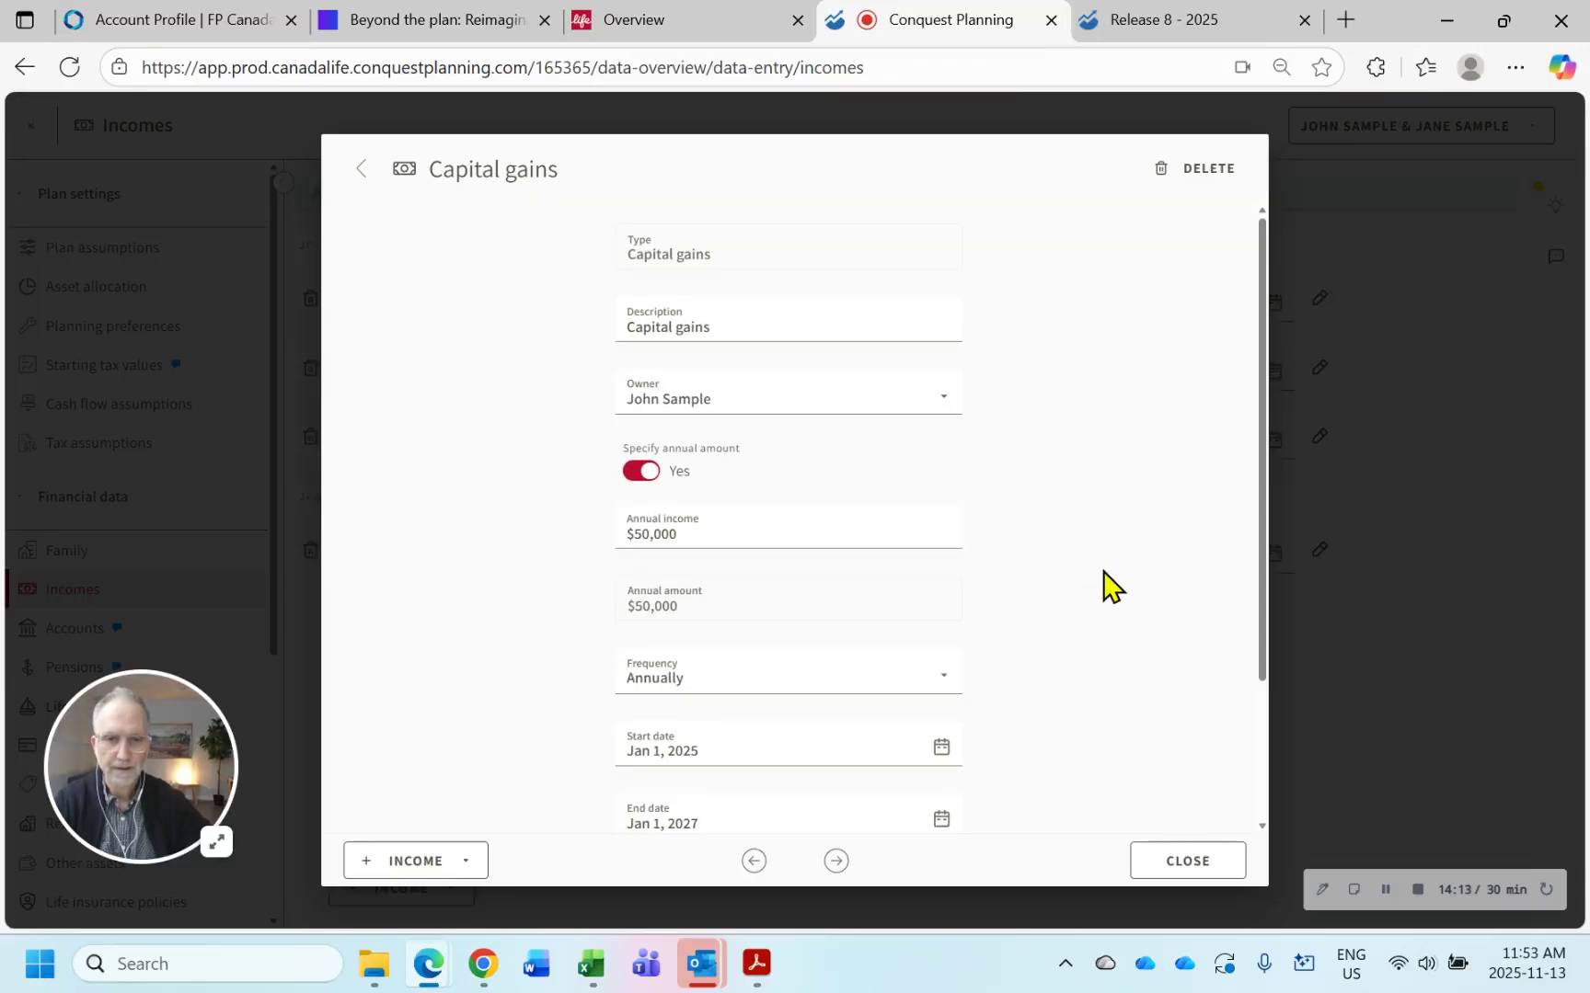
scroll(1109, 586, down, 2)
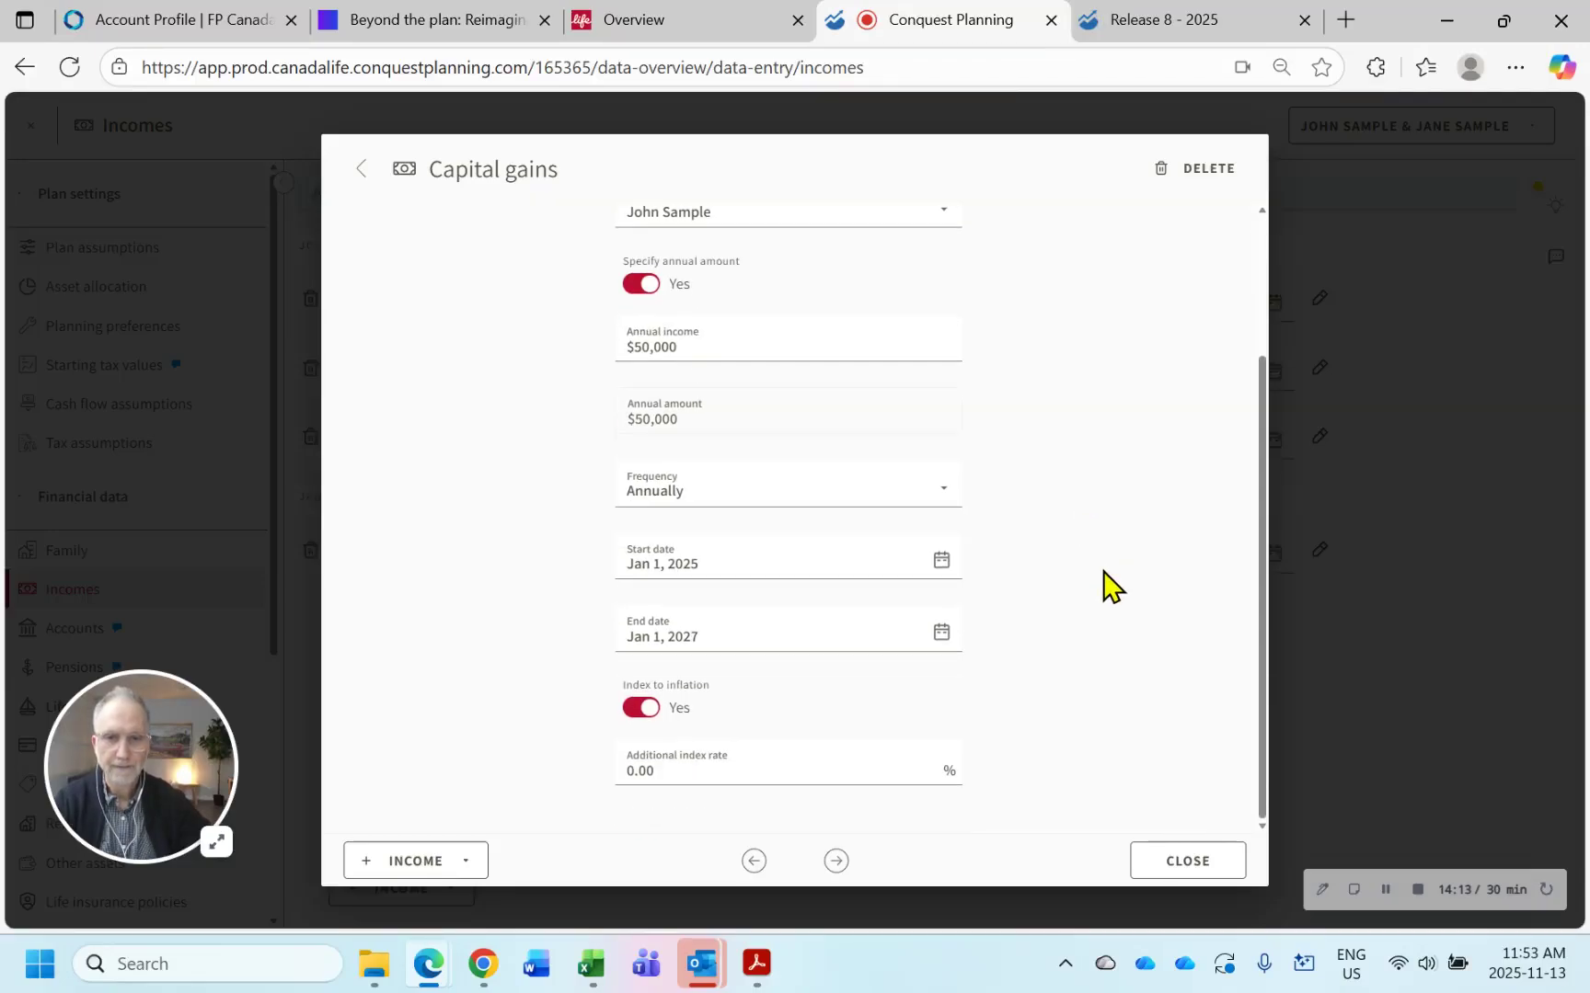
click(1196, 856)
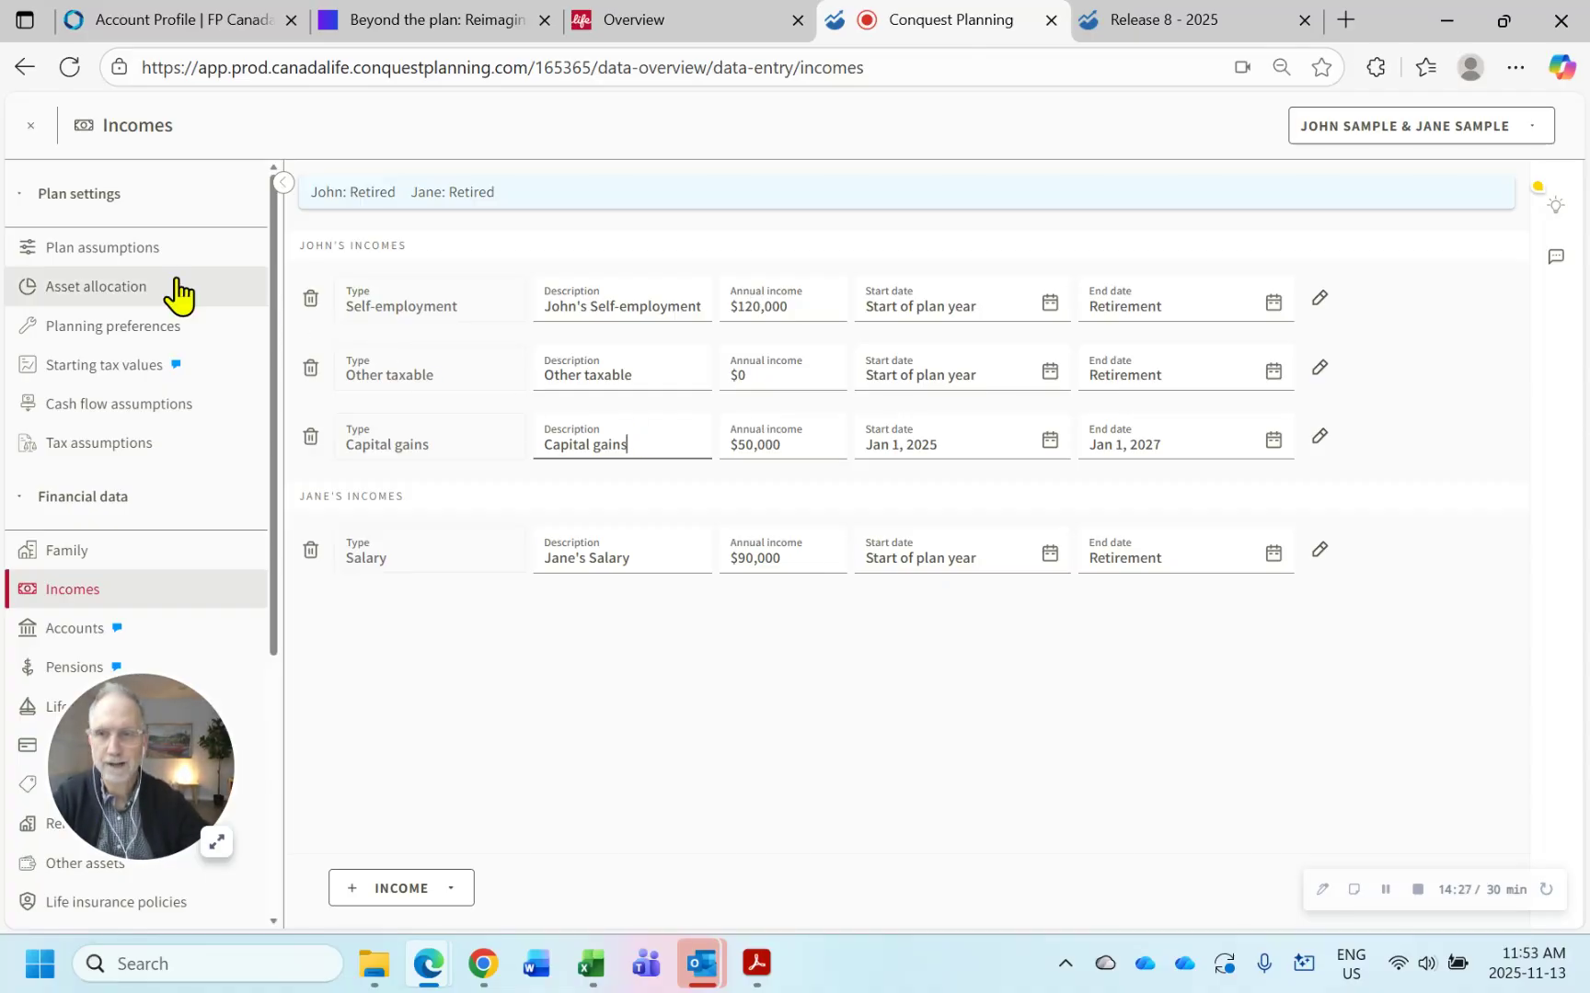
- Open the audit reports from the client data and view the Cash flow summary for 2025
click(33, 125)
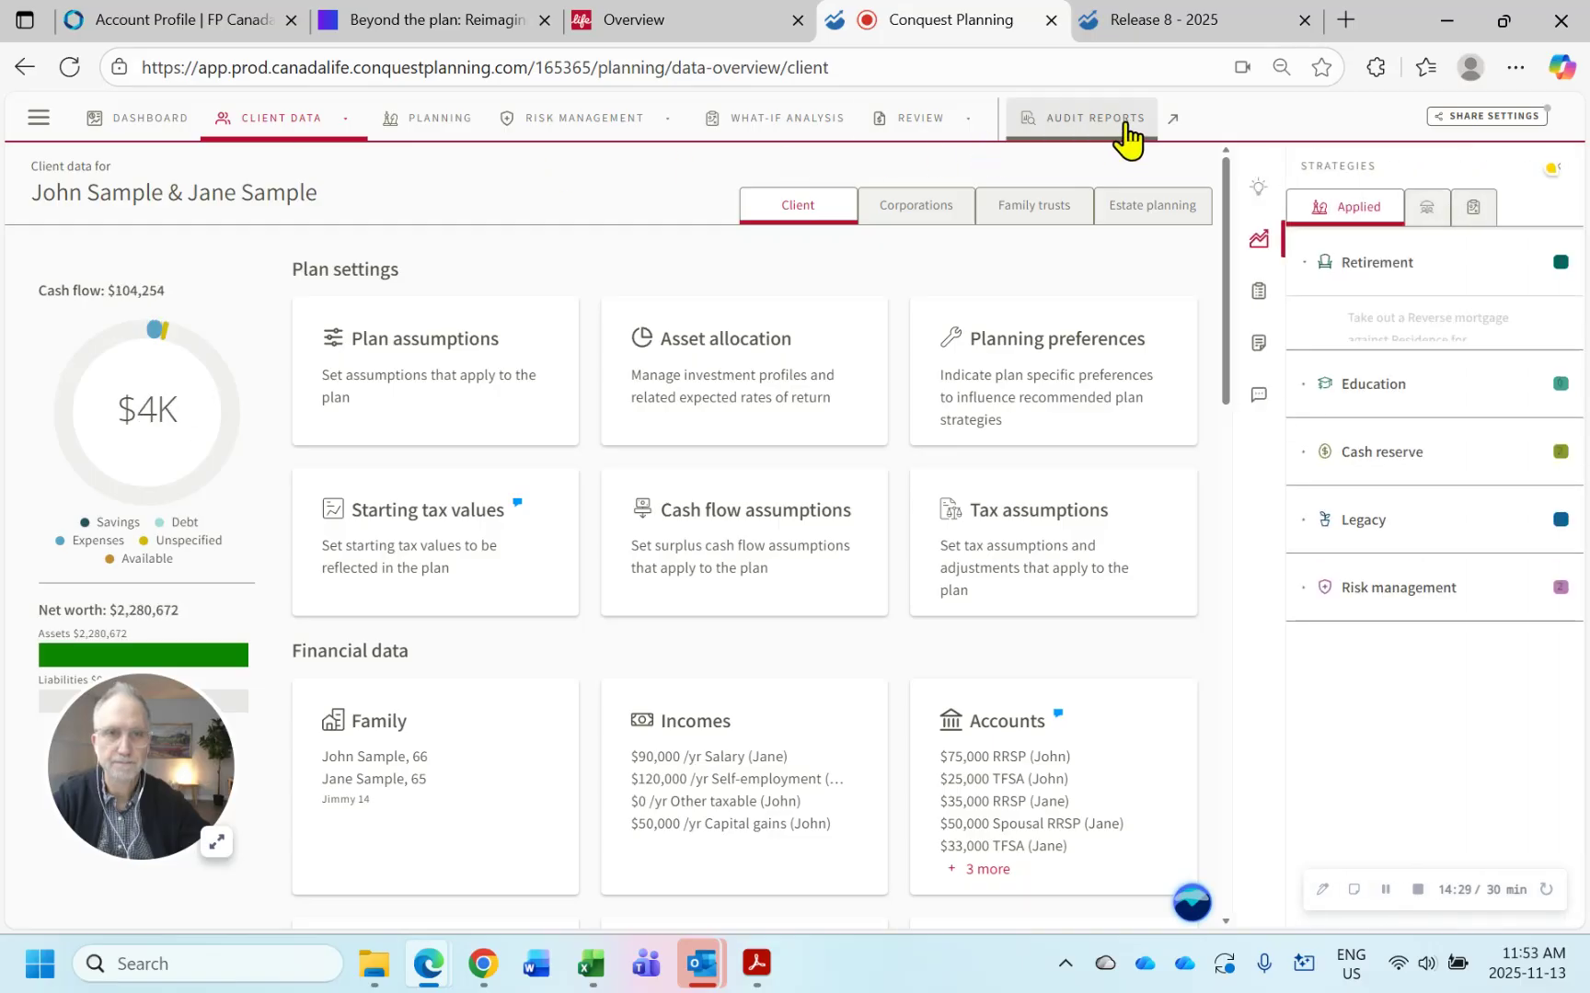
click(1182, 121)
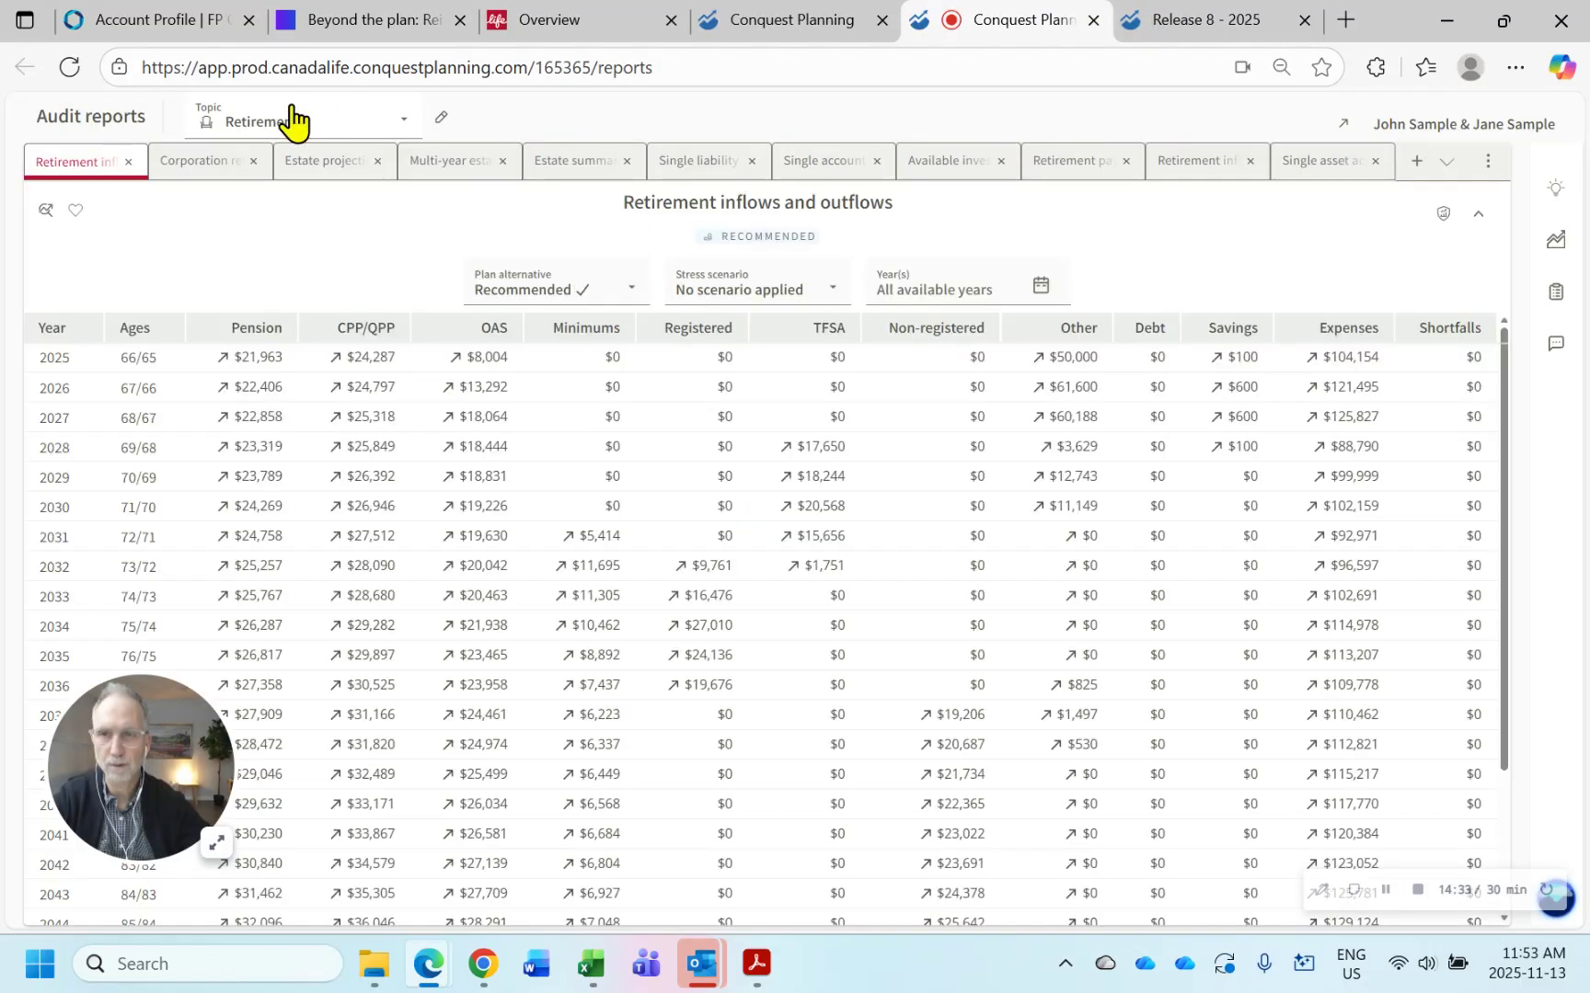
click(297, 129)
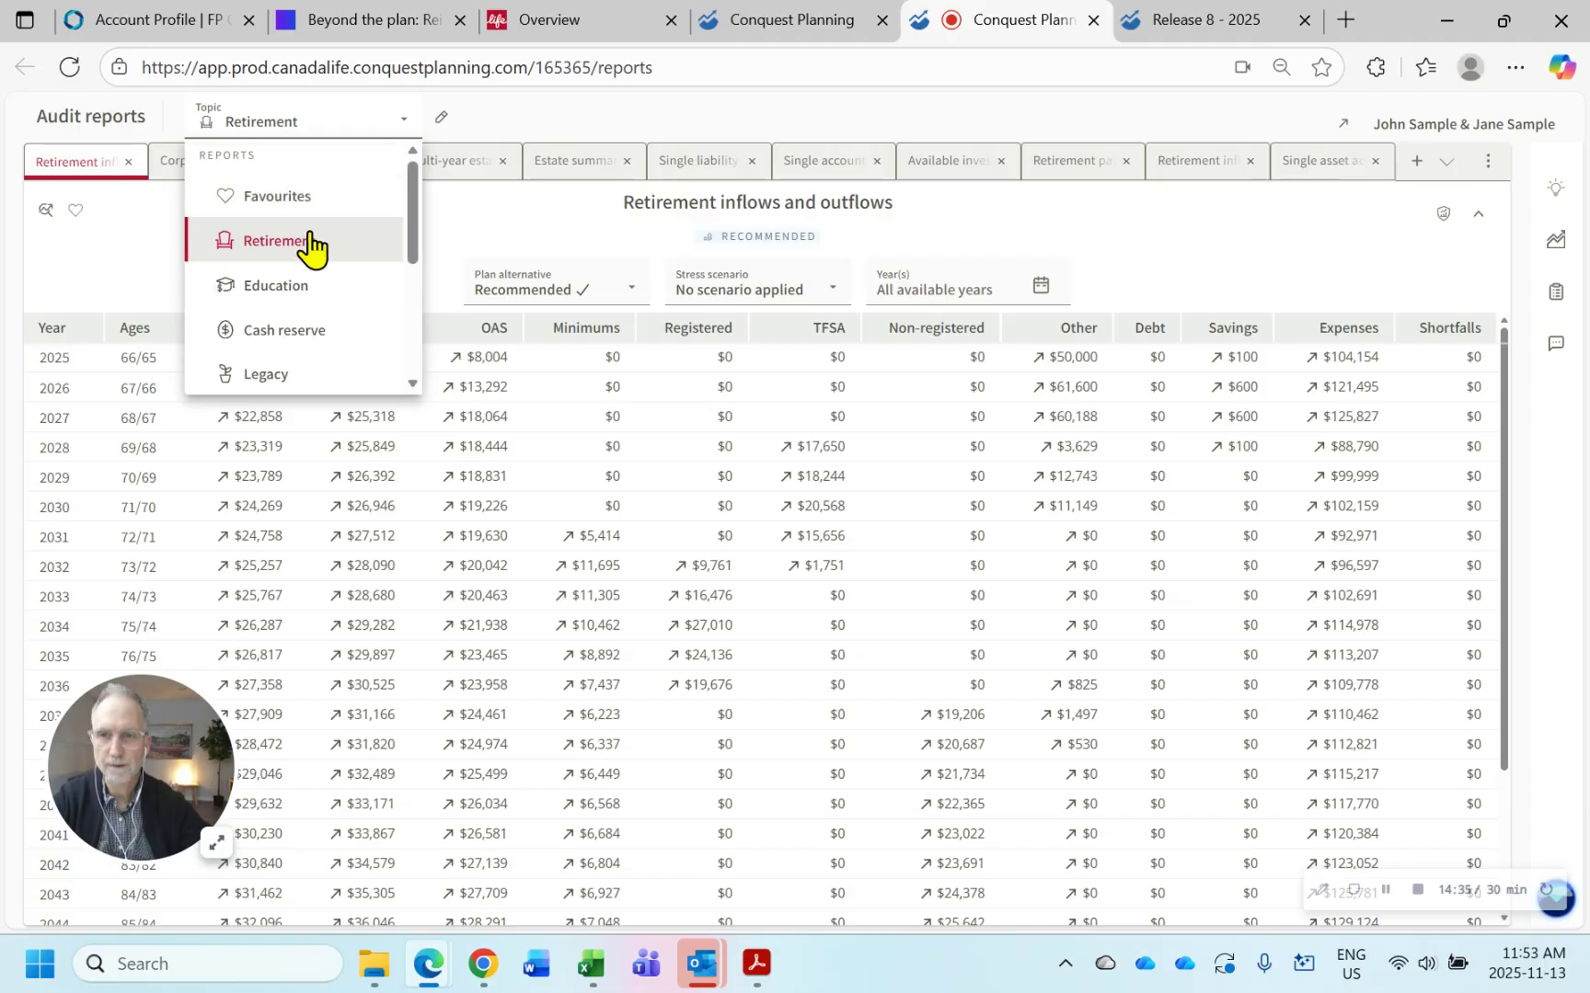
scroll(312, 241, down, 1)
click(312, 296)
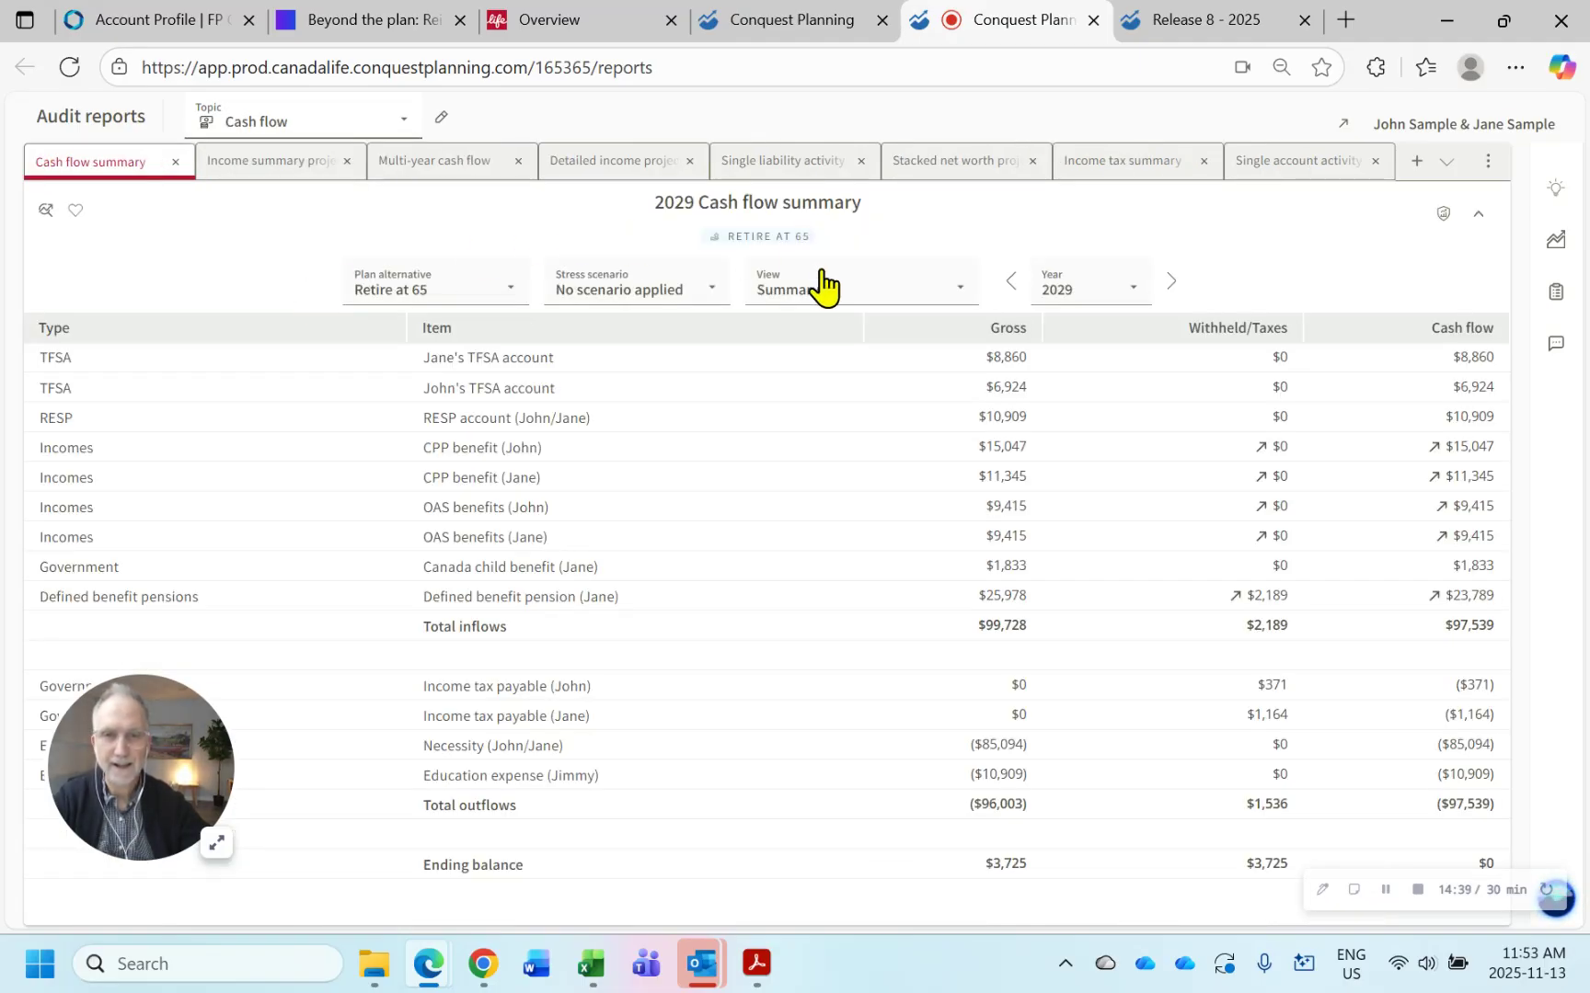
click(1107, 301)
click(1104, 329)
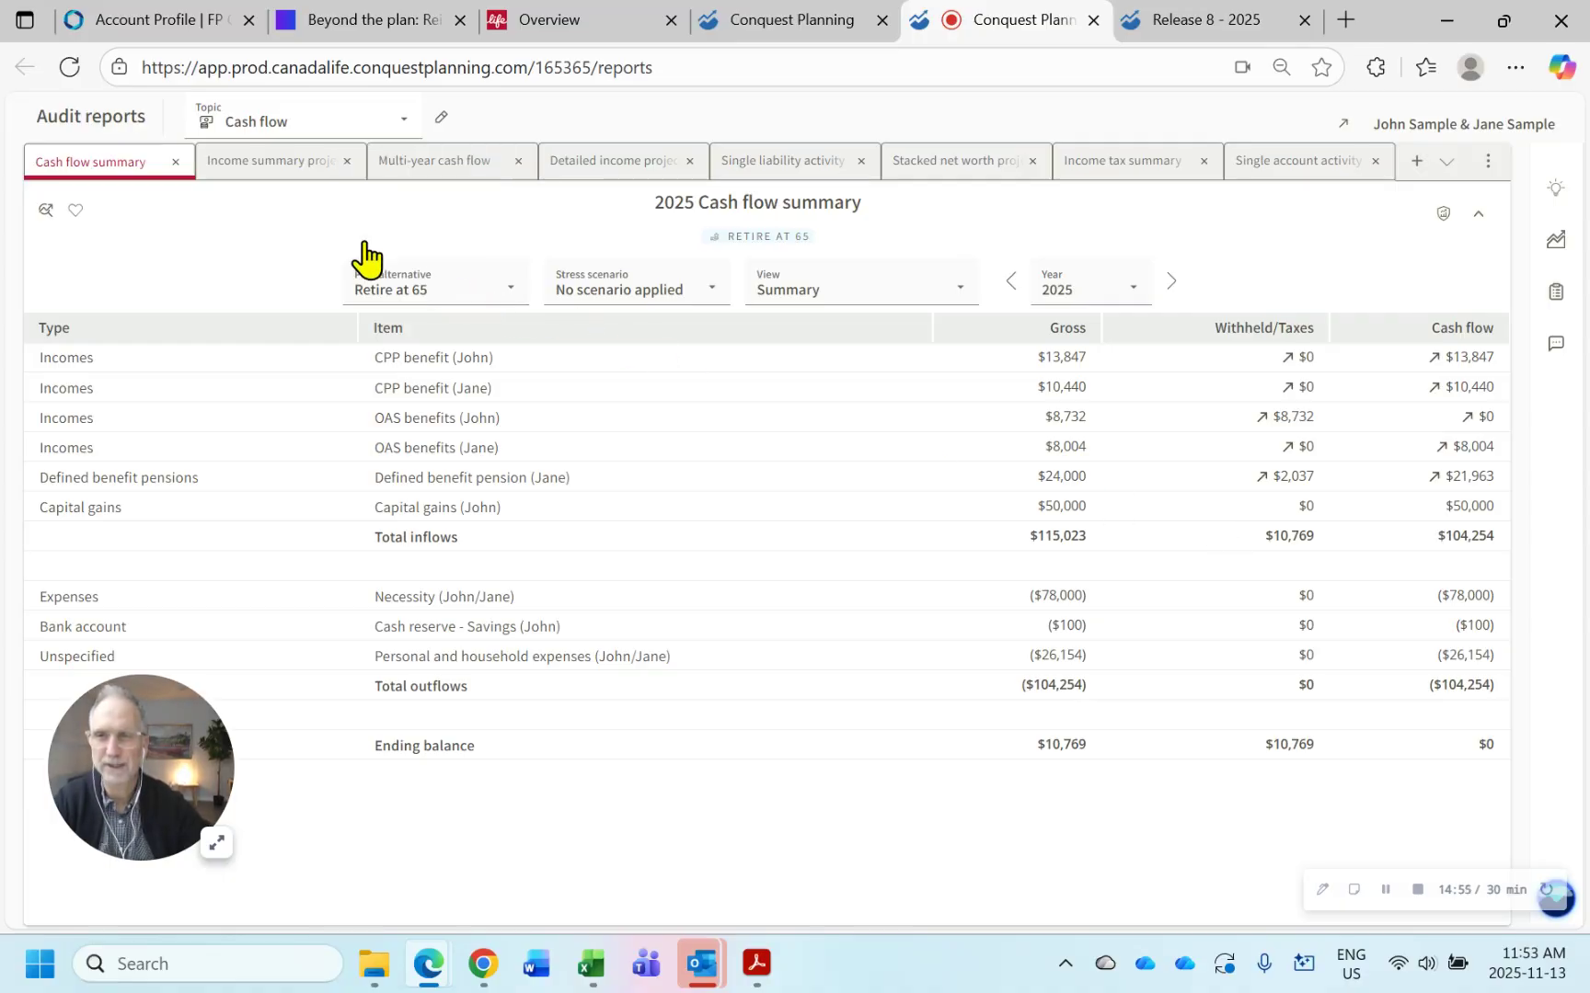
- Switch the audit reports to Income tax and examine capital gains and capital loss deductions in the annual and multi-year tax summaries
click(313, 134)
scroll(341, 244, down, 3)
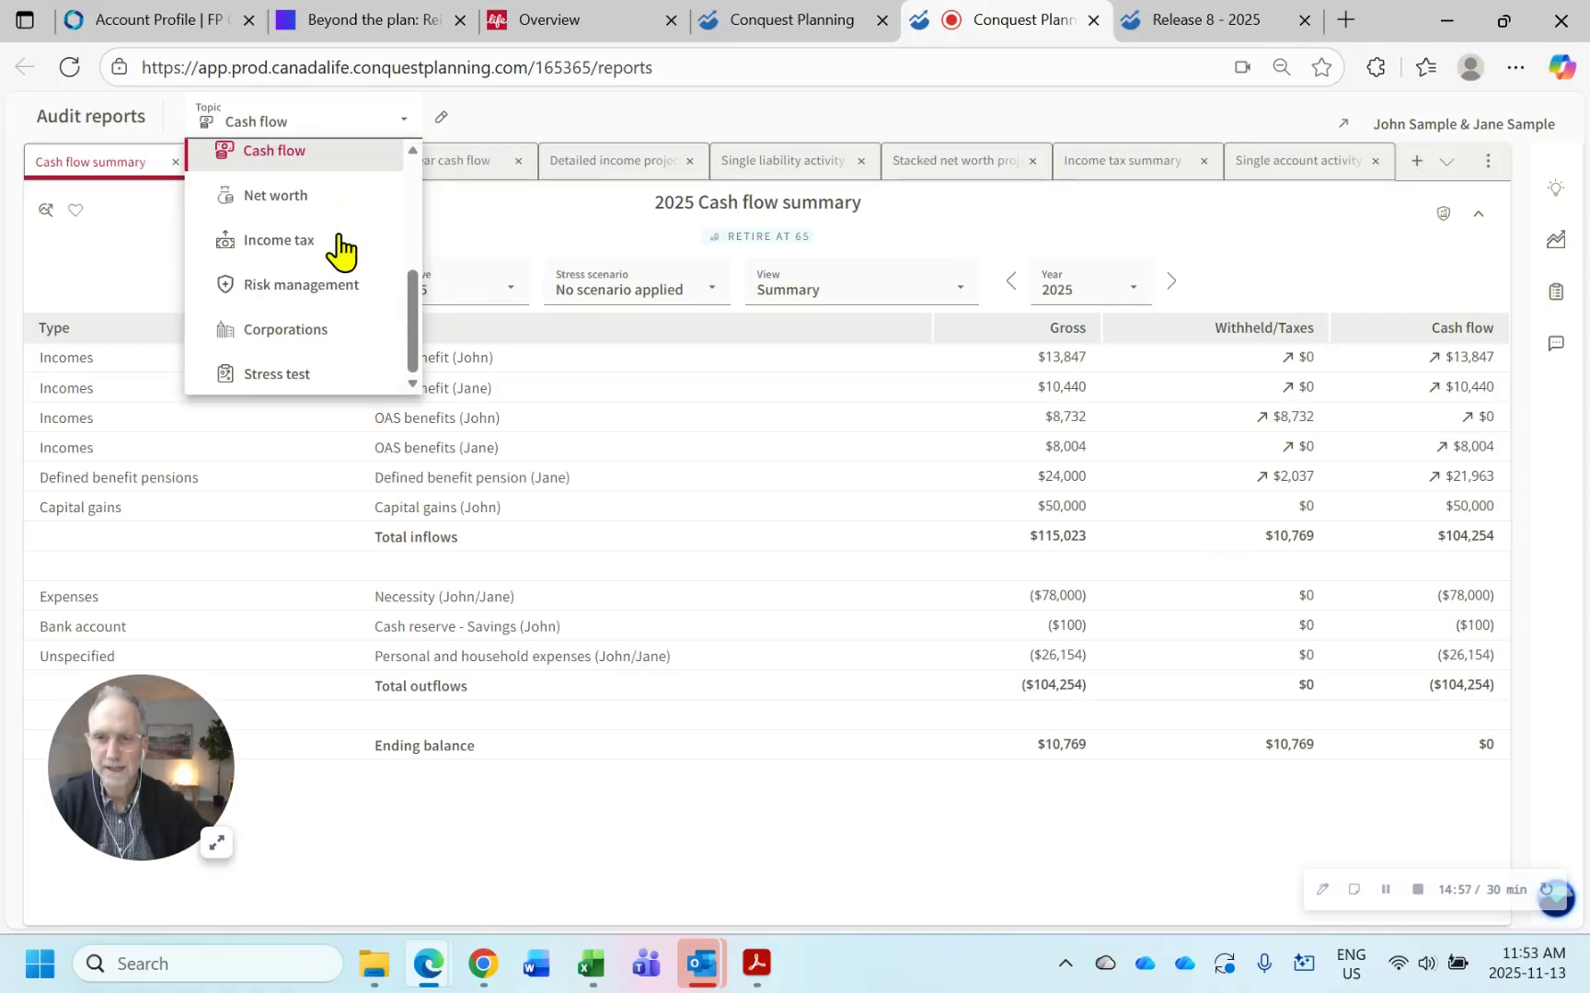
click(317, 250)
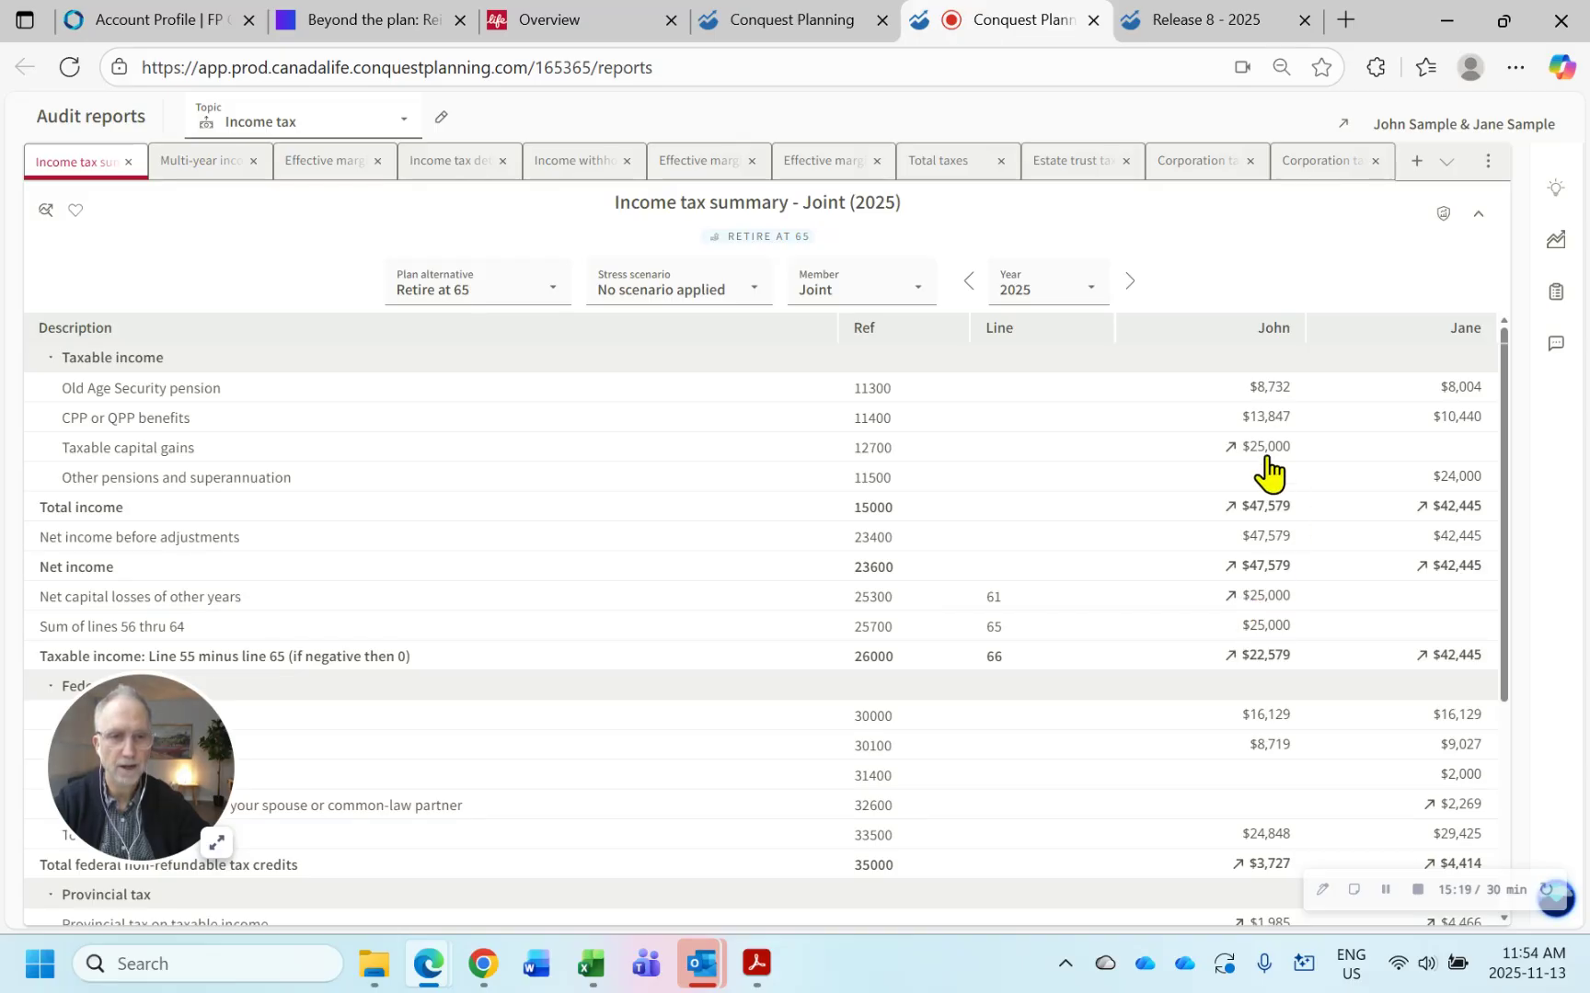
click(217, 165)
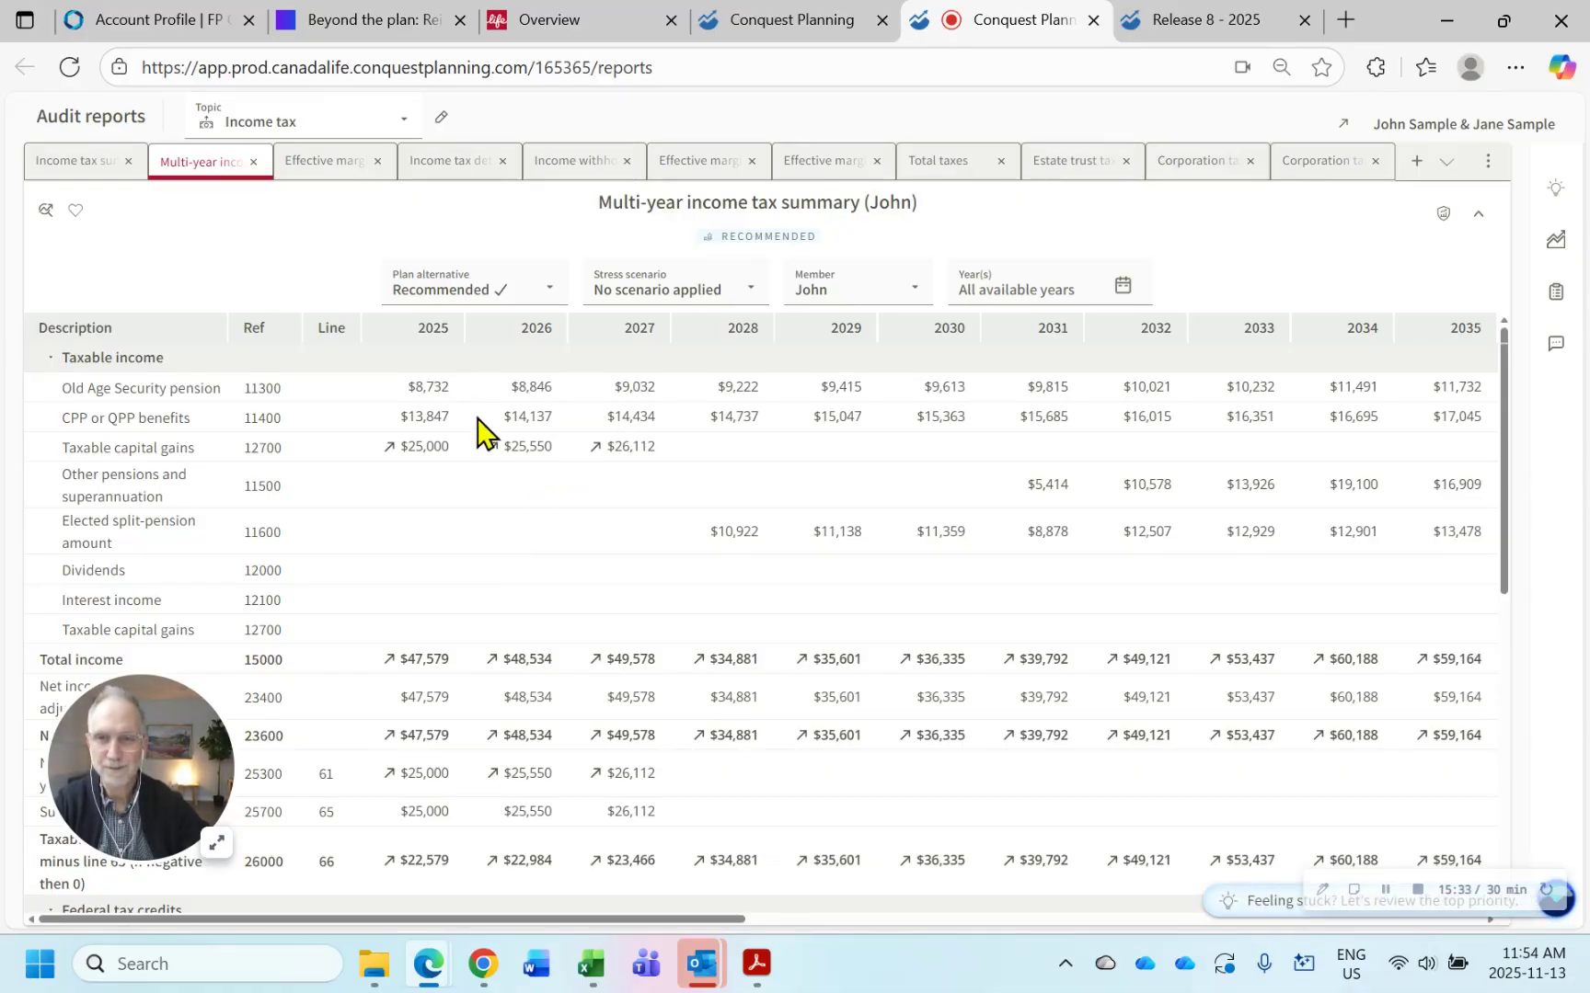
scroll(455, 490, down, 3)
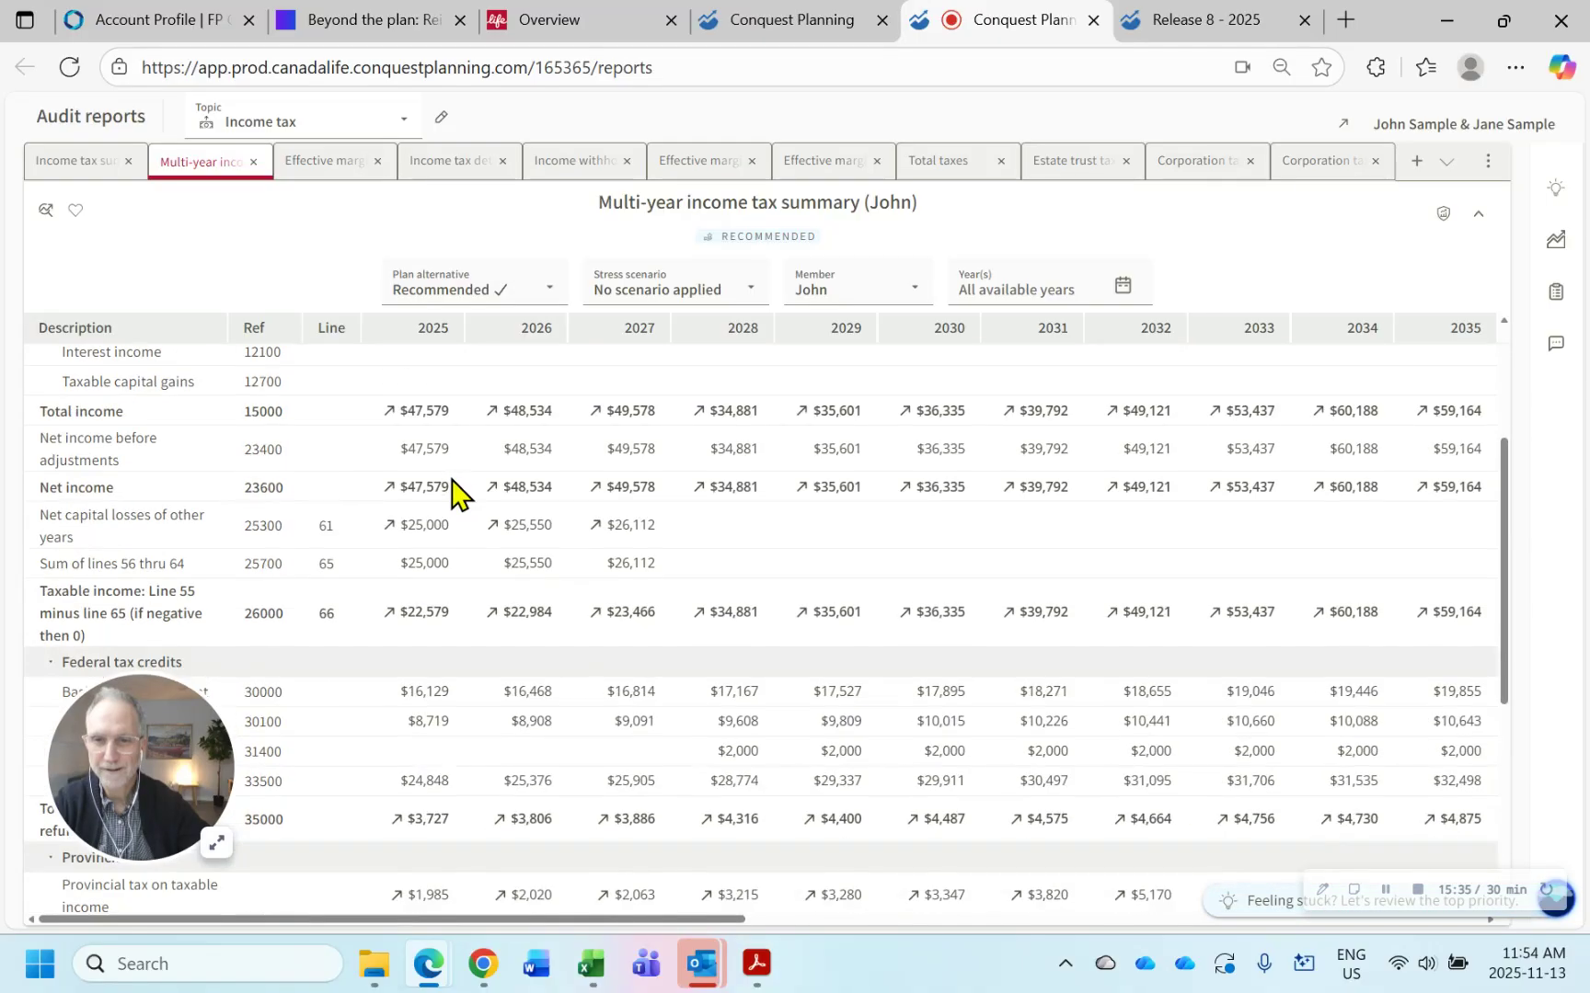
scroll(423, 542, up, 2)
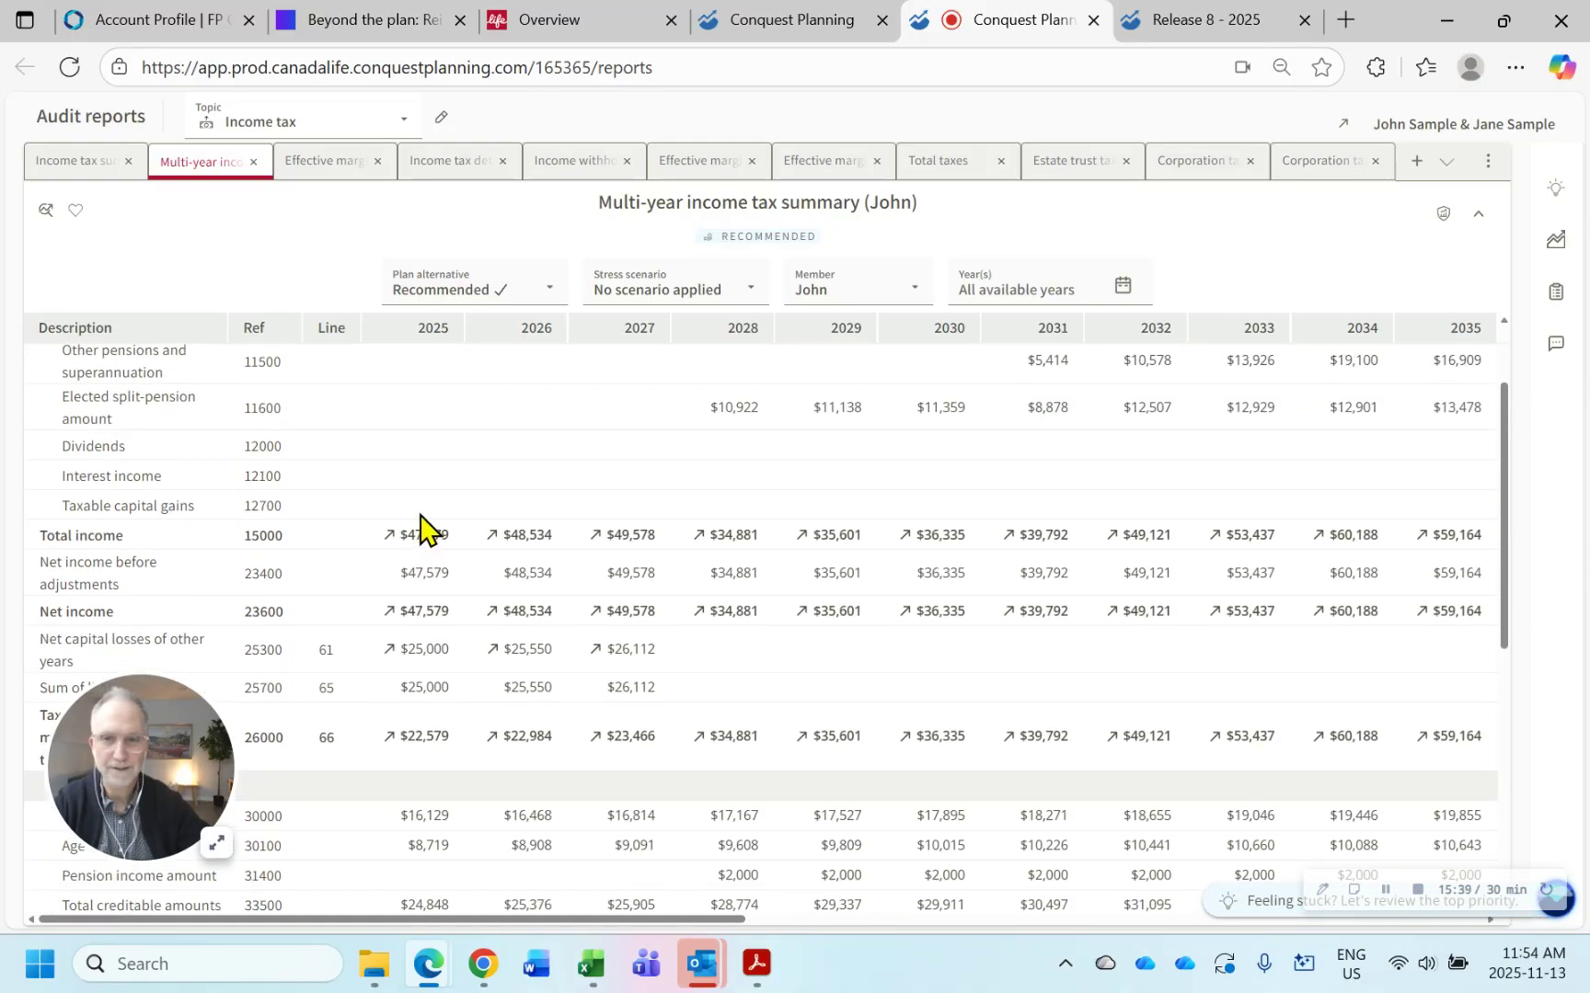
- Examine taxable income after net capital losses in the multi-year income tax summary and return to the Income tax summary
scroll(438, 658, down, 2)
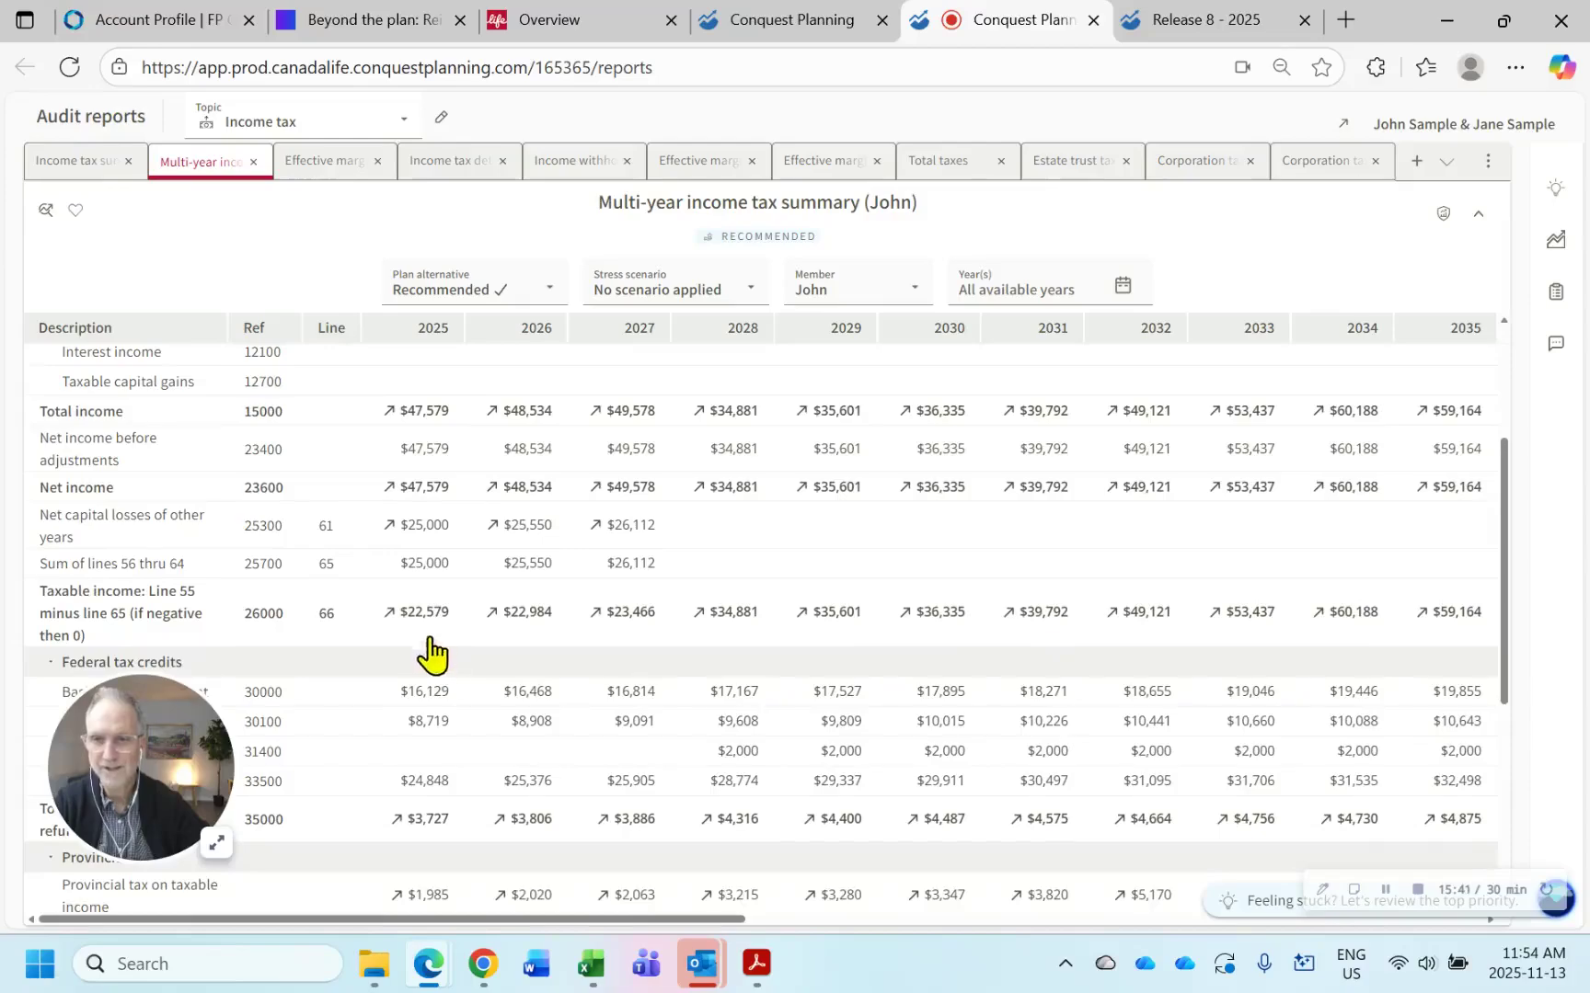
scroll(432, 655, up, 2)
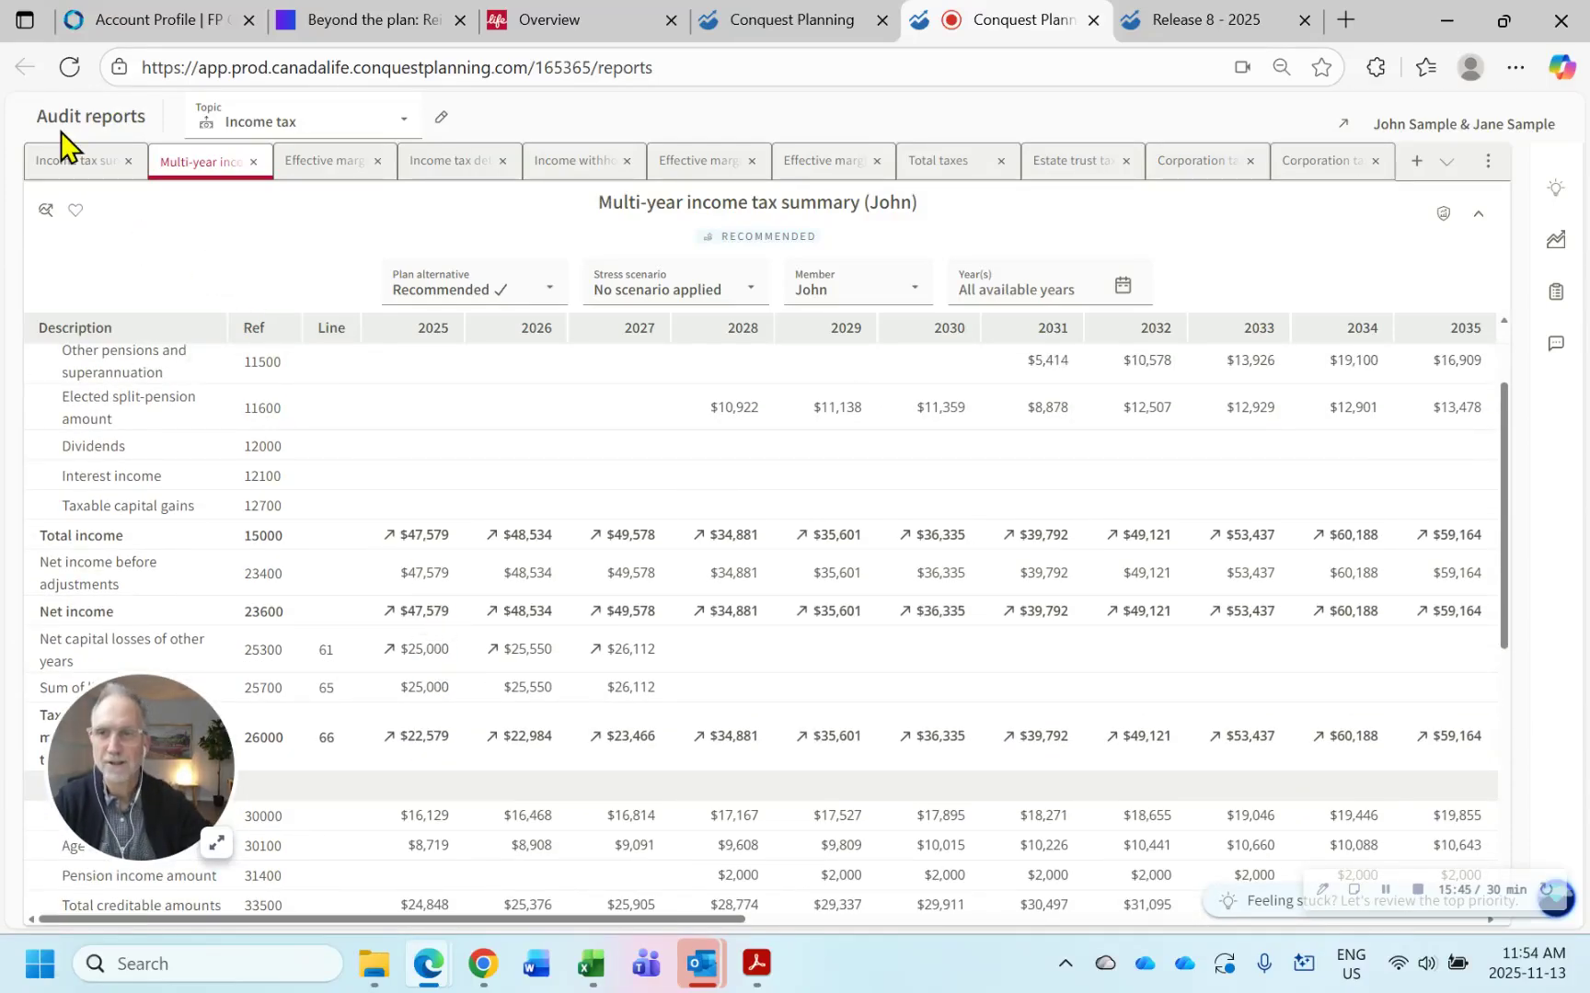
click(77, 163)
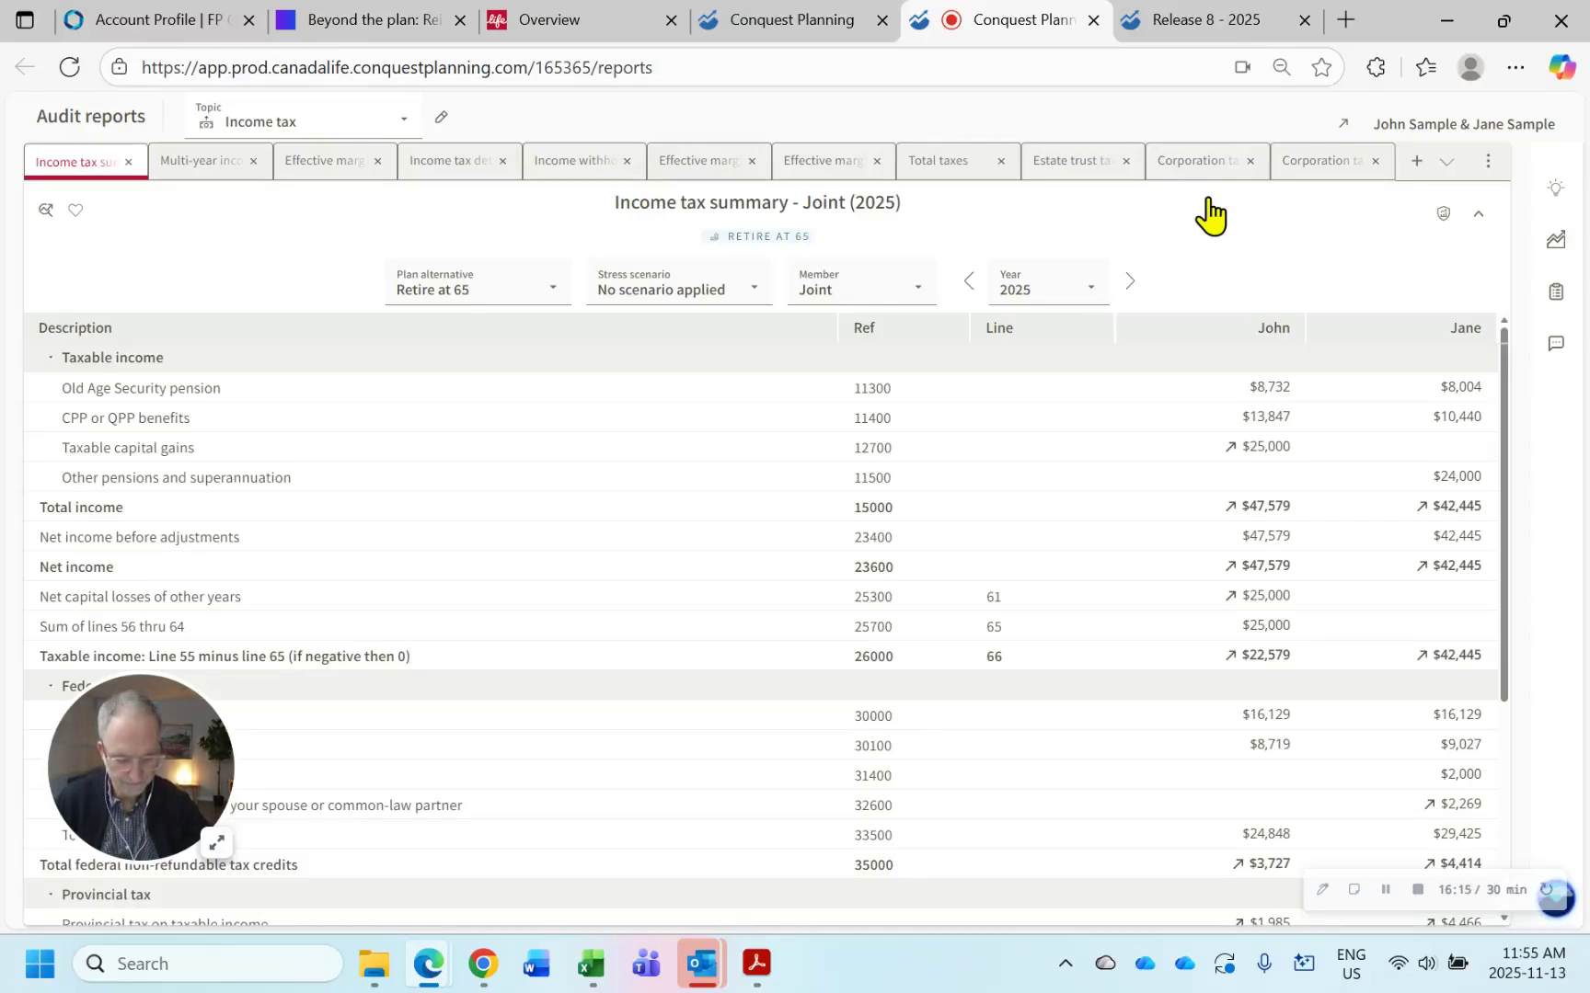
- Switch to the Release 8 - 2025 notes and read the Needs breakdown audit report enhancement for retired clients, viewing its chart enlarged
click(1201, 22)
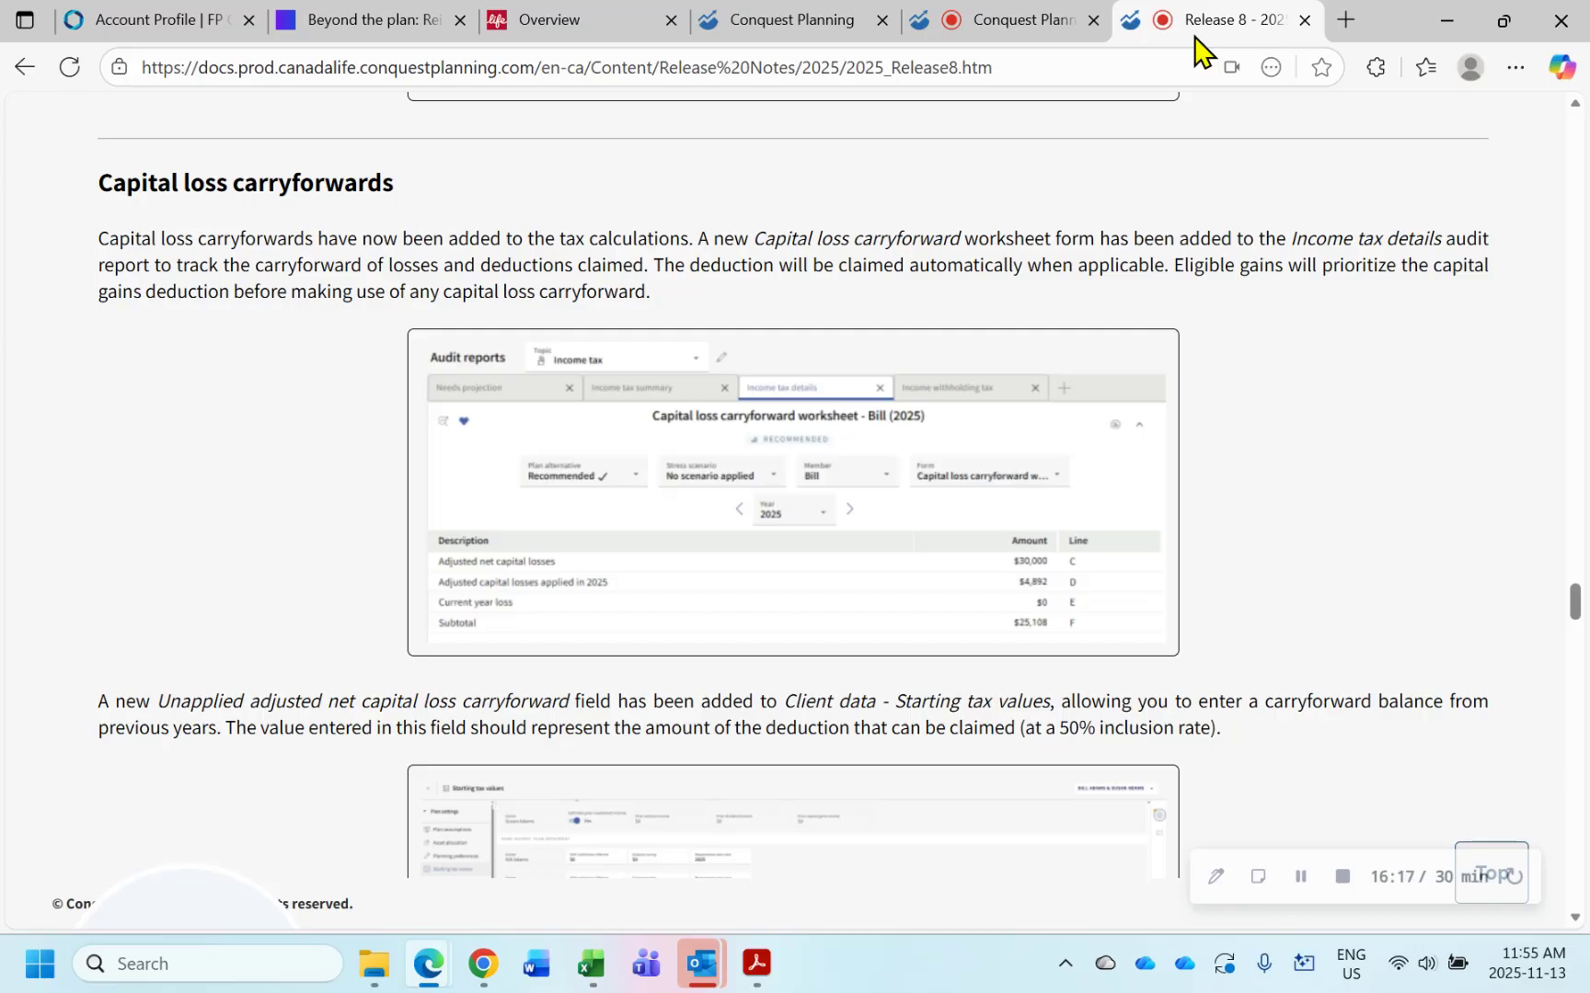
scroll(1324, 362, down, 5)
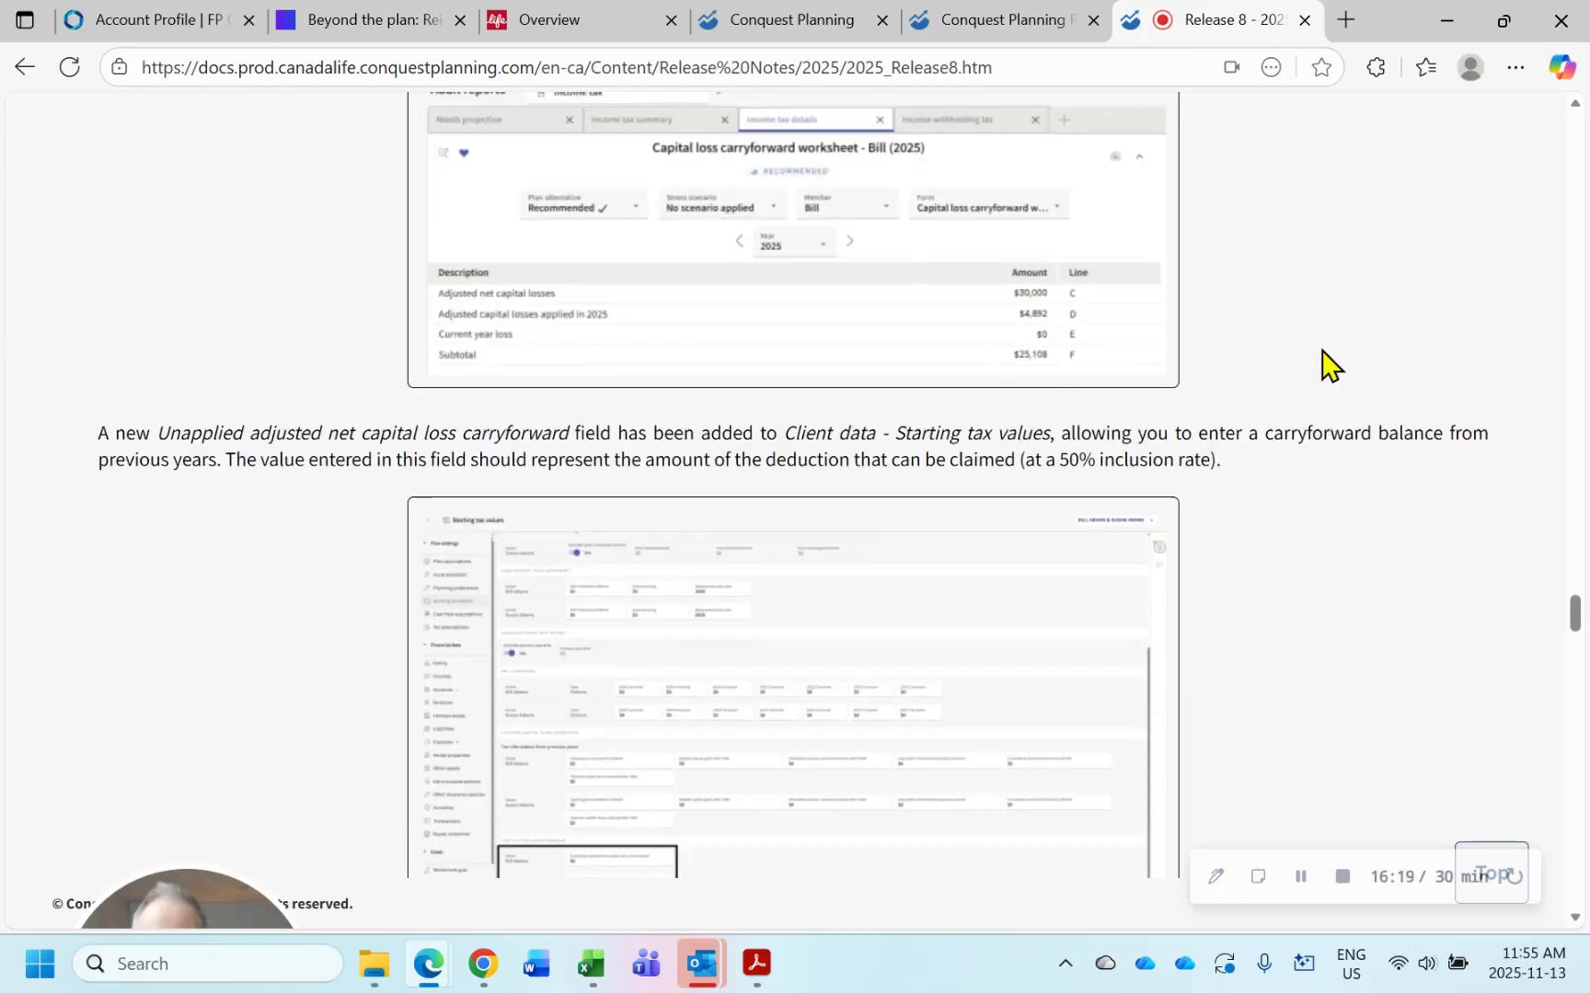
scroll(1326, 361, down, 5)
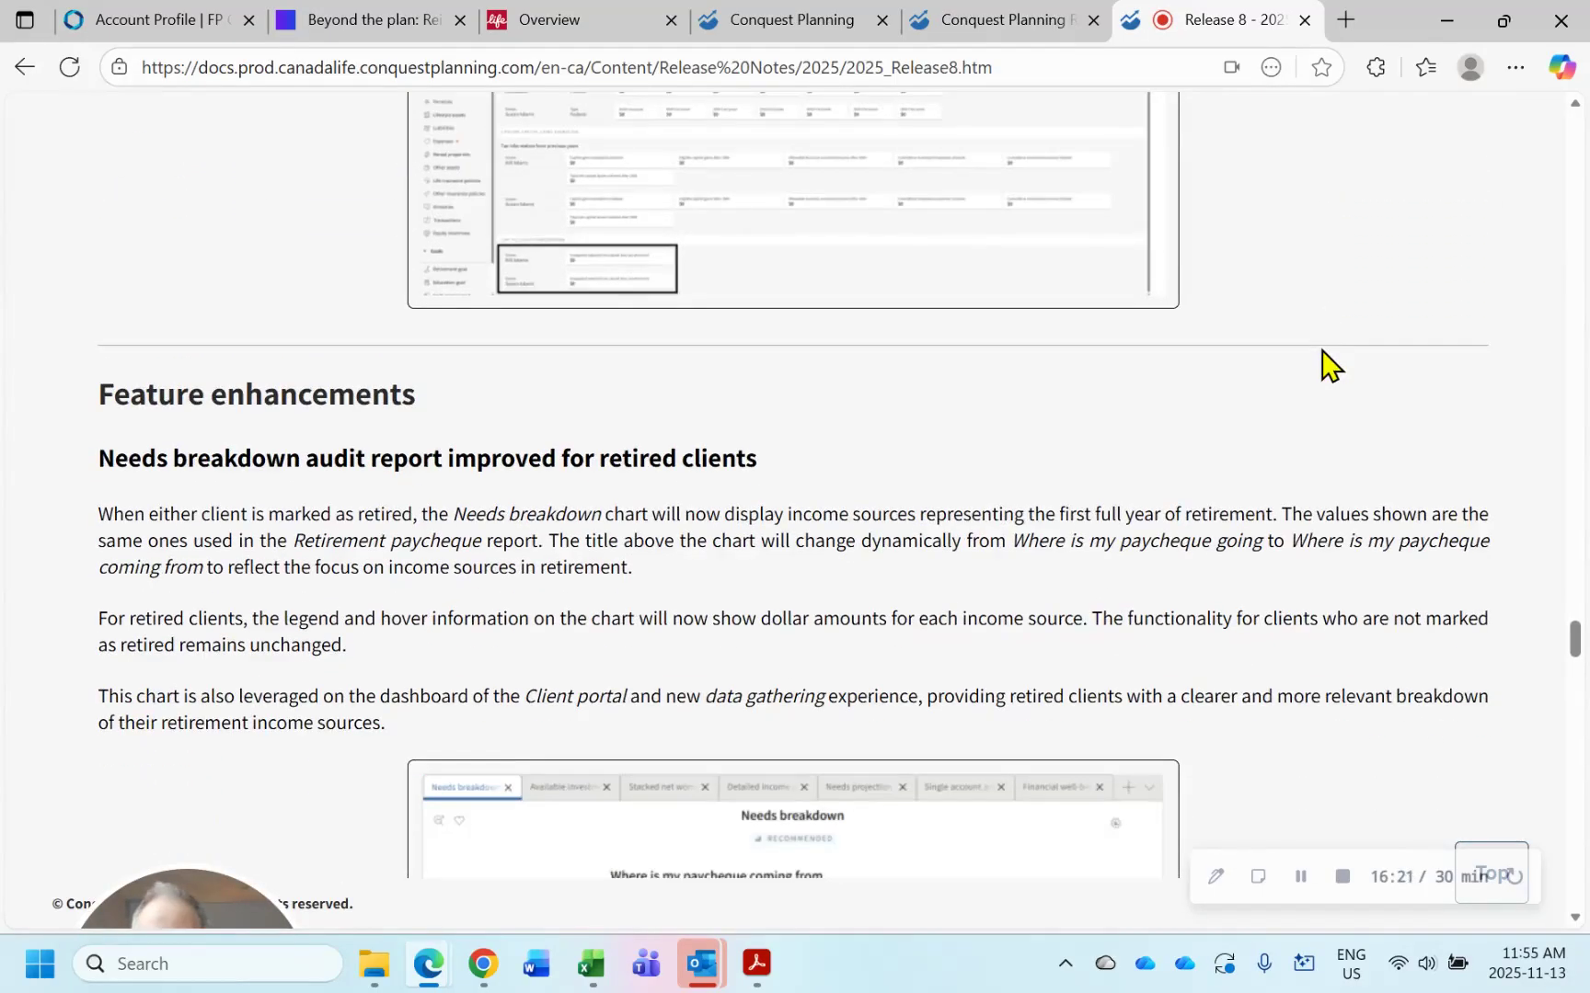
scroll(1326, 361, down, 1)
scroll(1327, 365, down, 1)
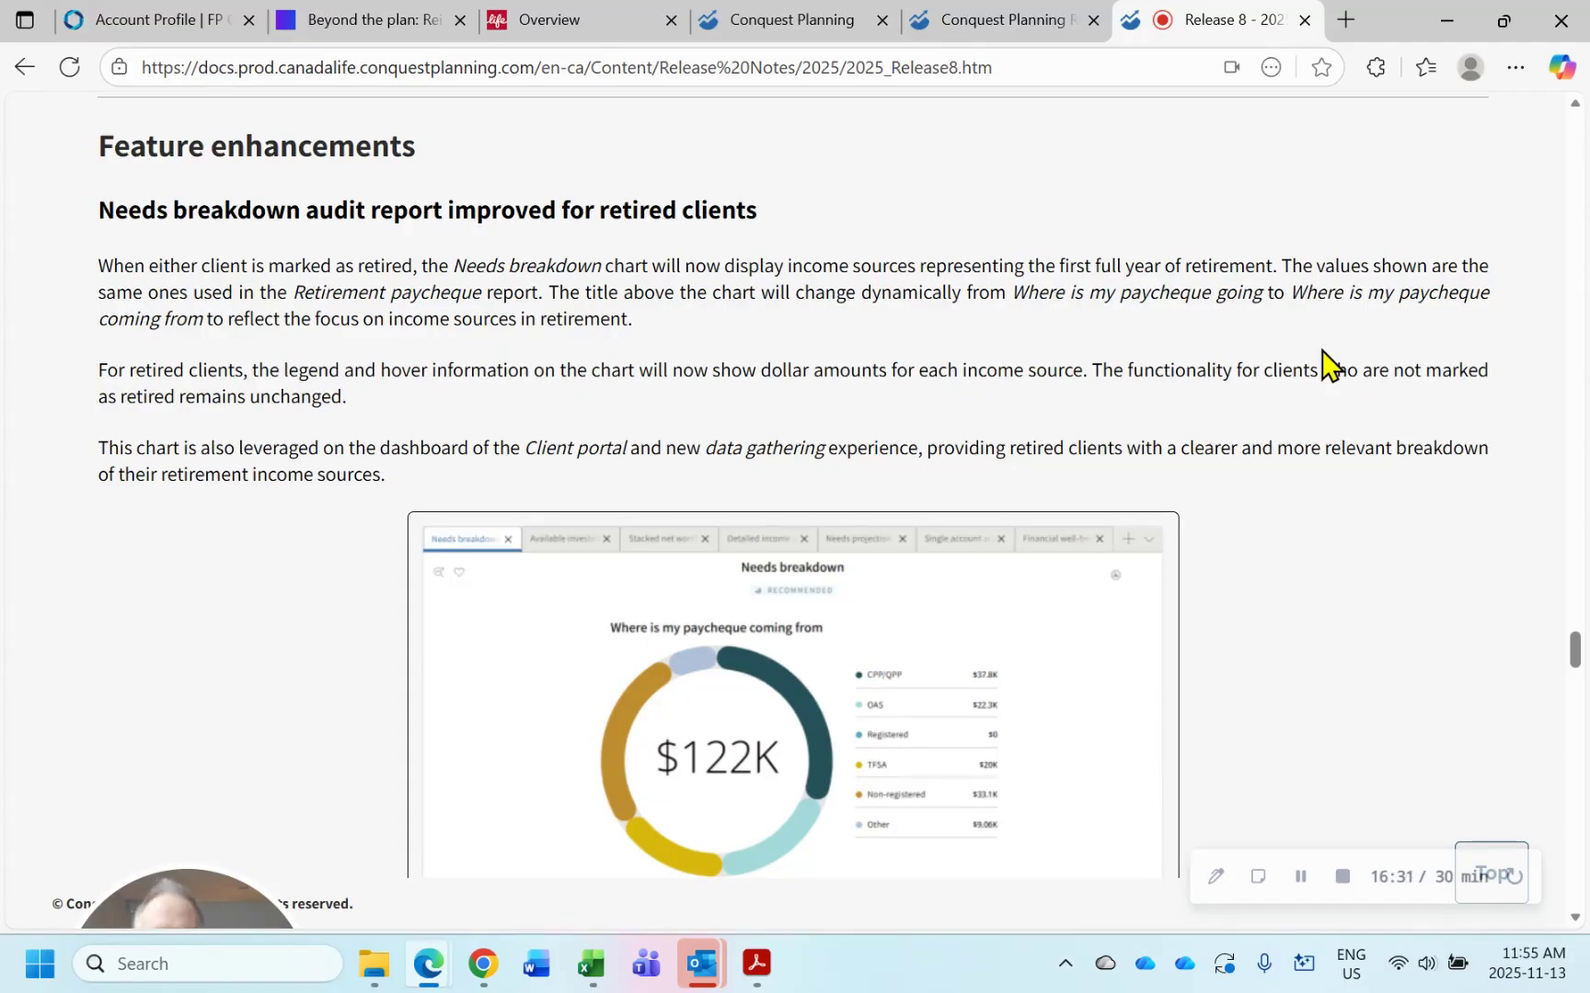
scroll(1321, 370, down, 1)
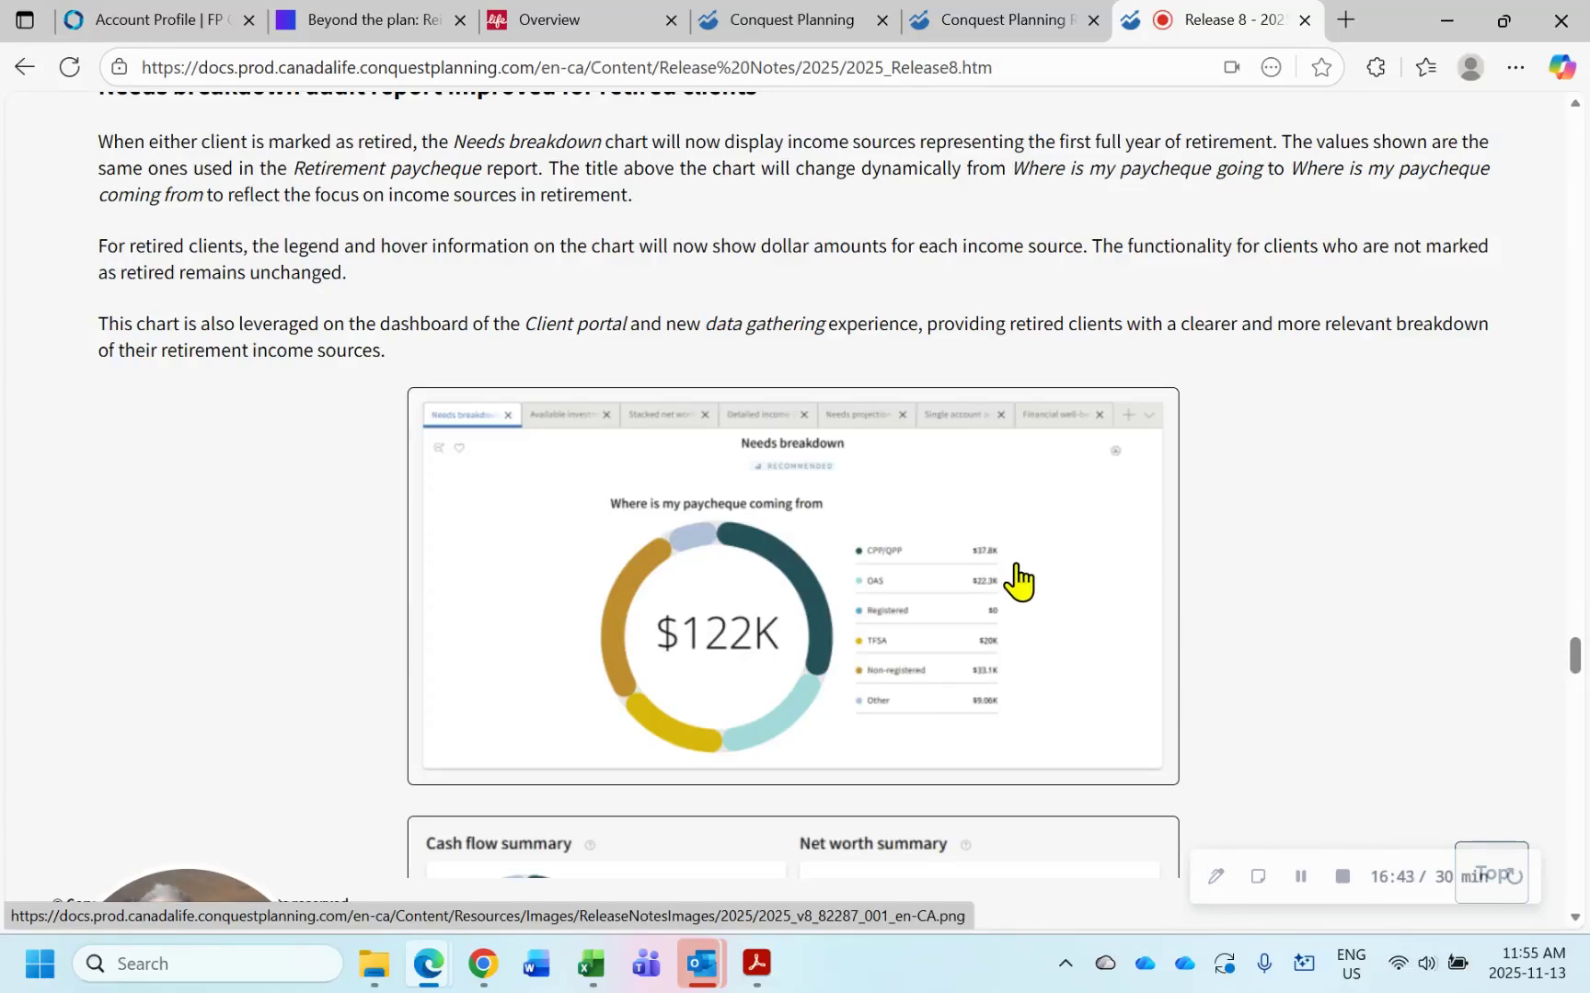
click(1012, 626)
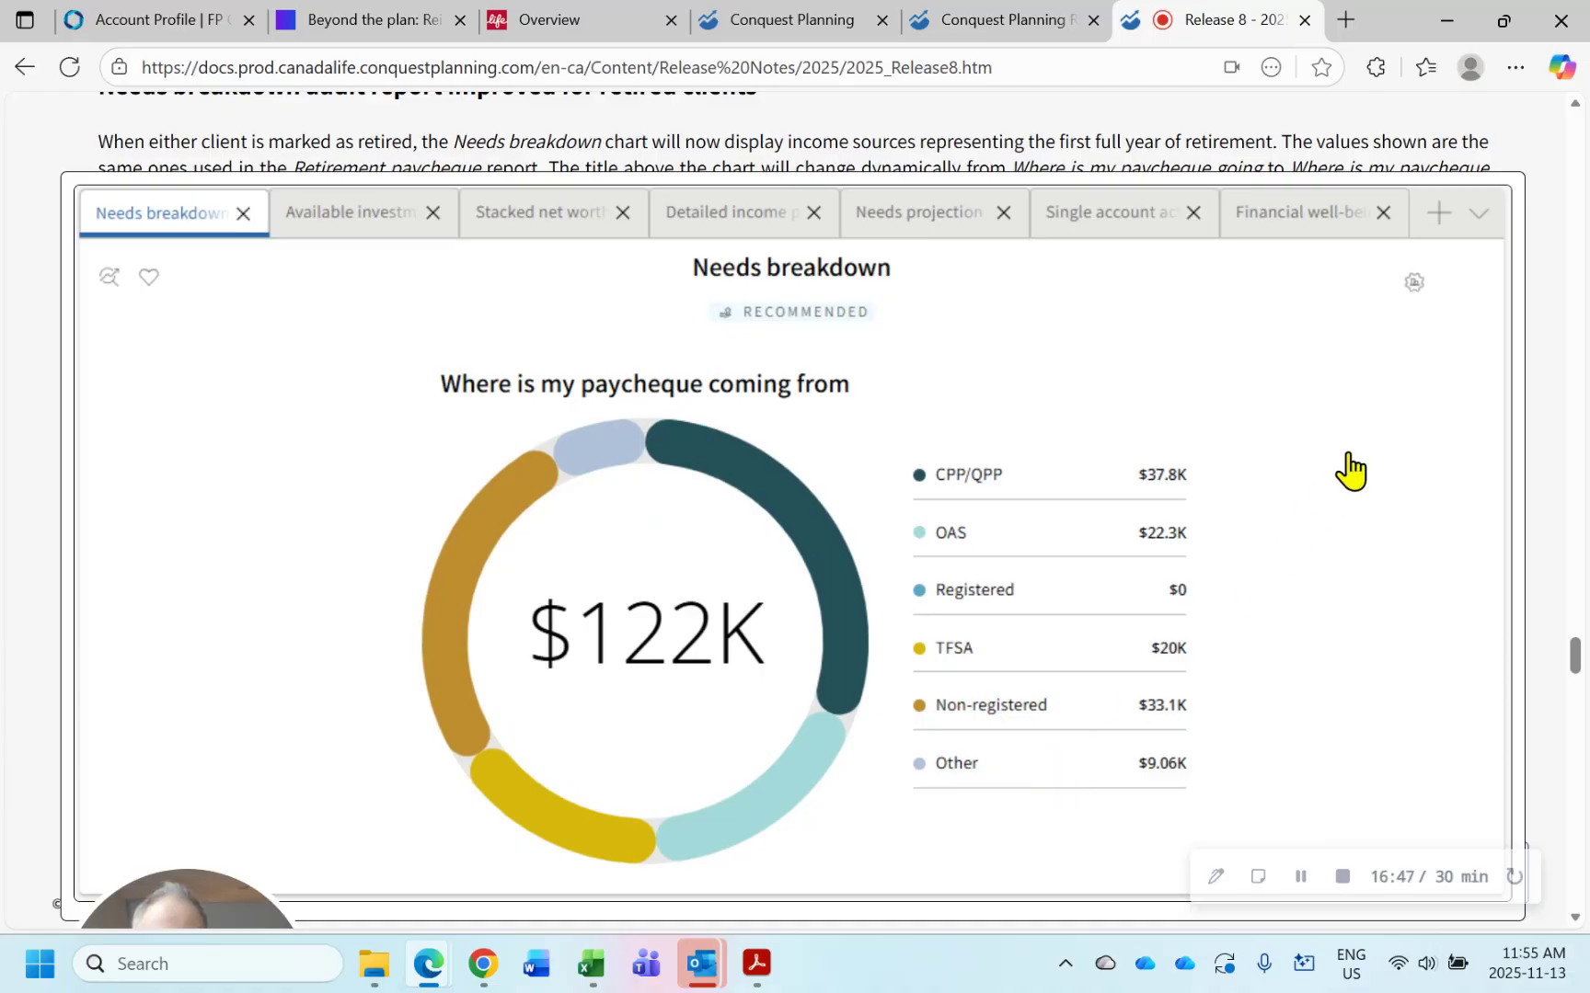
click(906, 315)
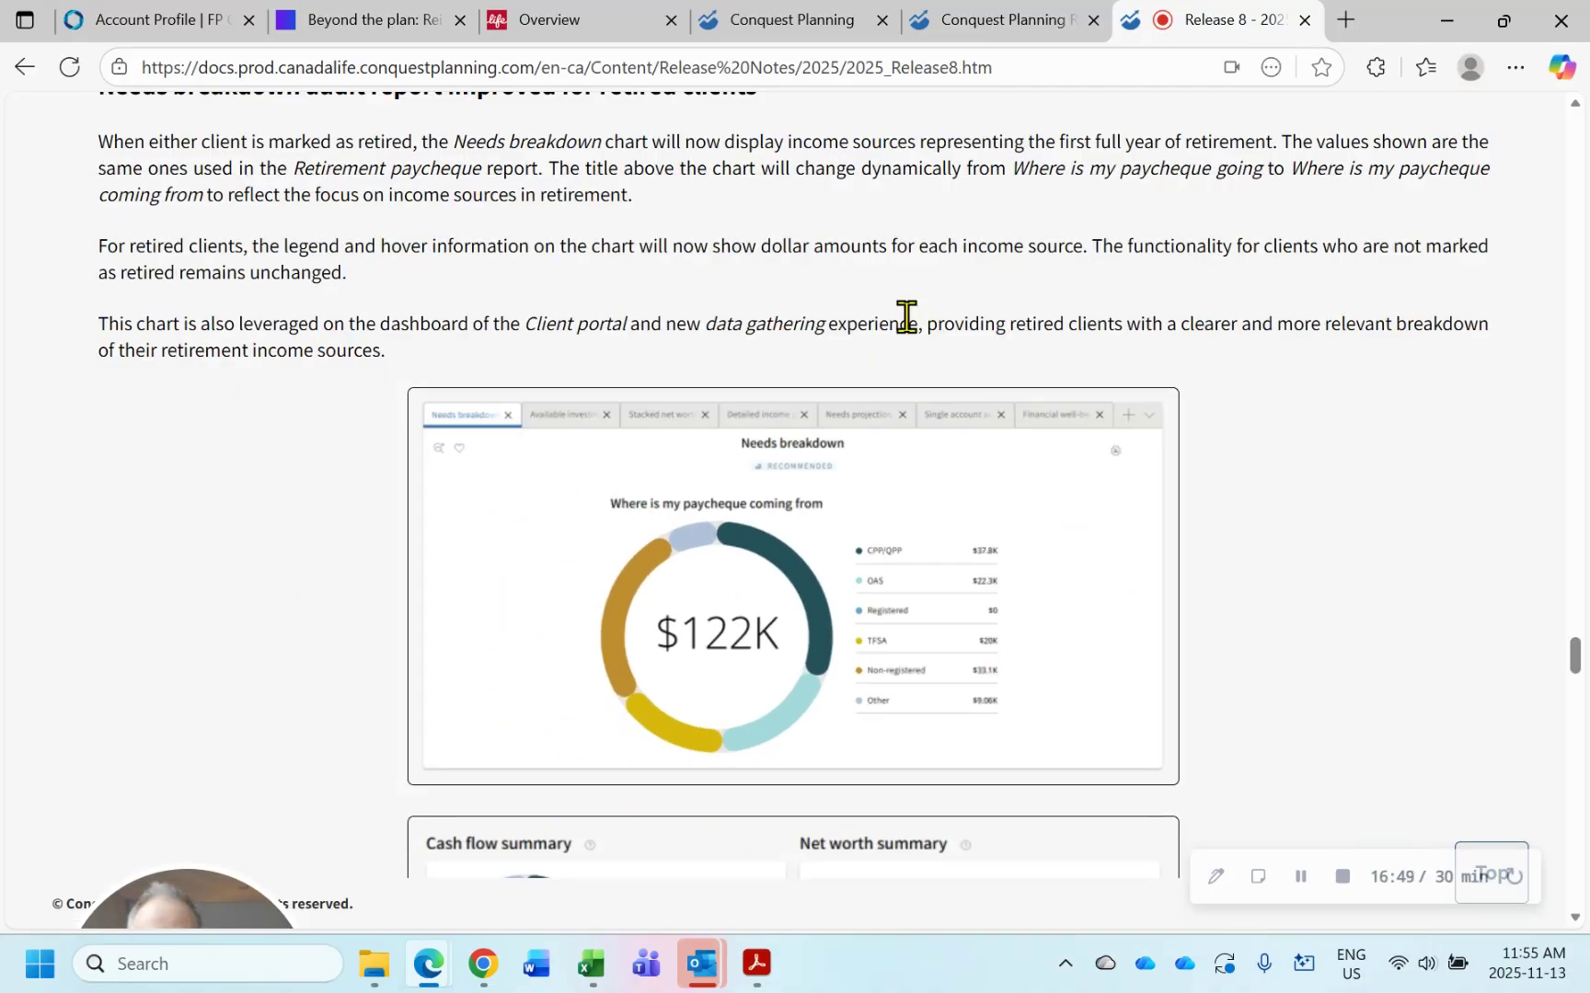
- Return to the client's plan in Conquest Planning and add the Needs breakdown report to the Planning page in a new report tab
click(1040, 30)
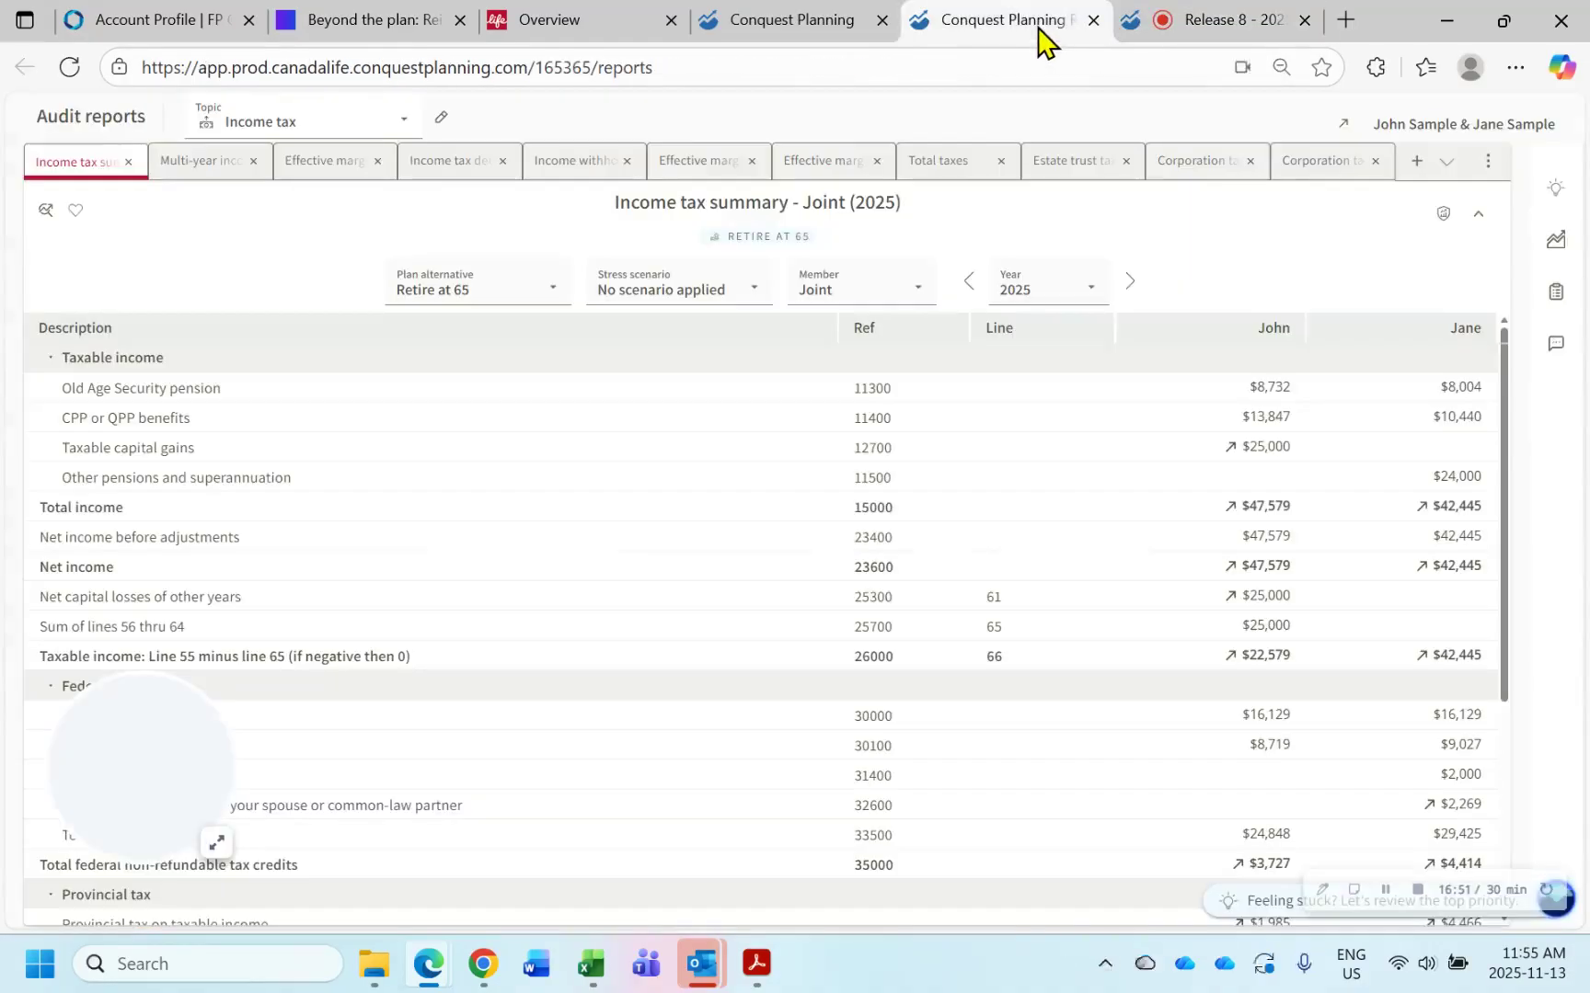
click(798, 27)
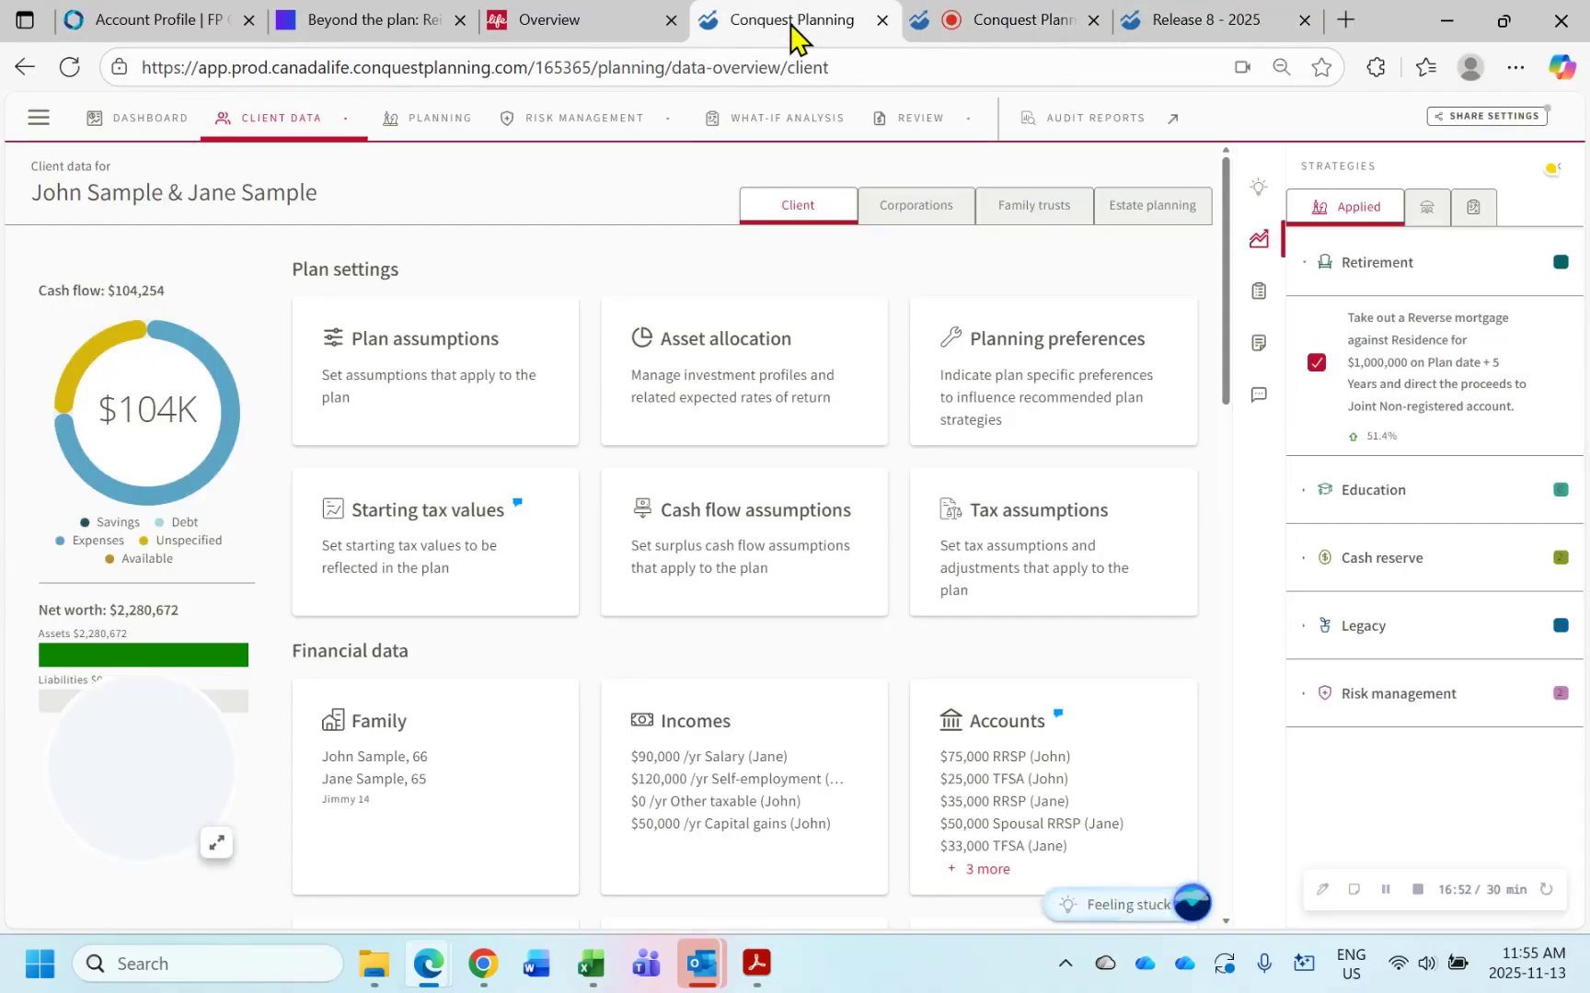
click(433, 129)
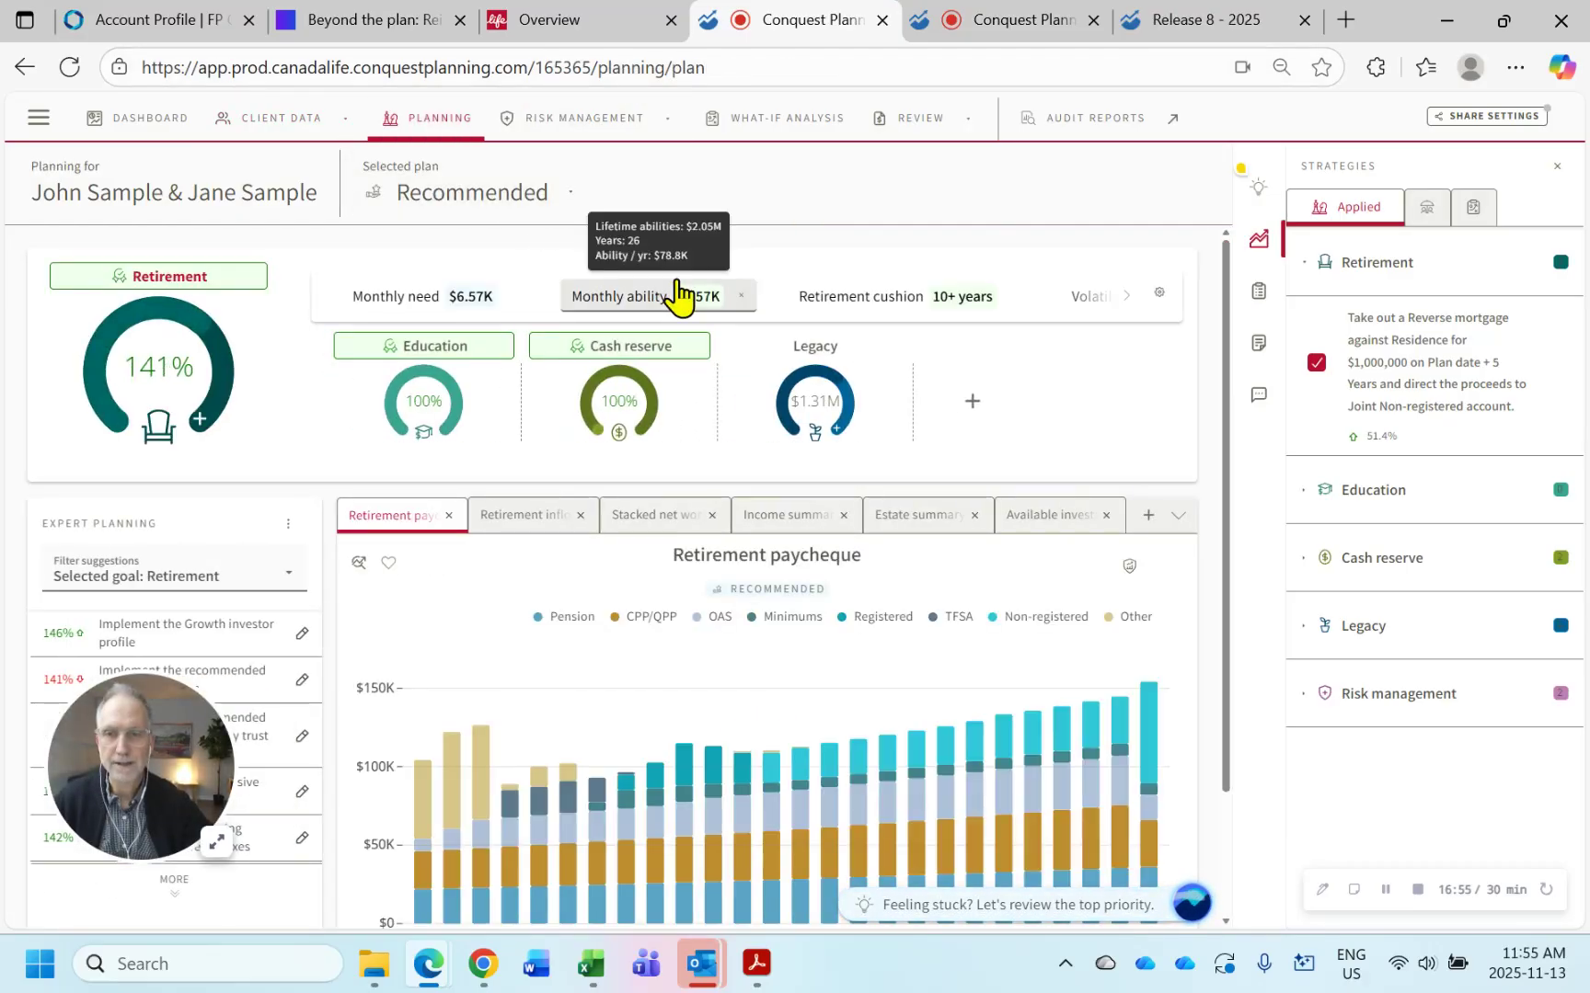
click(1147, 516)
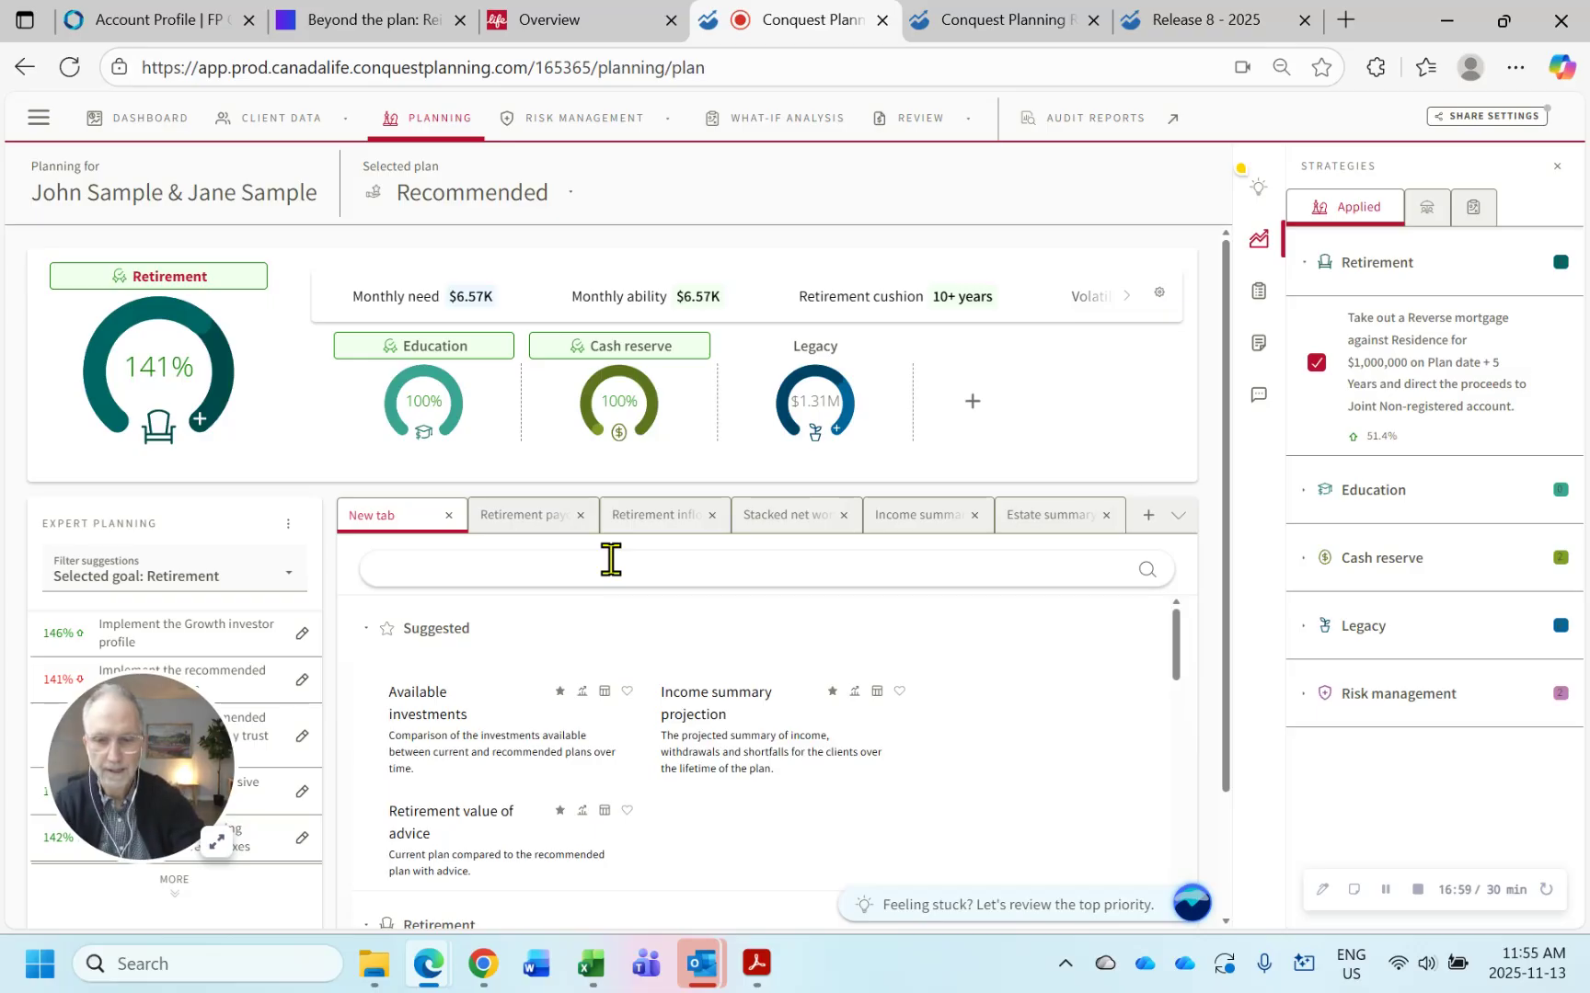
text(needs)
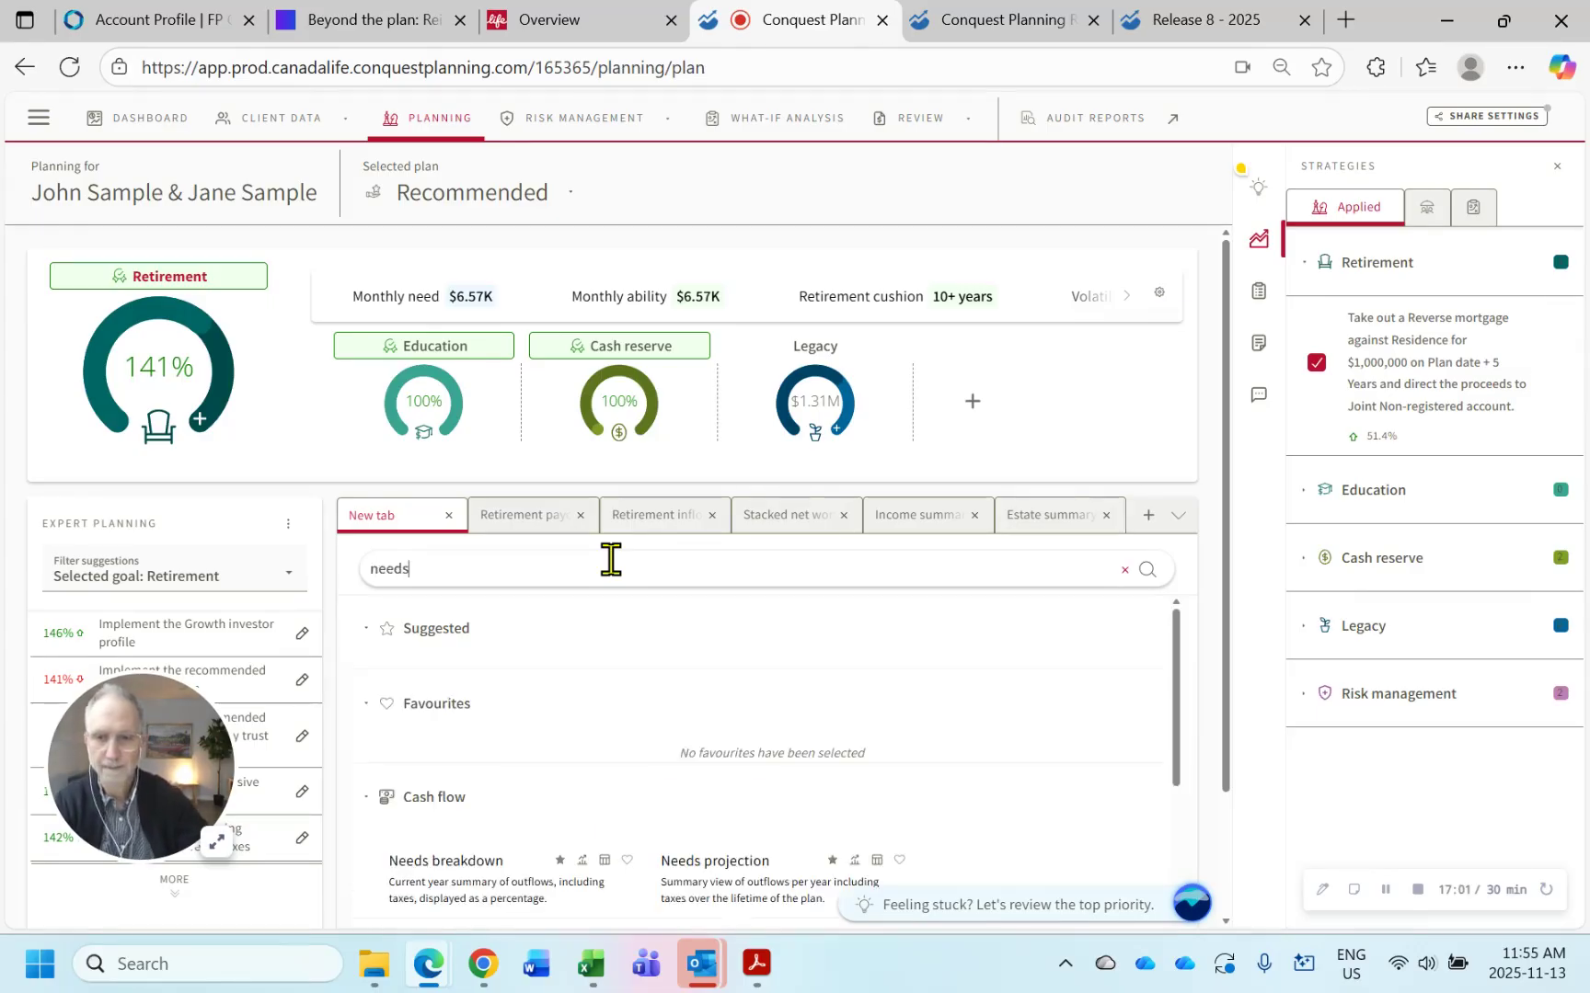
click(465, 897)
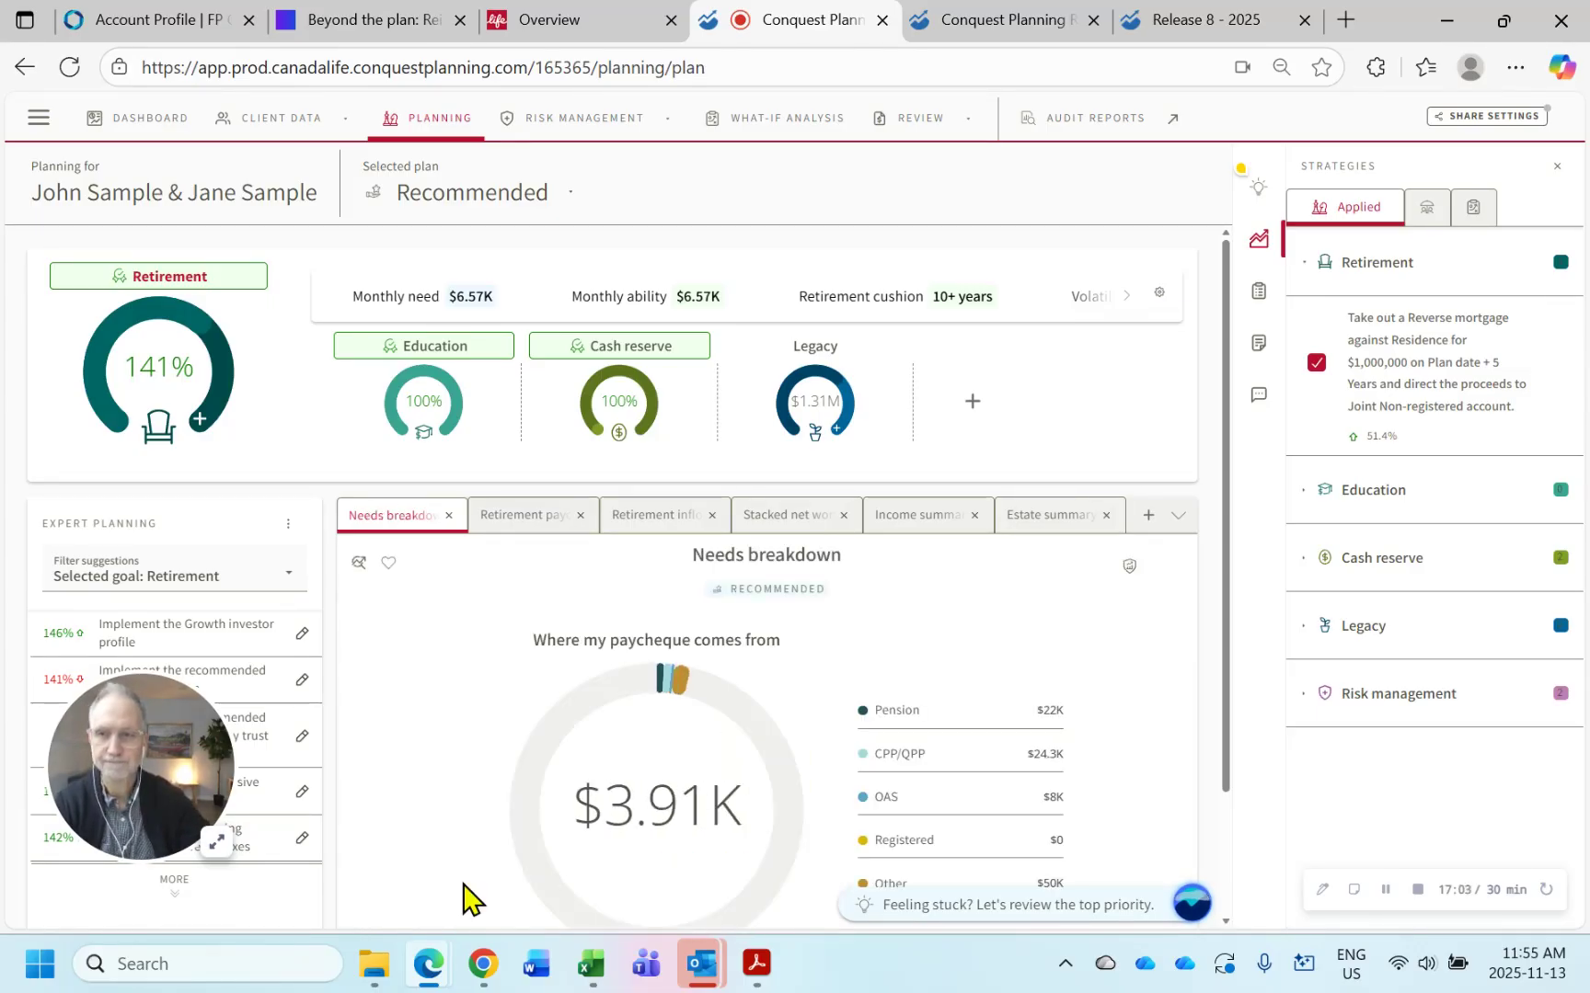
scroll(1116, 641, down, 2)
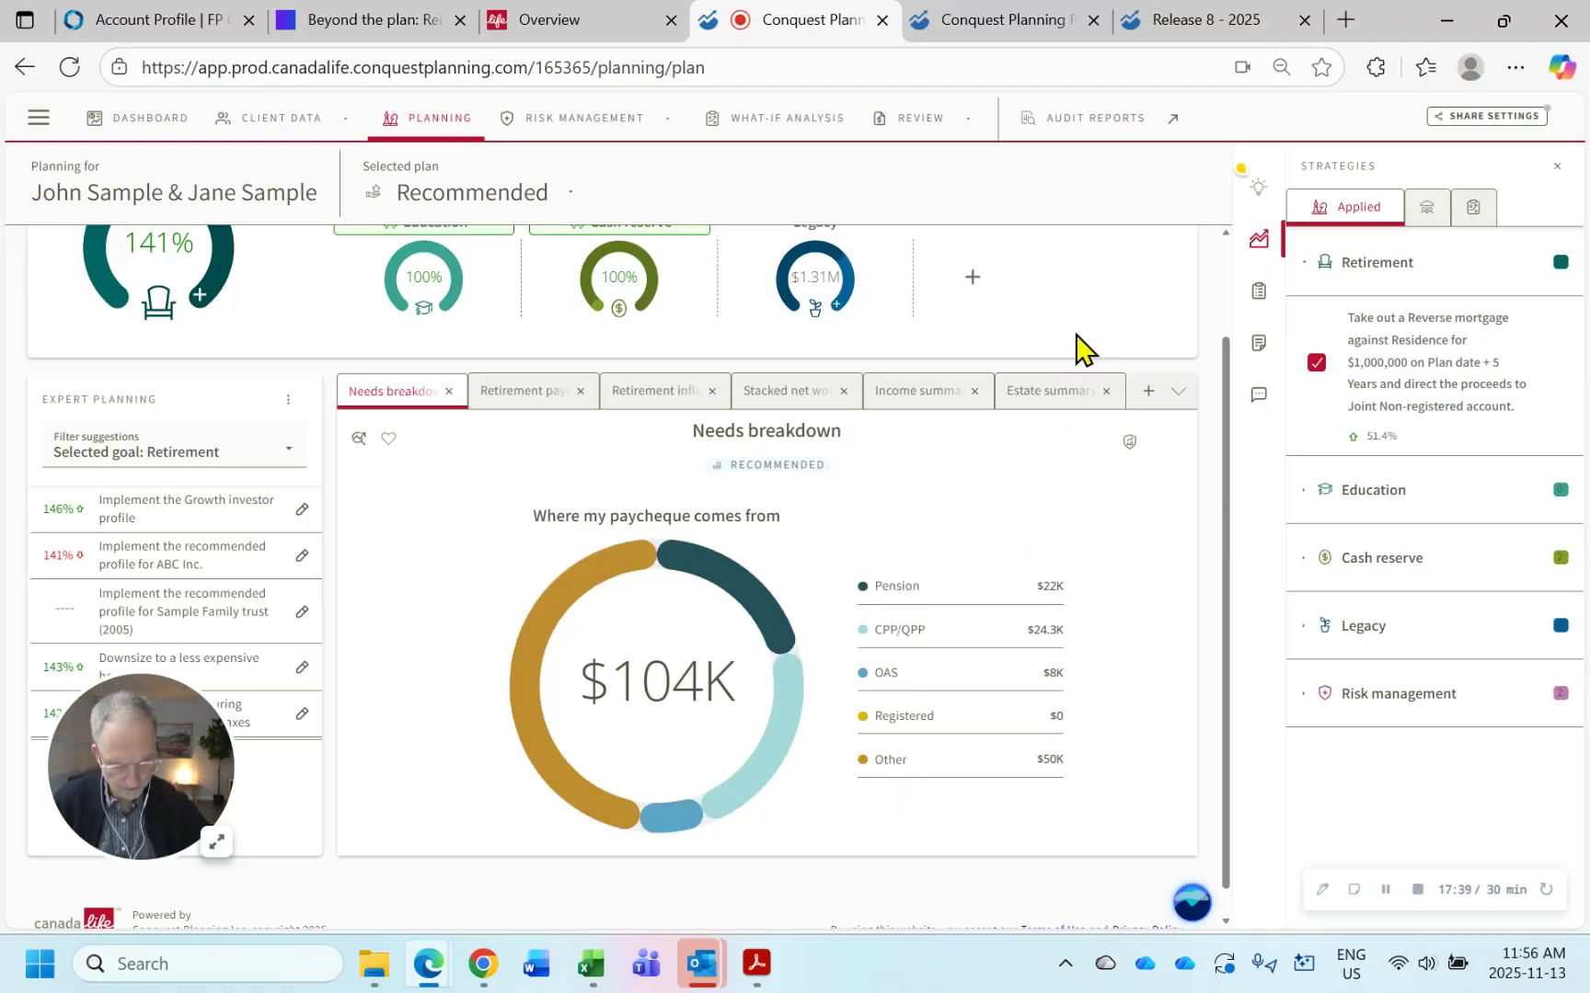
- Read the release notes on the Prepare reports page, client search, report footer removal and voluntary withholding tax for other taxable income
click(1205, 22)
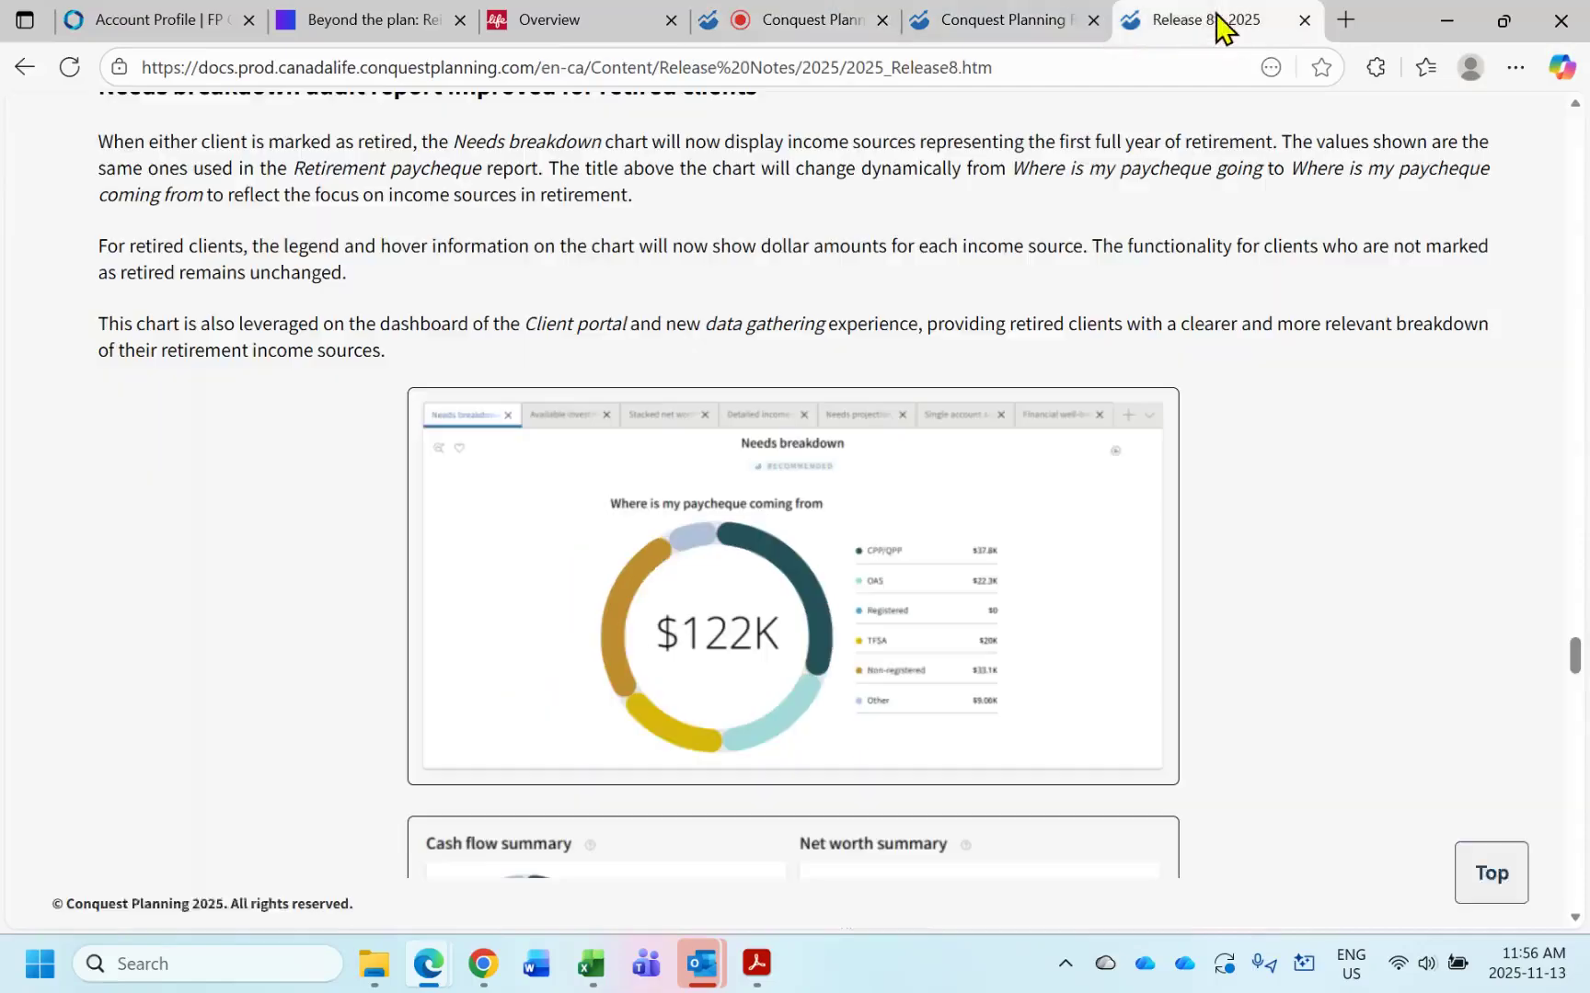
scroll(1408, 457, down, 6)
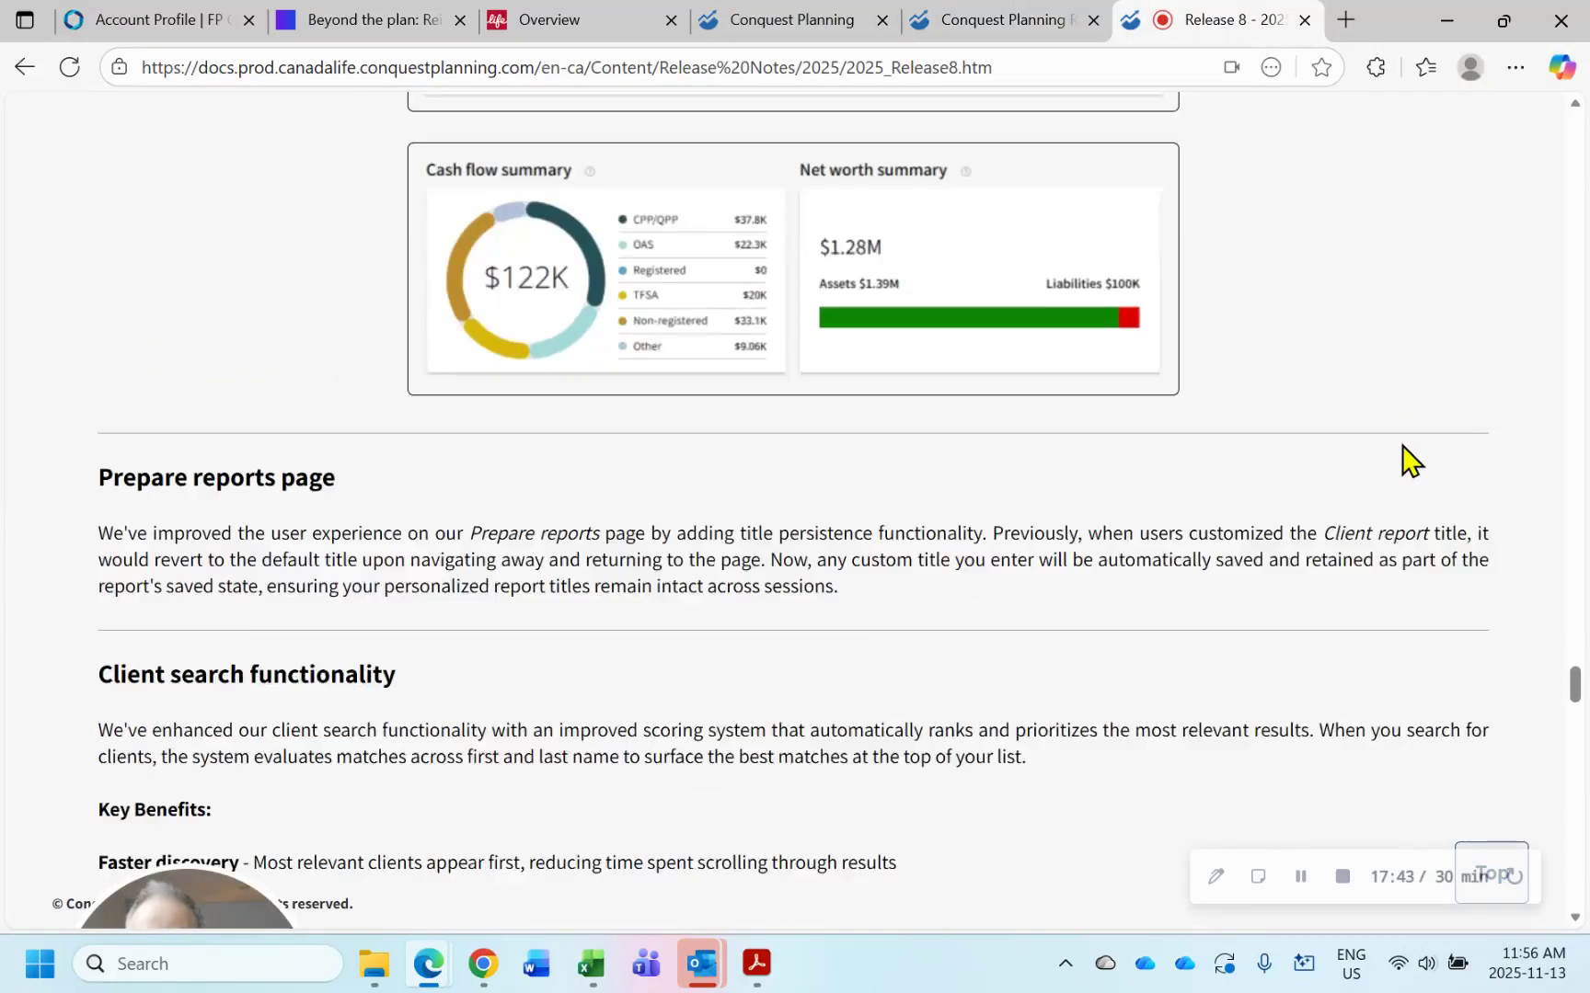
scroll(1408, 457, down, 1)
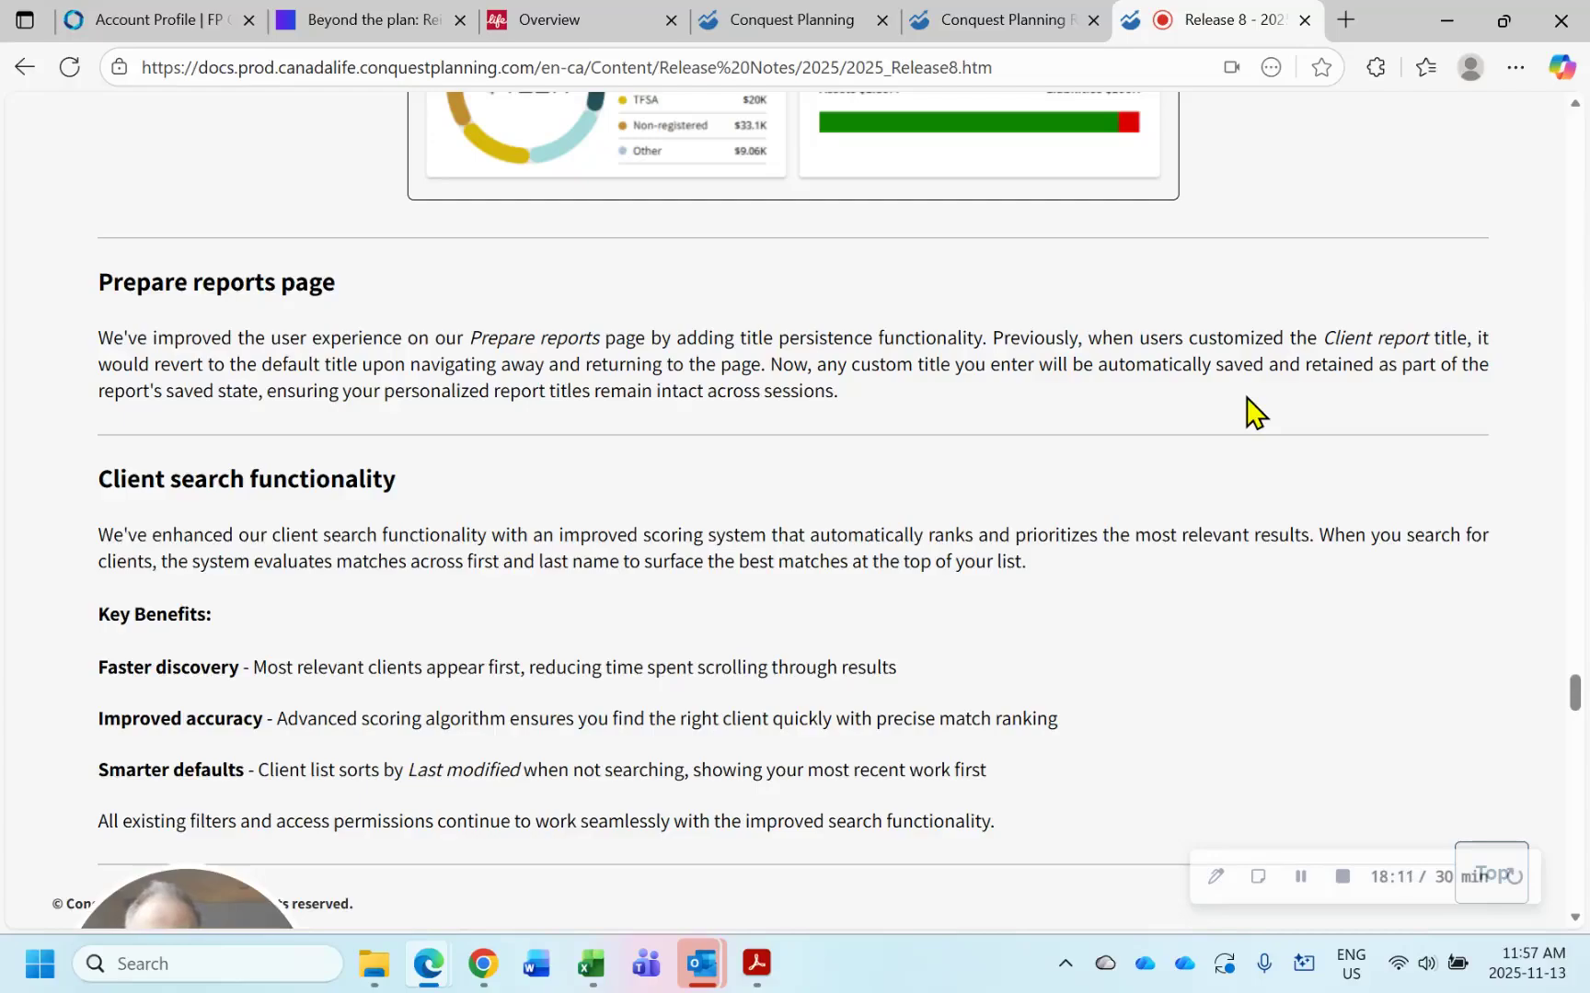
scroll(1254, 412, down, 1)
scroll(1254, 412, down, 1)
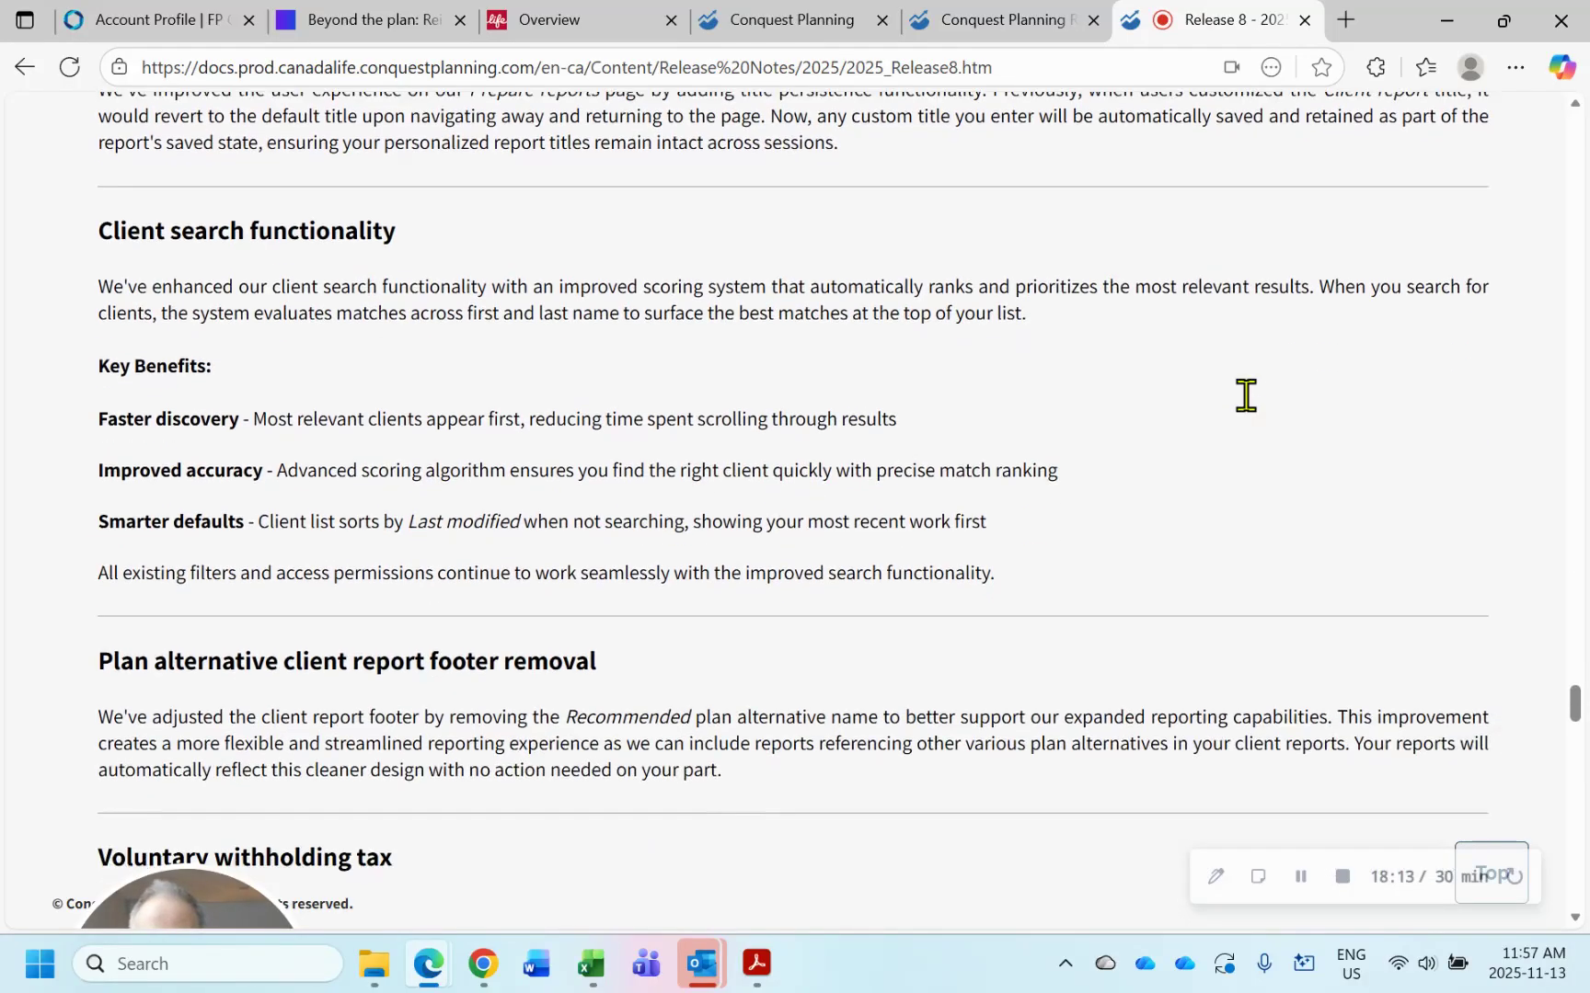
scroll(1254, 412, down, 1)
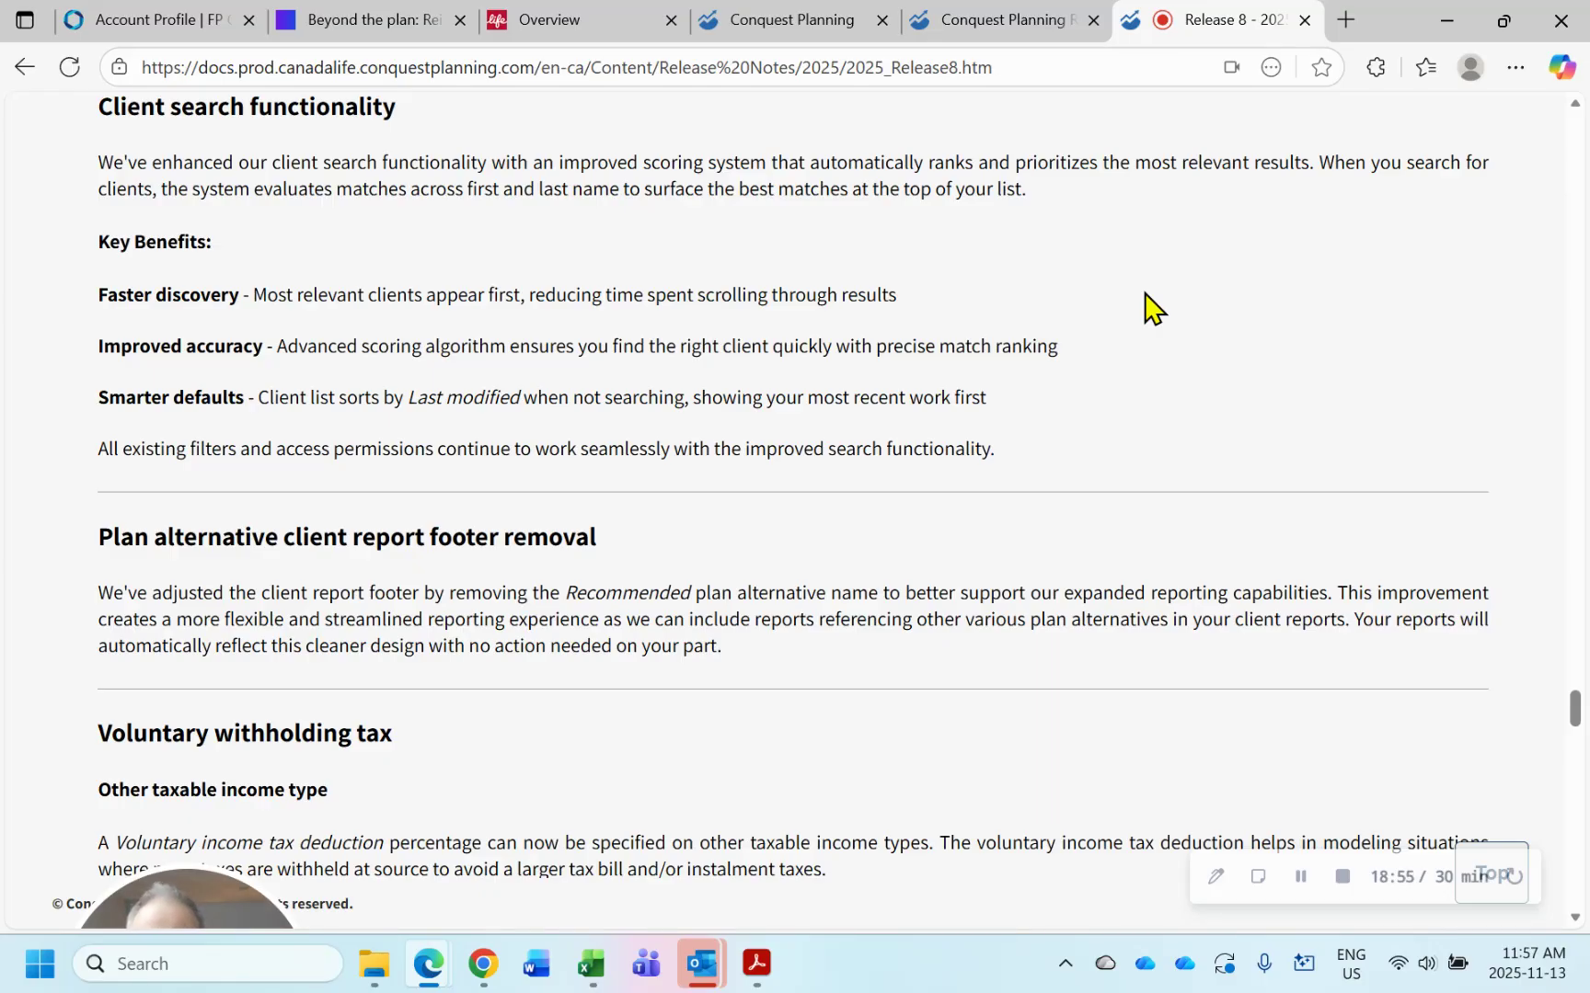
scroll(1153, 308, down, 4)
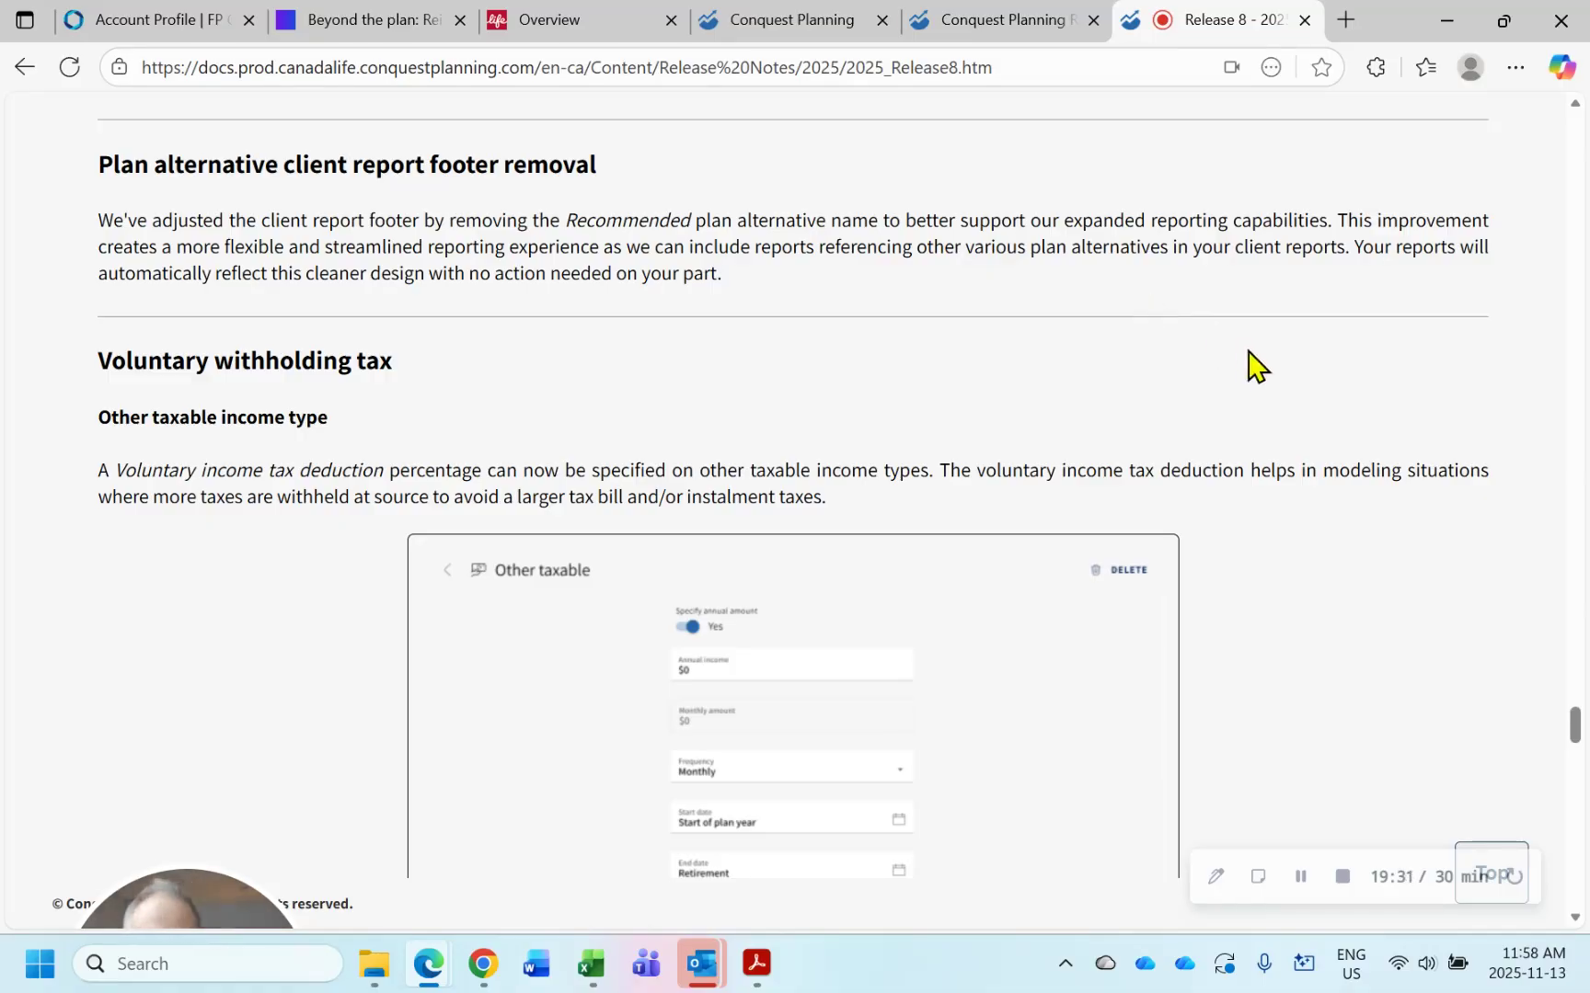
scroll(1248, 359, down, 1)
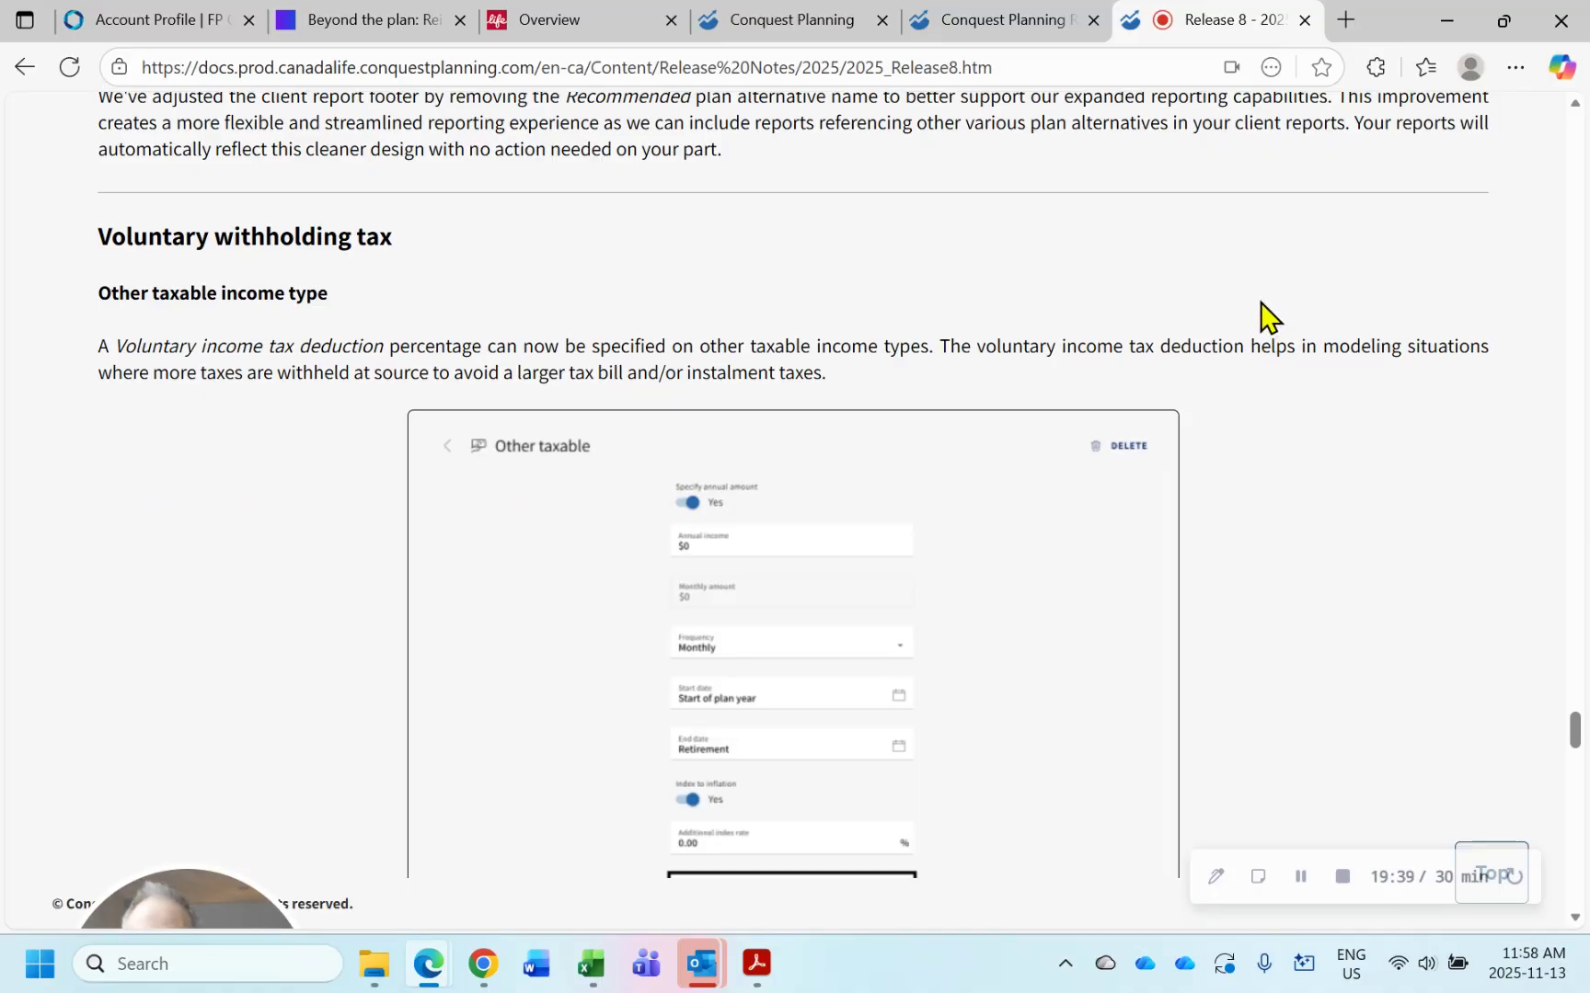
scroll(1269, 318, down, 1)
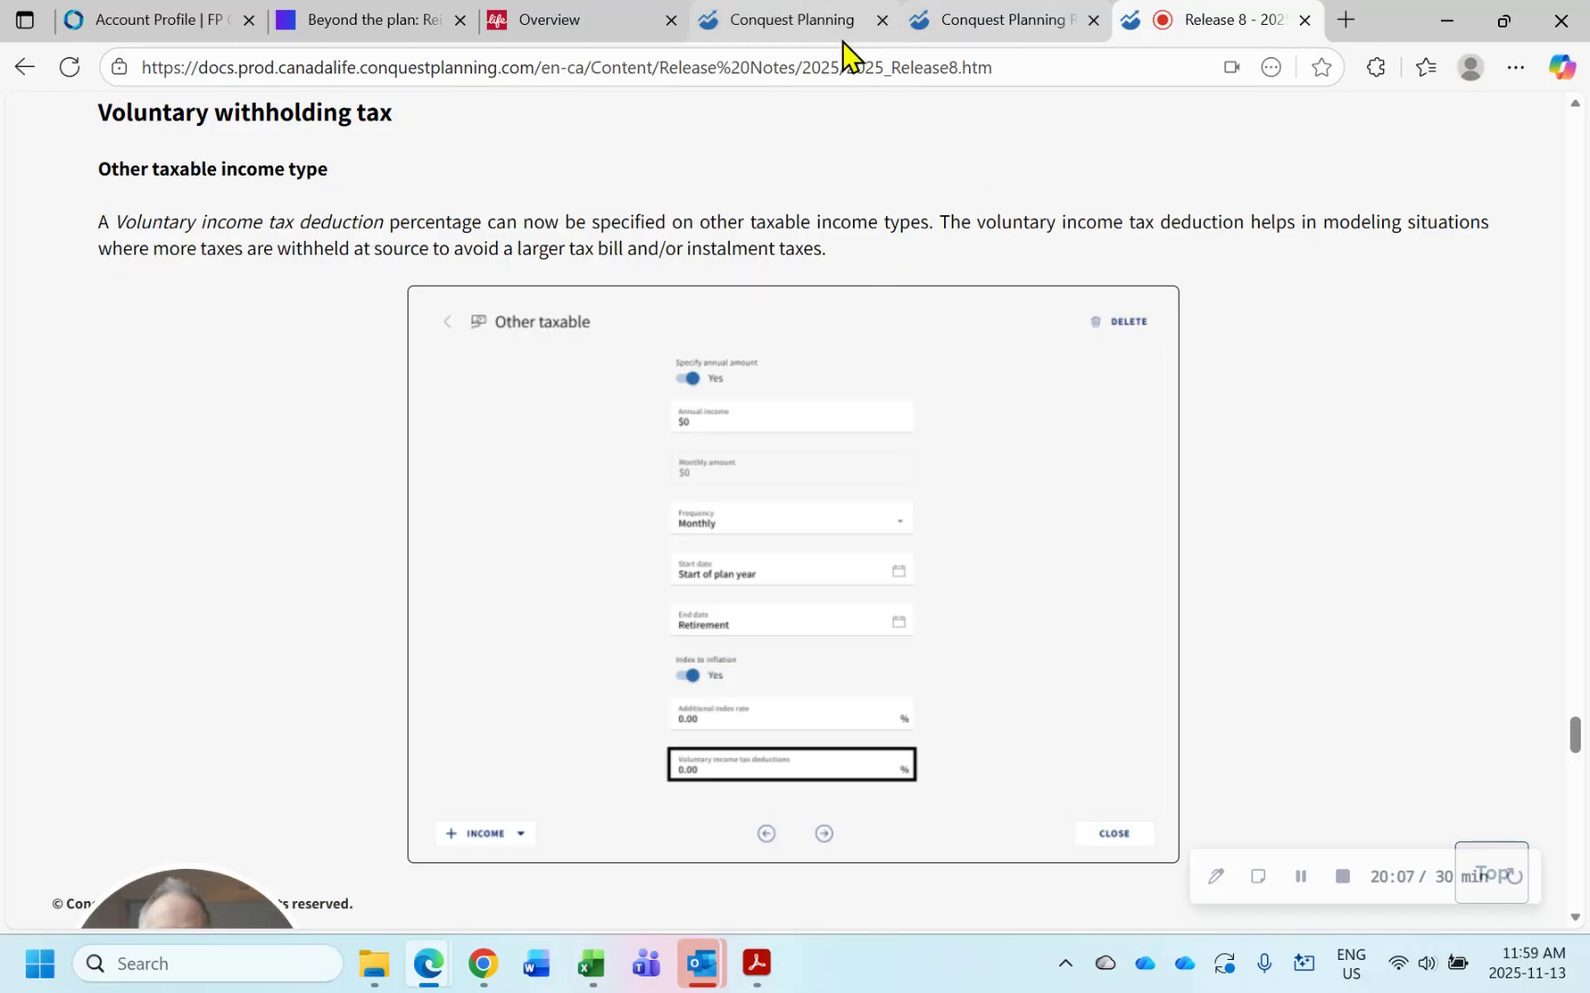
- Open the Incomes in the plan's client data and delete the existing Other taxable income
click(787, 24)
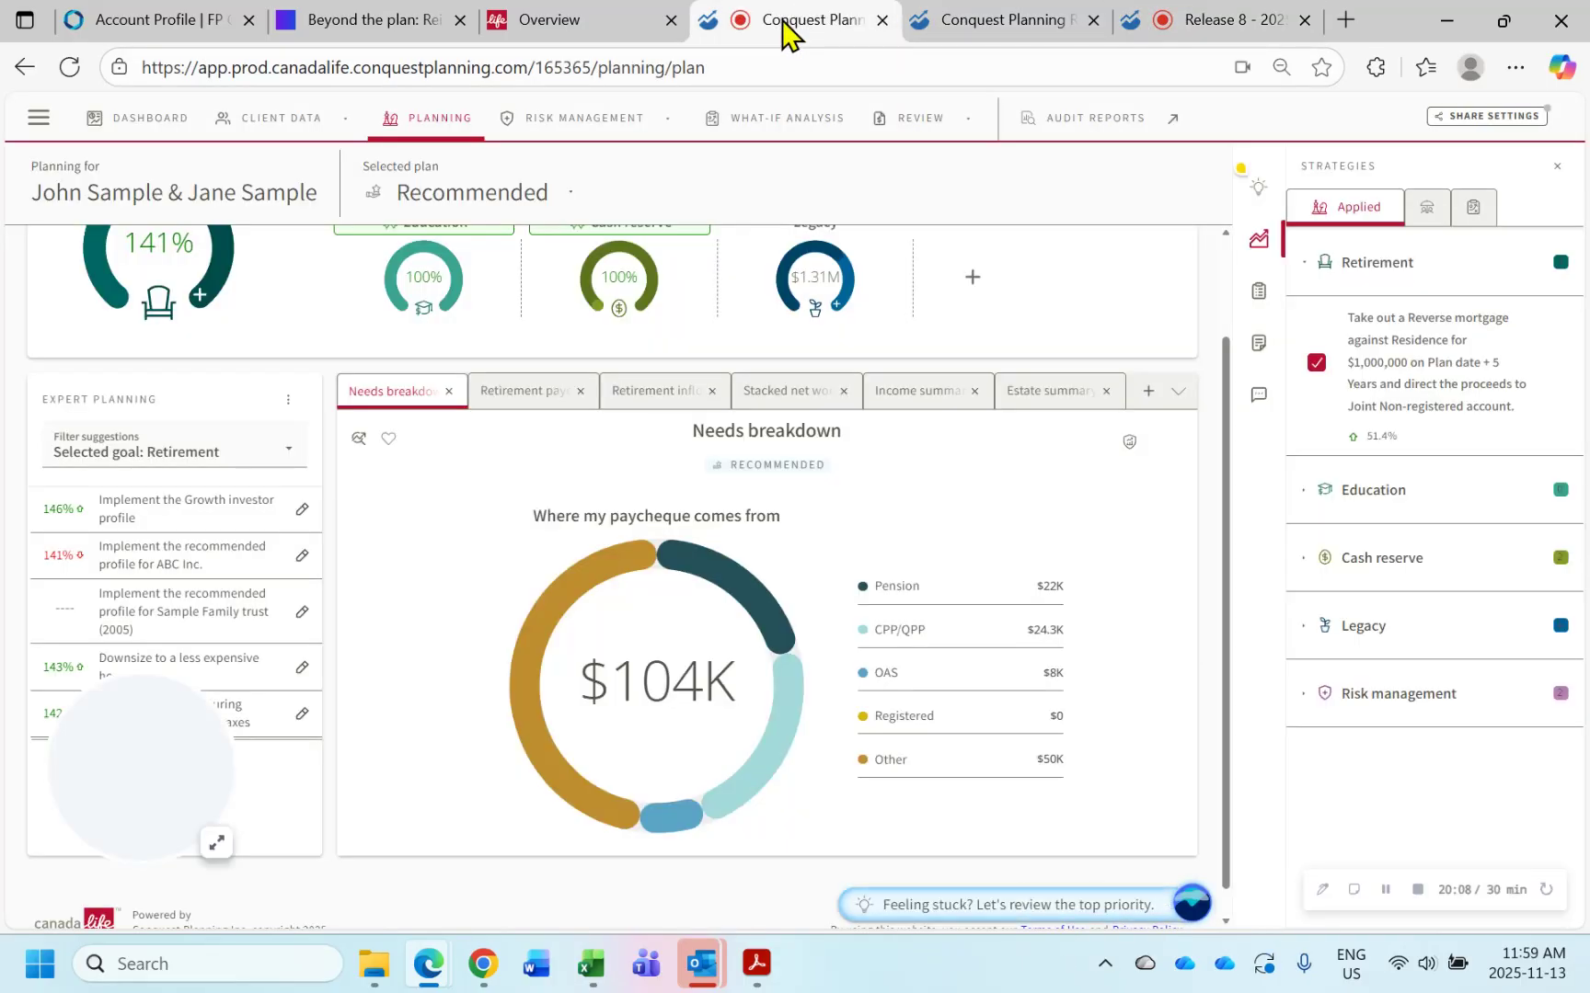
click(48, 206)
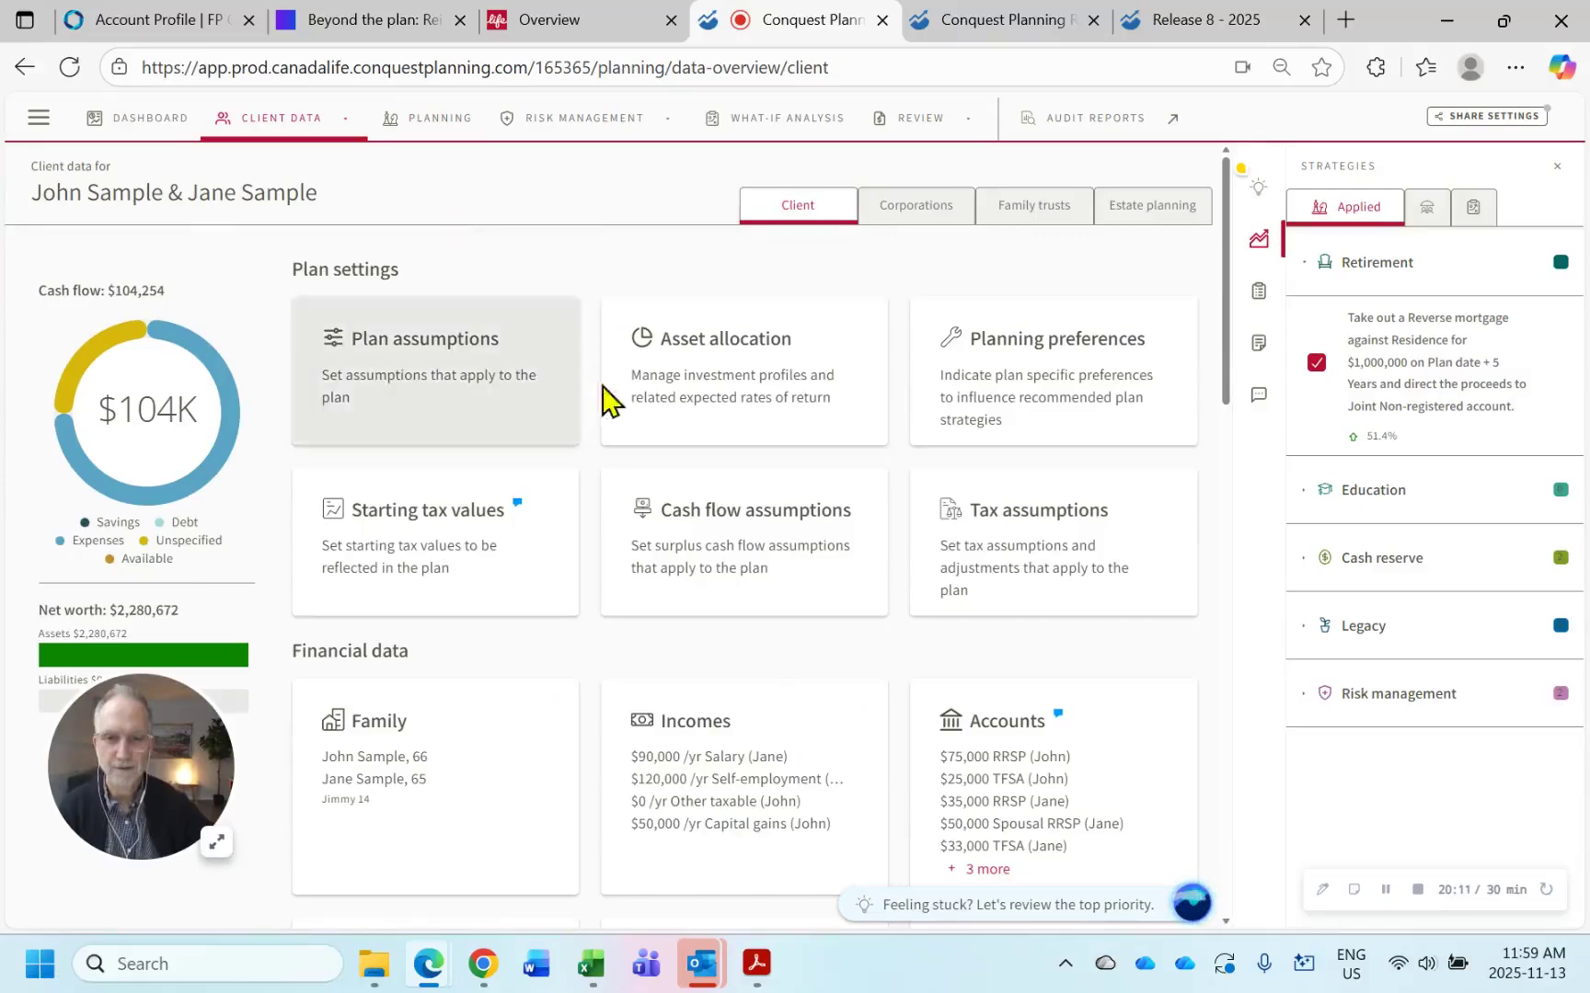
click(744, 809)
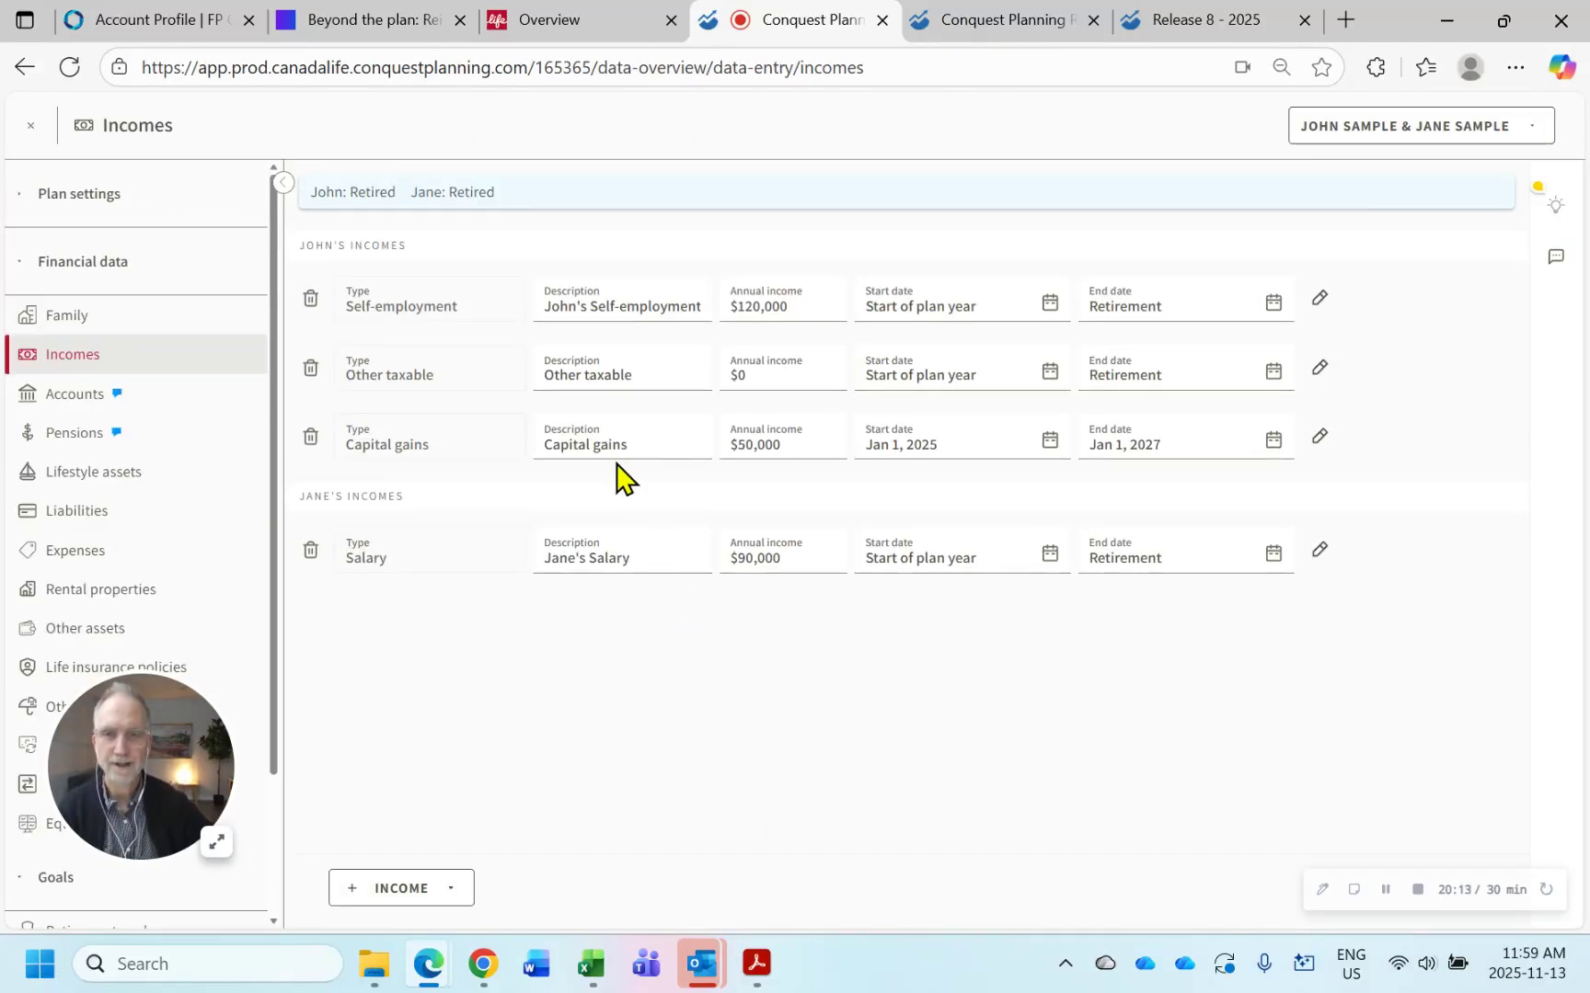
click(311, 368)
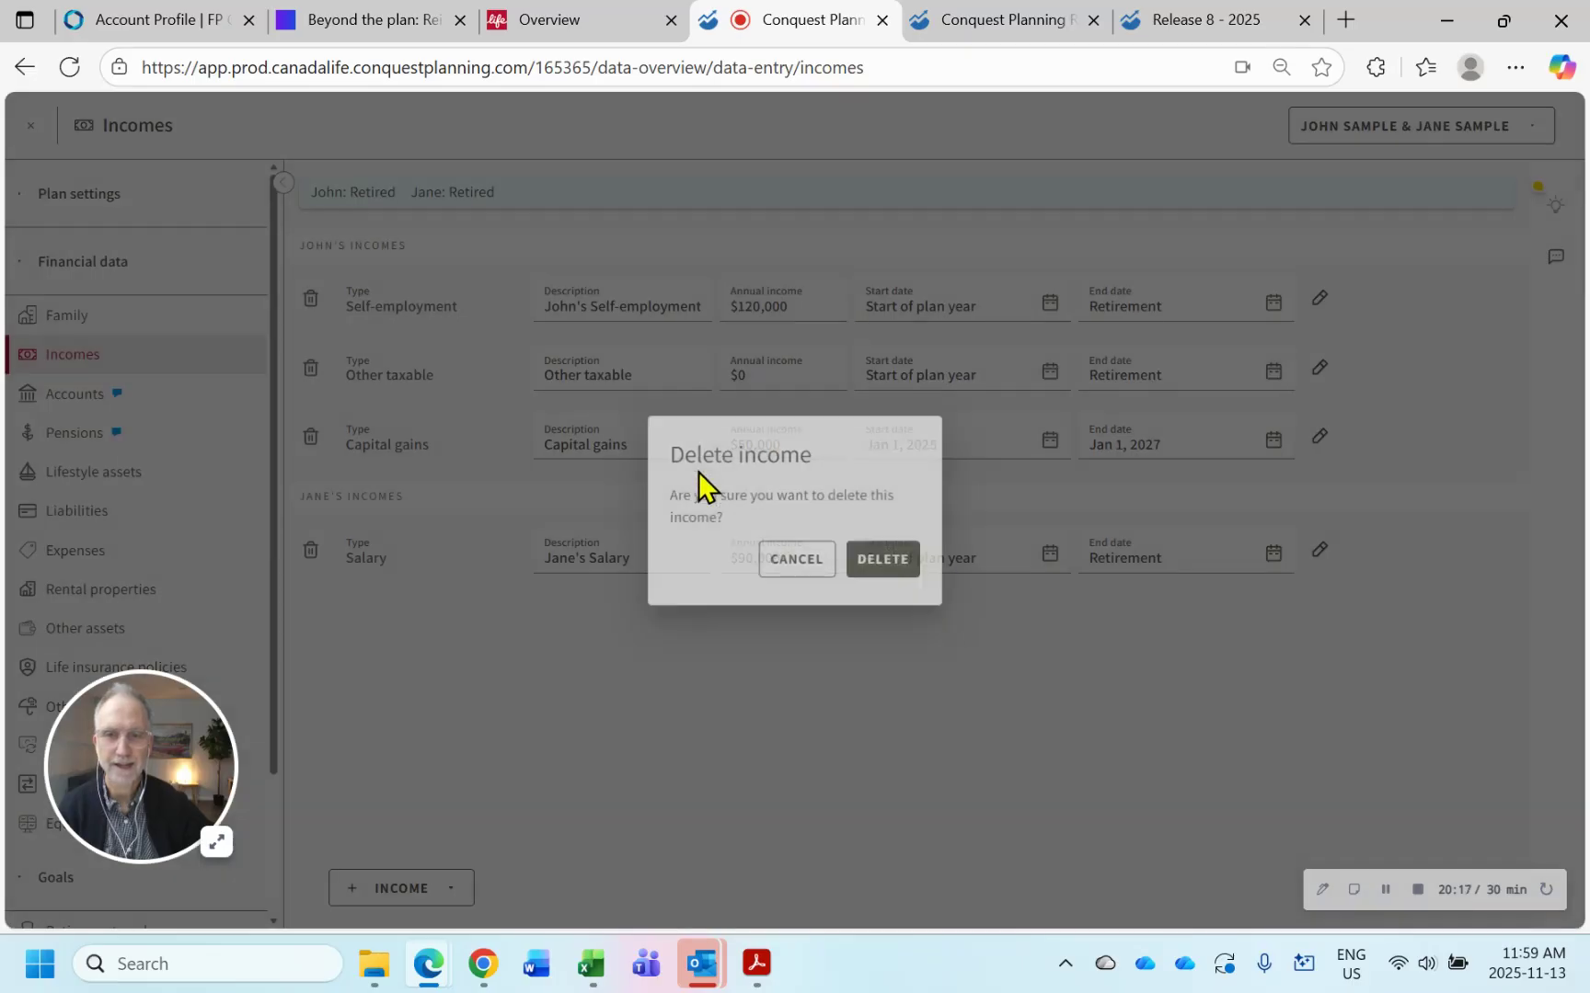
click(885, 560)
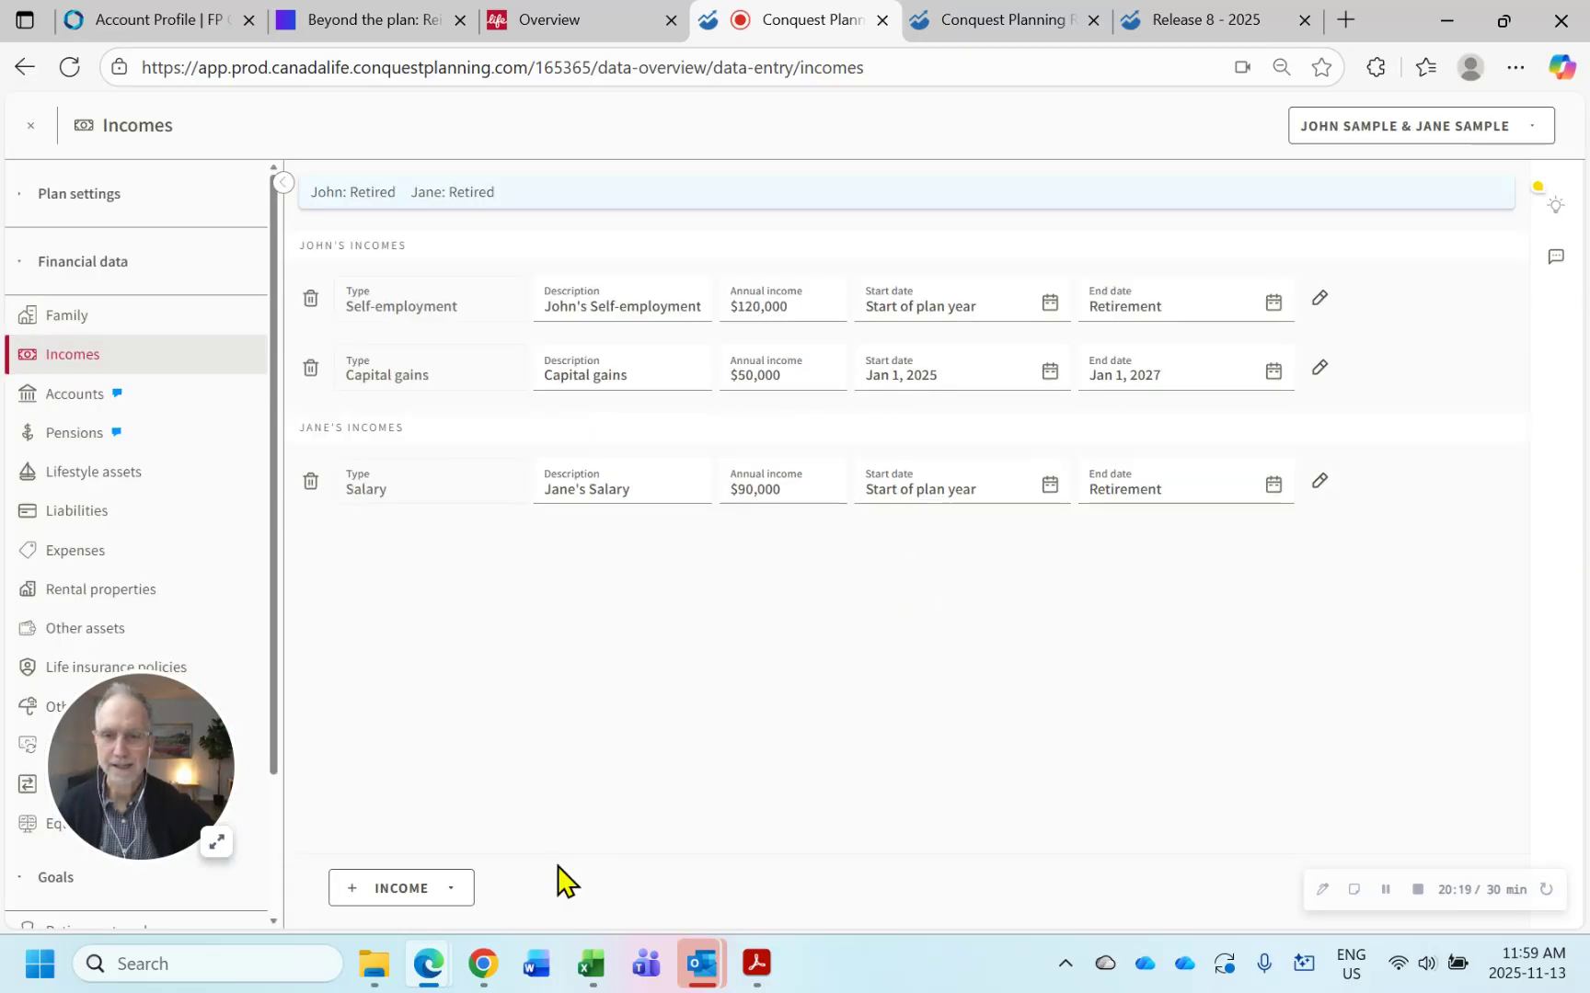
- Add an Other taxable income for the self-employed client with an annual income of $20,000
click(390, 889)
mouse_move(402, 822)
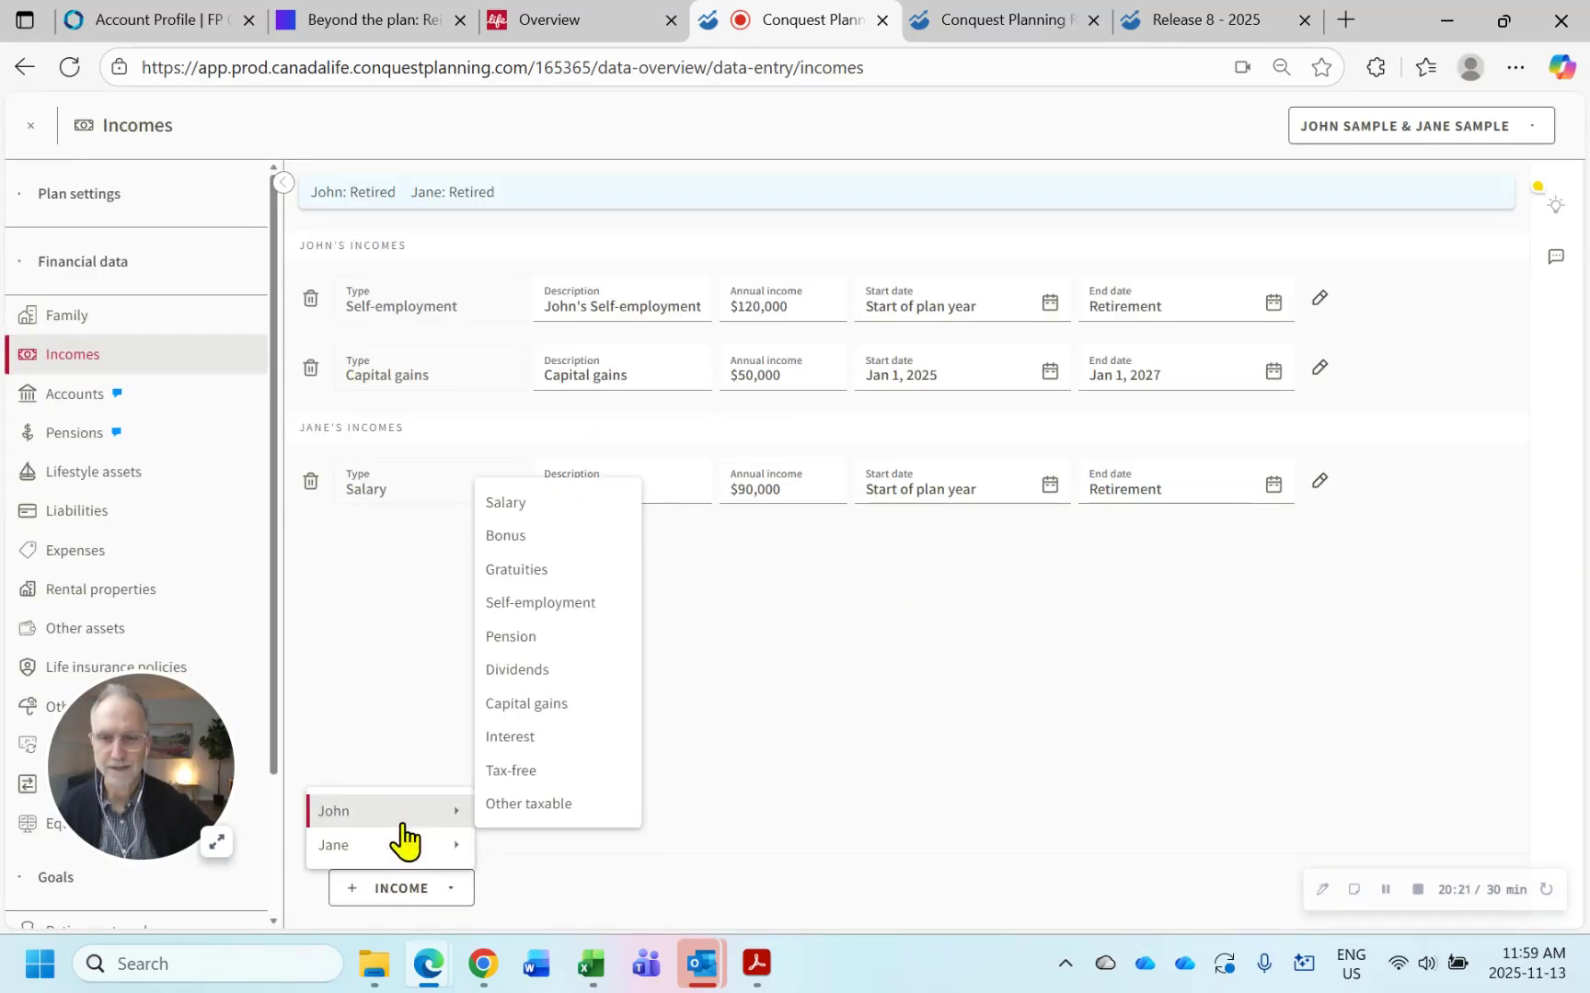
click(502, 807)
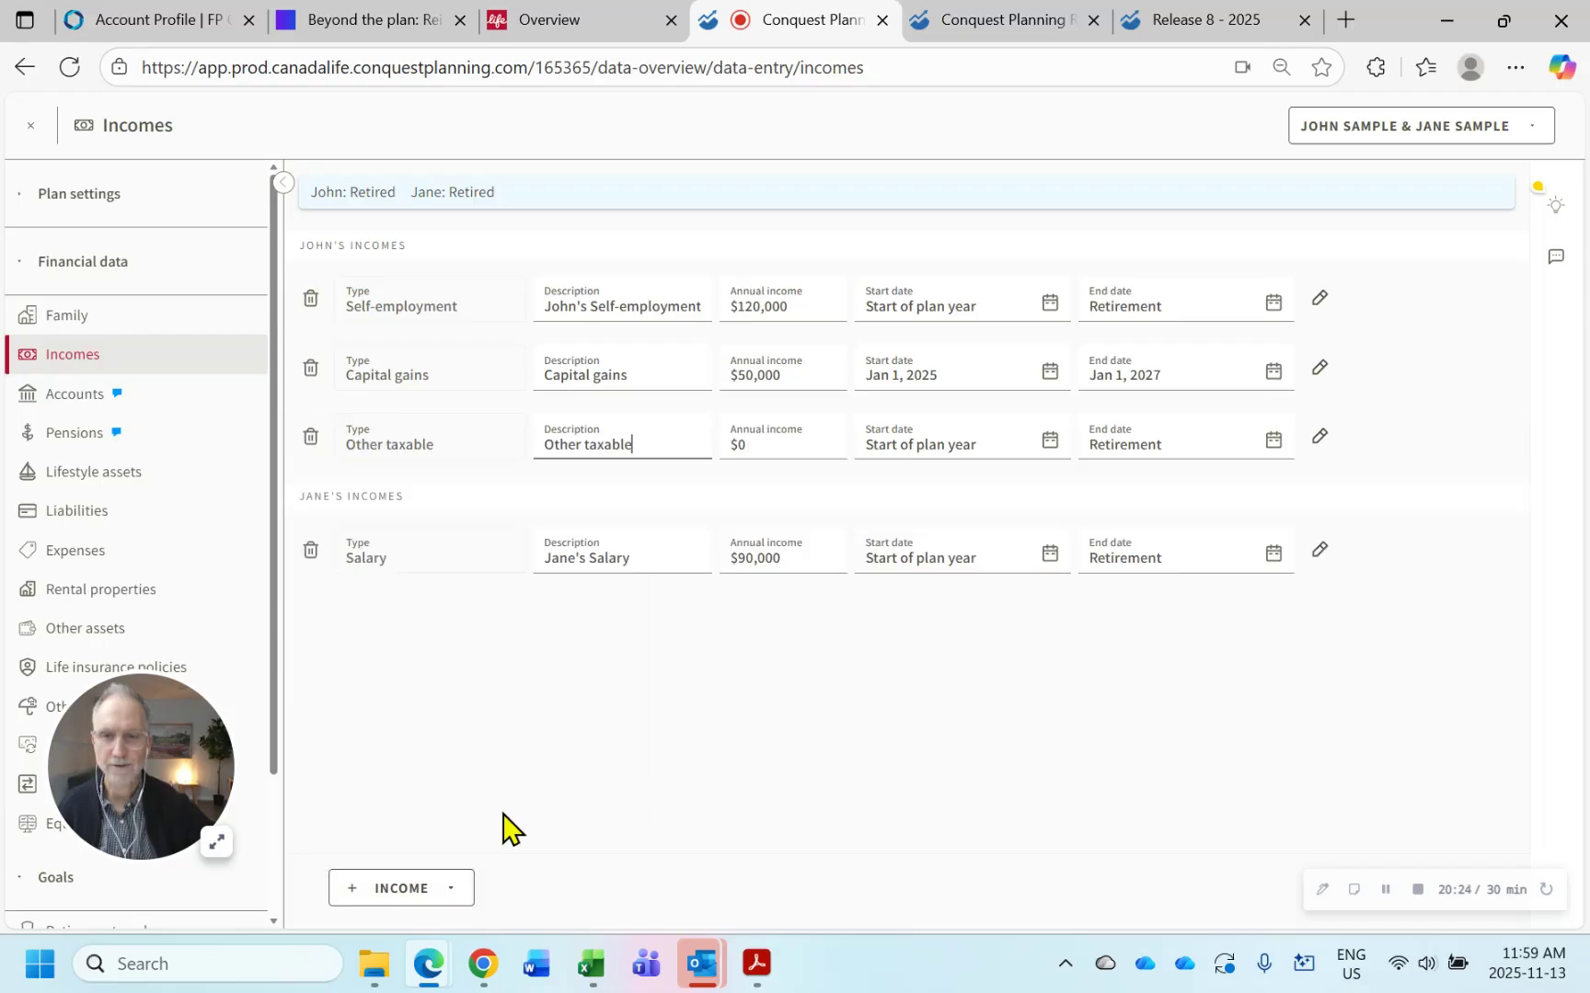
click(788, 444)
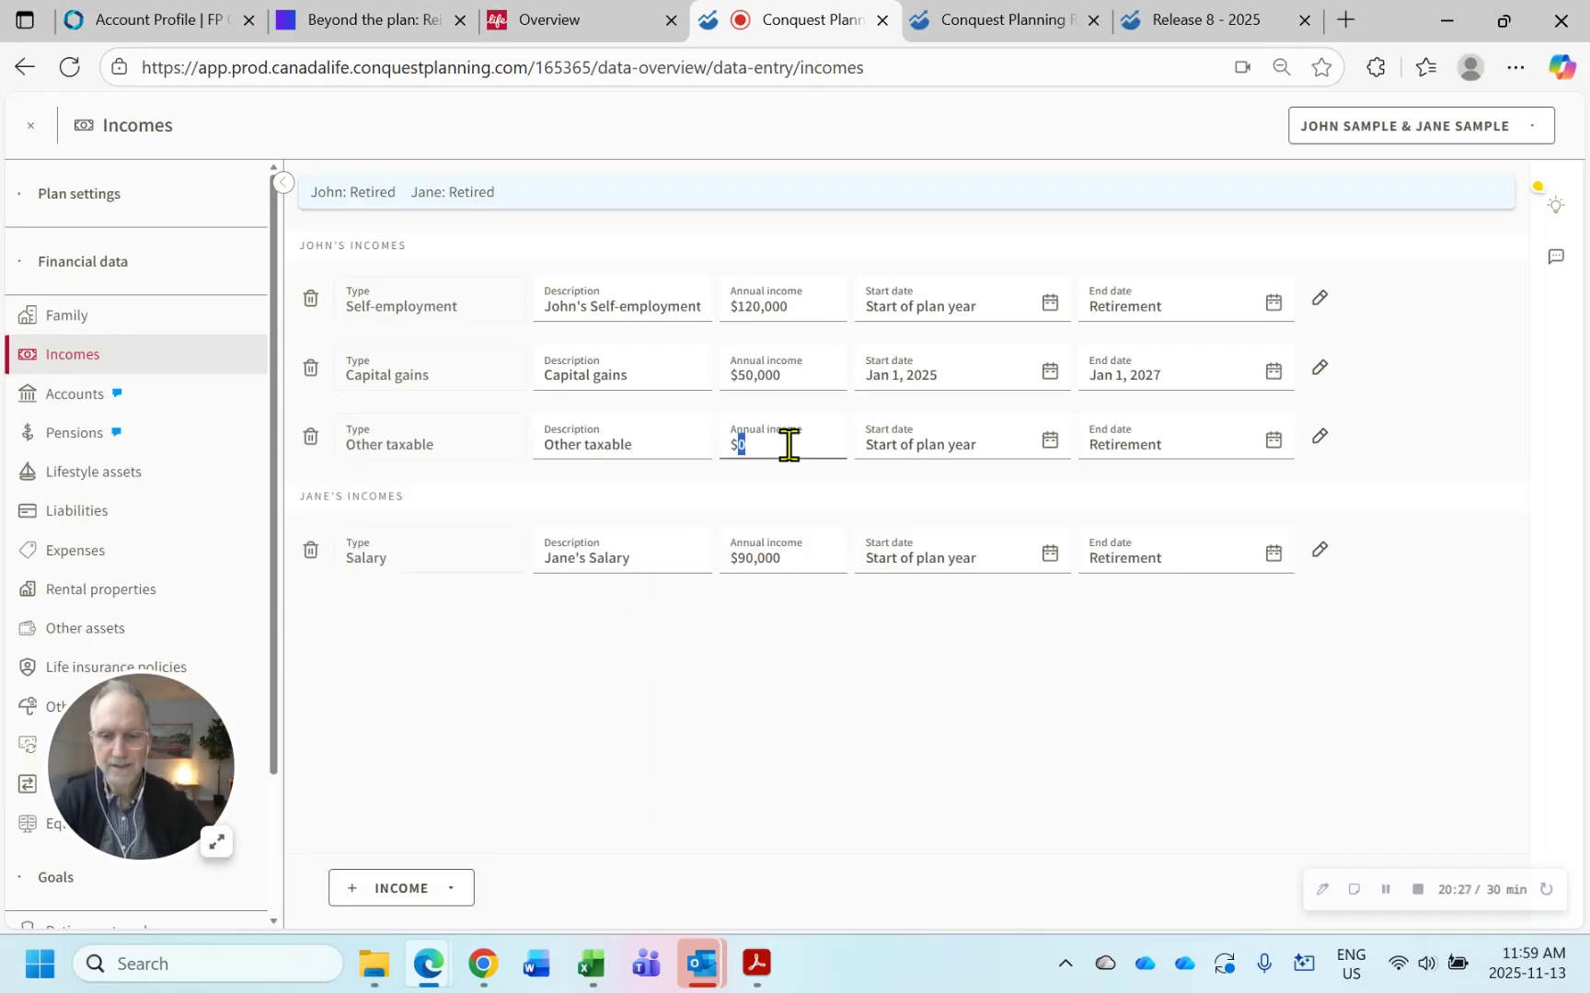
text(20,000)
key(Tab)
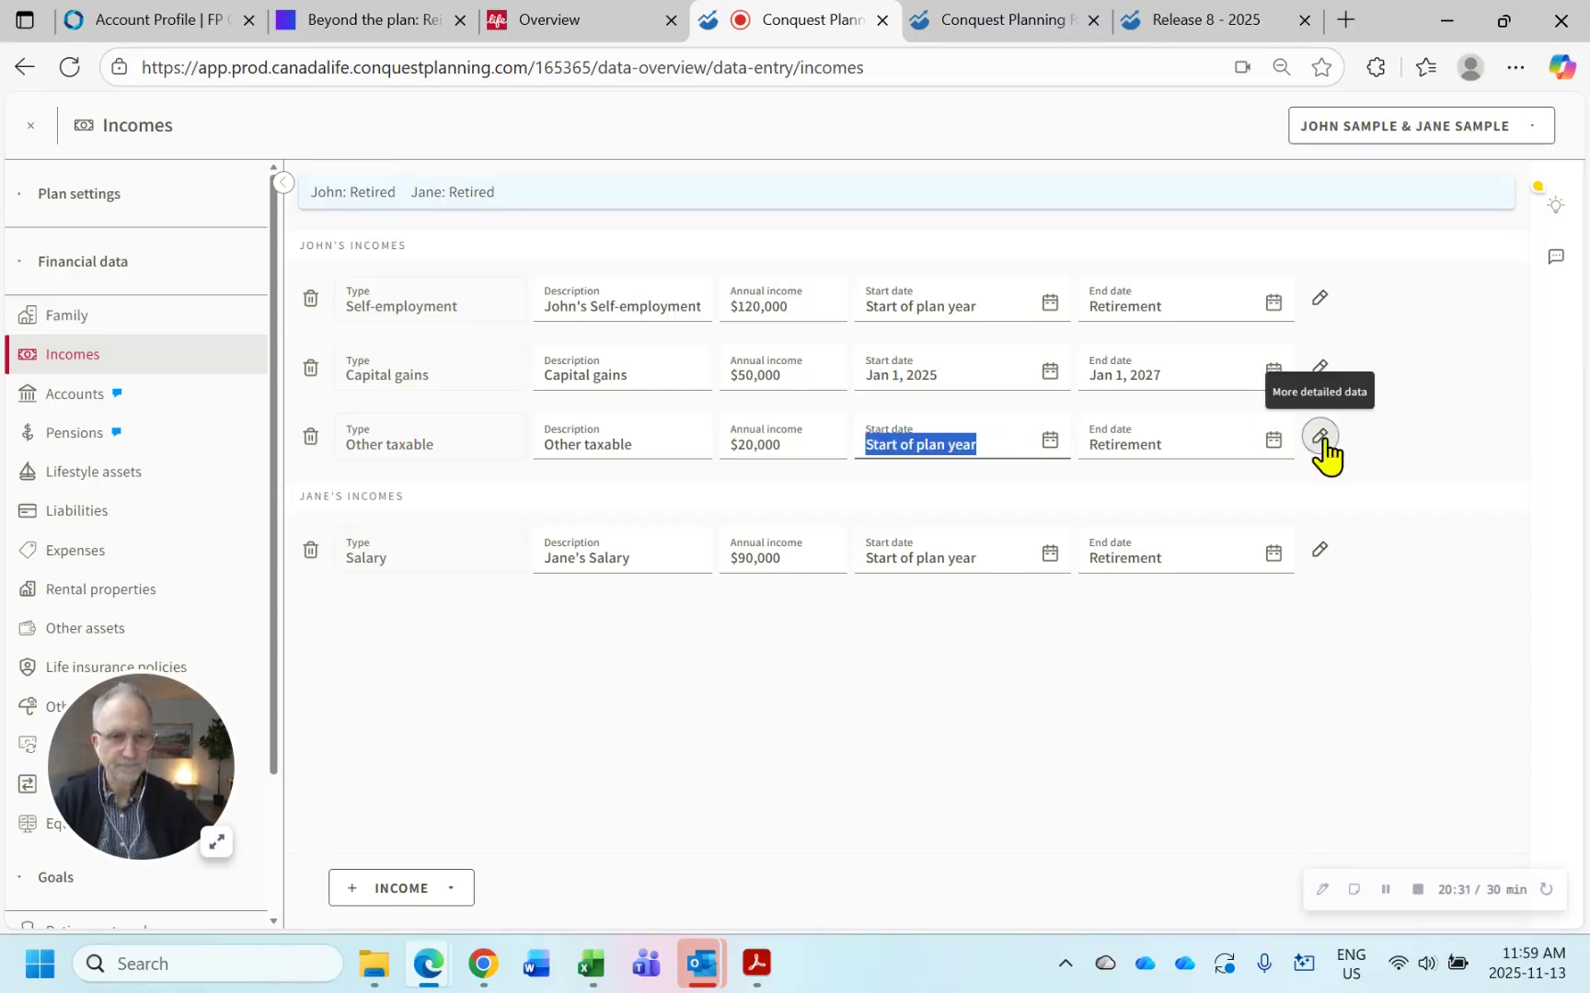
- Set the end date of the new Other taxable income to Jan 1, 2027
click(1163, 447)
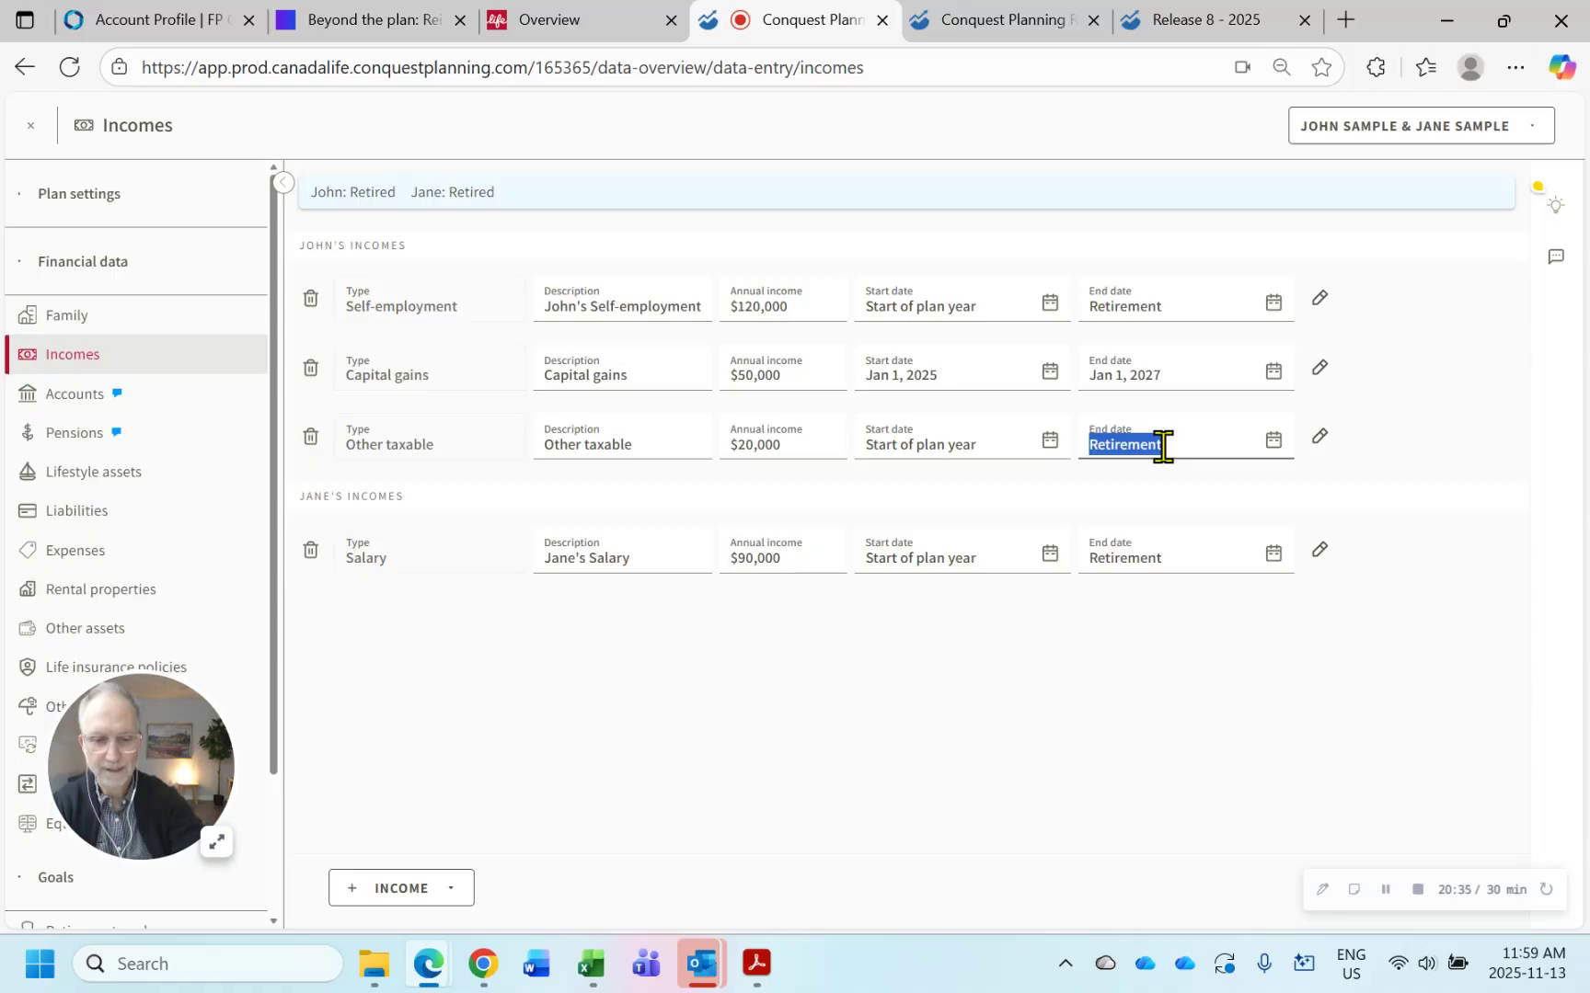
text(jan 1 20)
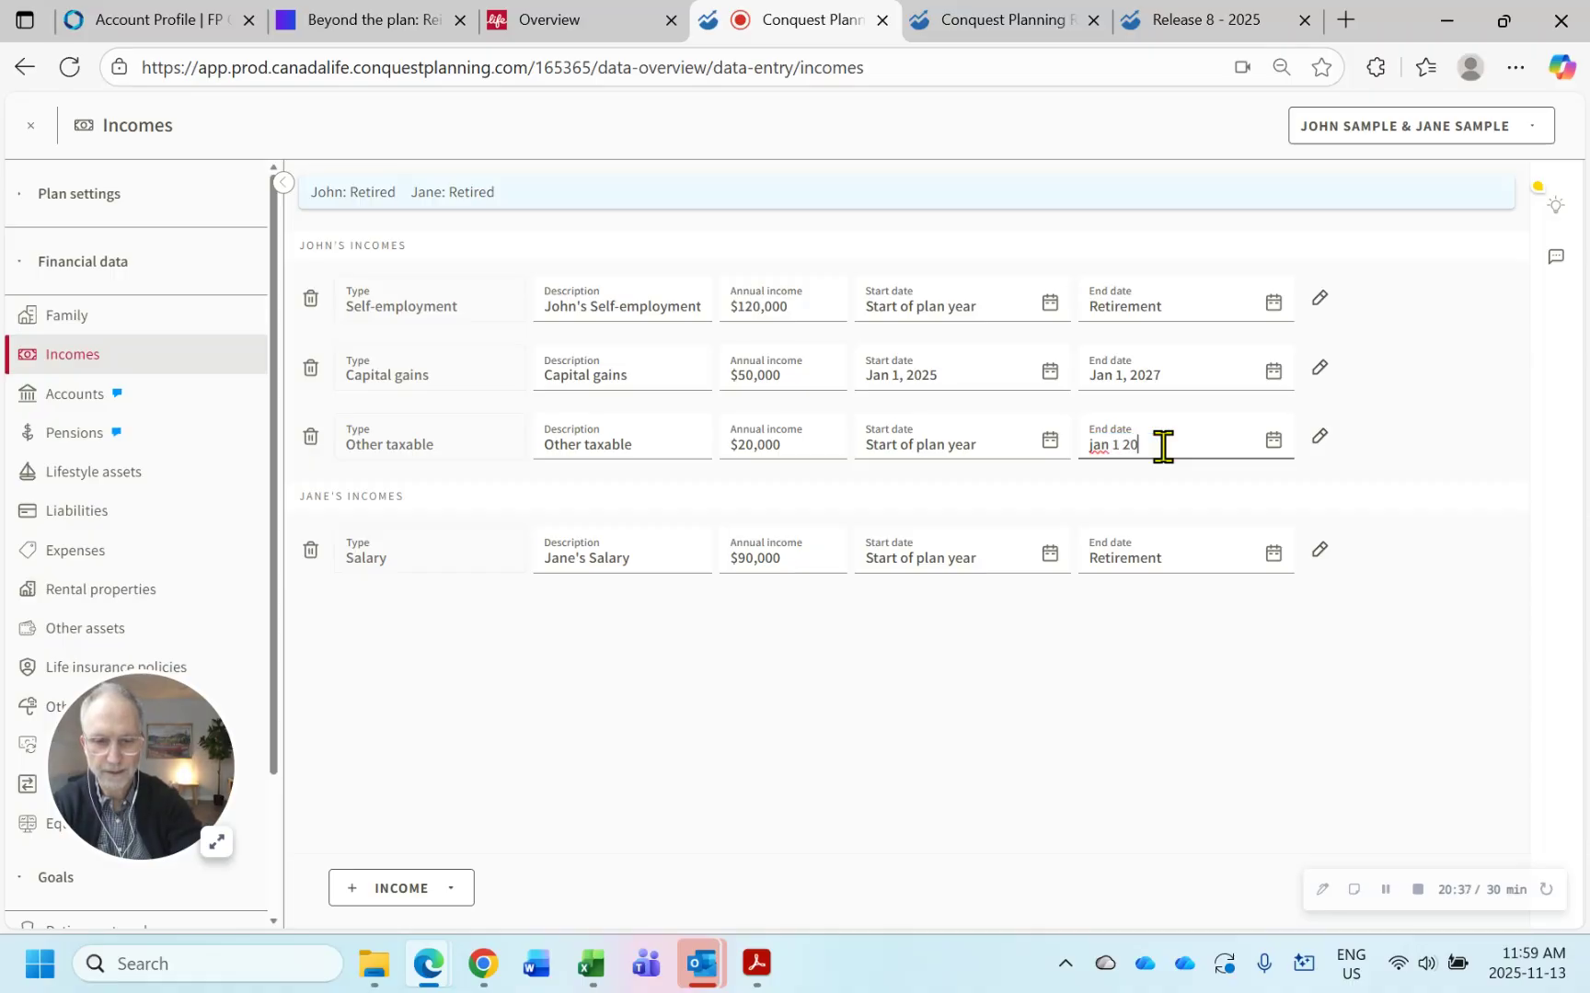
text(27)
key(Tab)
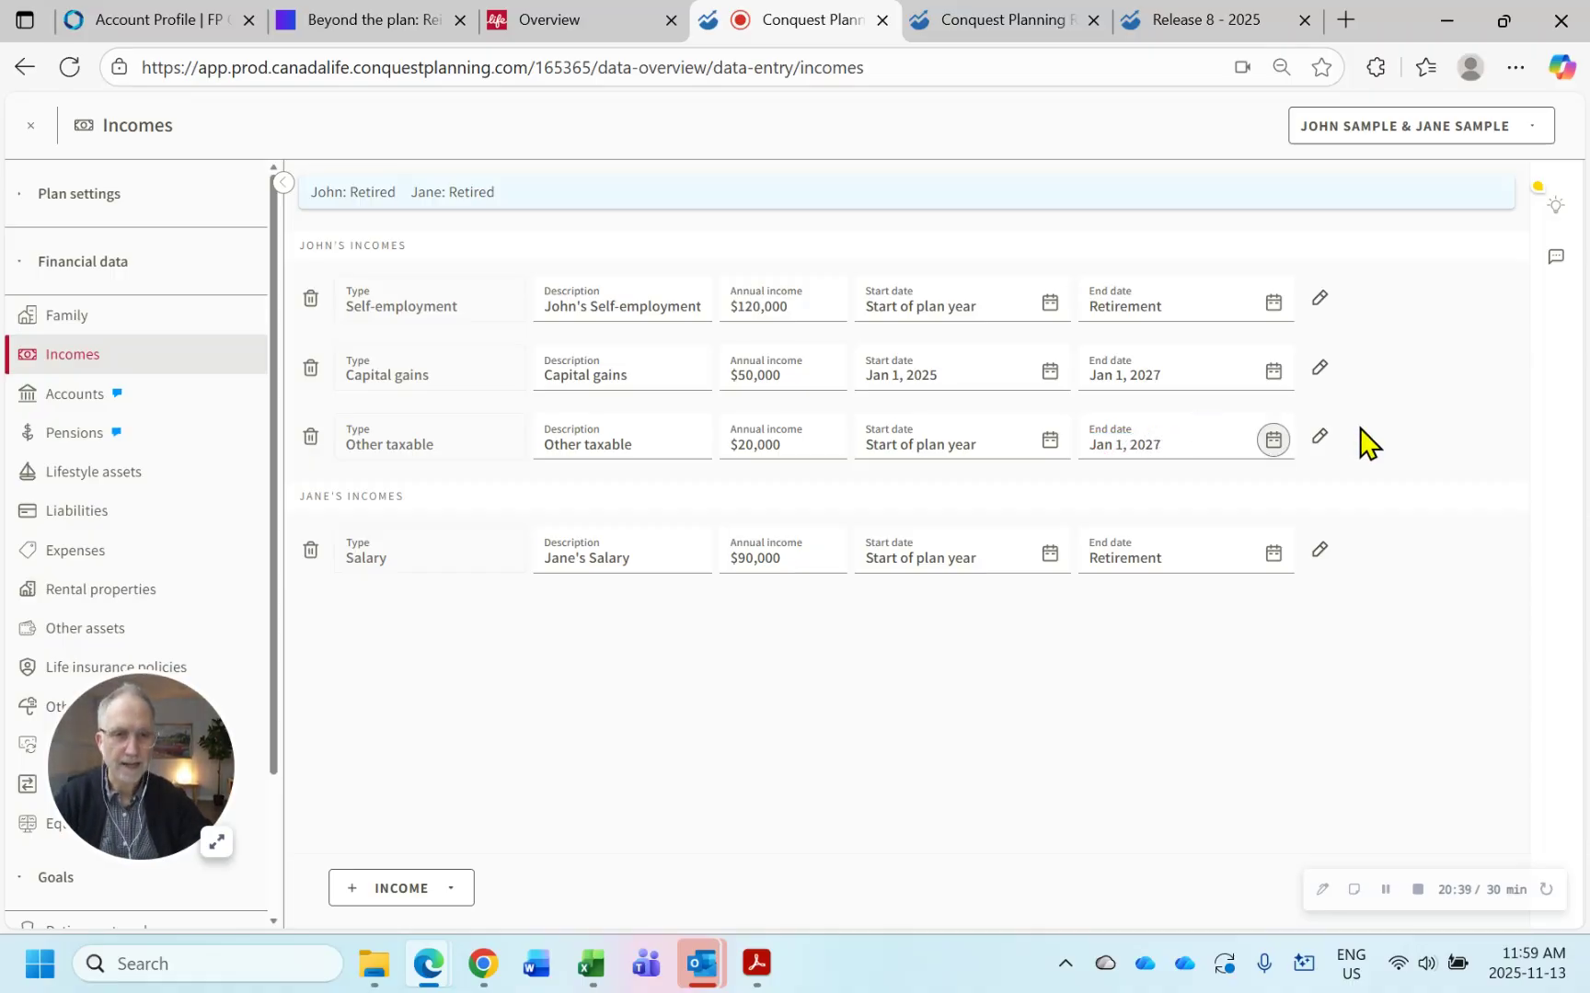
- Examine the Other taxable income's detailed data, focusing on the Voluntary income tax deductions percentage and the annual income, and close it
click(1317, 438)
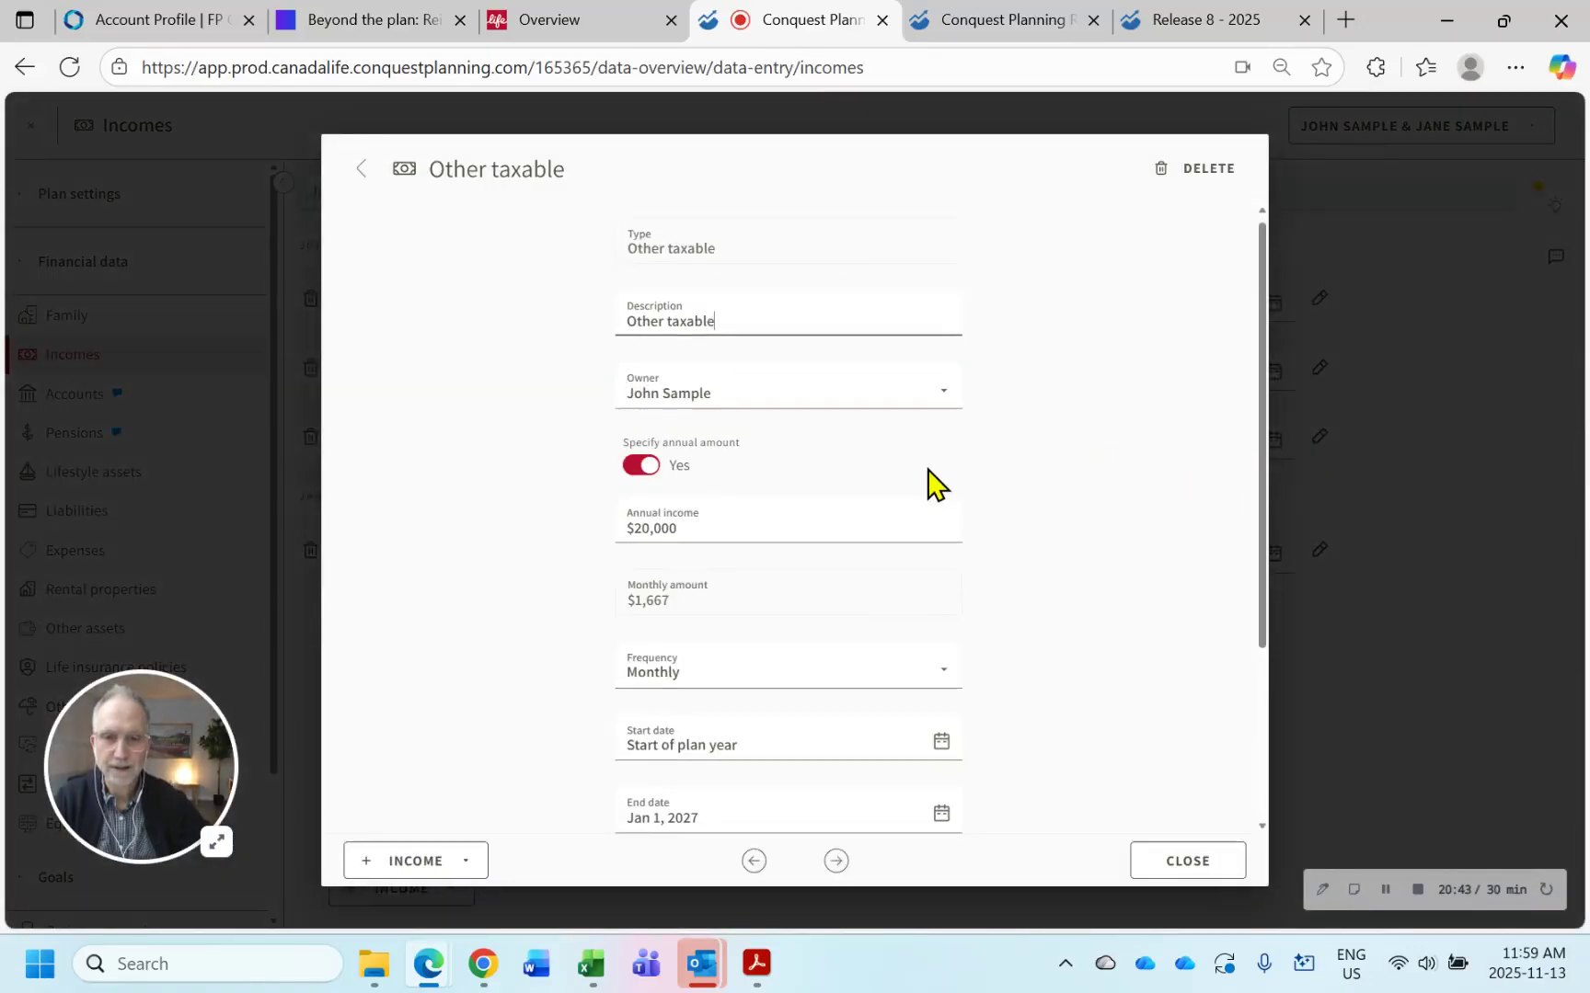
scroll(933, 485, down, 3)
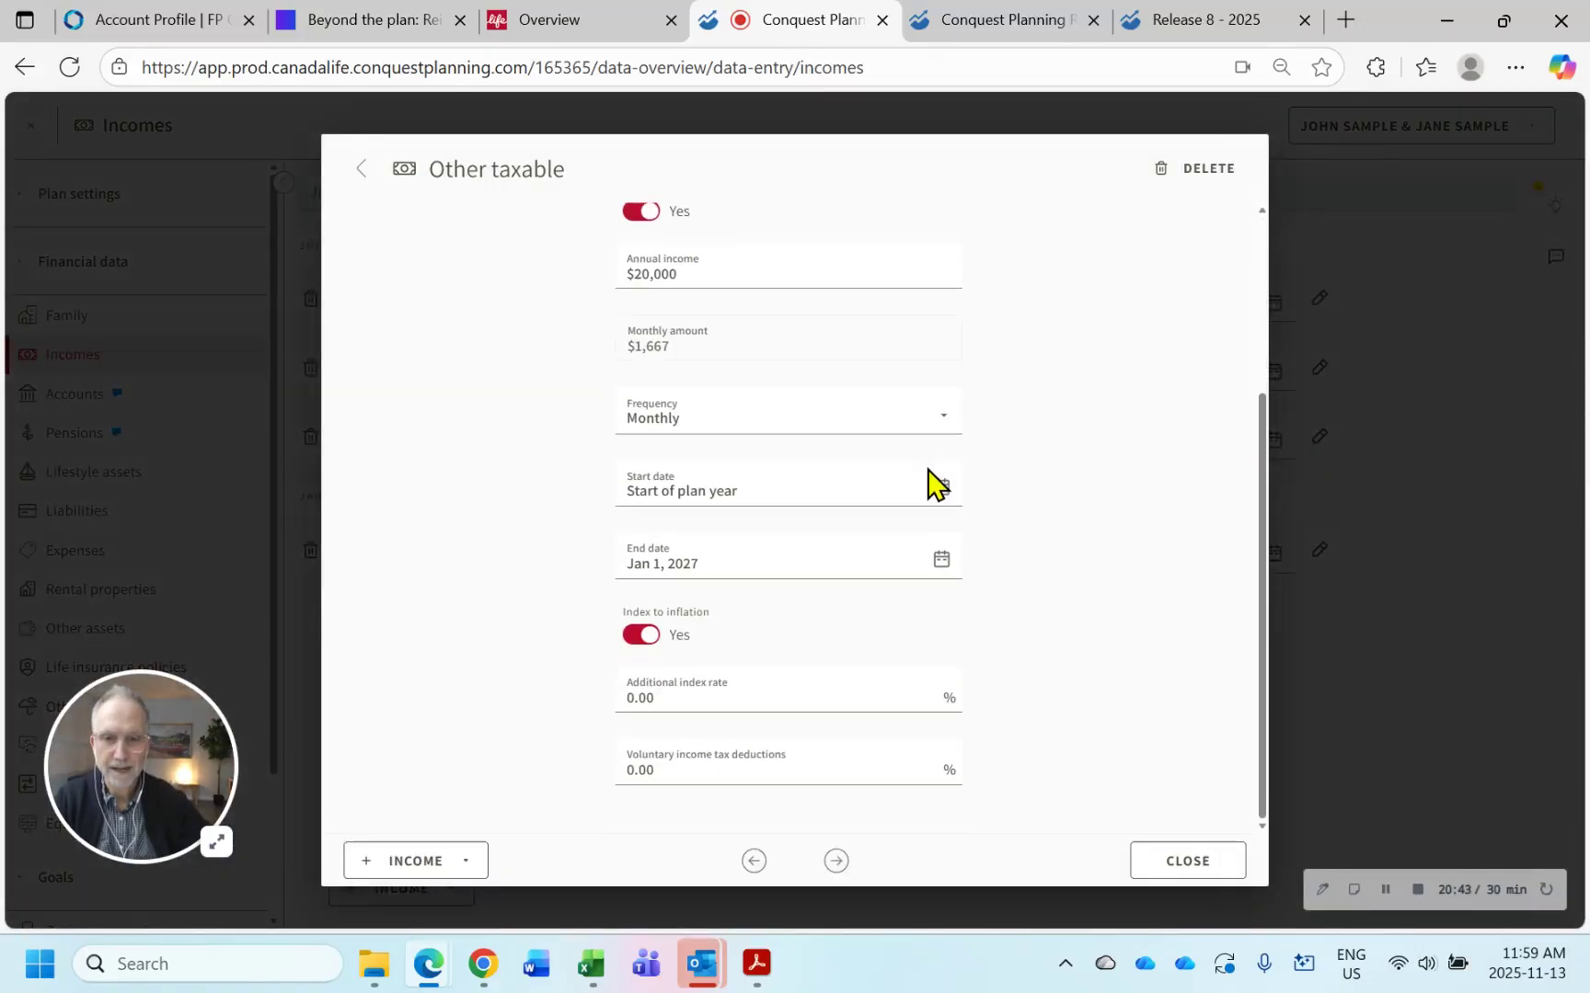
click(653, 776)
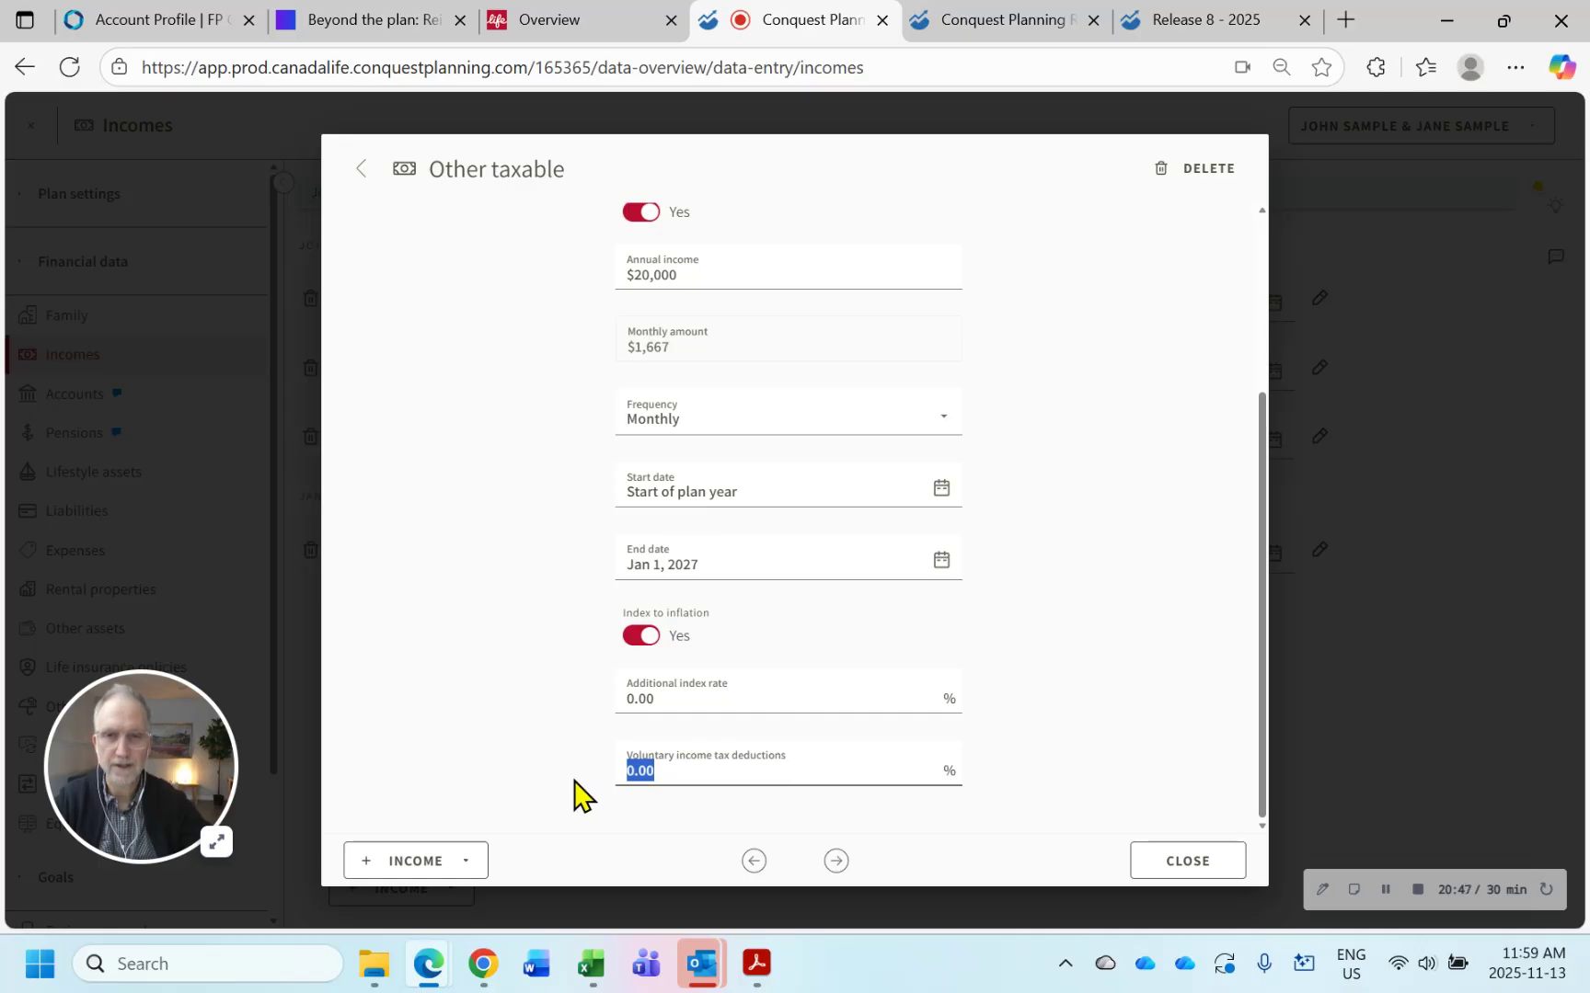
scroll(573, 795, up, 2)
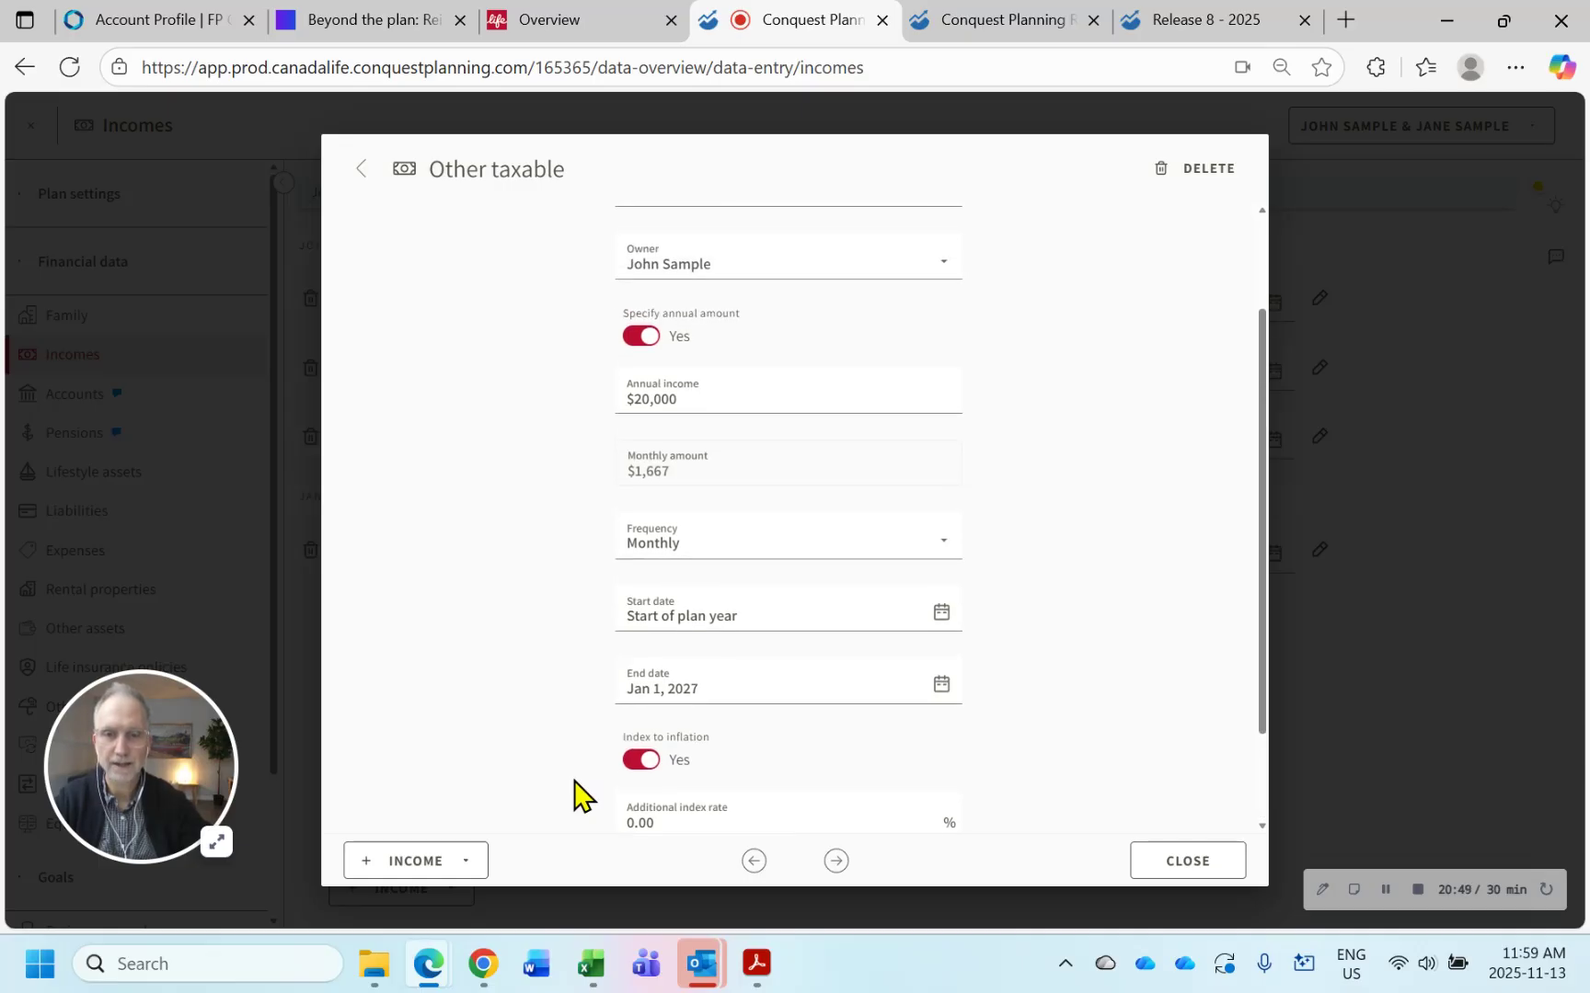
scroll(574, 796, down, 2)
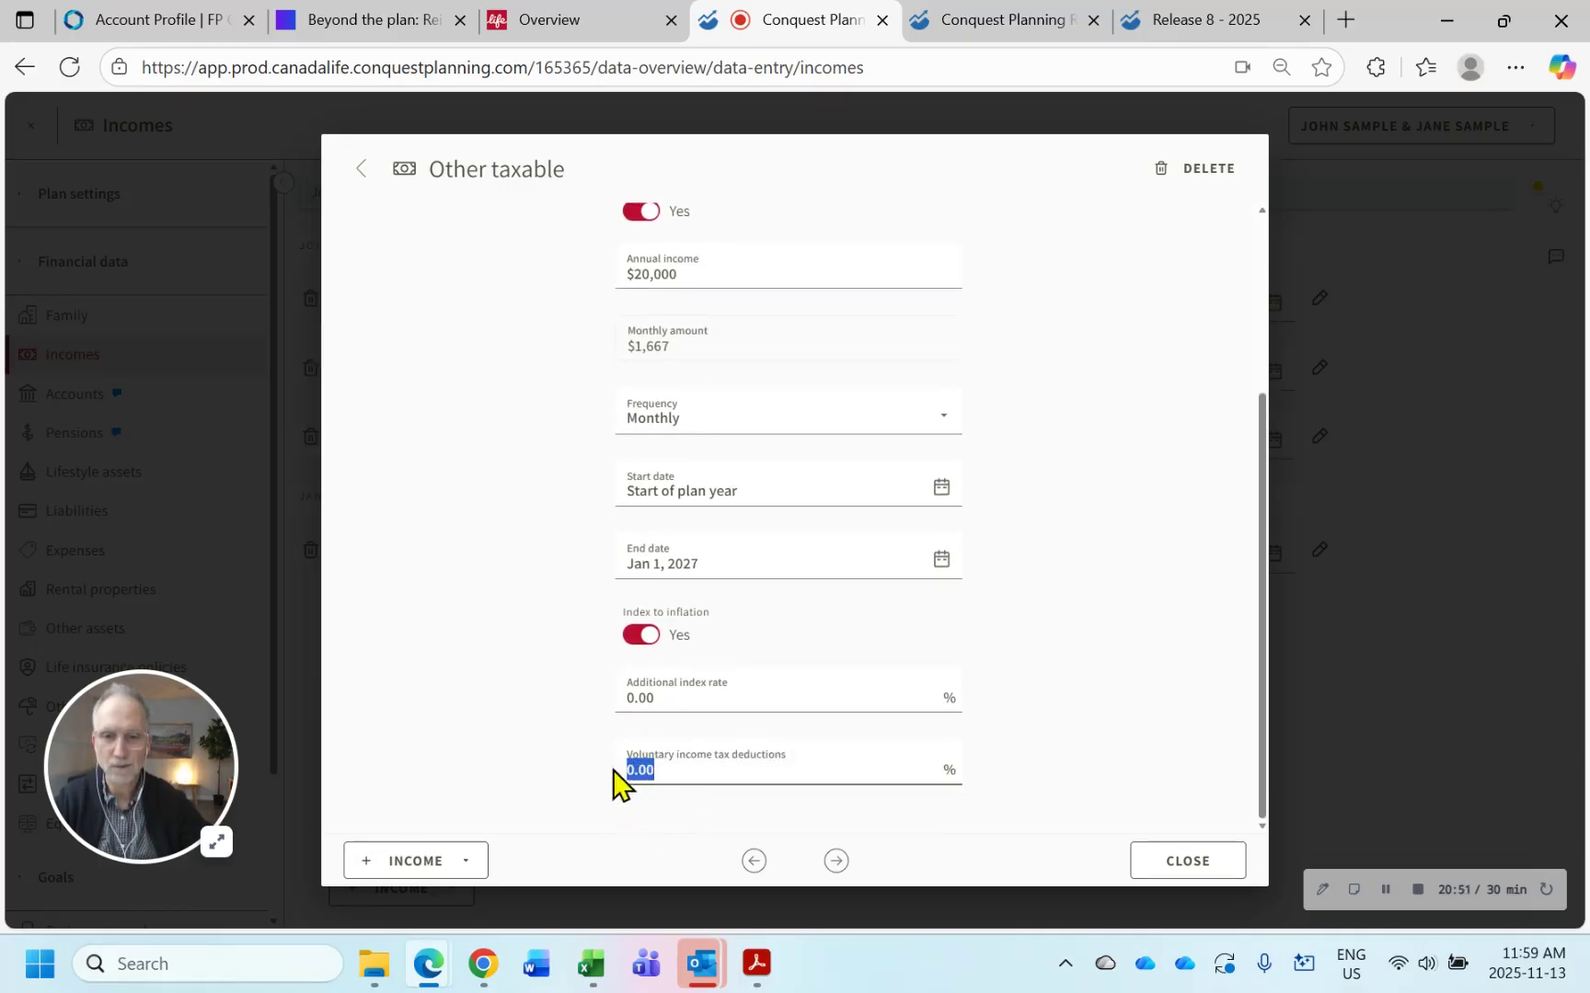
click(549, 749)
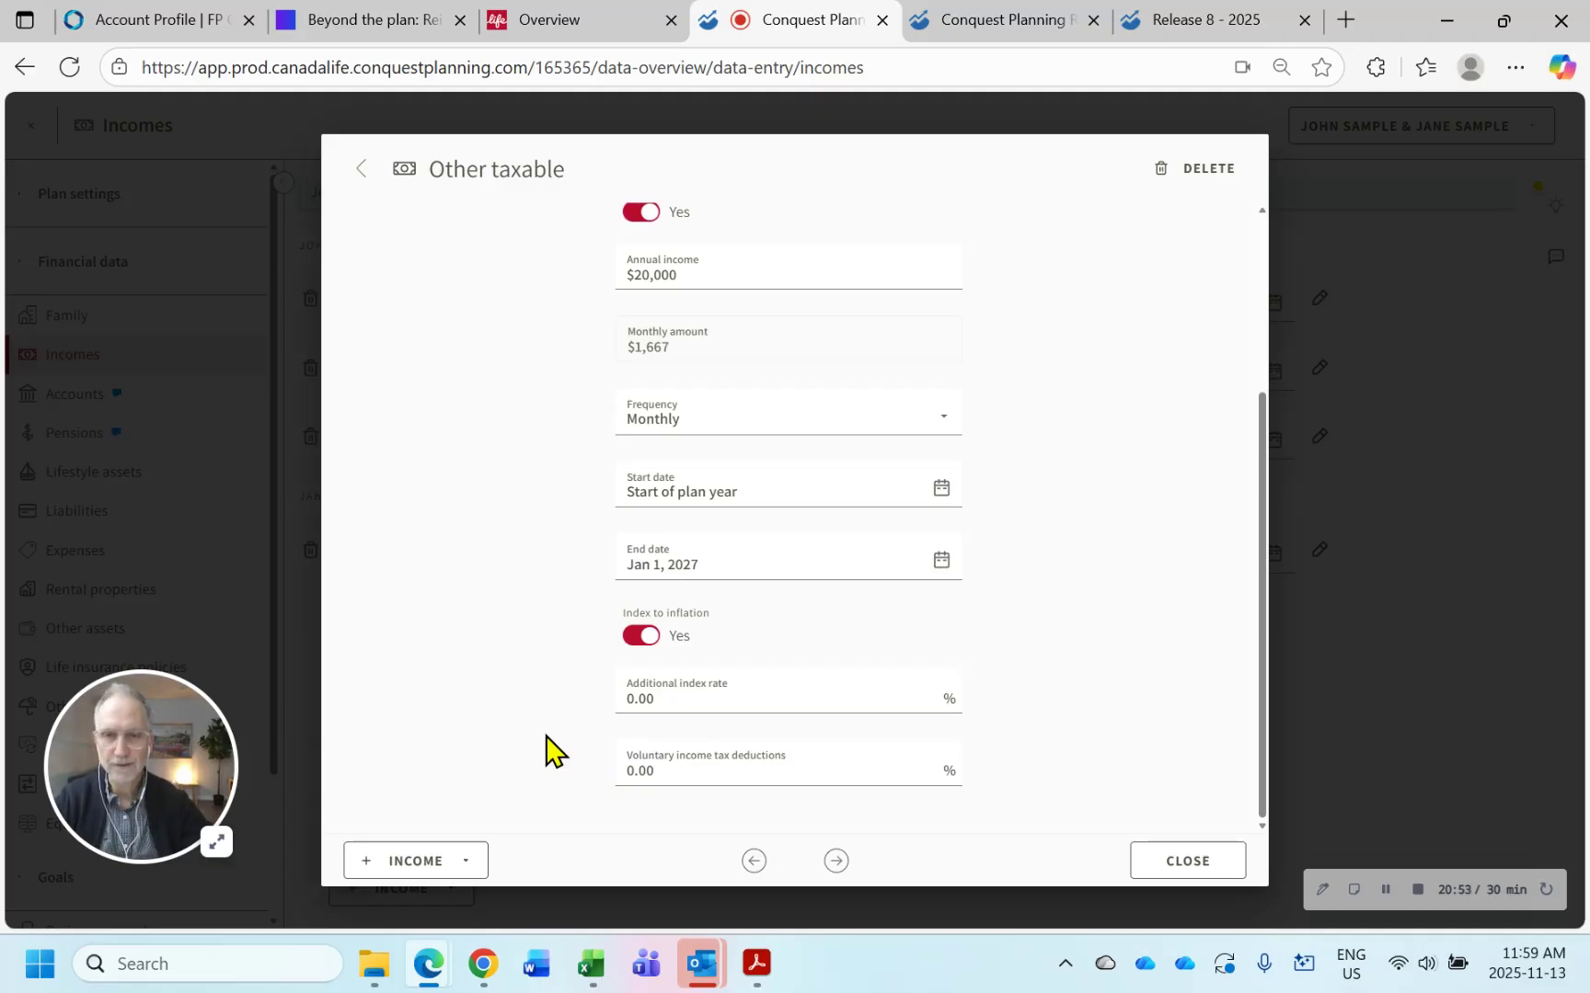
drag(699, 274, 549, 299)
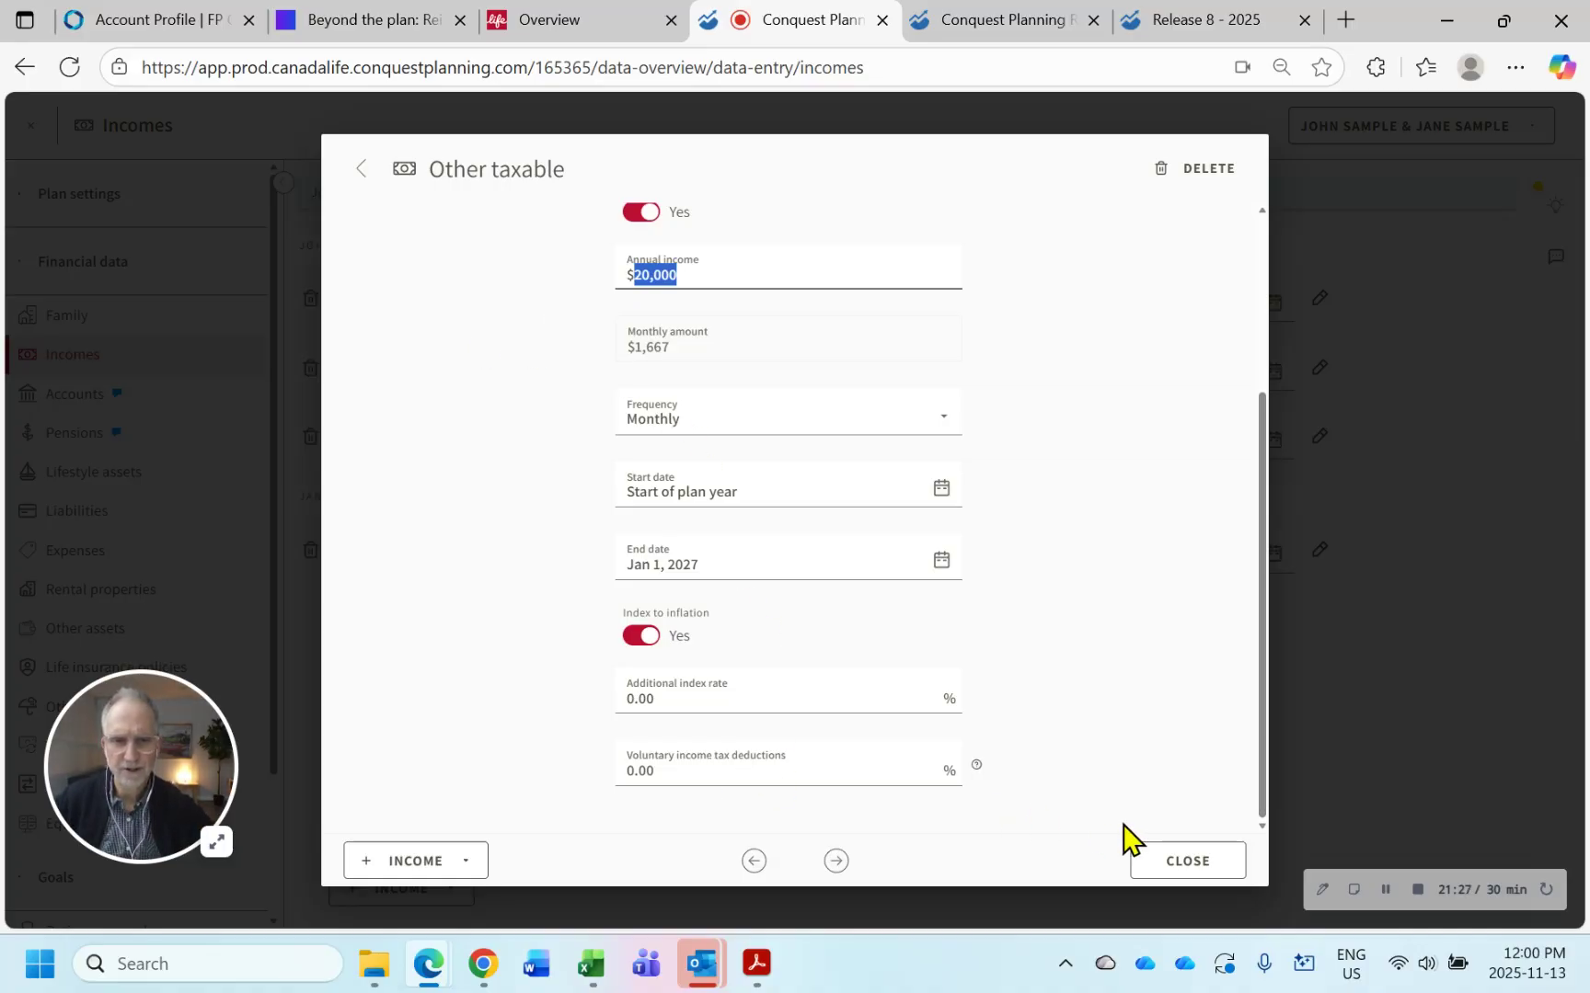
click(1161, 863)
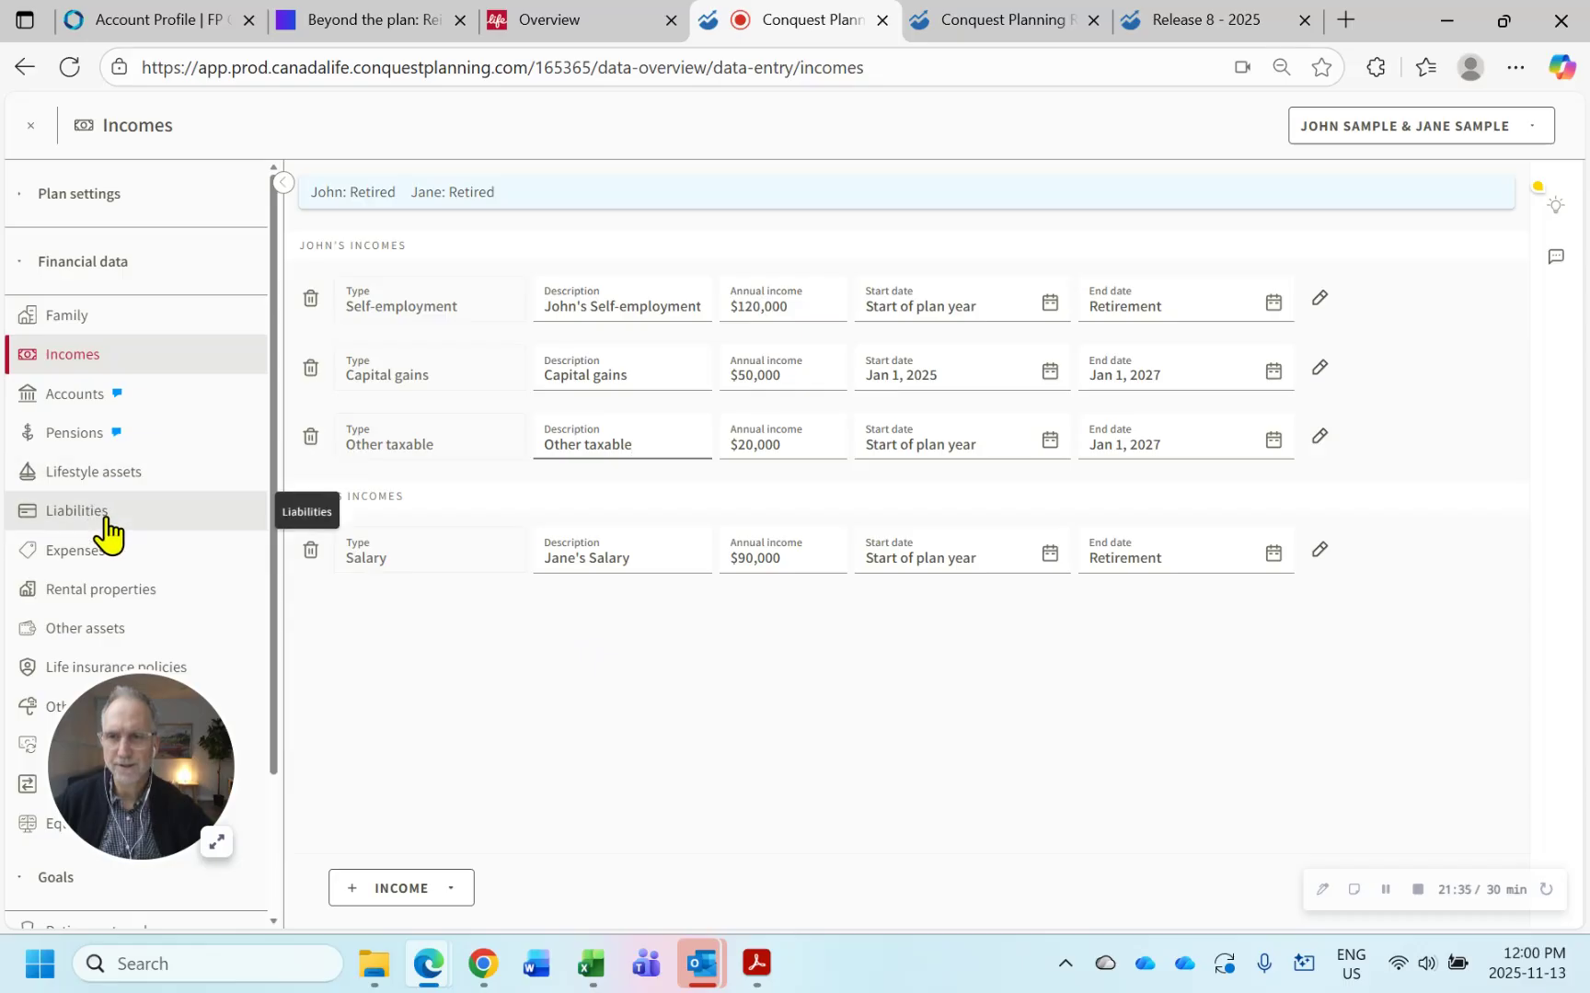
- Review the detailed data of the self-employed client's CPP benefit under Pensions and close it
click(91, 439)
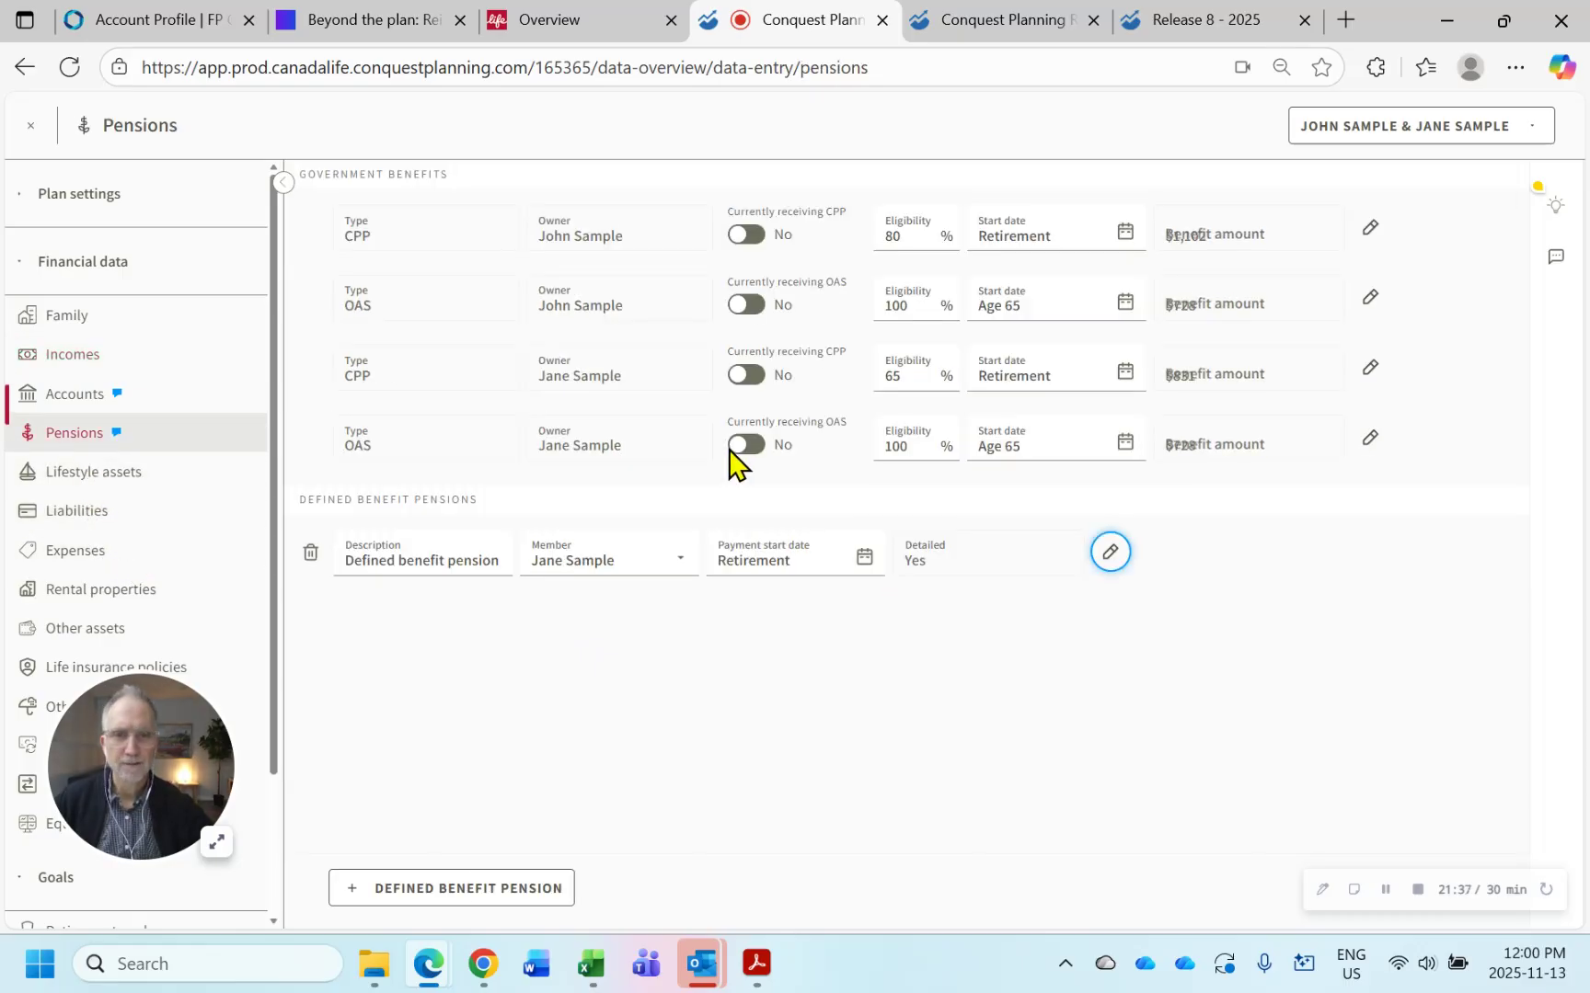
click(1373, 230)
drag(825, 614, 676, 636)
click(1187, 864)
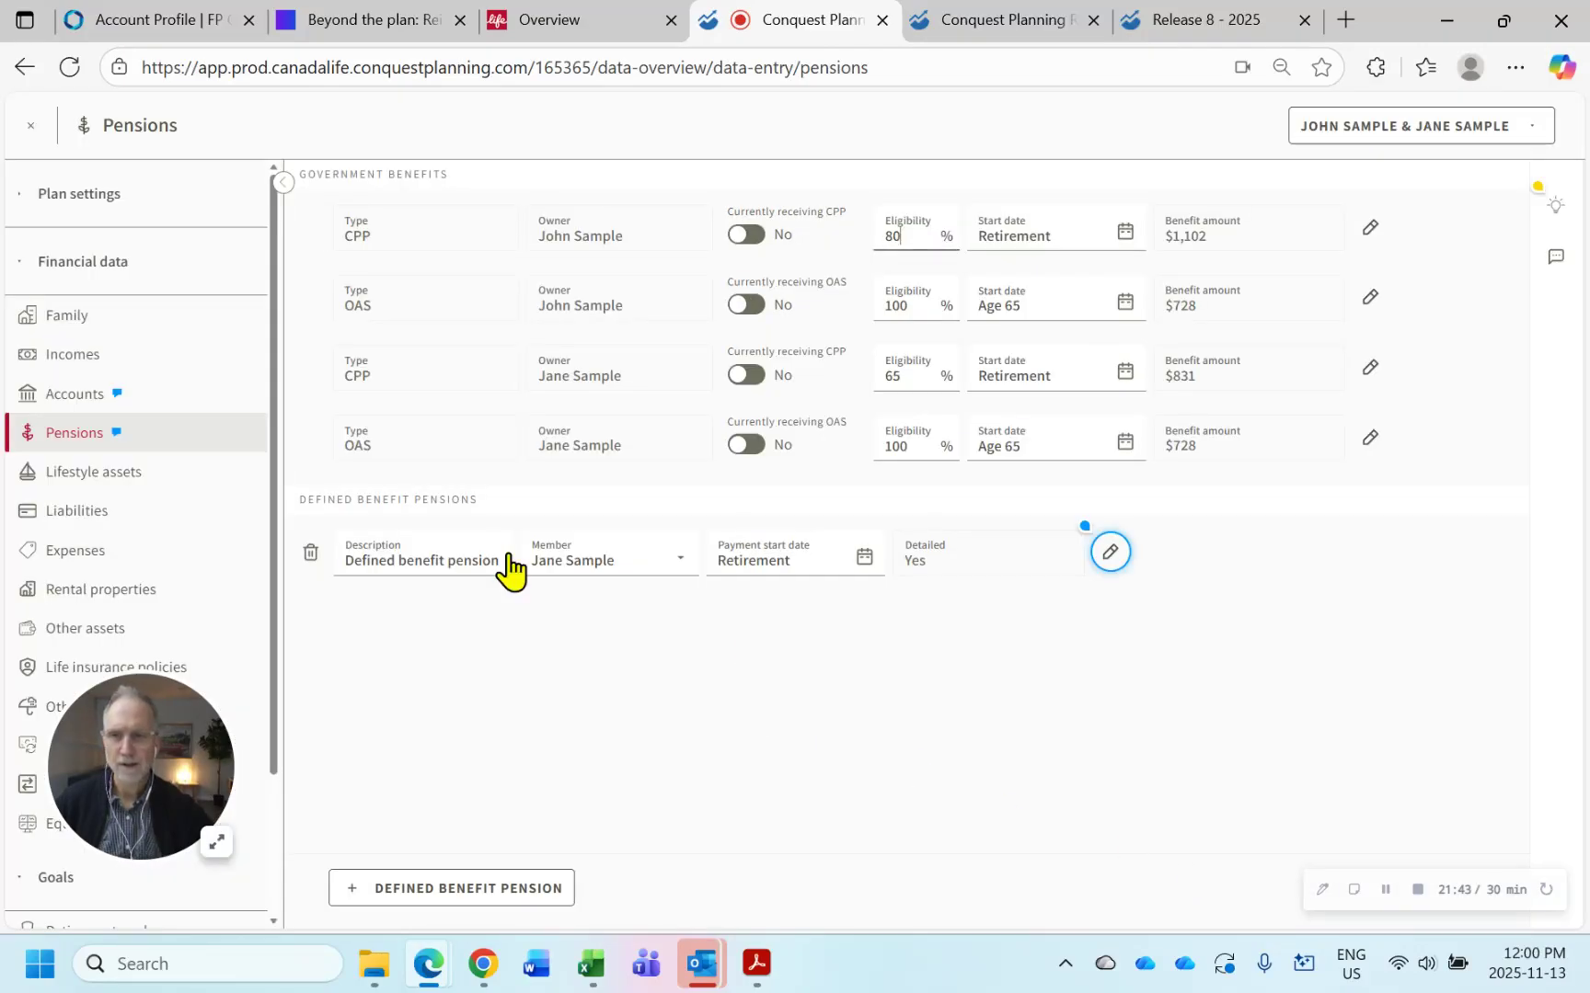
- Review the voluntary income tax deduction settings of the self-employed client's RRSP account and return to the client data overview
click(74, 405)
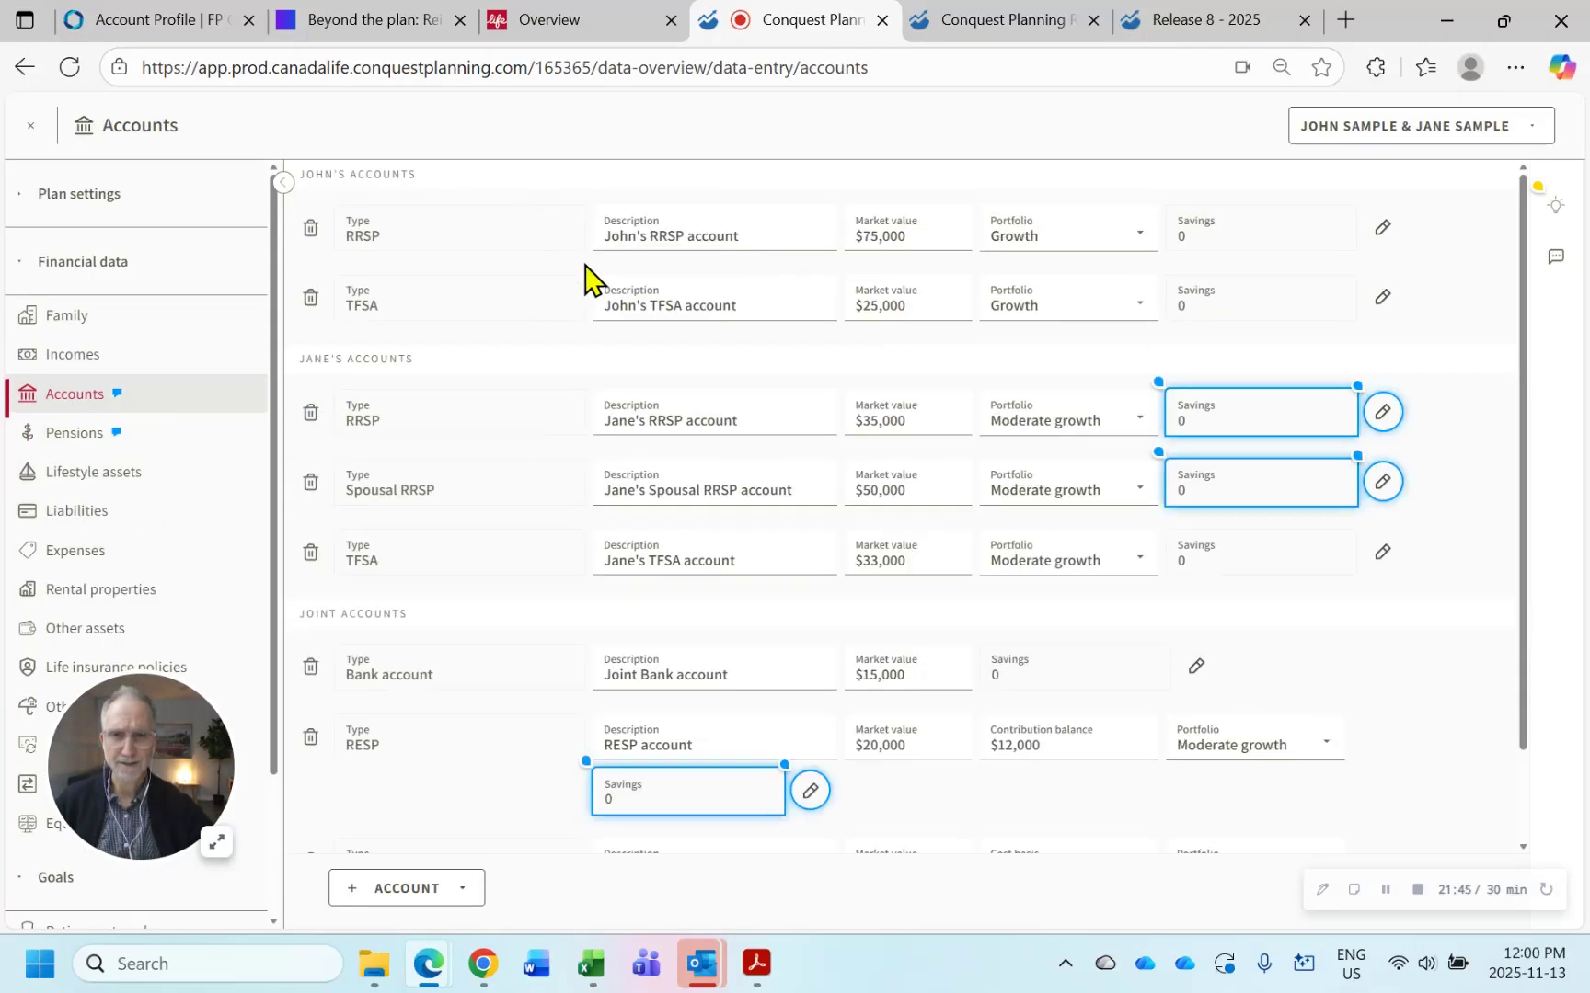
click(1382, 230)
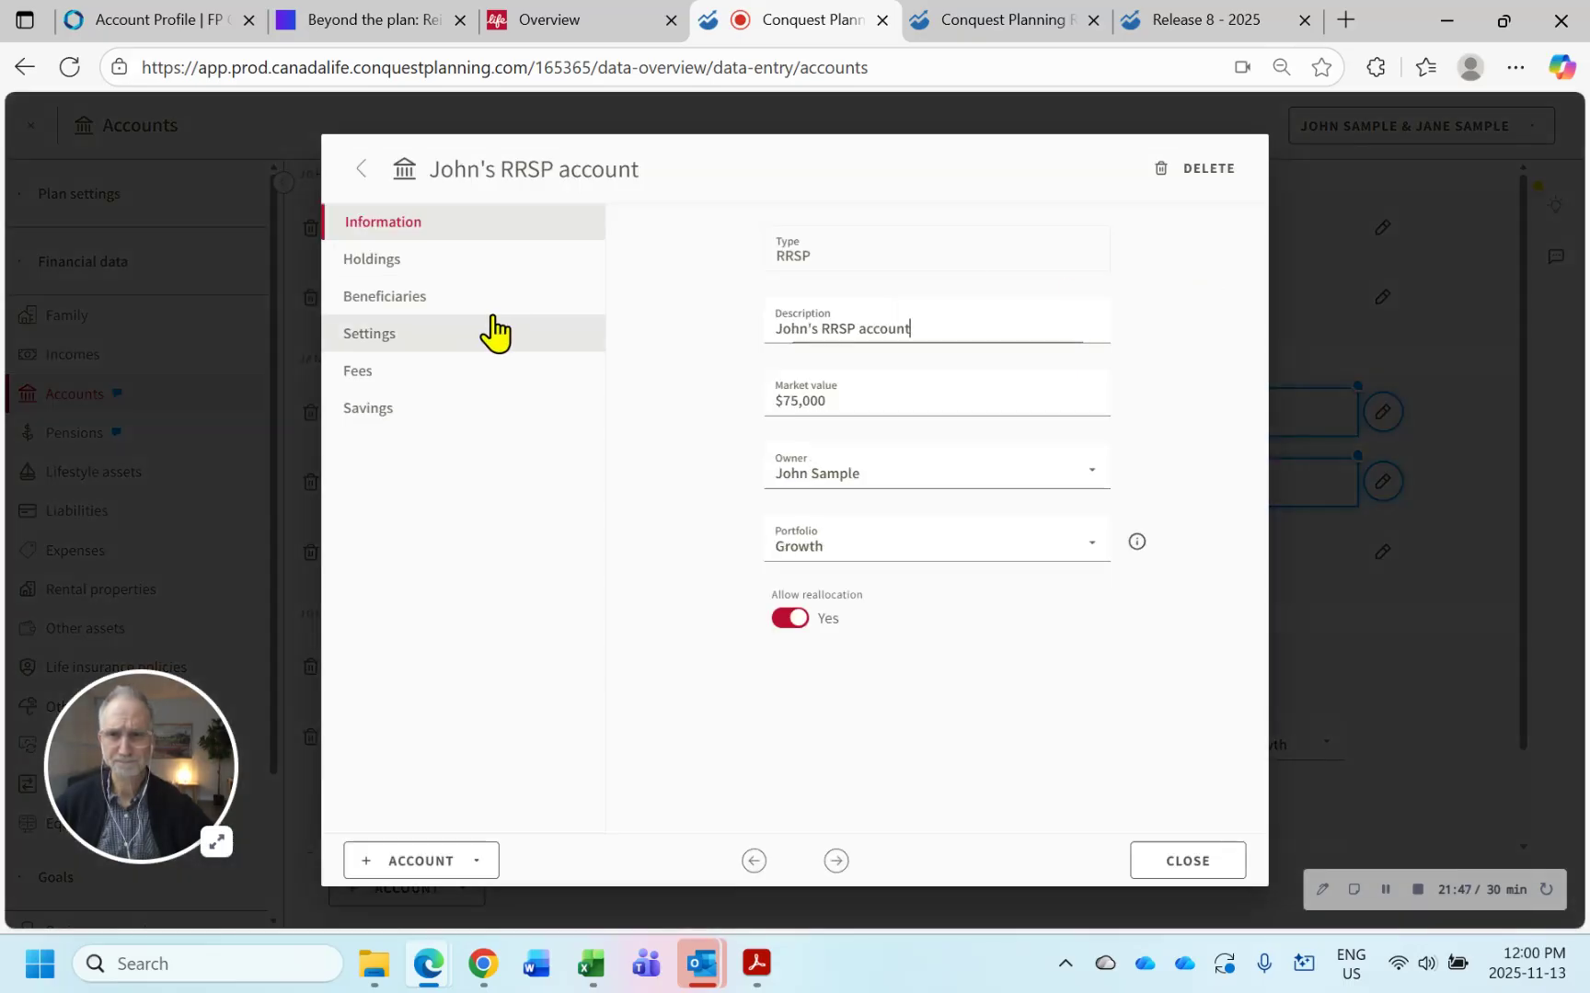
click(457, 343)
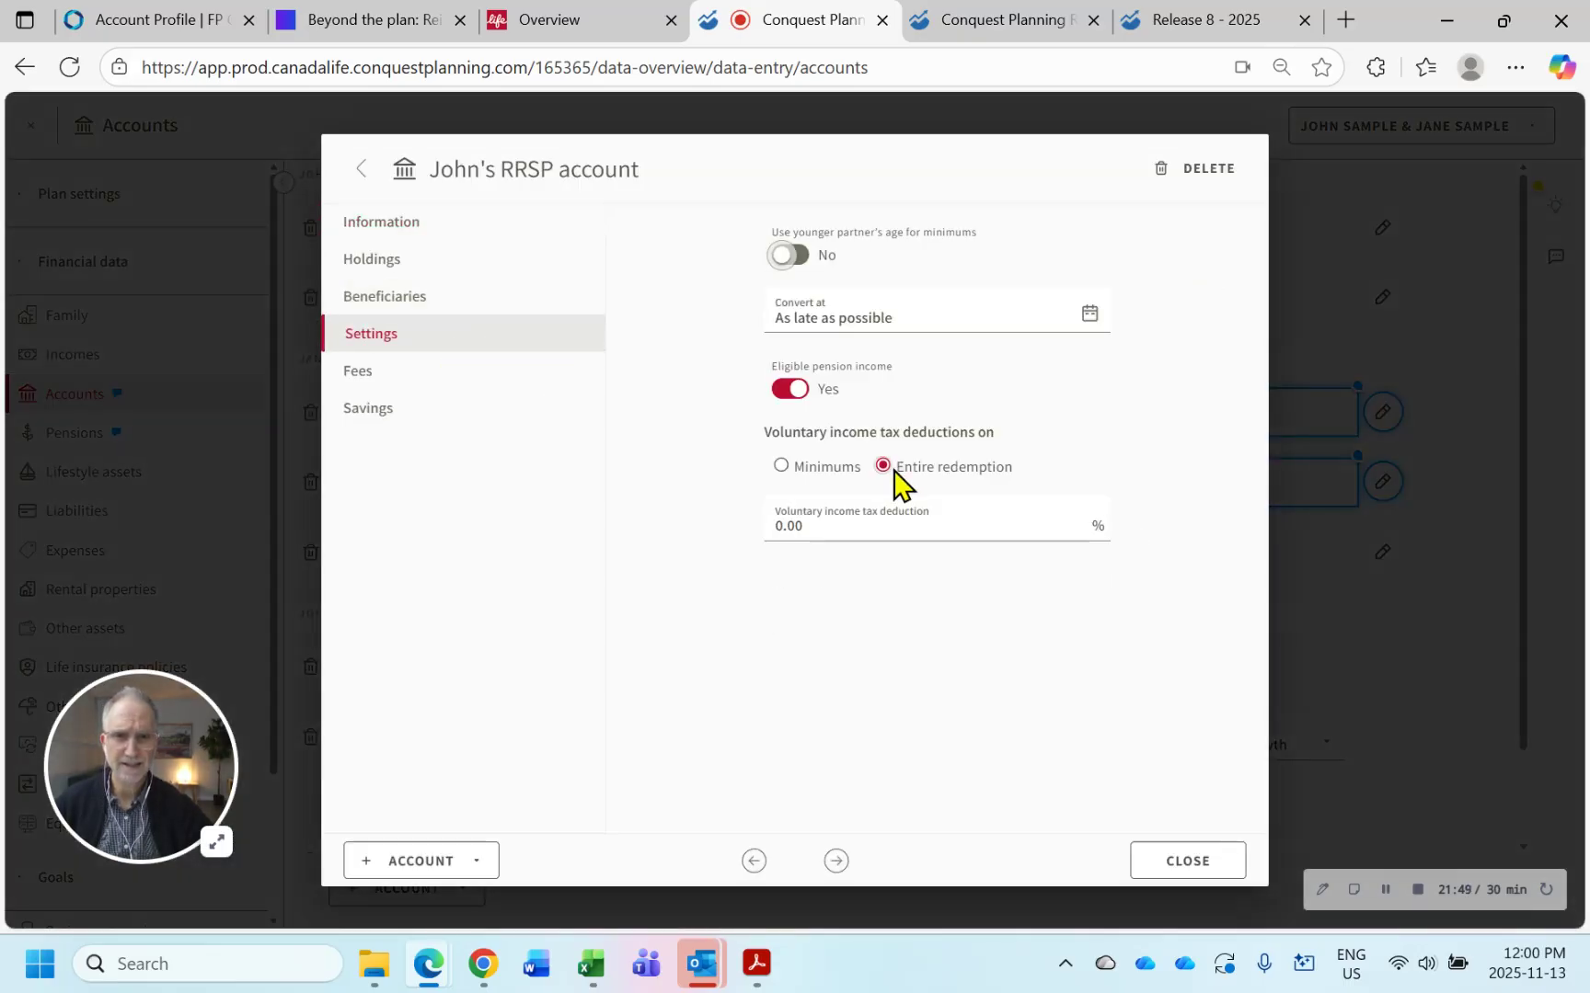
click(818, 525)
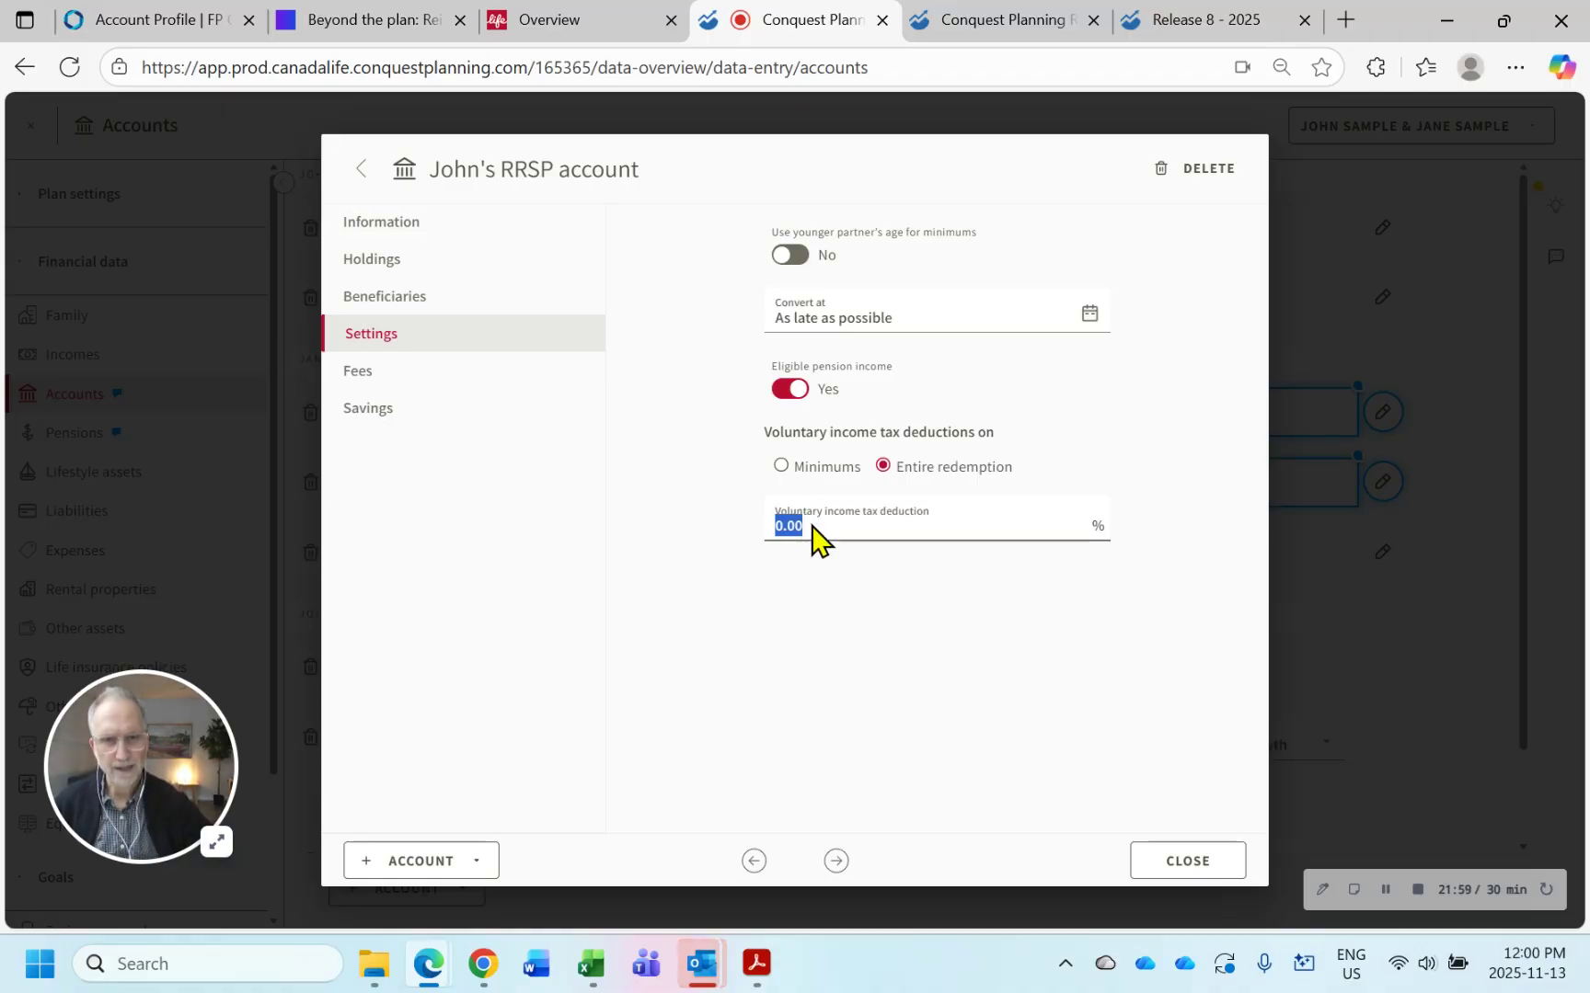
click(1173, 872)
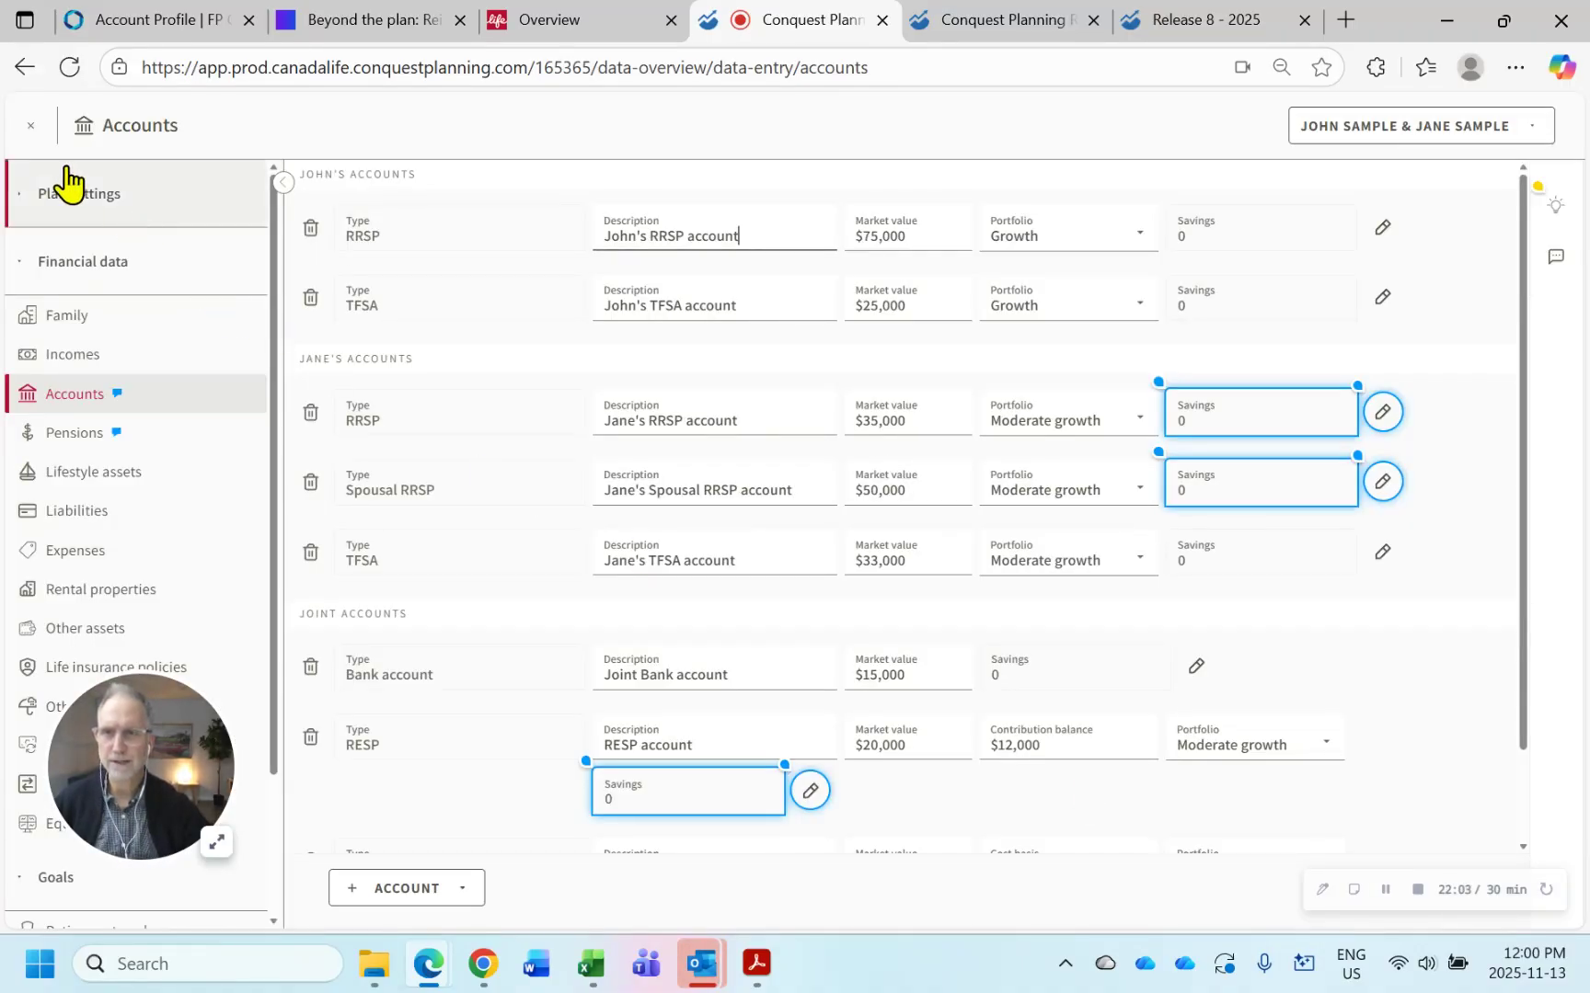
click(31, 127)
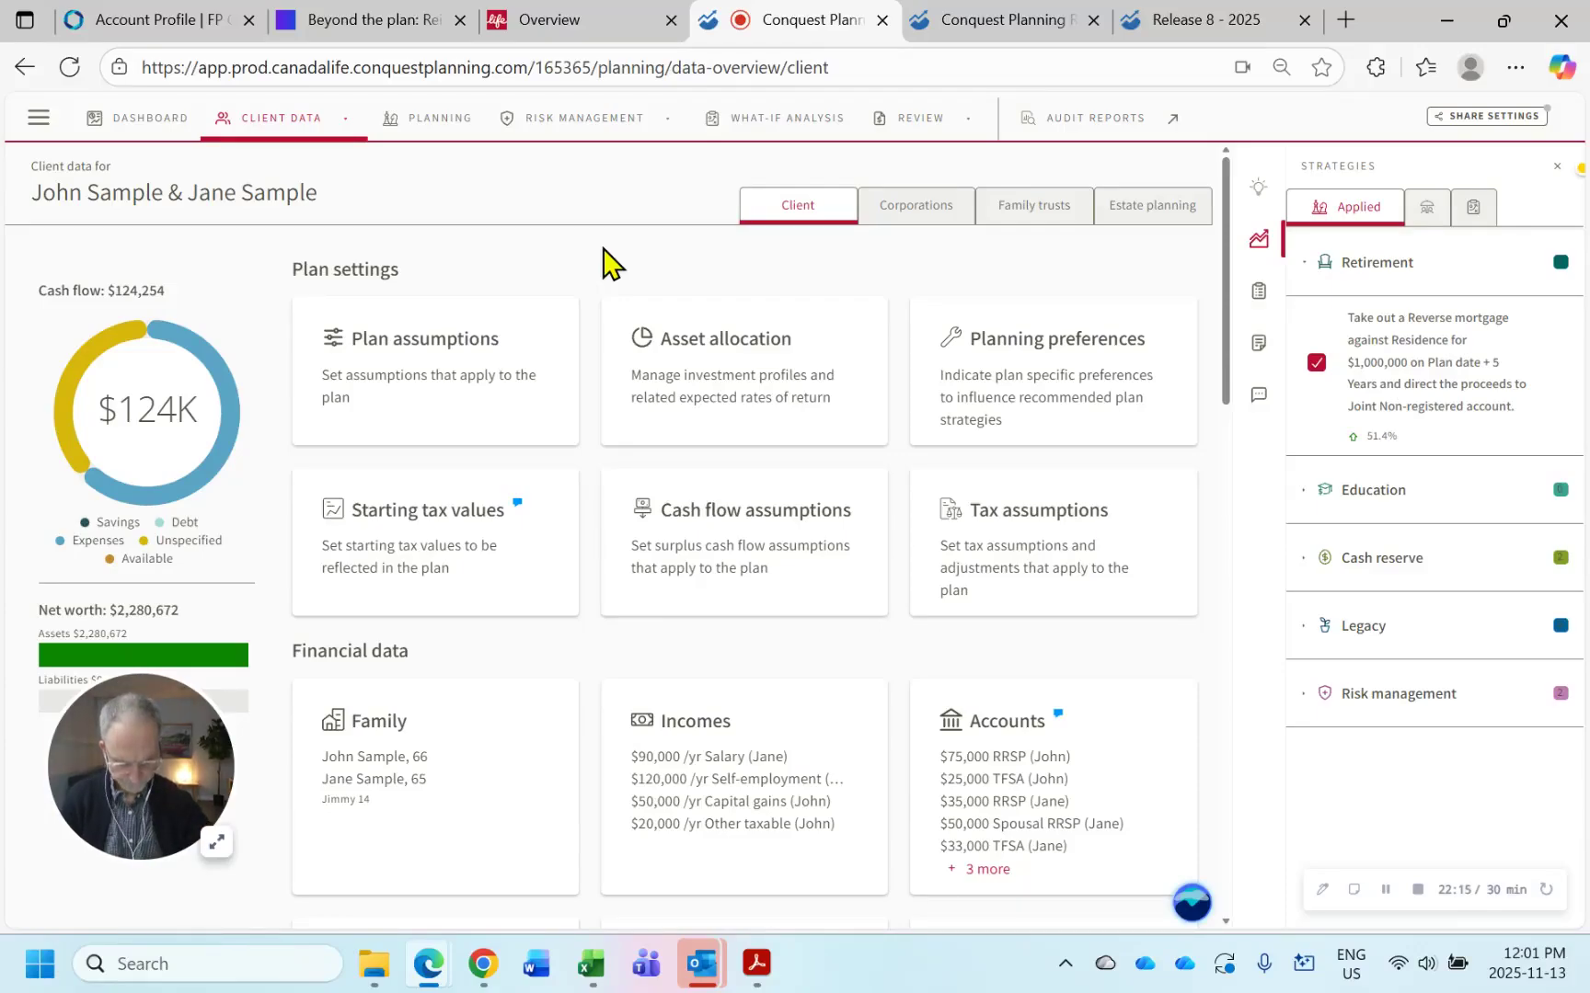
- Switch to the Release 8 - 2025 notes and read the section on EPSP percentage/amount of salary savings
click(1187, 19)
scroll(1235, 317, down, 3)
scroll(1236, 317, down, 12)
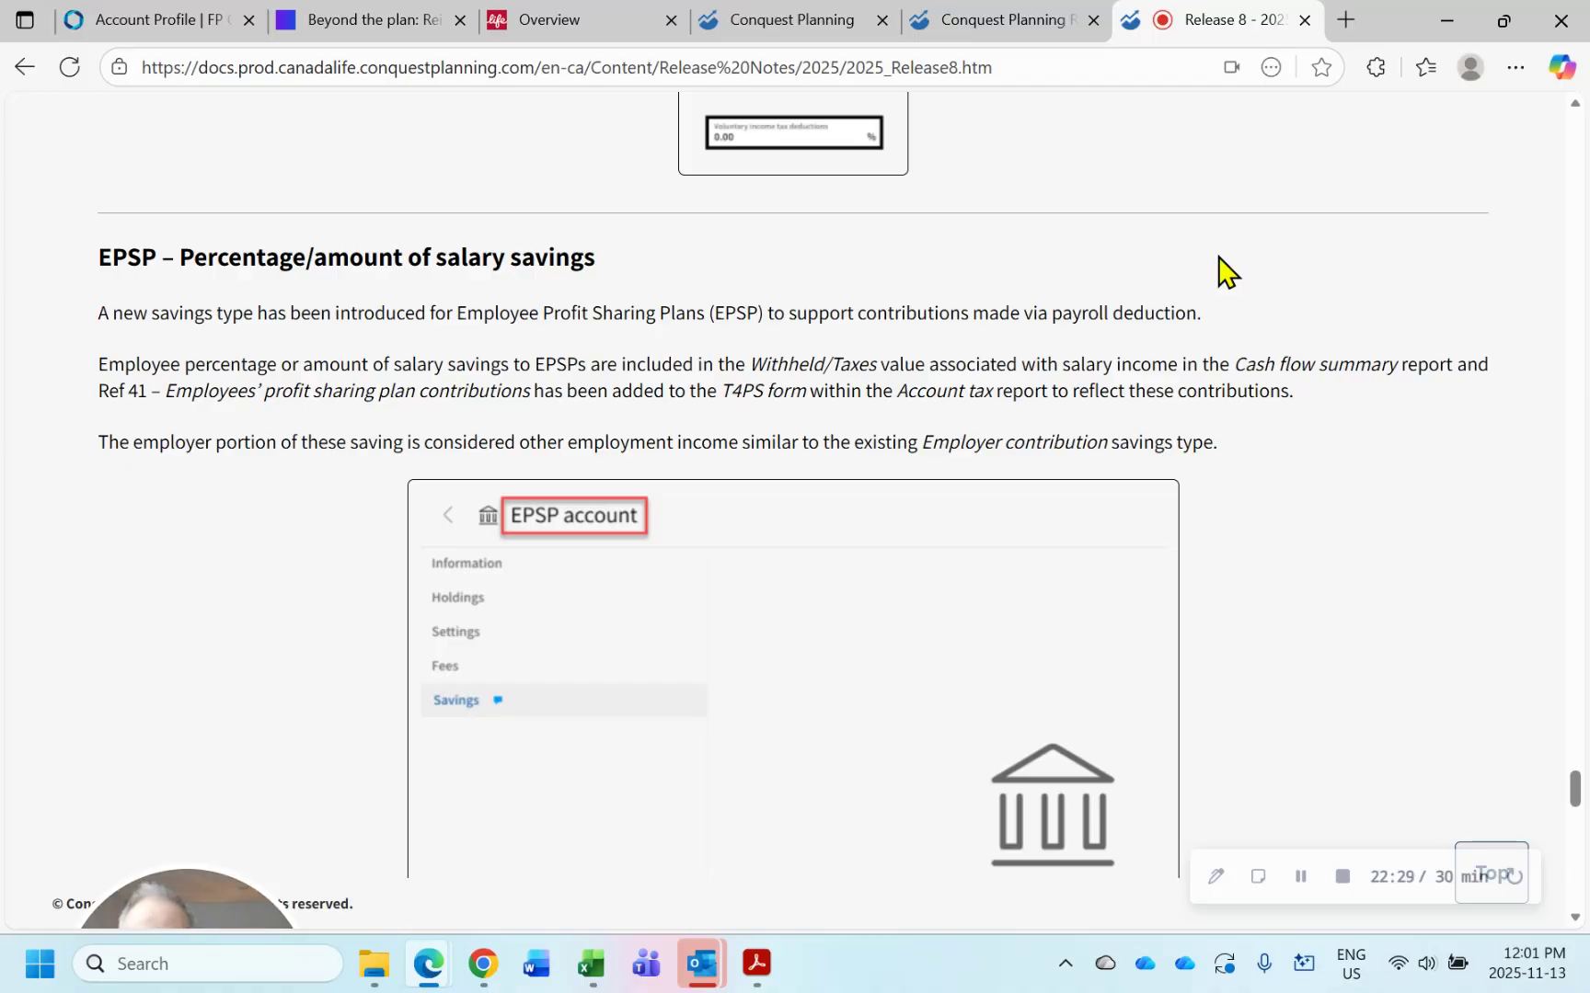
scroll(1224, 269, down, 3)
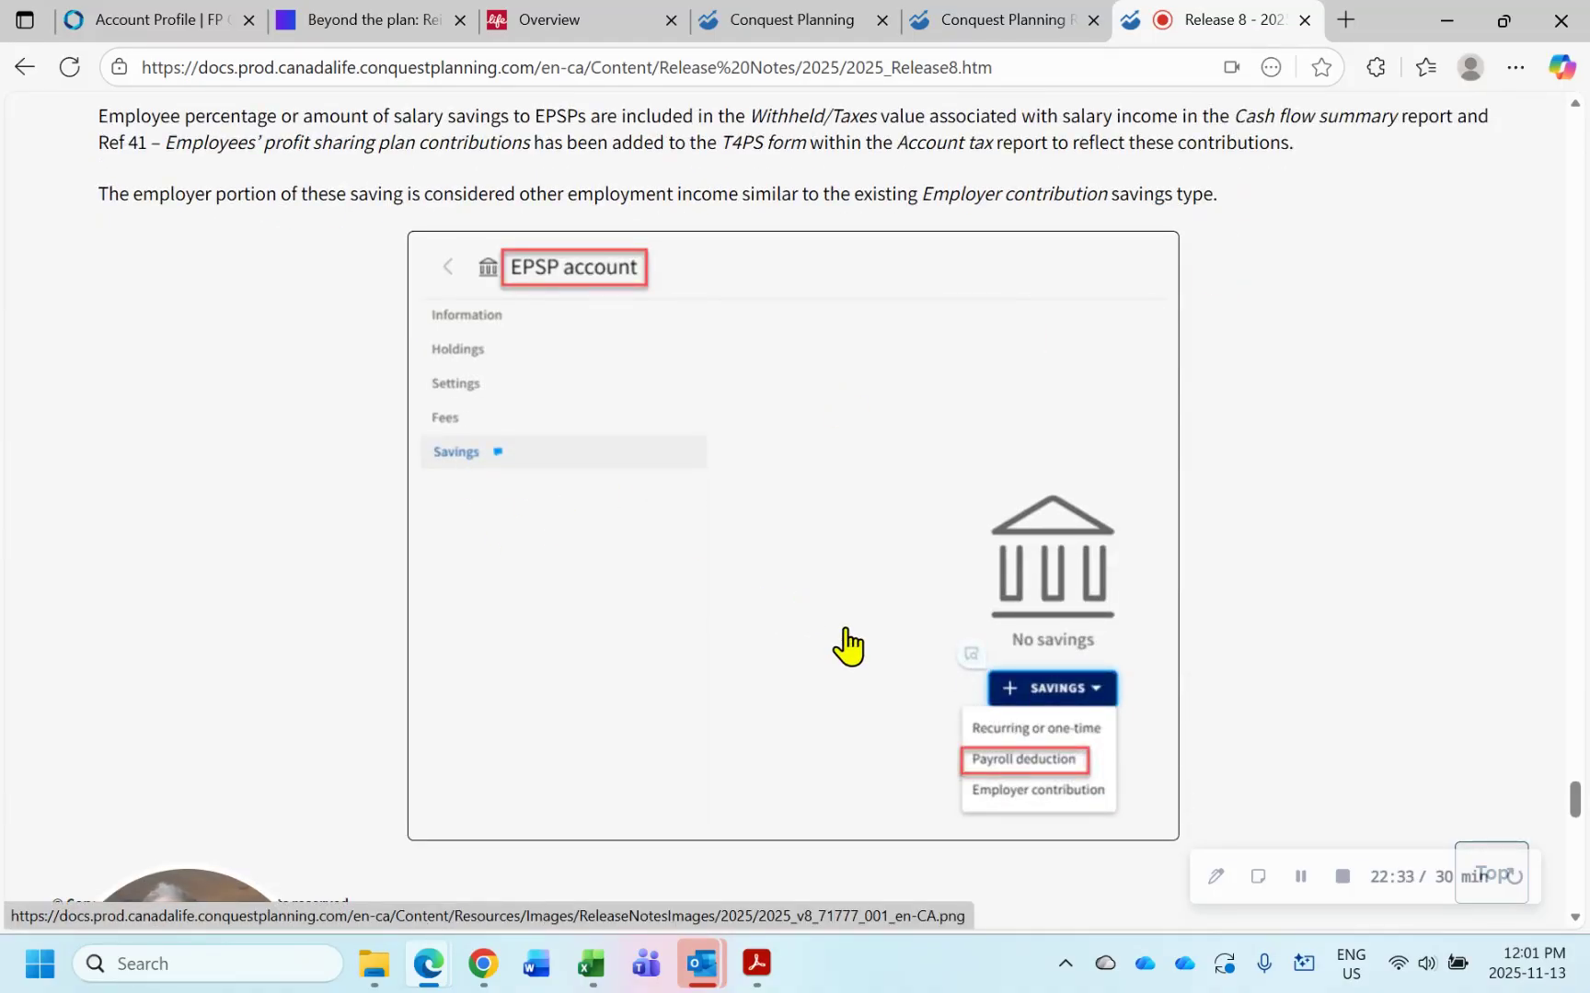
scroll(847, 647, down, 2)
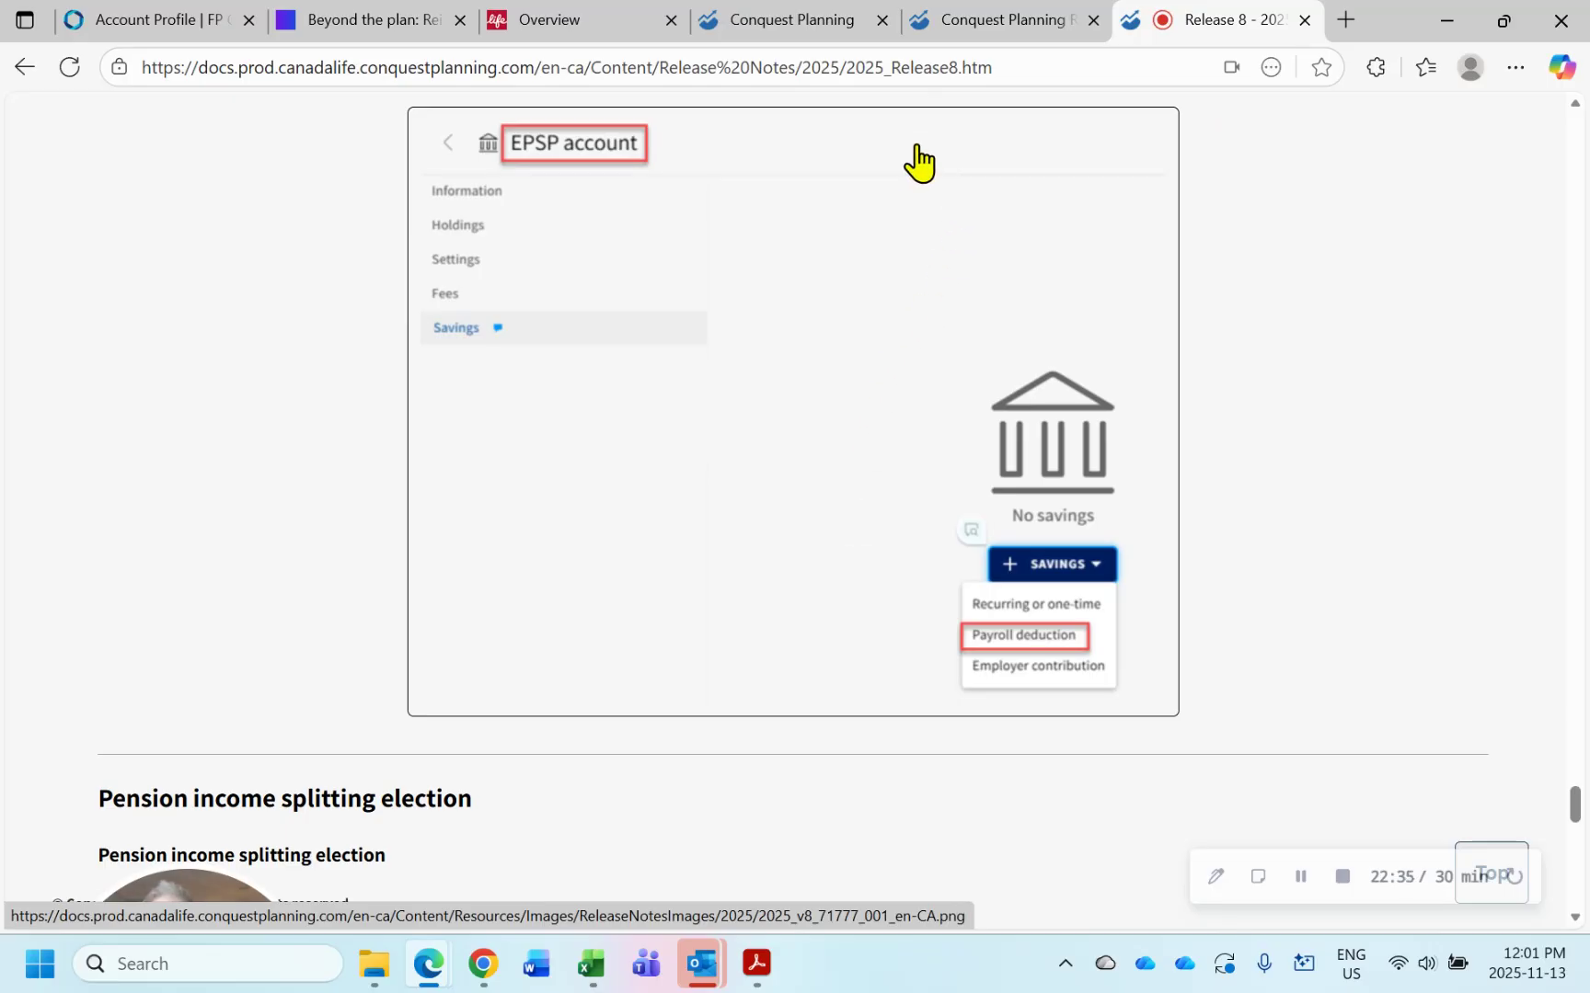
- Return to the plan in Conquest Planning and add an EPSP account for the self-employed client under Accounts
click(814, 26)
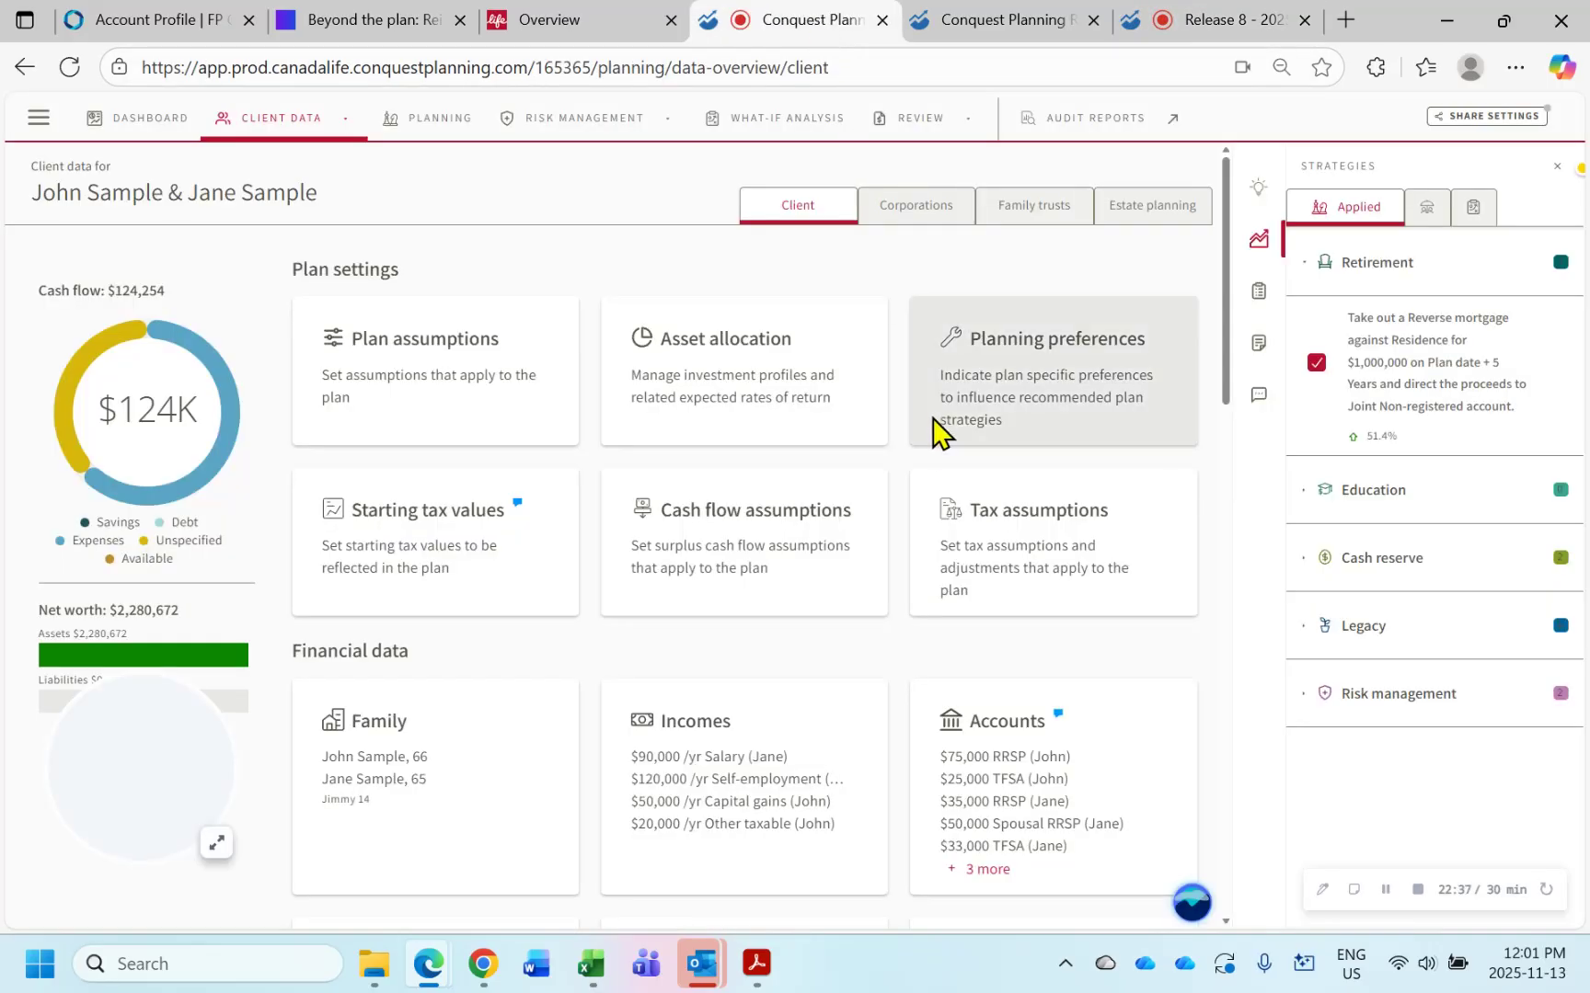
scroll(956, 506, down, 2)
click(1040, 664)
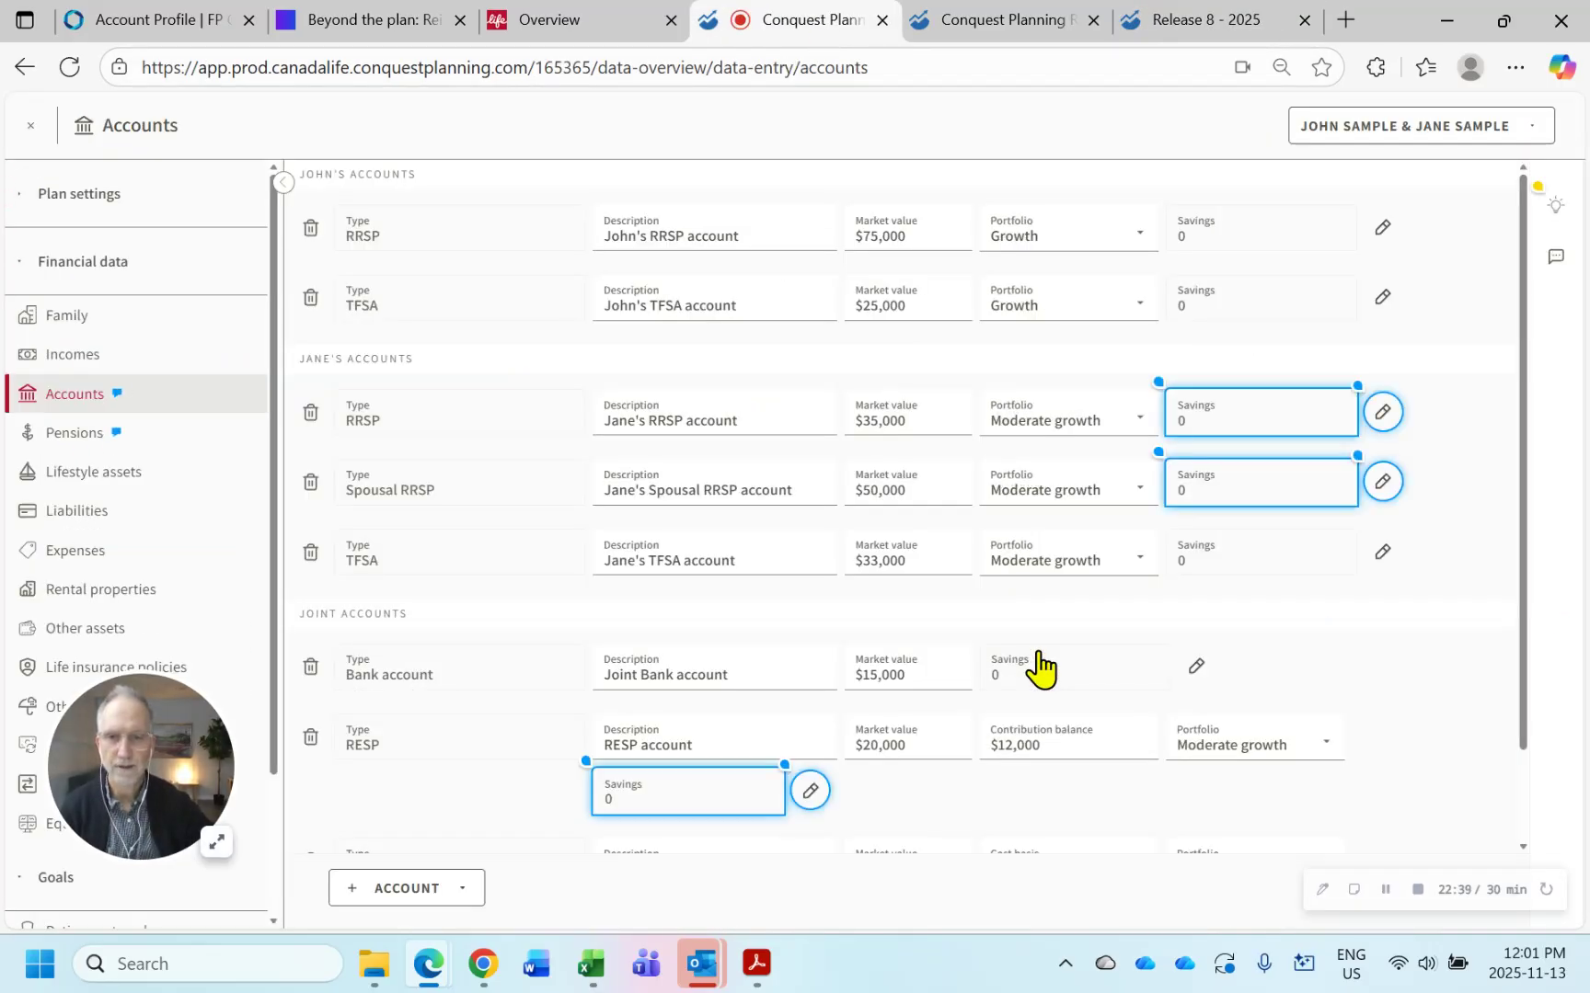
scroll(1040, 665, down, 2)
scroll(1039, 664, up, 2)
scroll(1039, 664, down, 2)
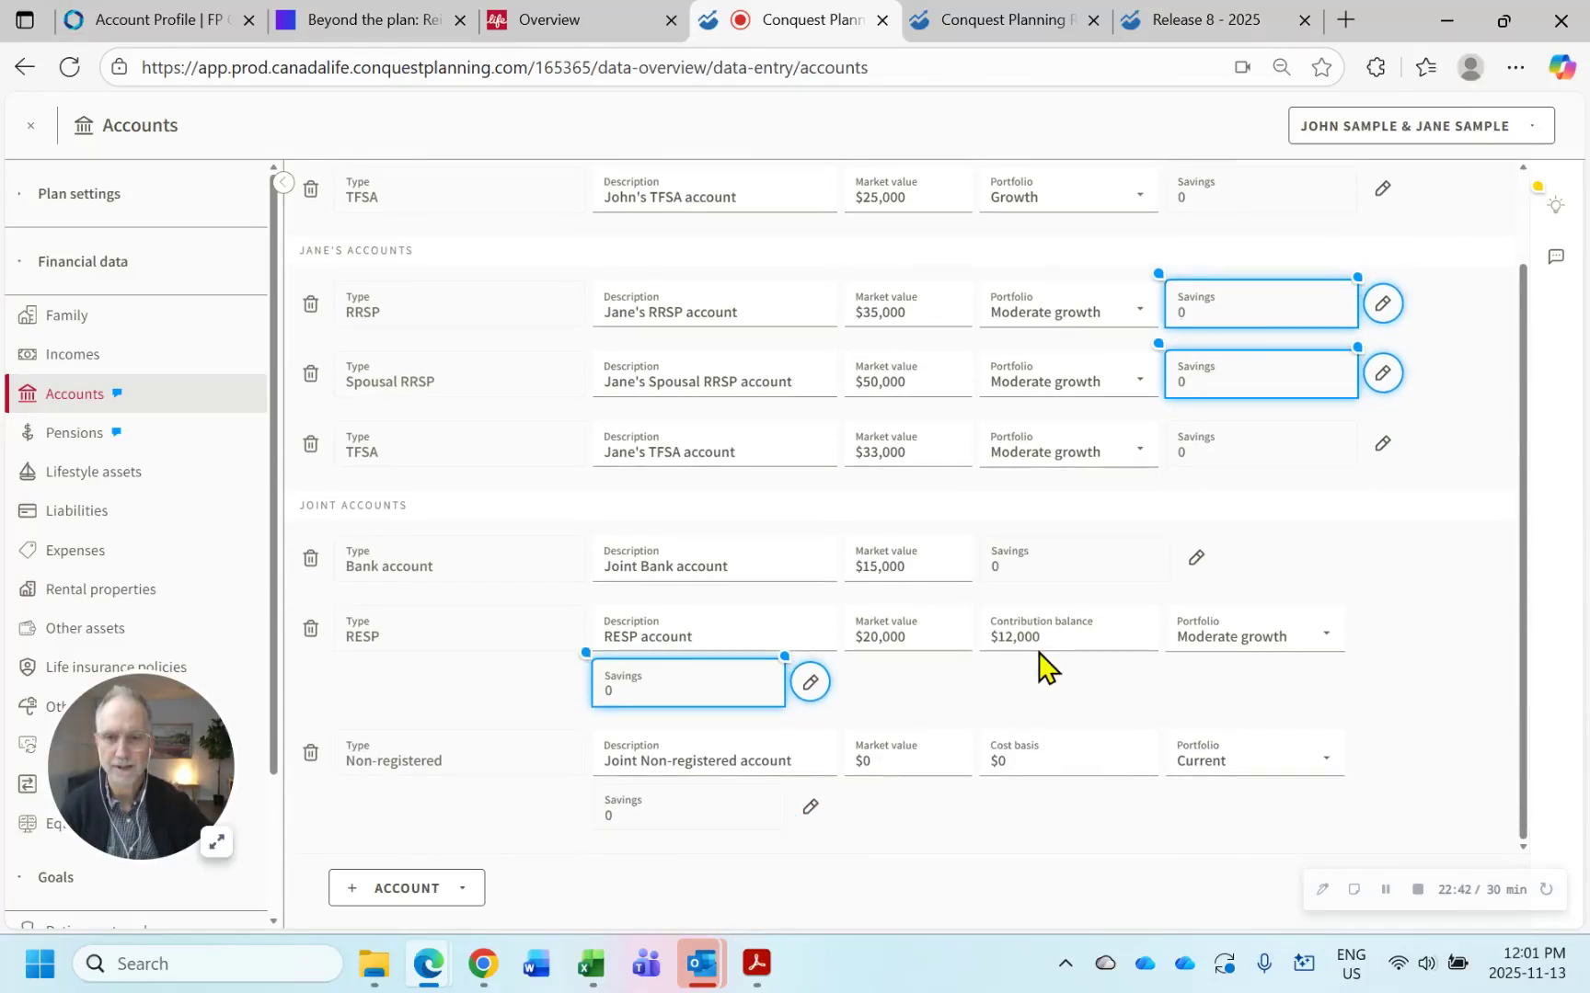
click(368, 893)
mouse_move(412, 791)
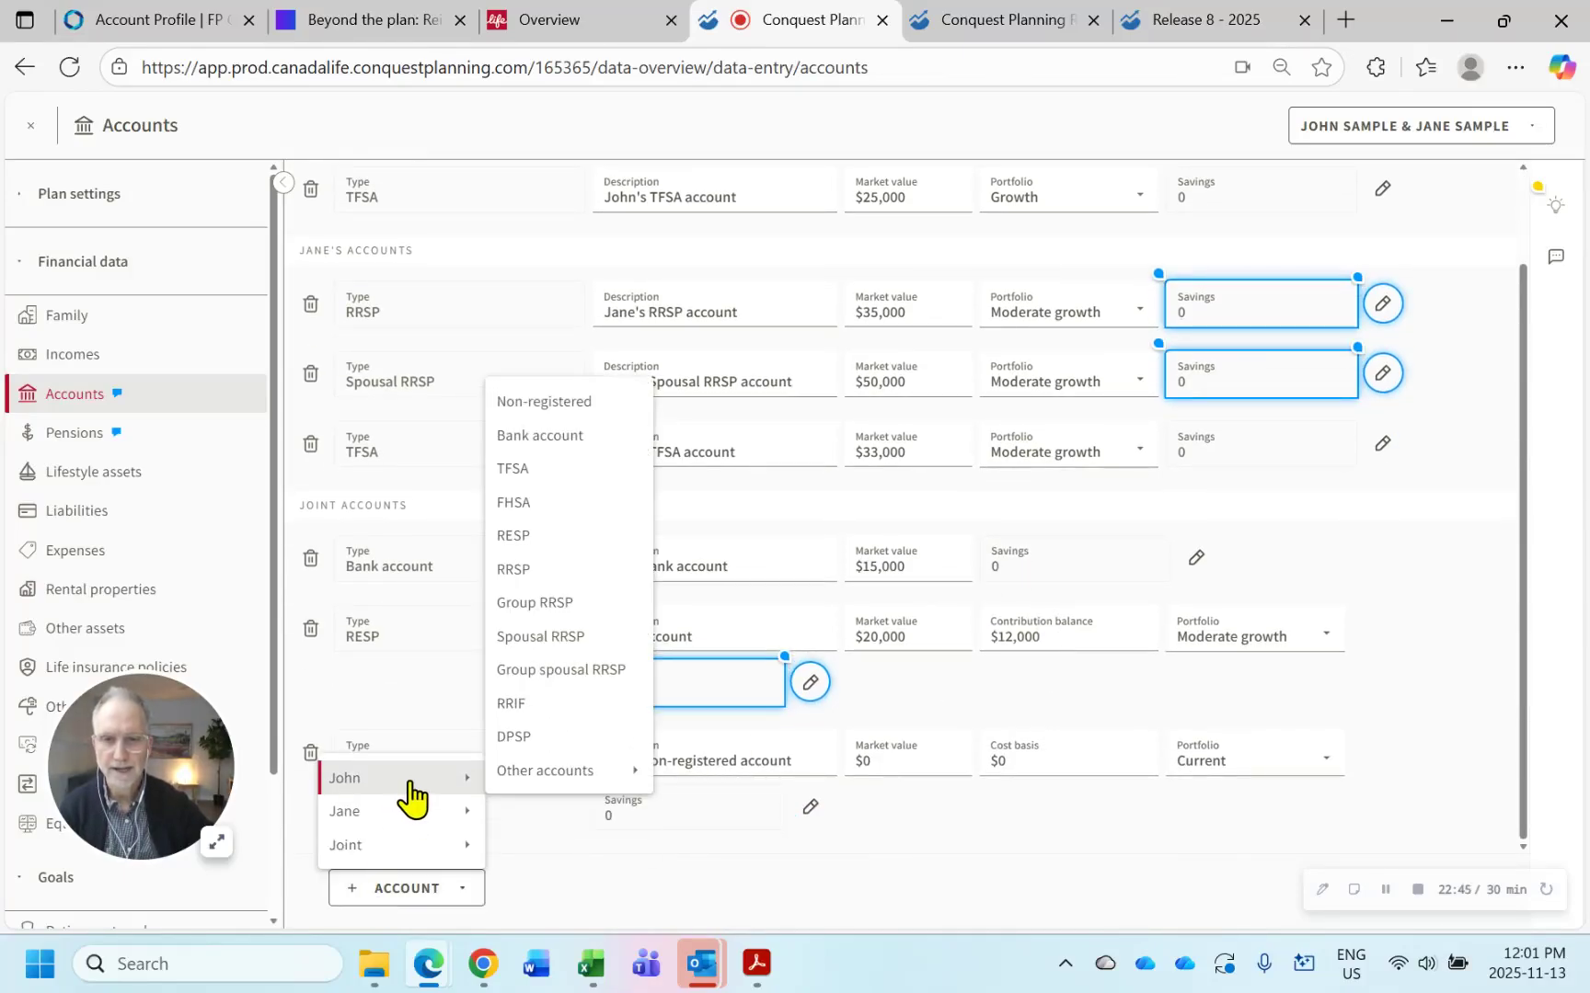
mouse_move(515, 782)
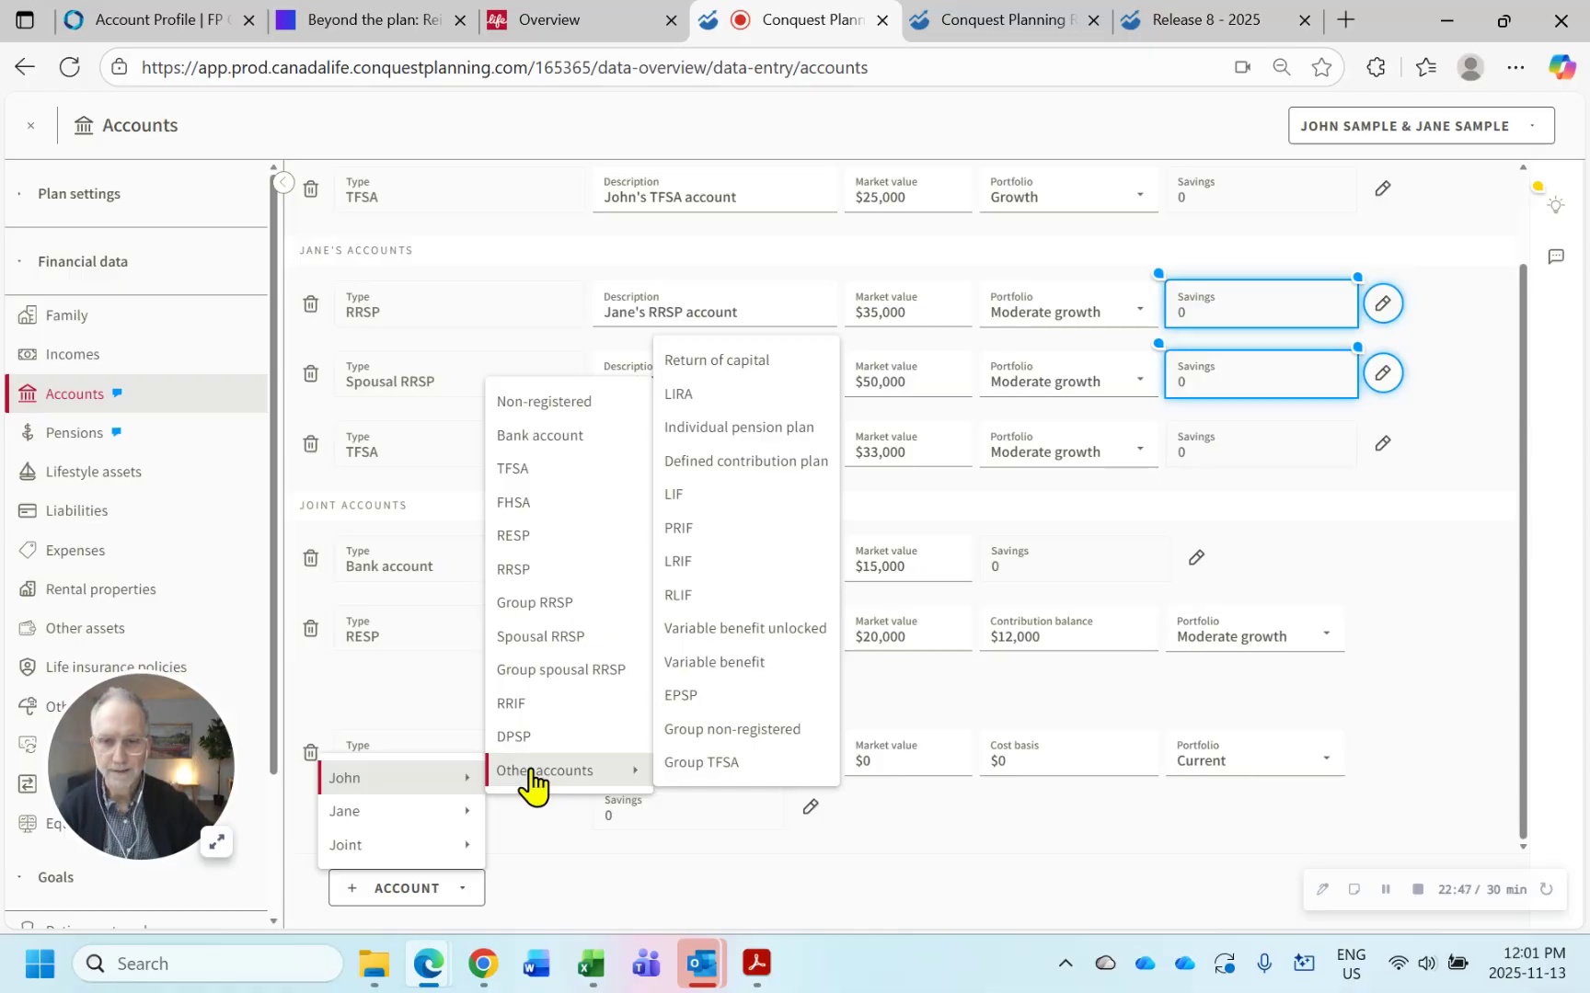
click(699, 697)
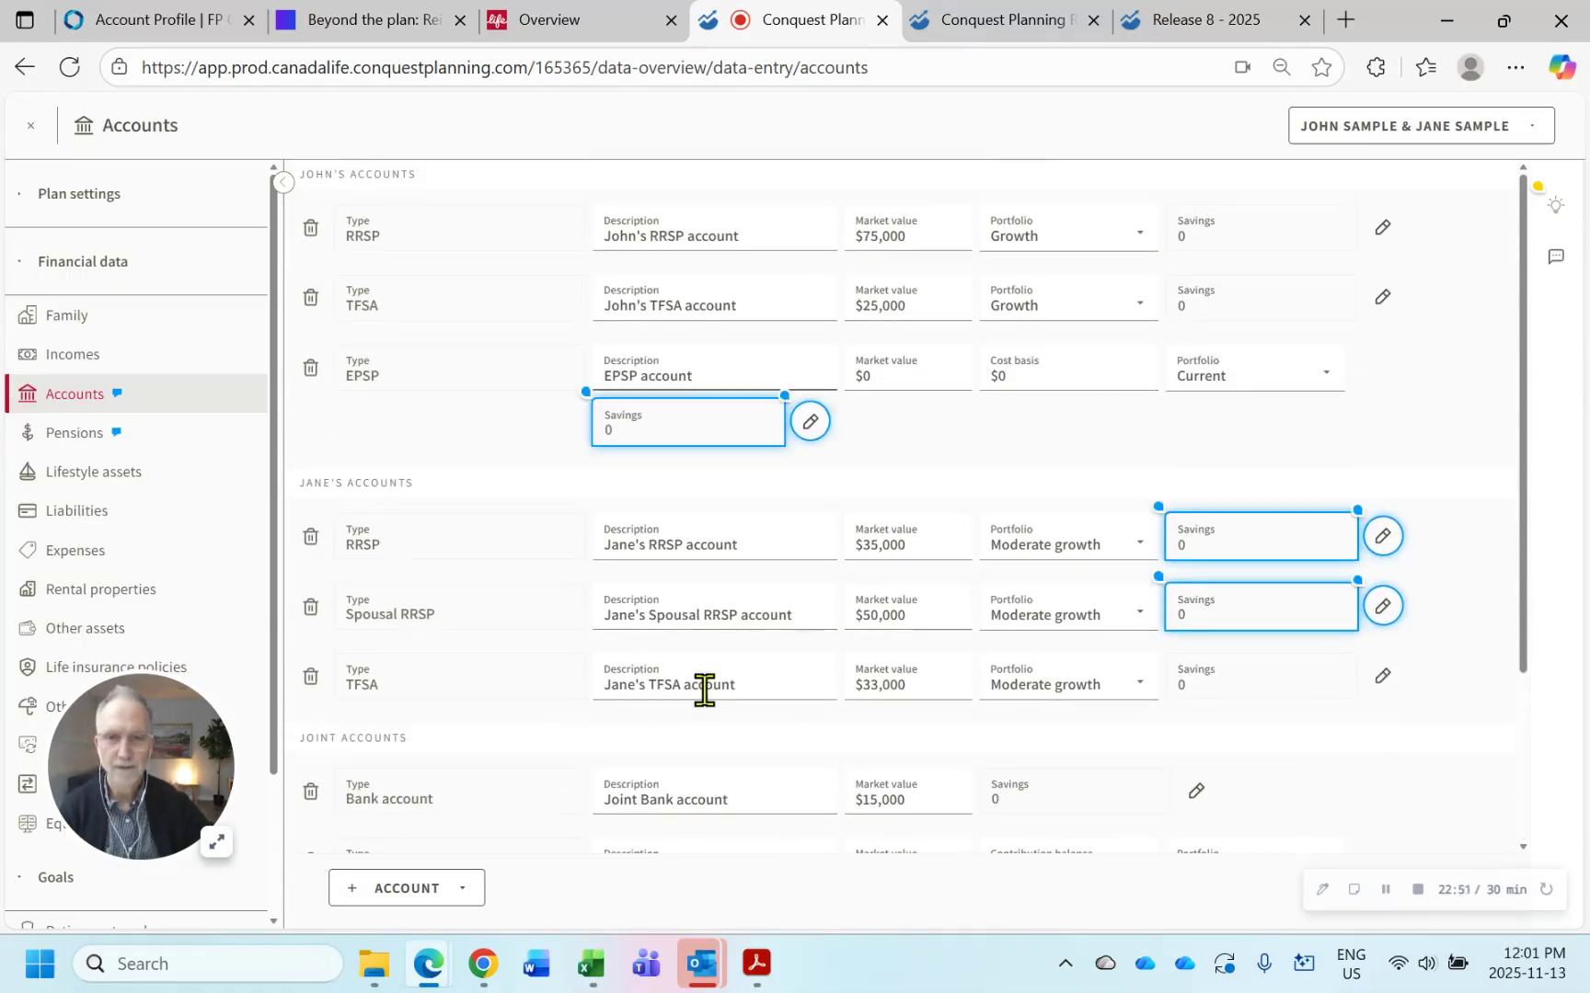
- Add a Payroll deduction savings entry to the new EPSP account
click(813, 425)
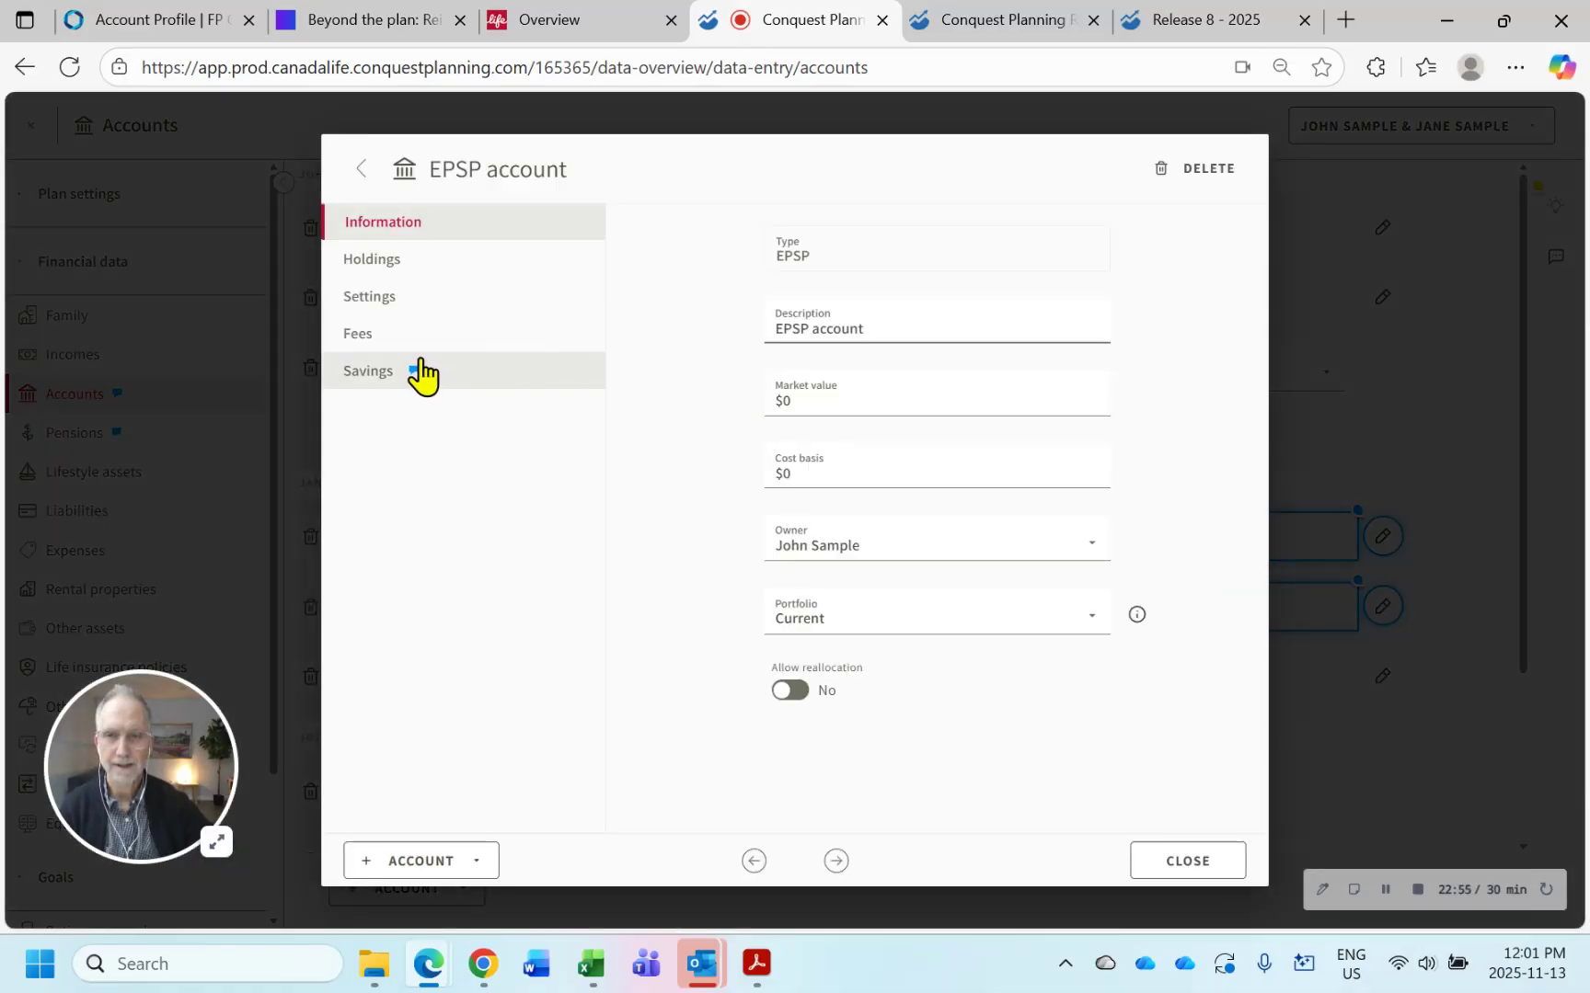
click(421, 372)
click(931, 610)
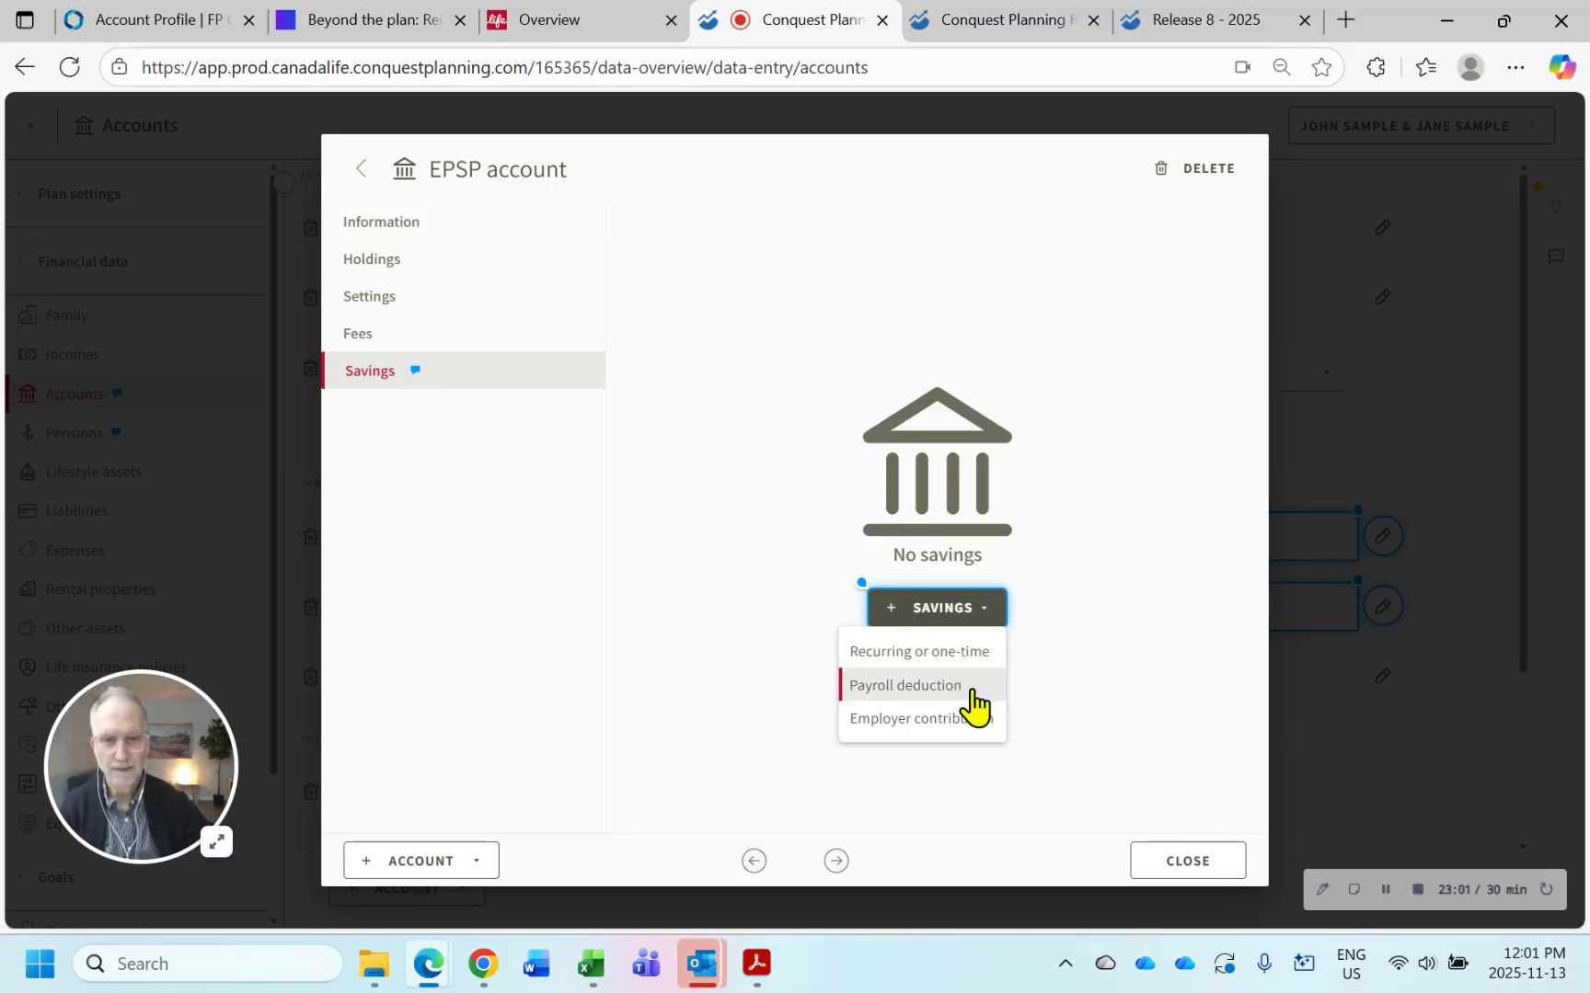
click(922, 690)
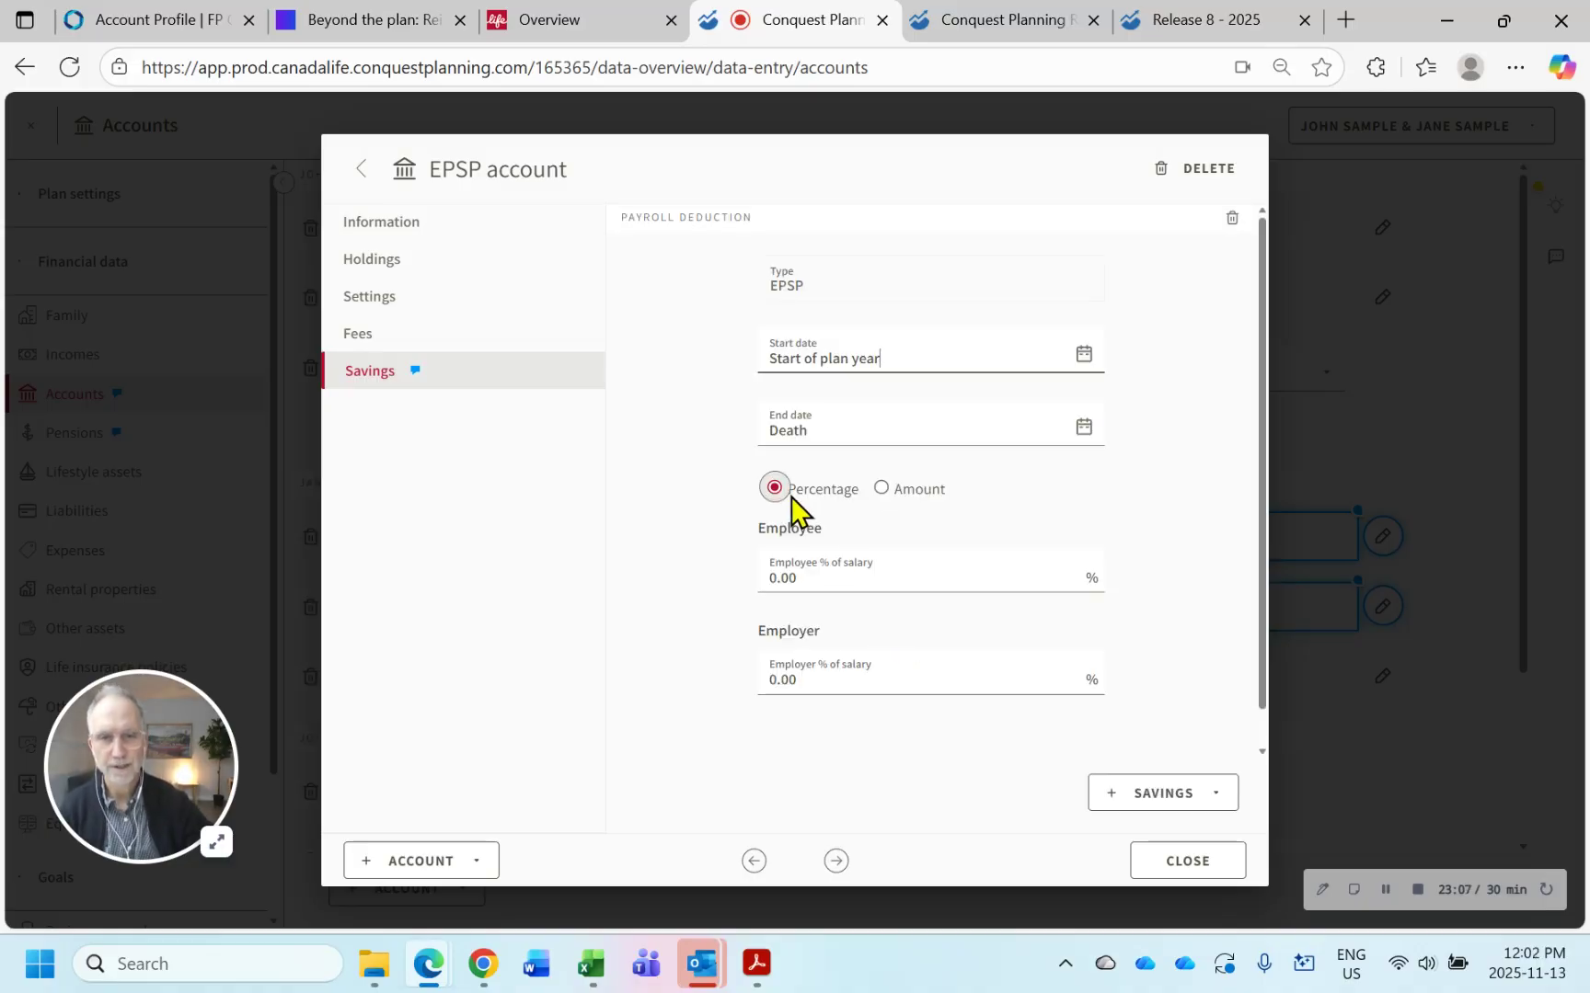
- Set the EPSP account's payroll deduction savings to be specified as Amount instead of Percentage, and close the account
click(894, 496)
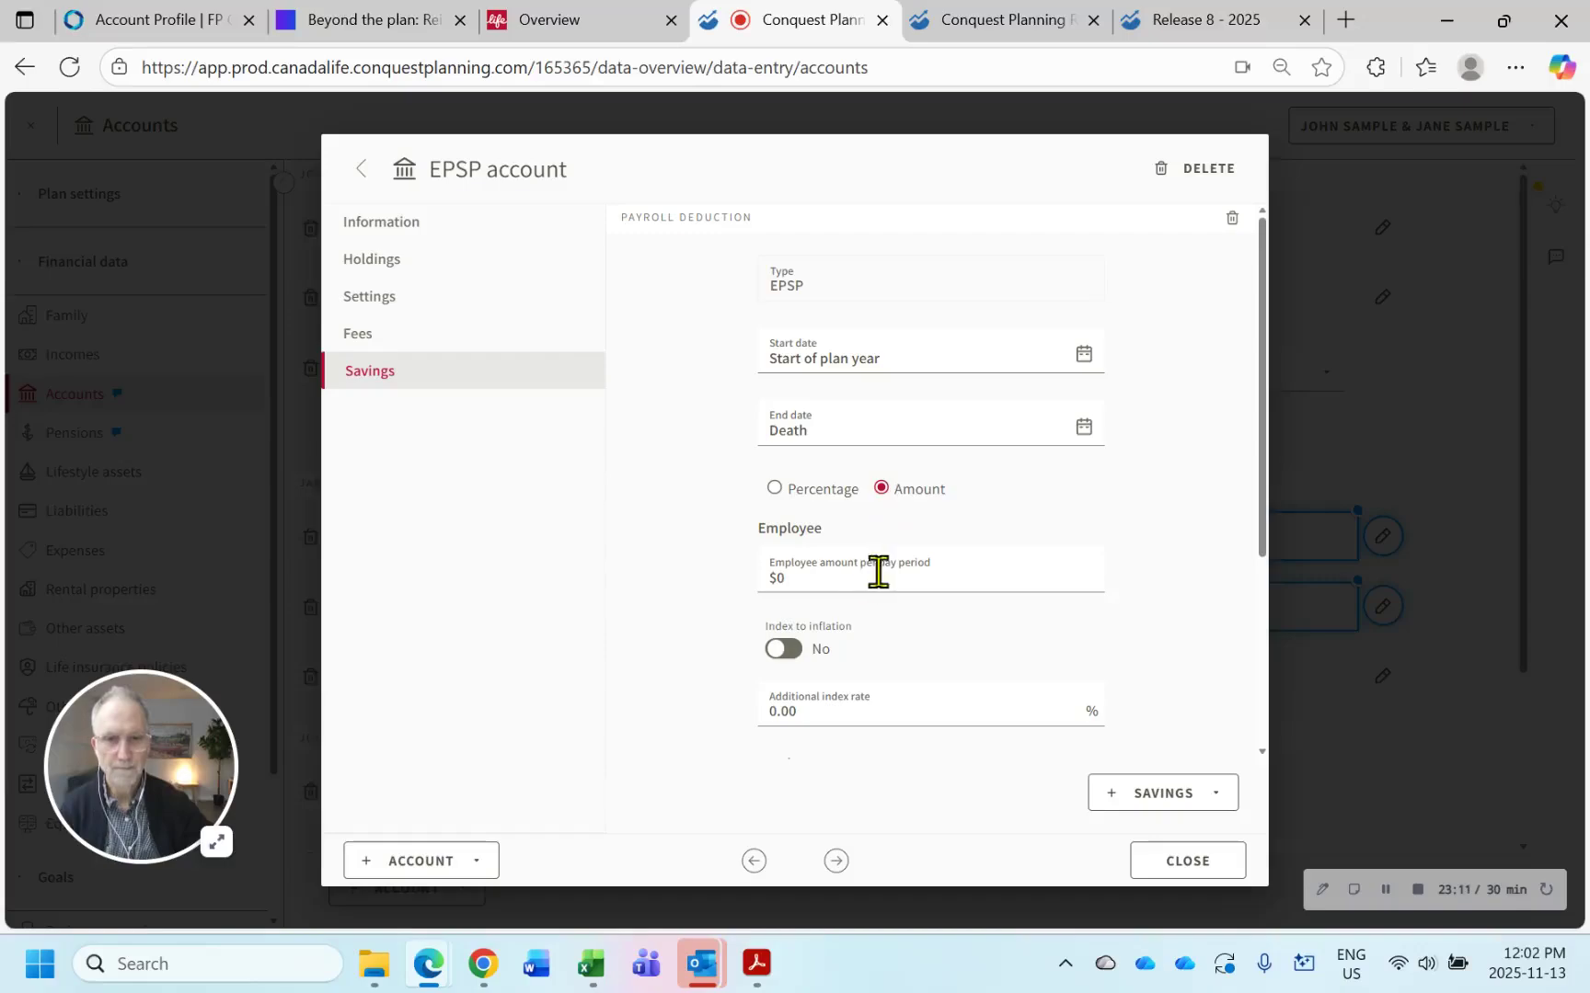
click(775, 489)
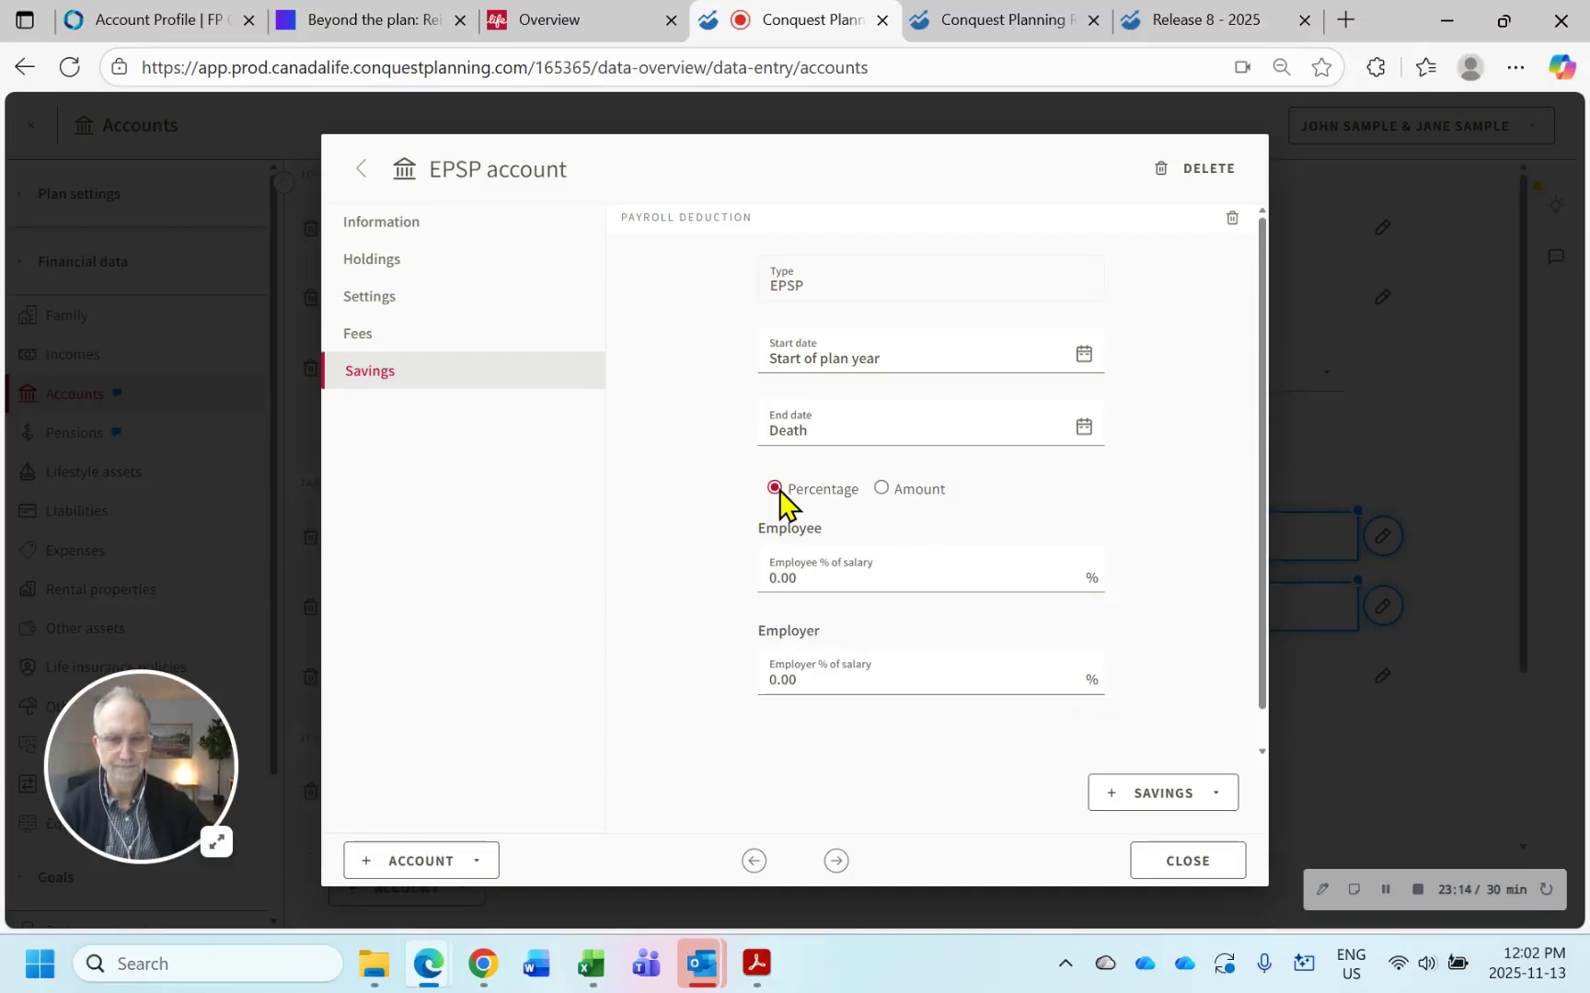
click(882, 490)
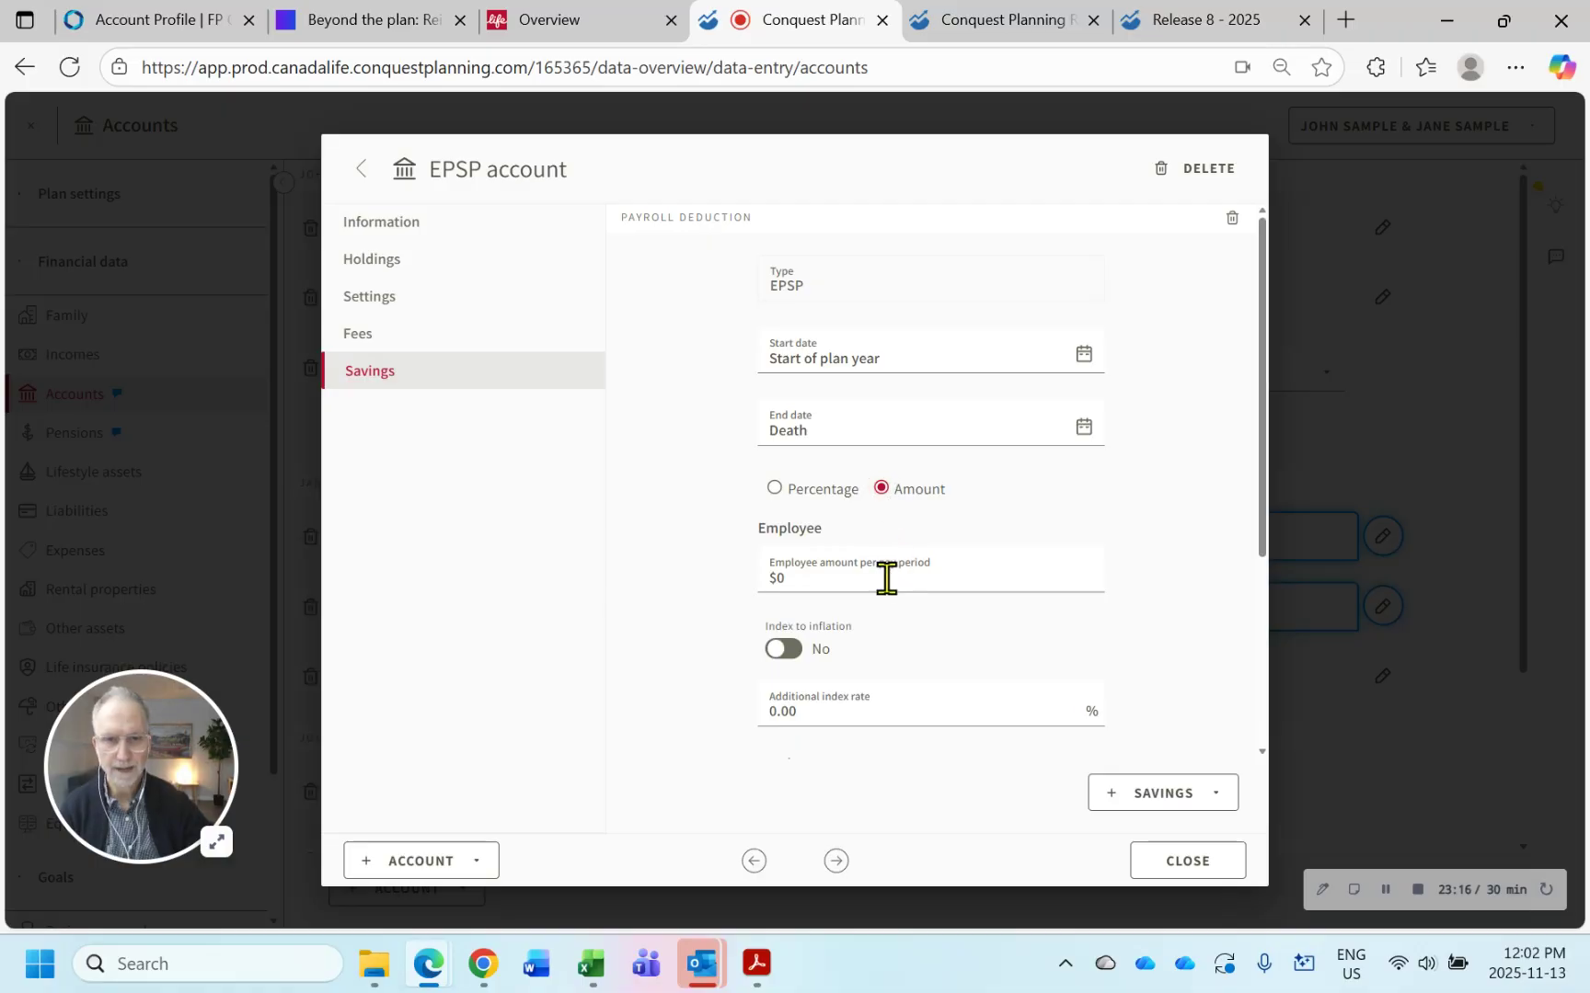
click(1156, 861)
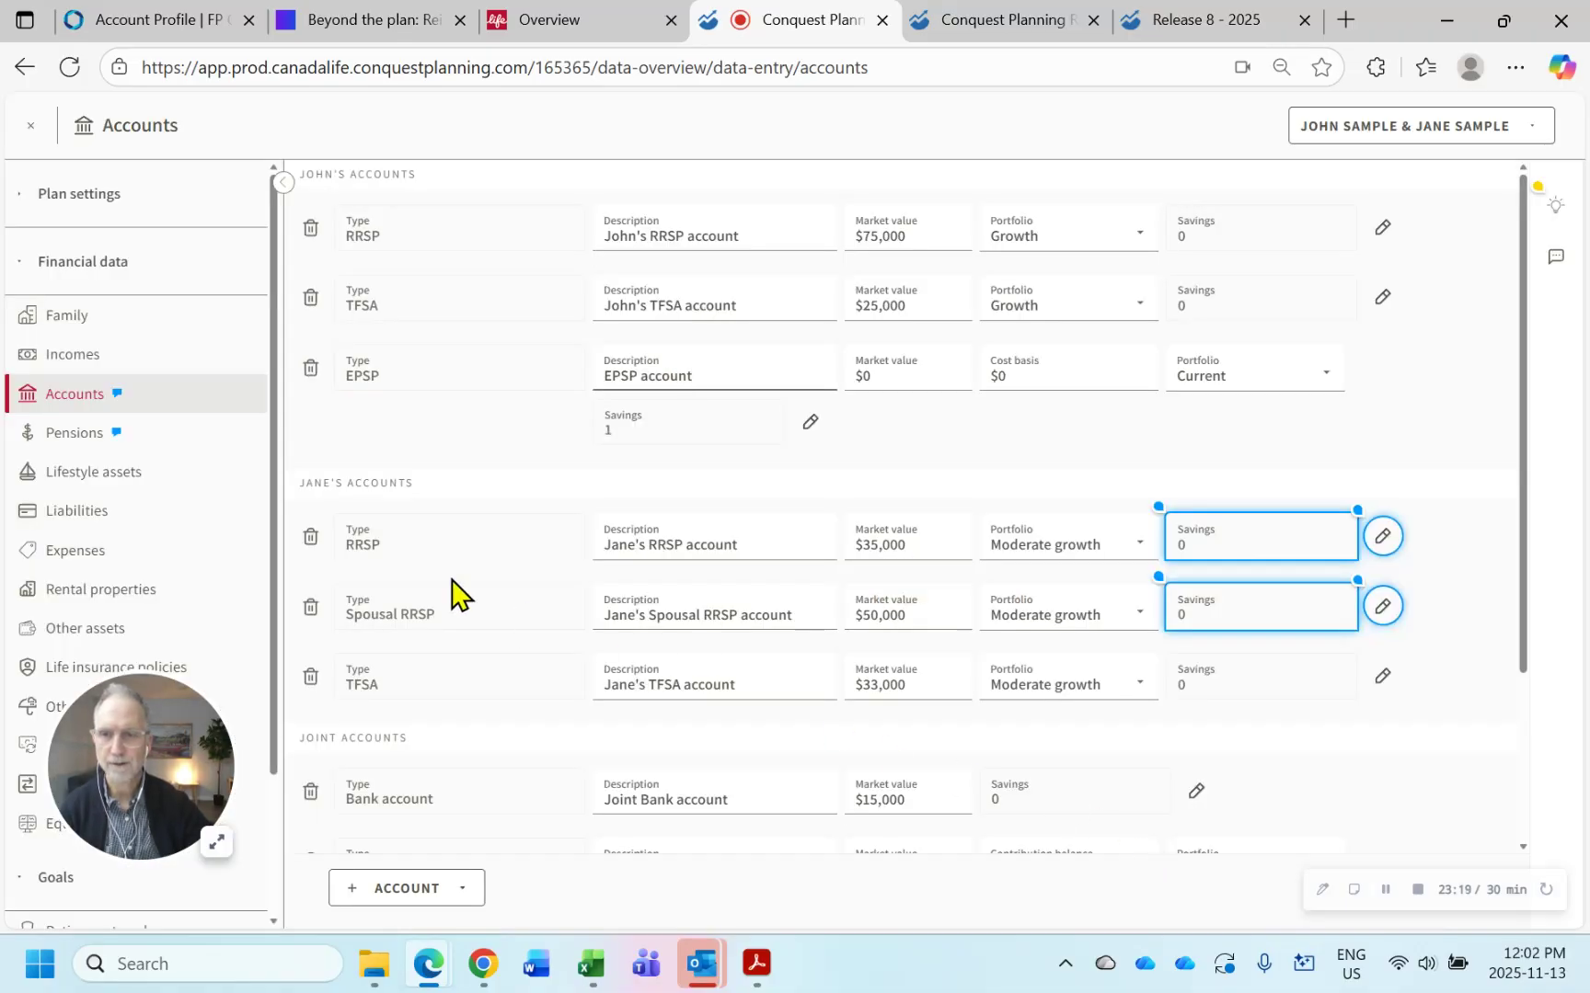
- Add a Salary income for the self-employed client under Incomes, review its detail fields, and close them
click(107, 363)
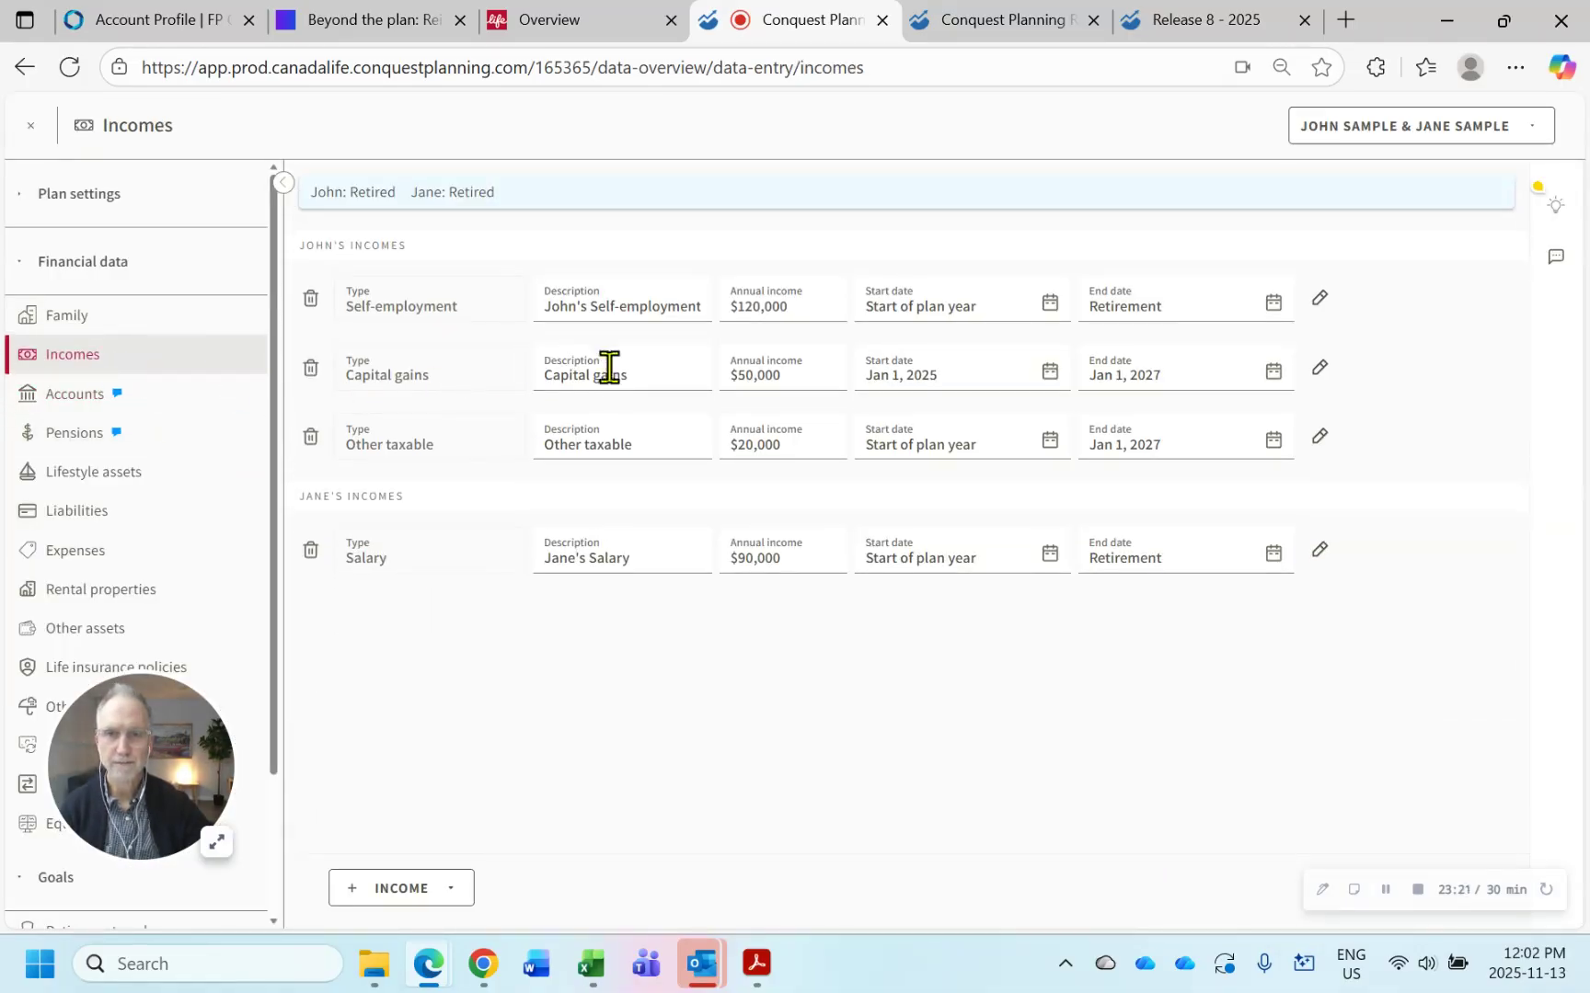
click(357, 894)
mouse_move(377, 814)
click(576, 516)
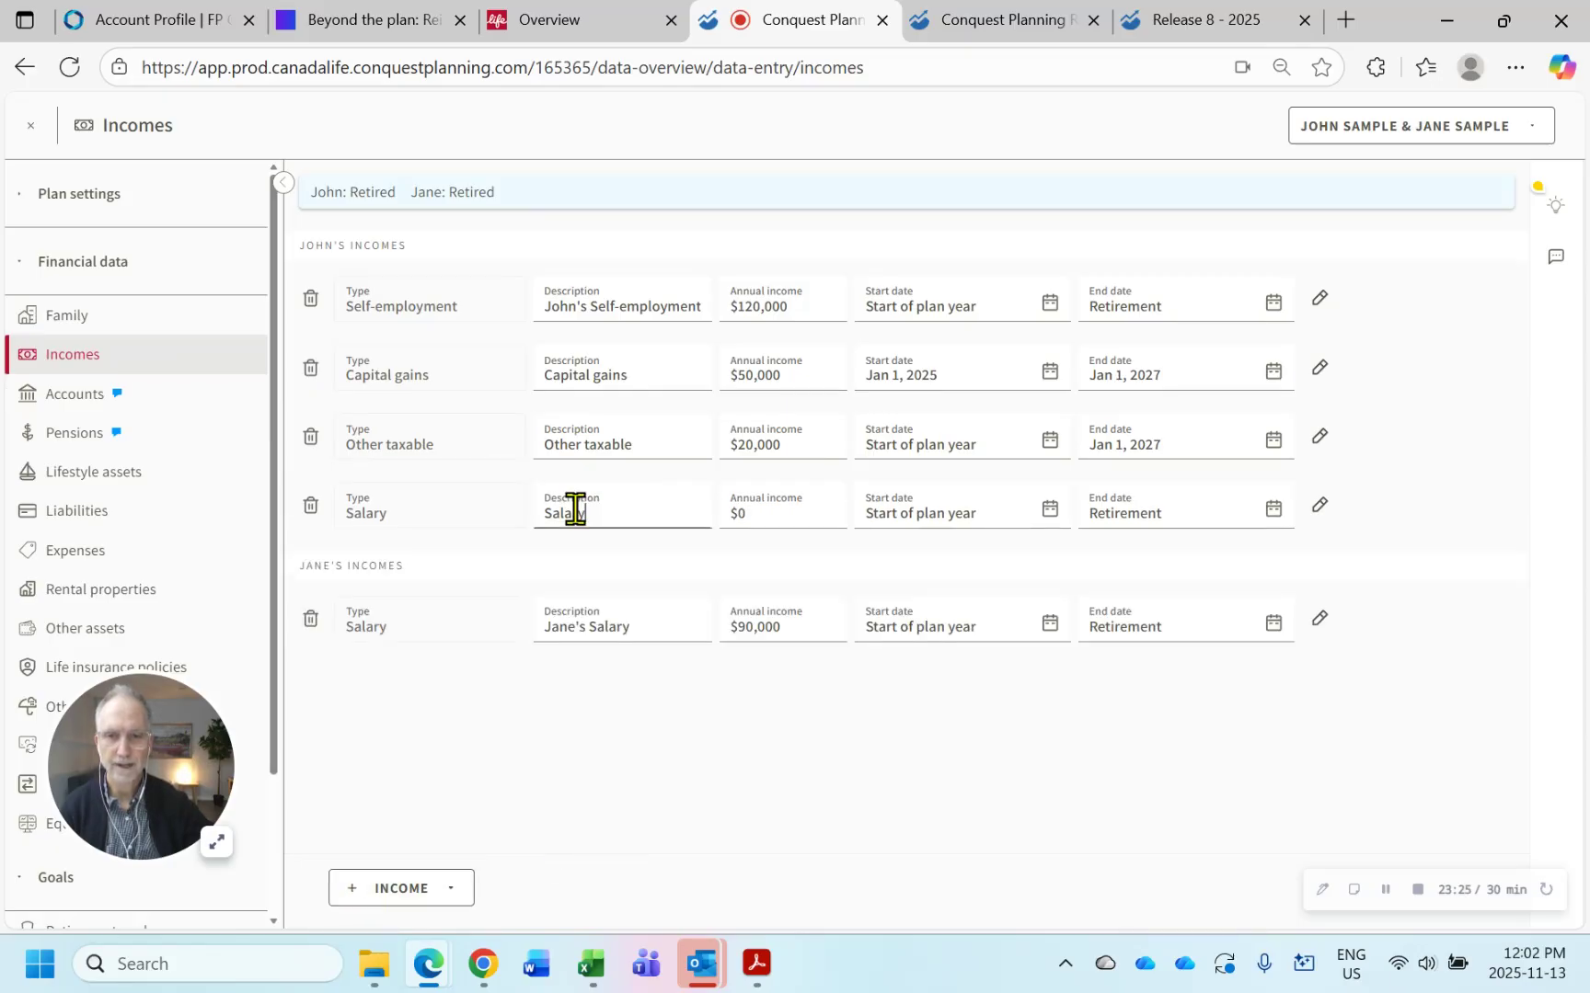
click(1321, 506)
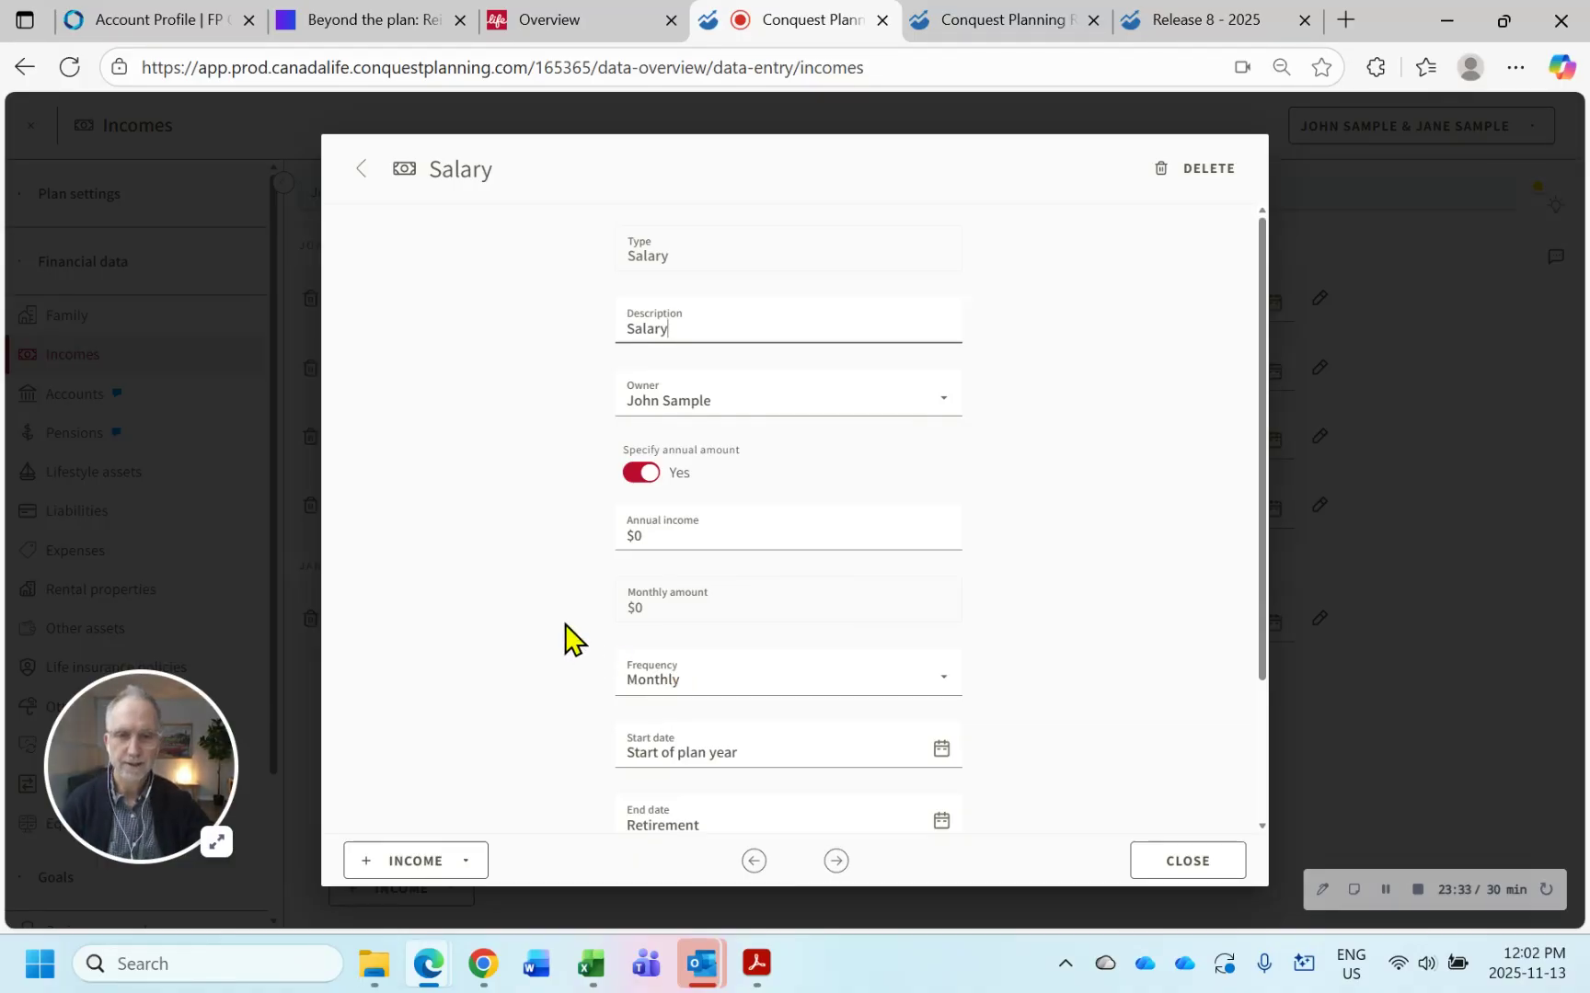
click(1198, 867)
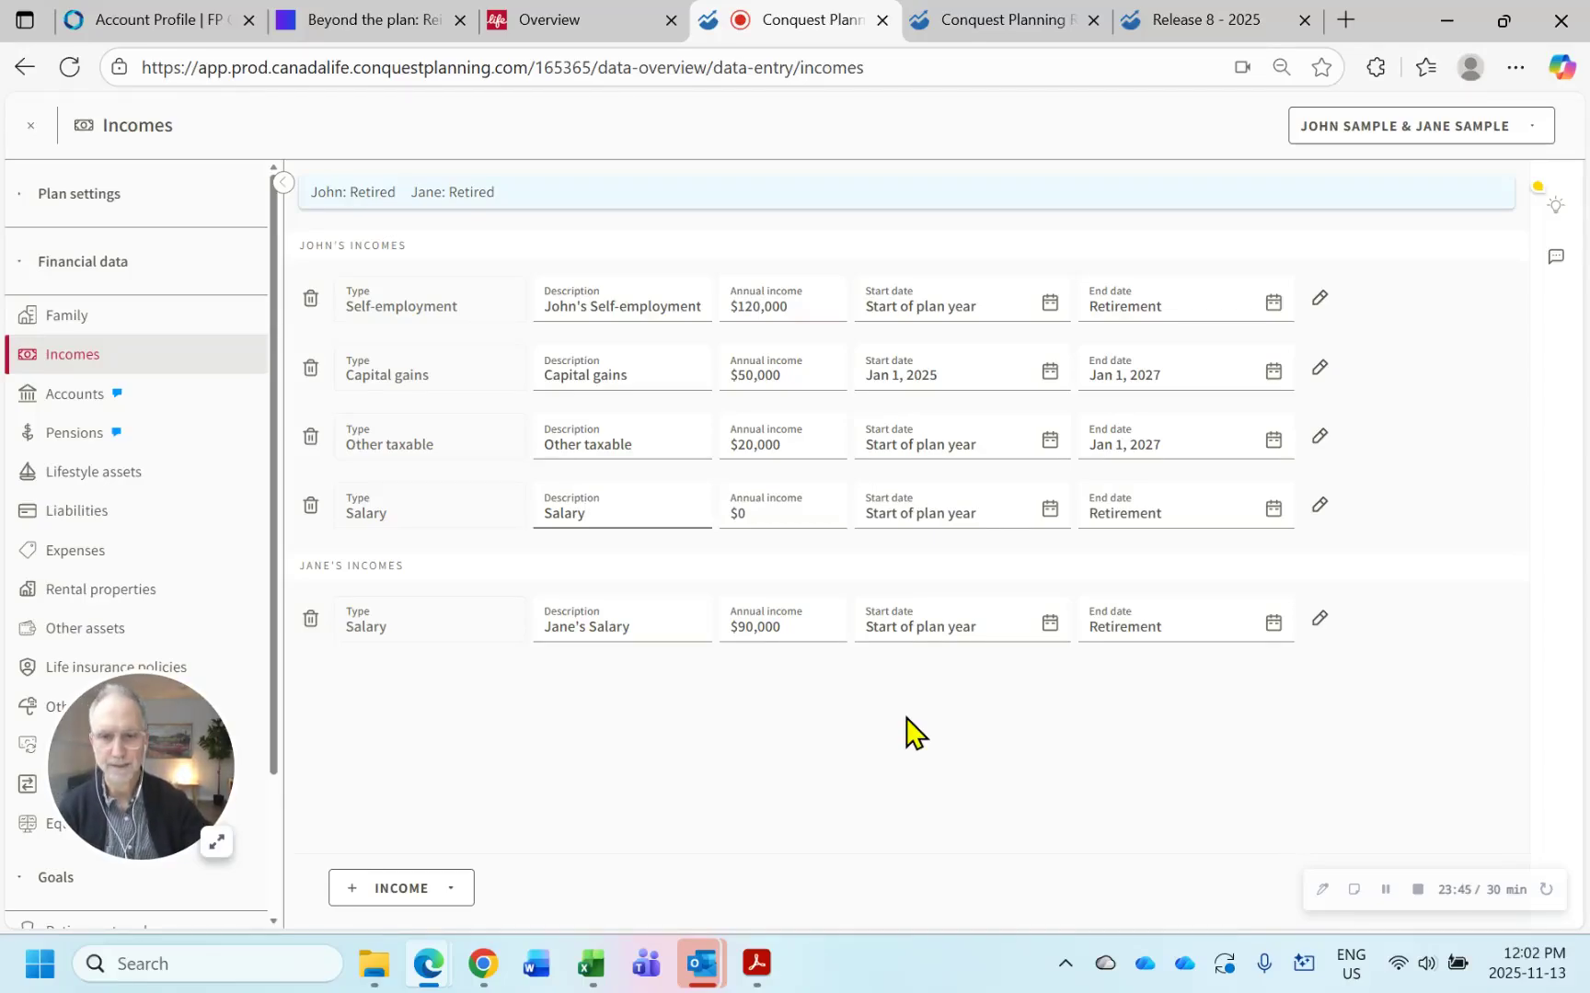
- Read the Pension income splitting election section in the Release 8 - 2025 notes, and view the plan's Tax assumptions in Conquest Planning
click(1197, 39)
scroll(1423, 483, down, 5)
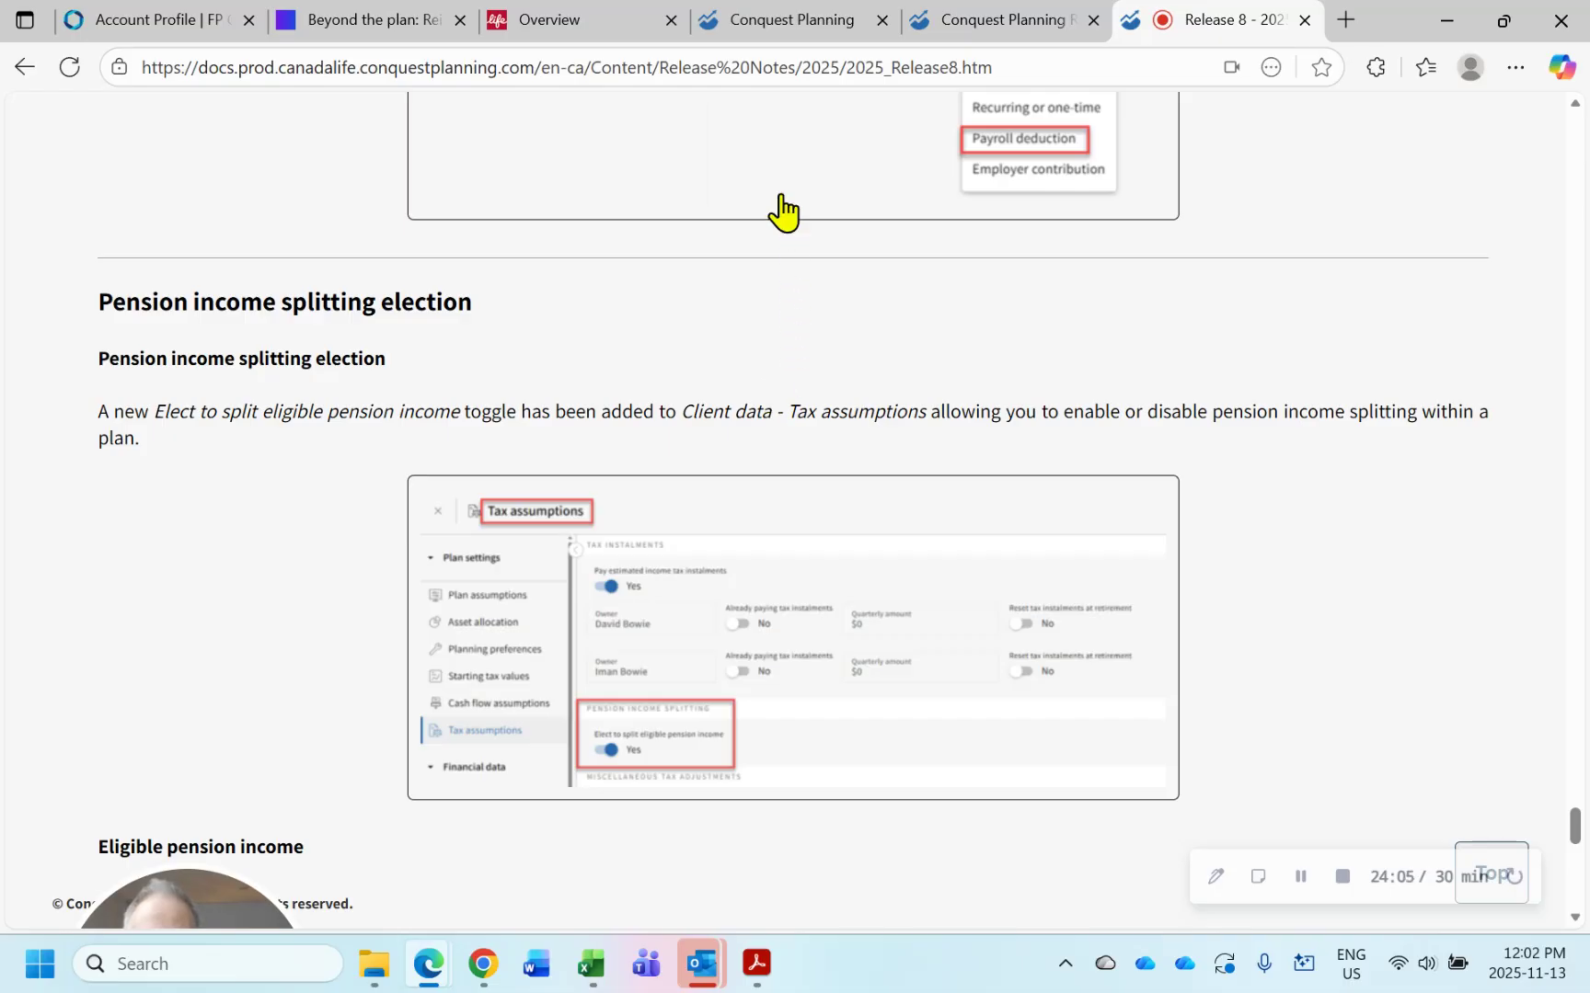
click(782, 26)
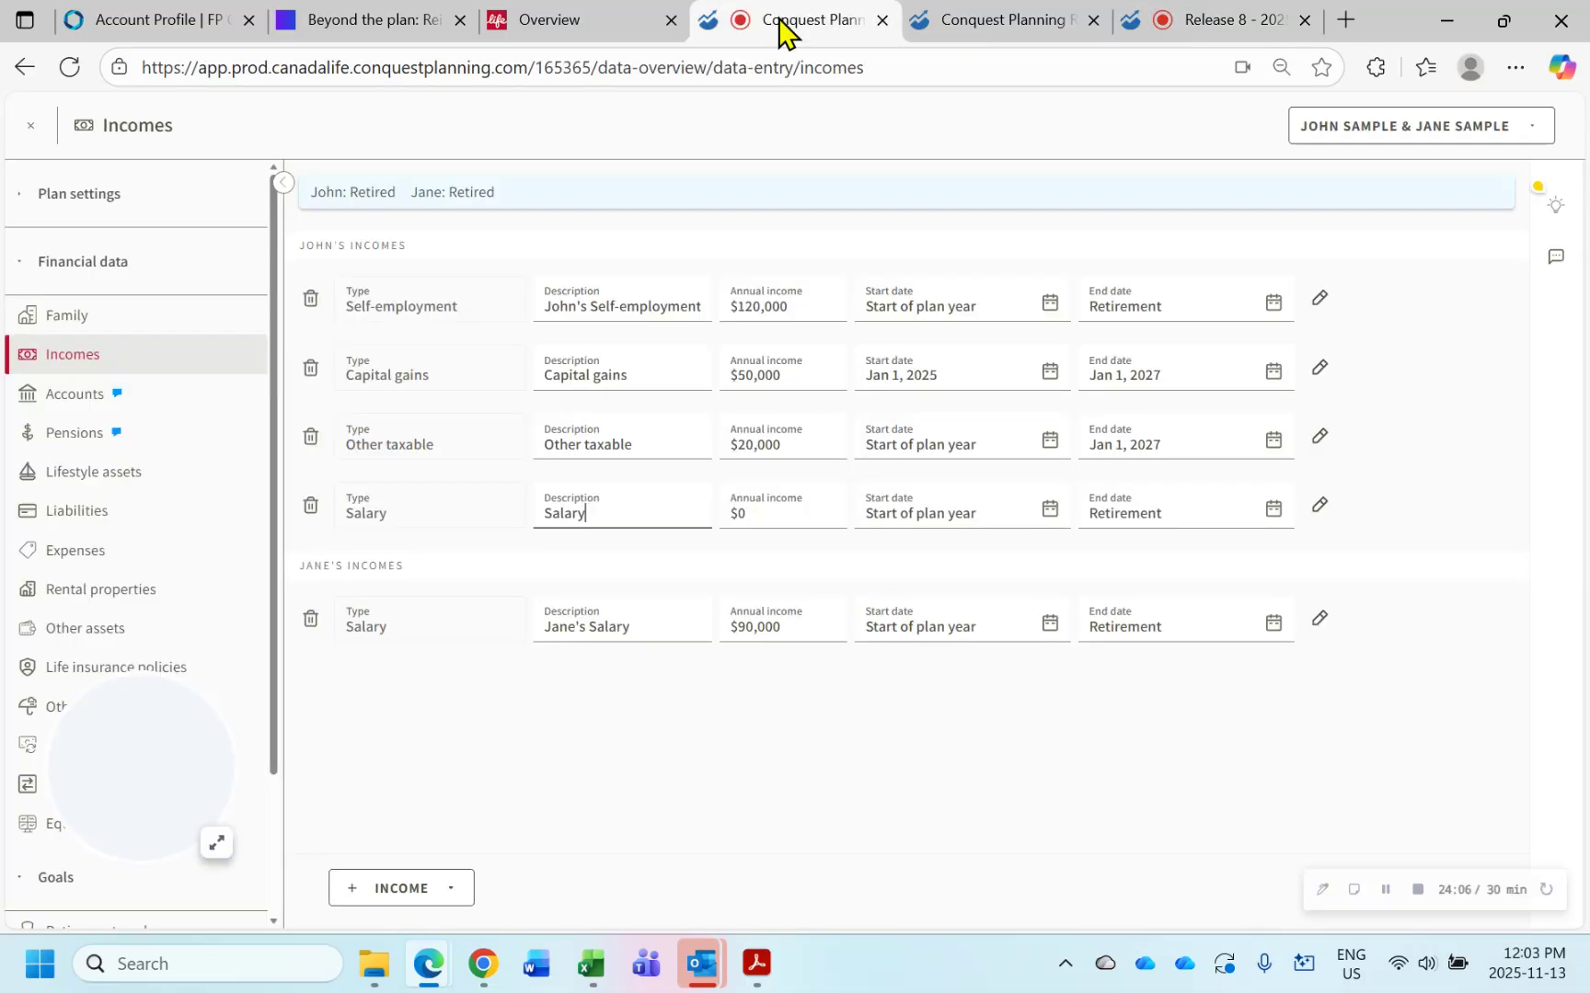
click(87, 196)
click(109, 263)
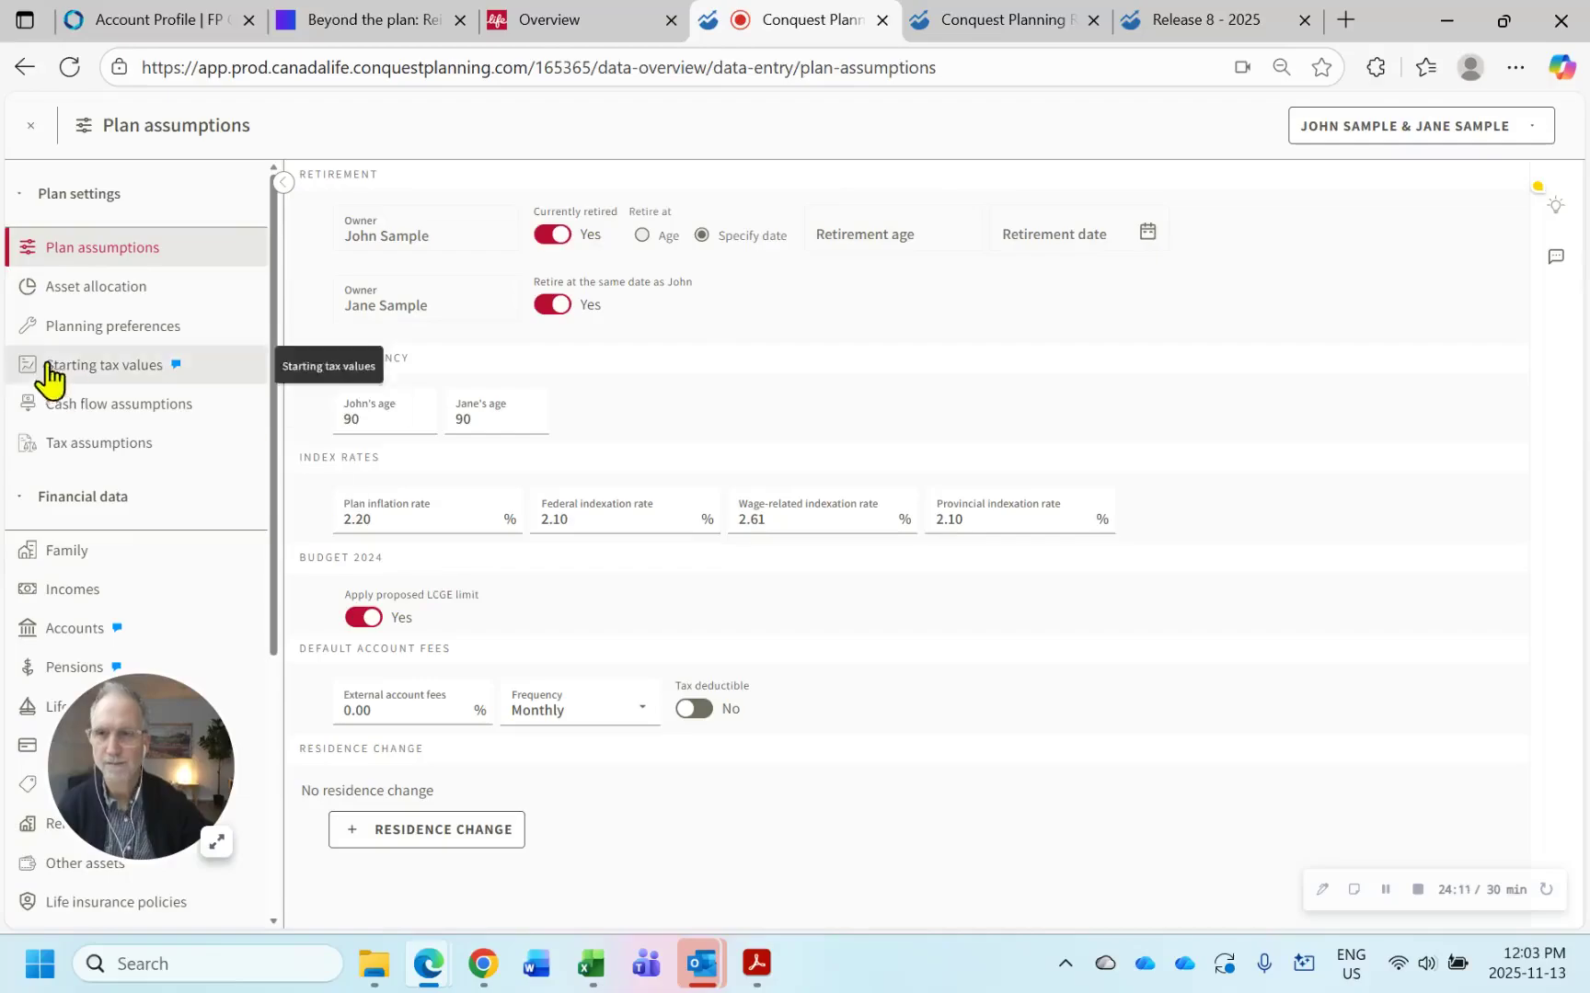
click(124, 368)
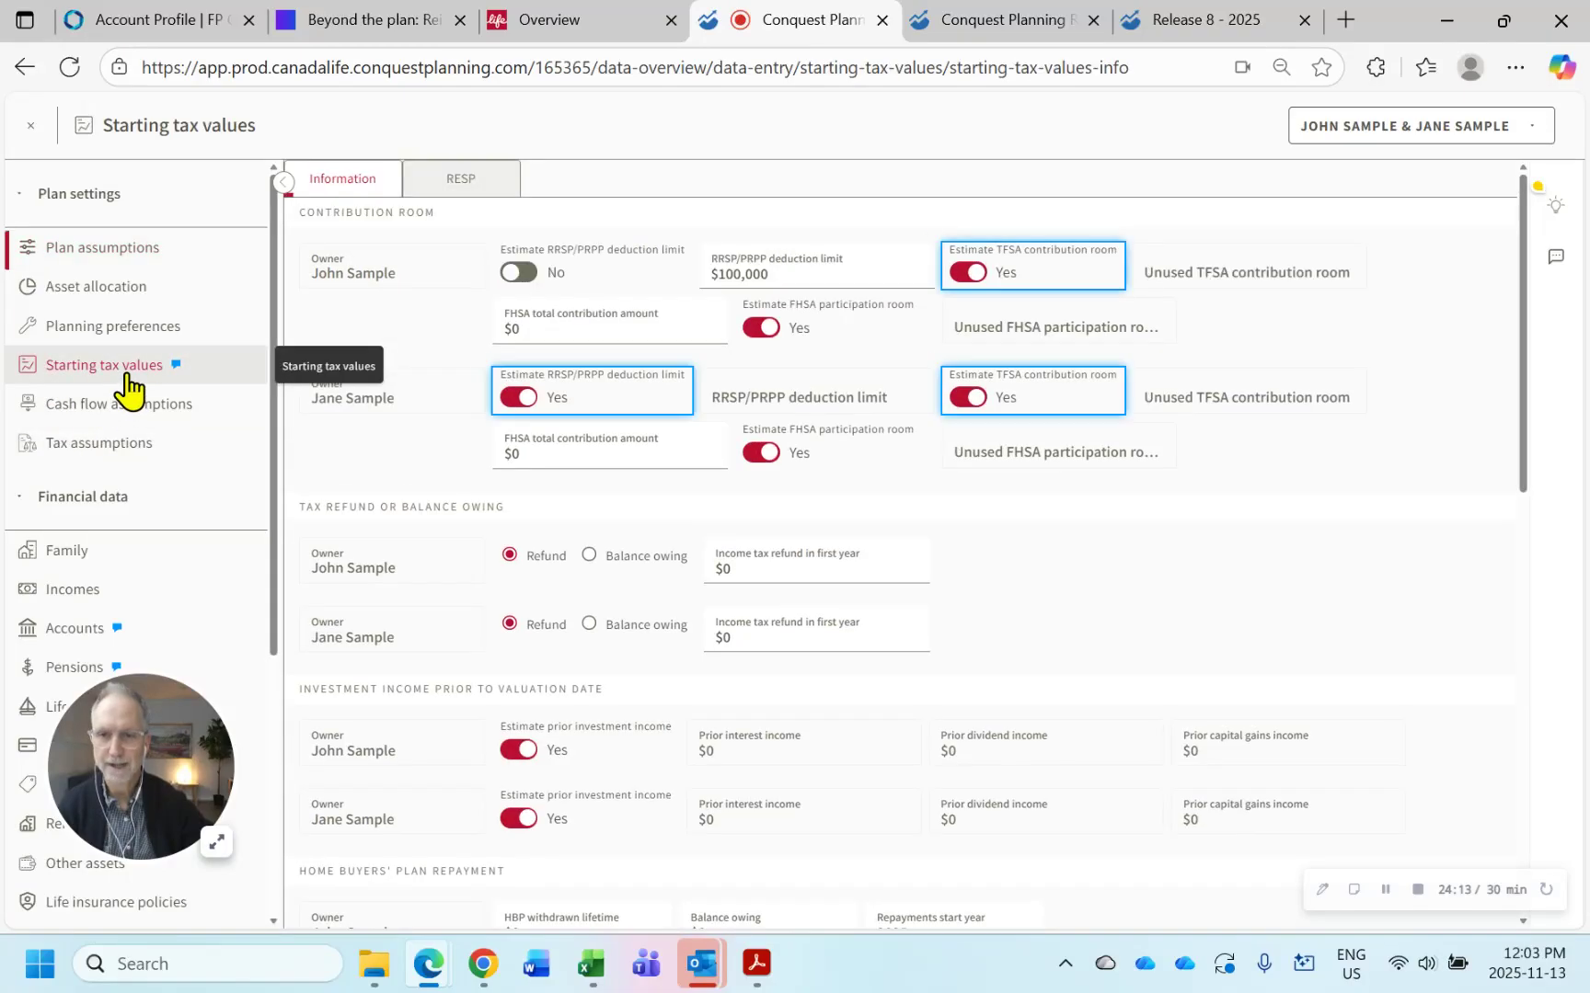
scroll(422, 531, down, 5)
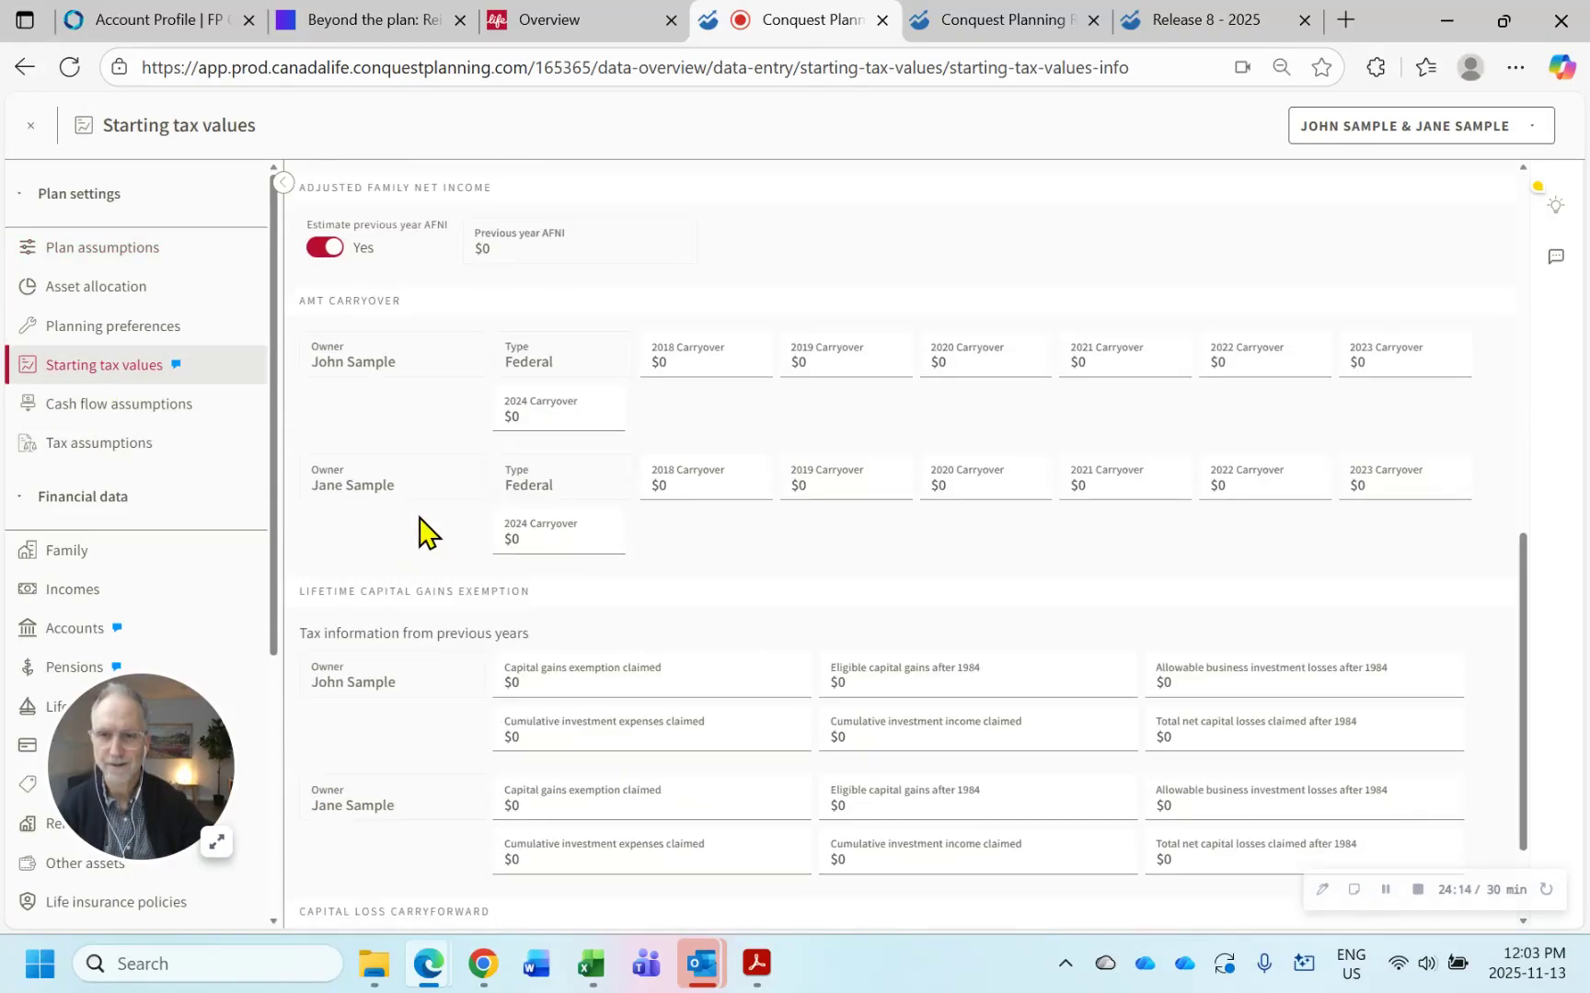
click(108, 410)
click(111, 448)
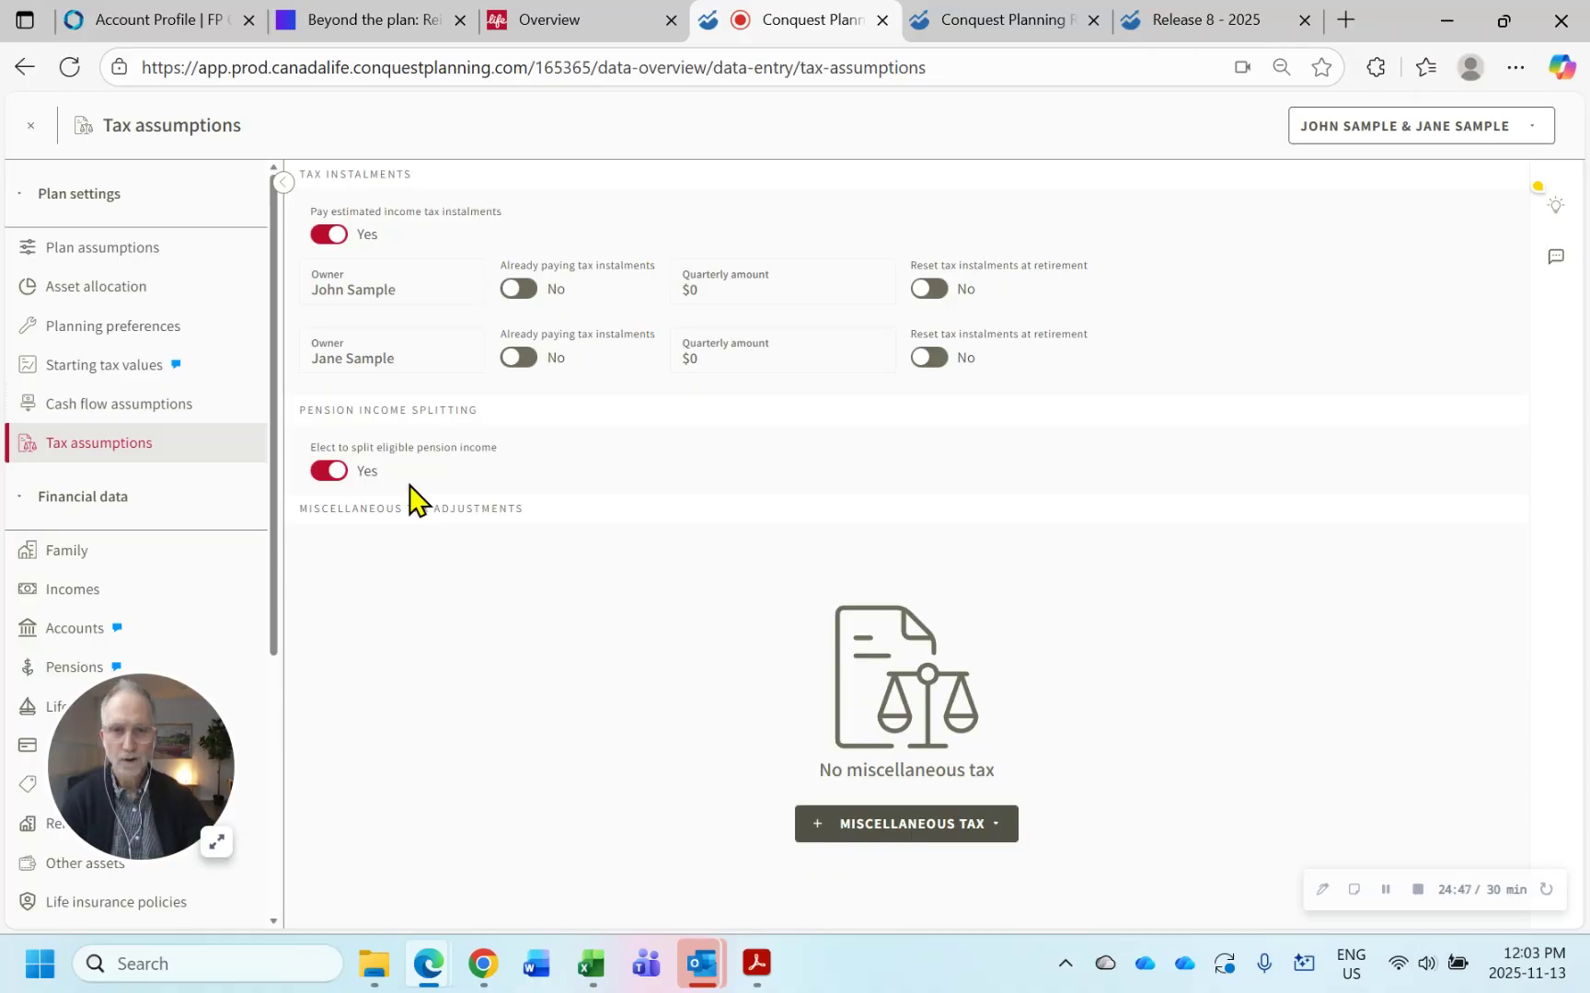
- Switch to the Release 8 - 2025 notes and read the Eligible pension income section
click(1196, 20)
scroll(1047, 405, down, 4)
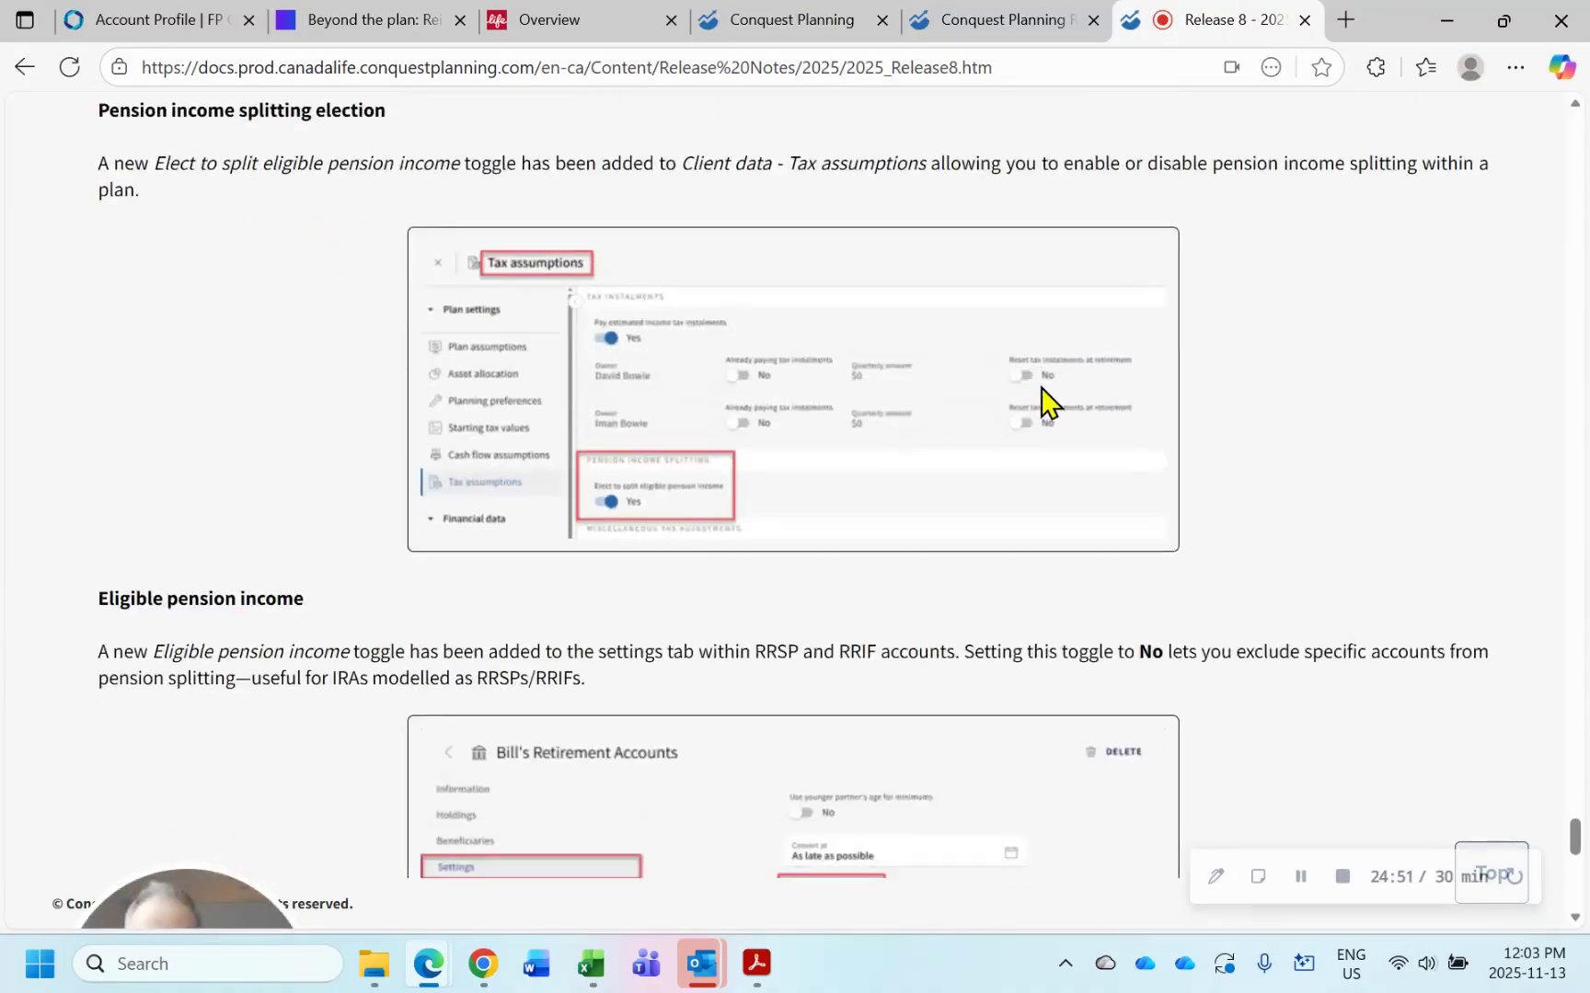
scroll(1042, 405, down, 3)
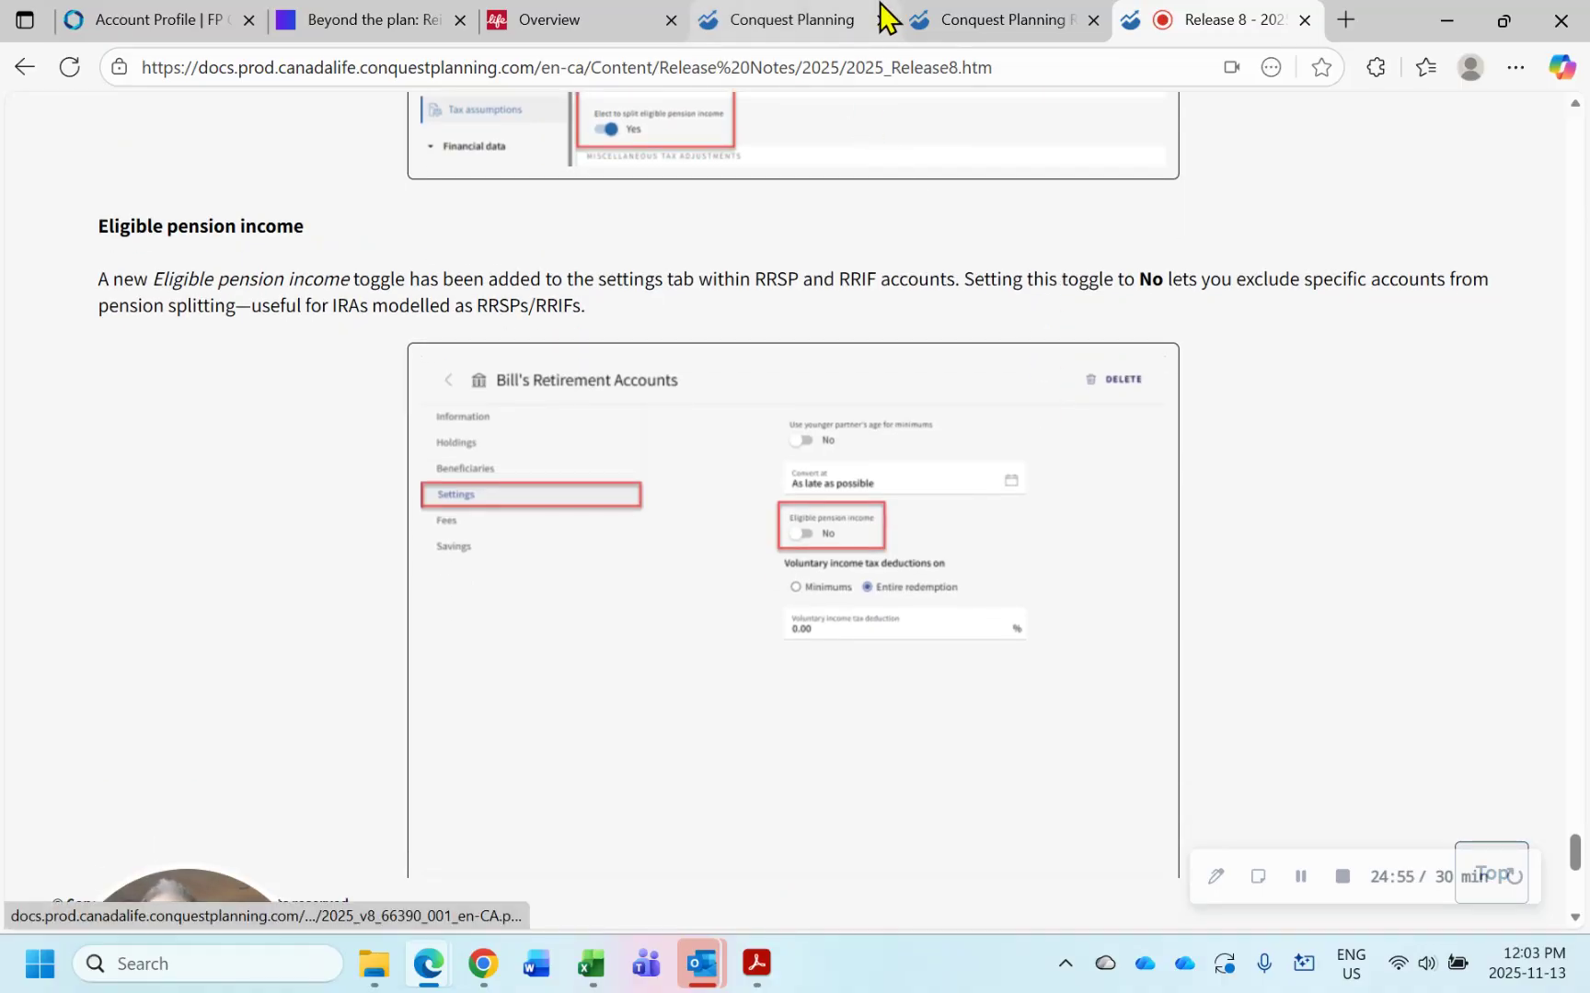
- Return to the plan in Conquest Planning and review the Eligible pension income setting of the spouse's RRSP account
click(822, 20)
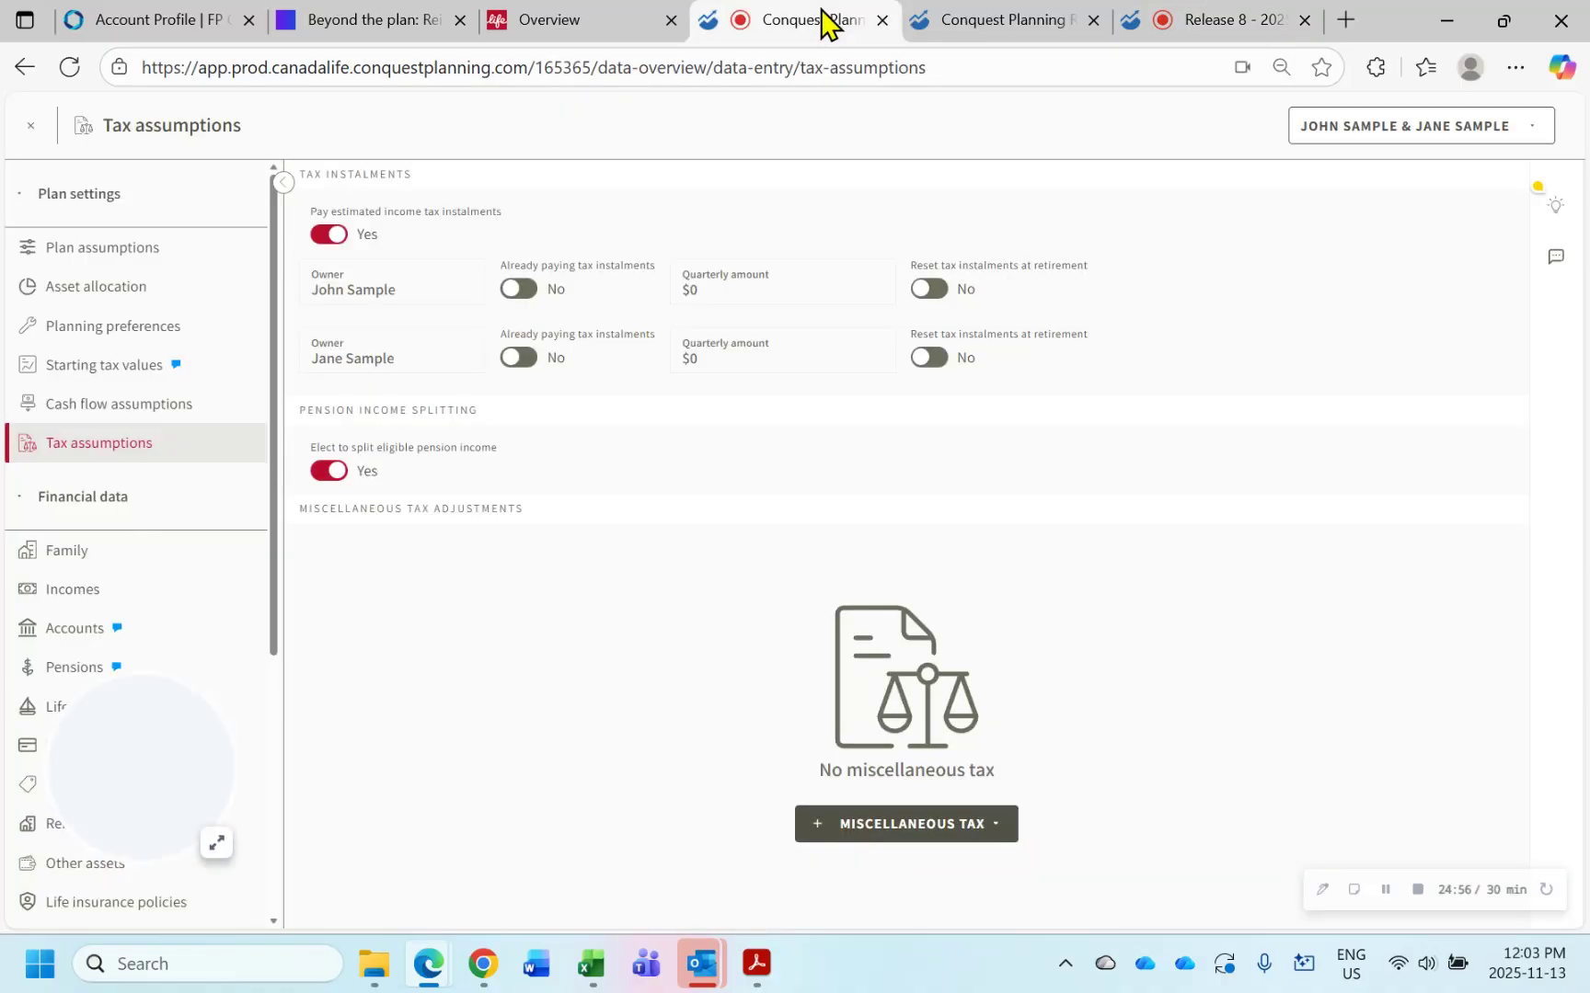
click(77, 628)
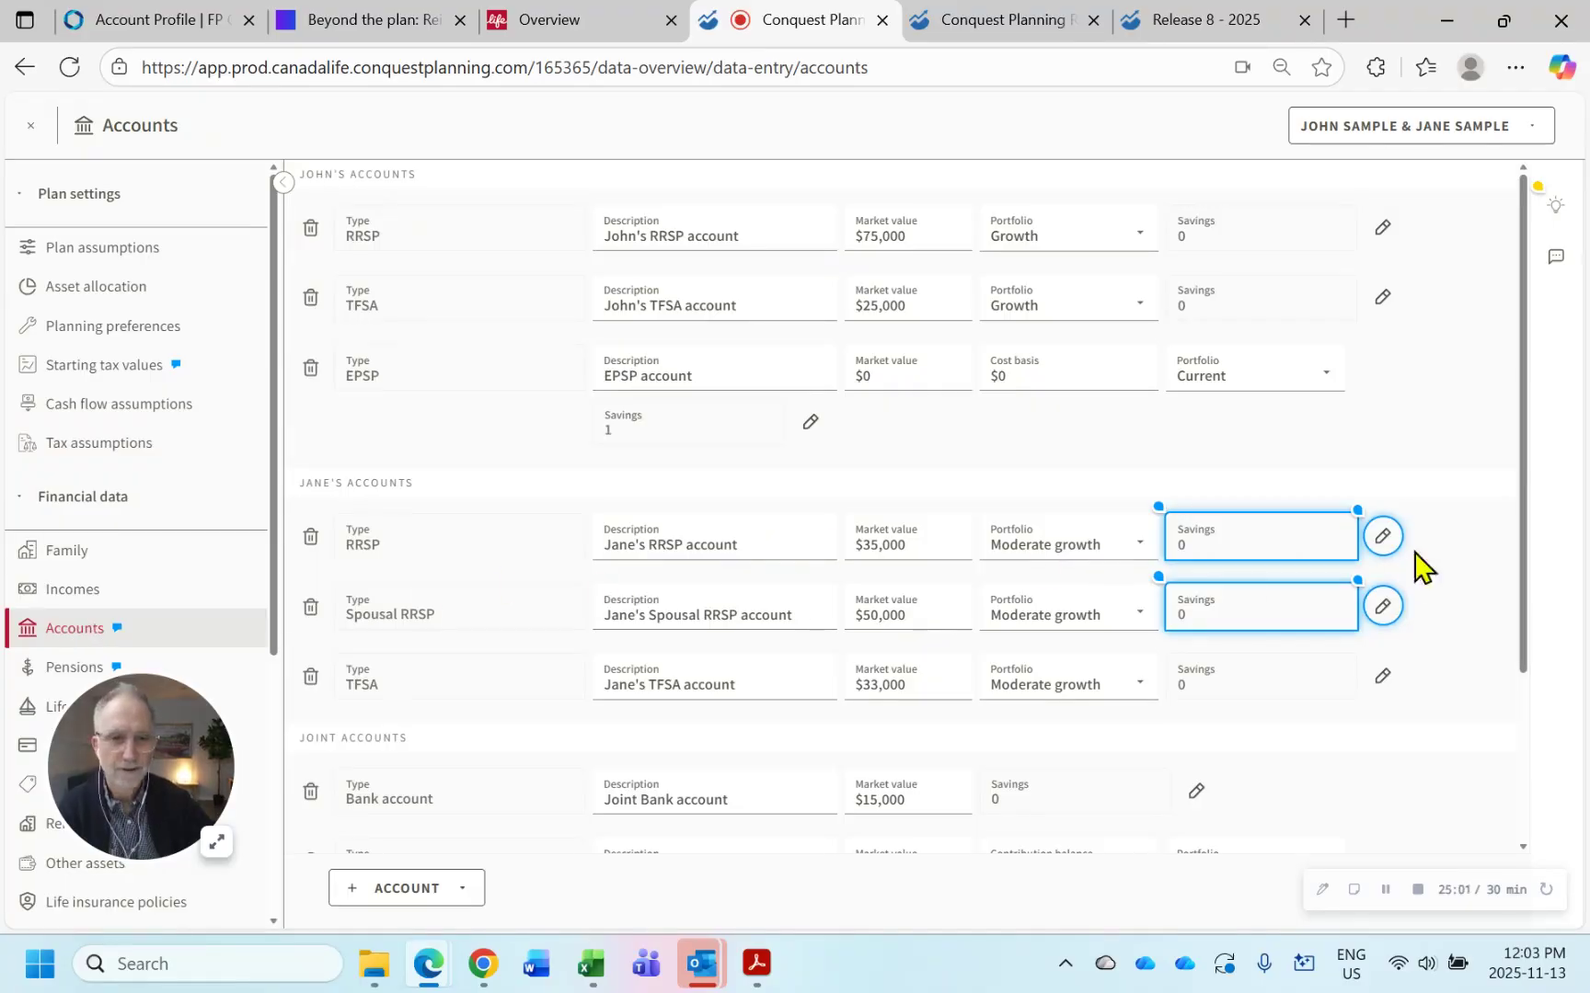
click(1384, 541)
click(426, 350)
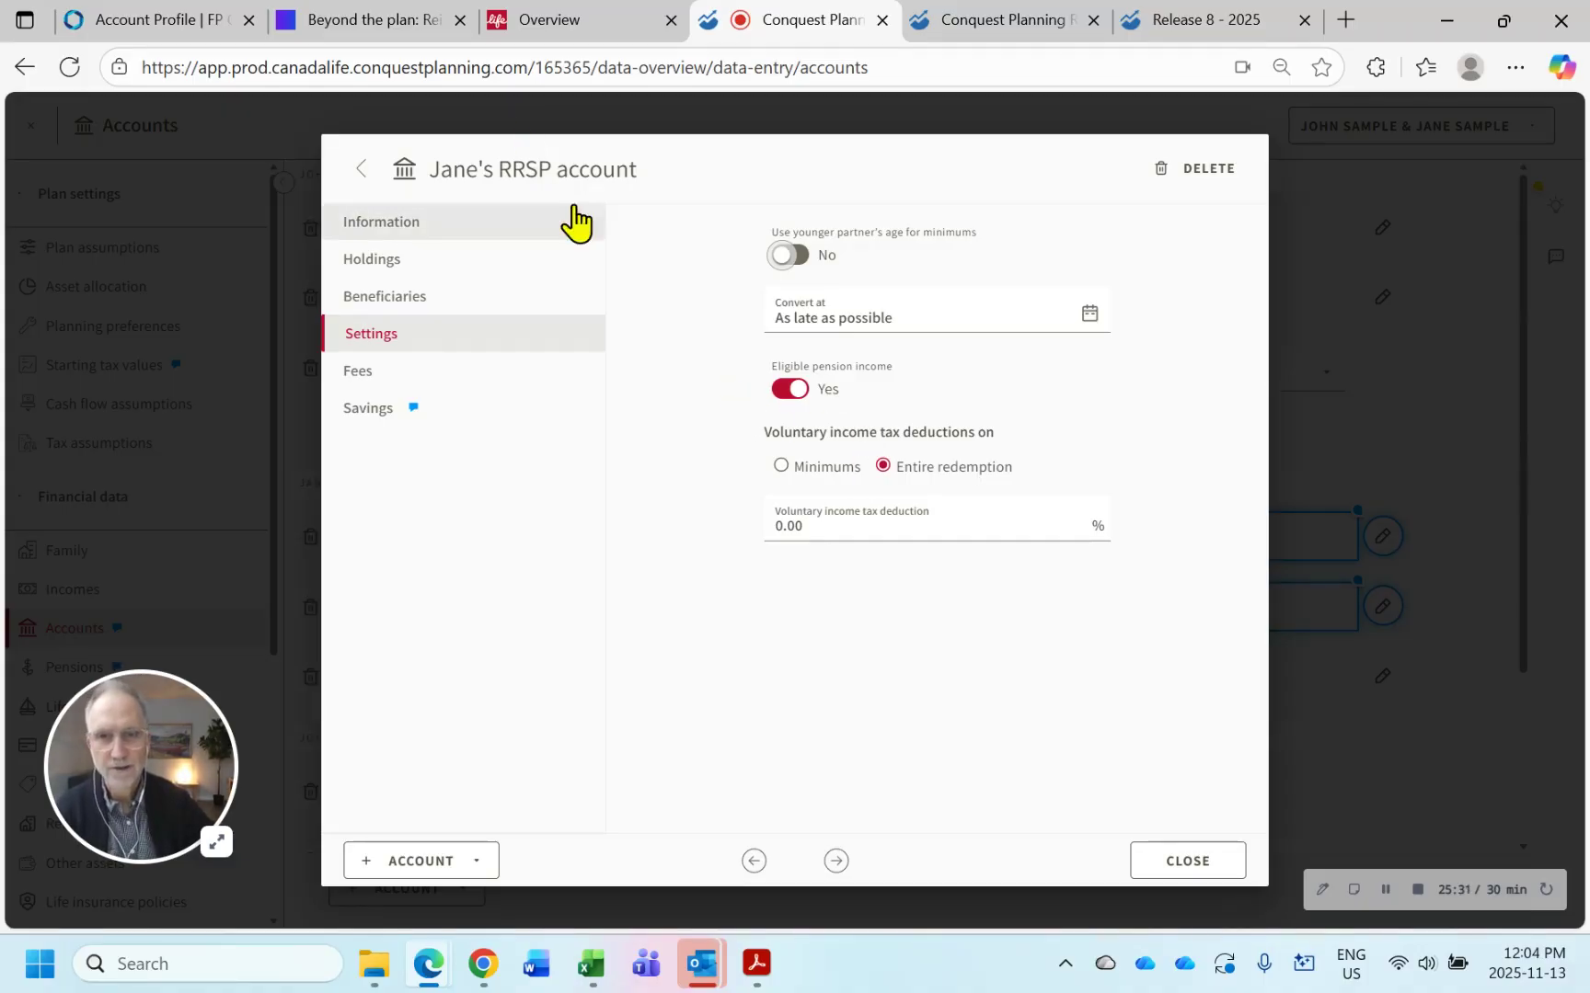
- In the Release 8 - 2025 notes, enlarge the Eligible pension income screenshot, and read the Budget 2024 toggle changes under Assumption changes
click(1182, 20)
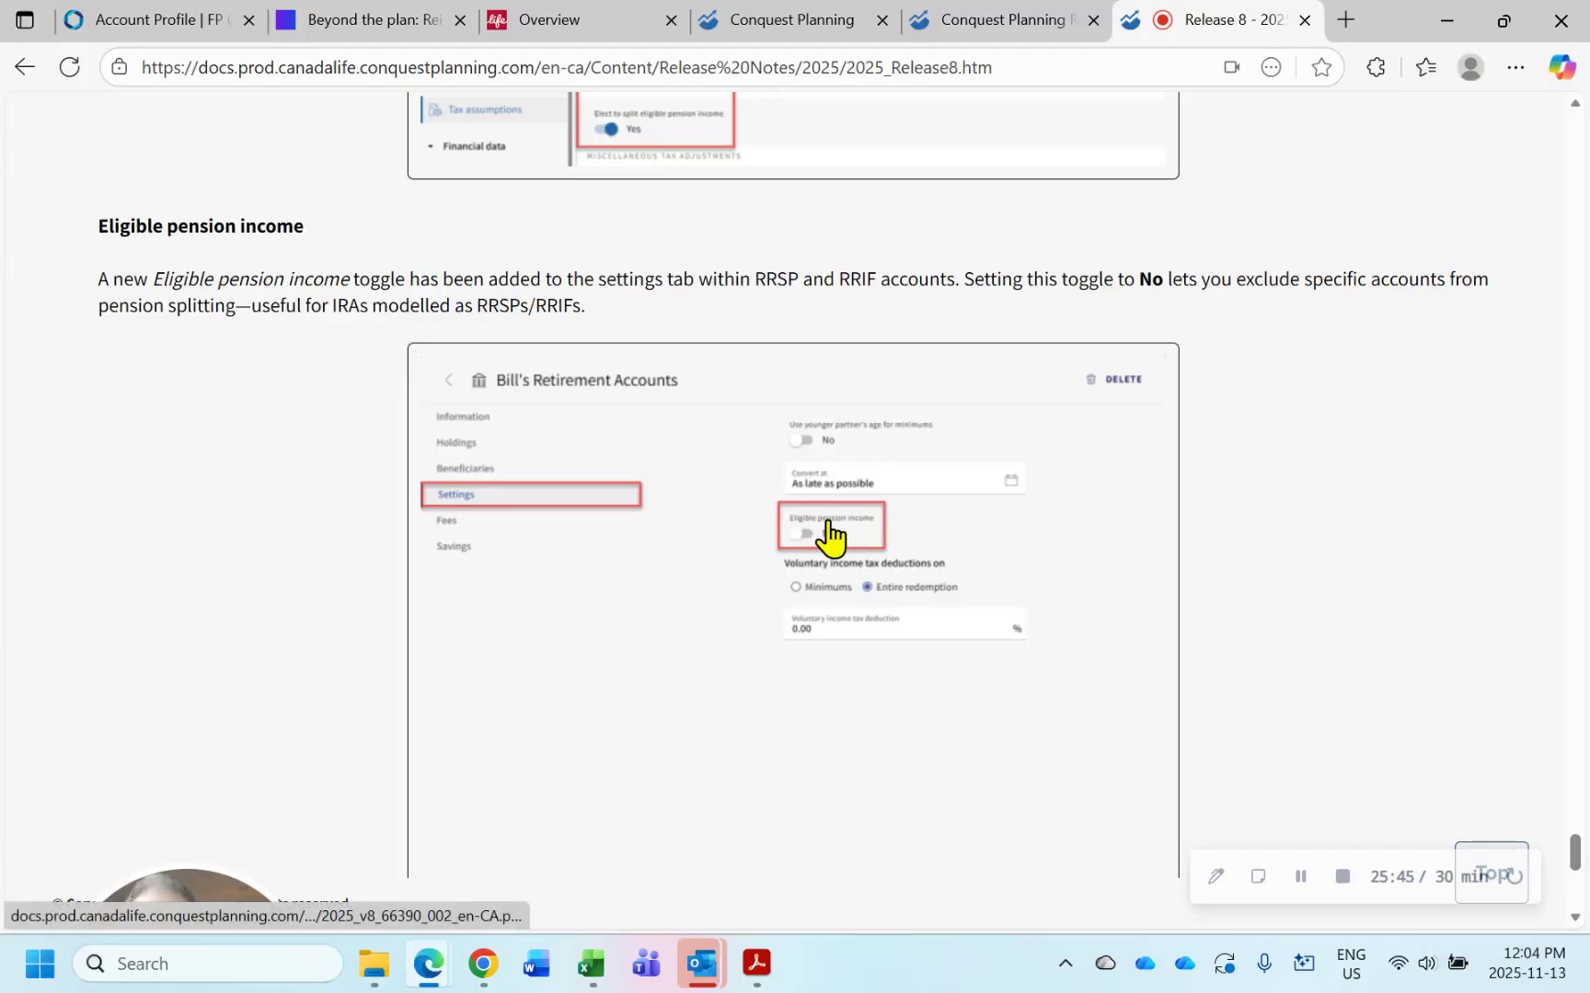
click(829, 534)
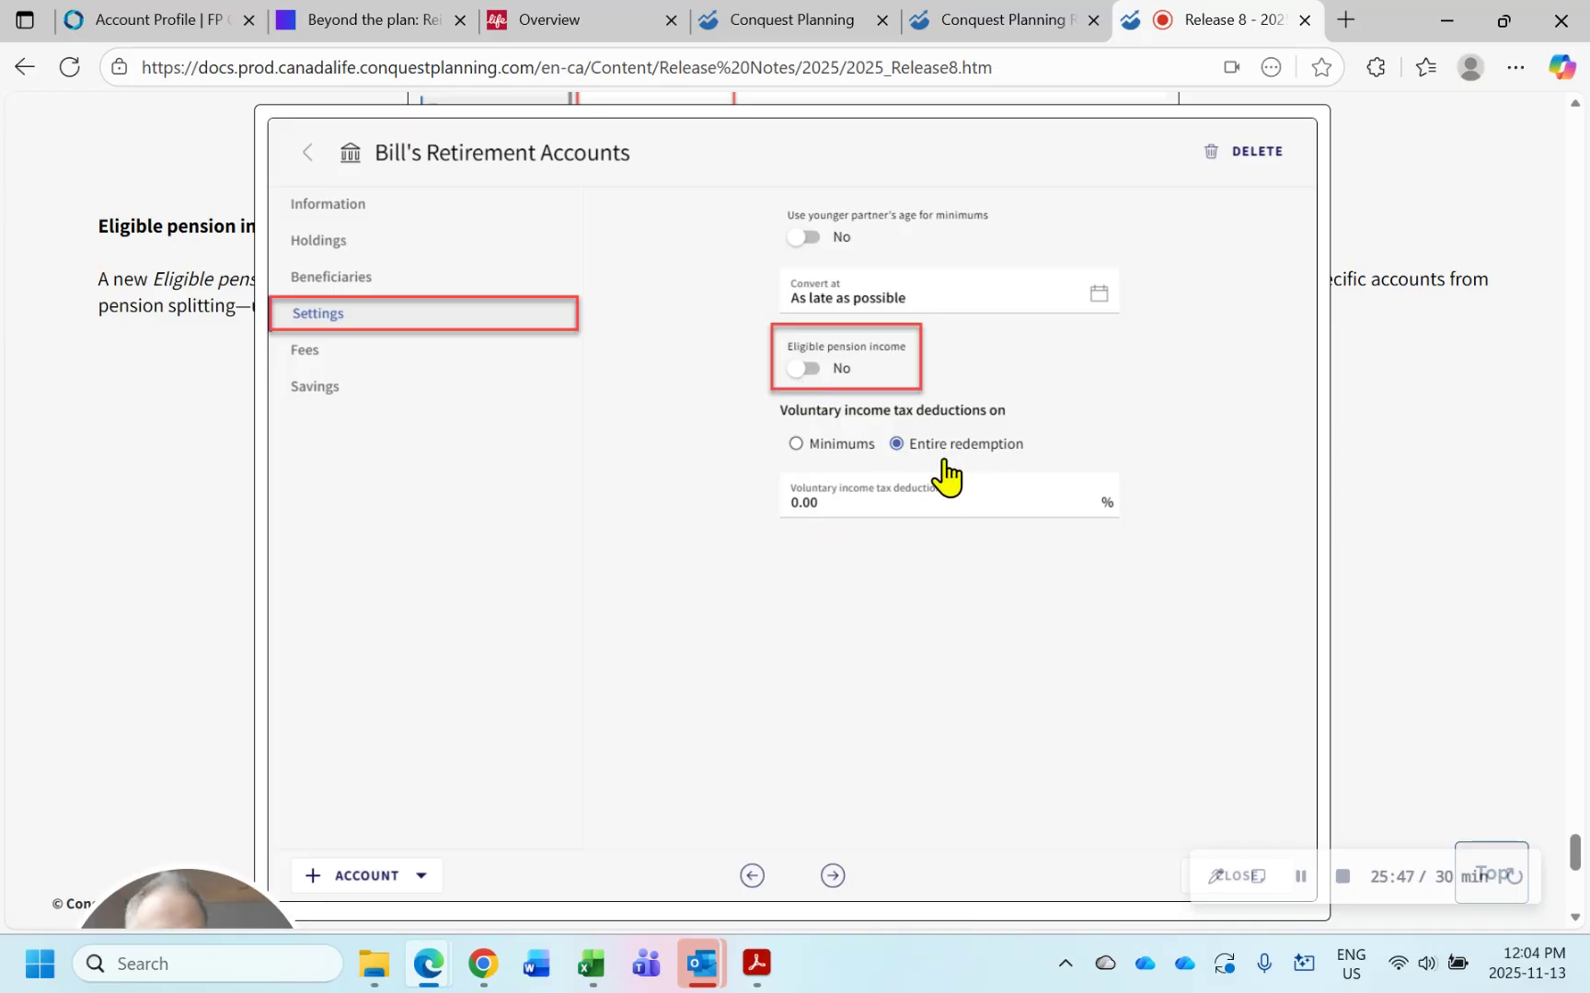
click(1168, 370)
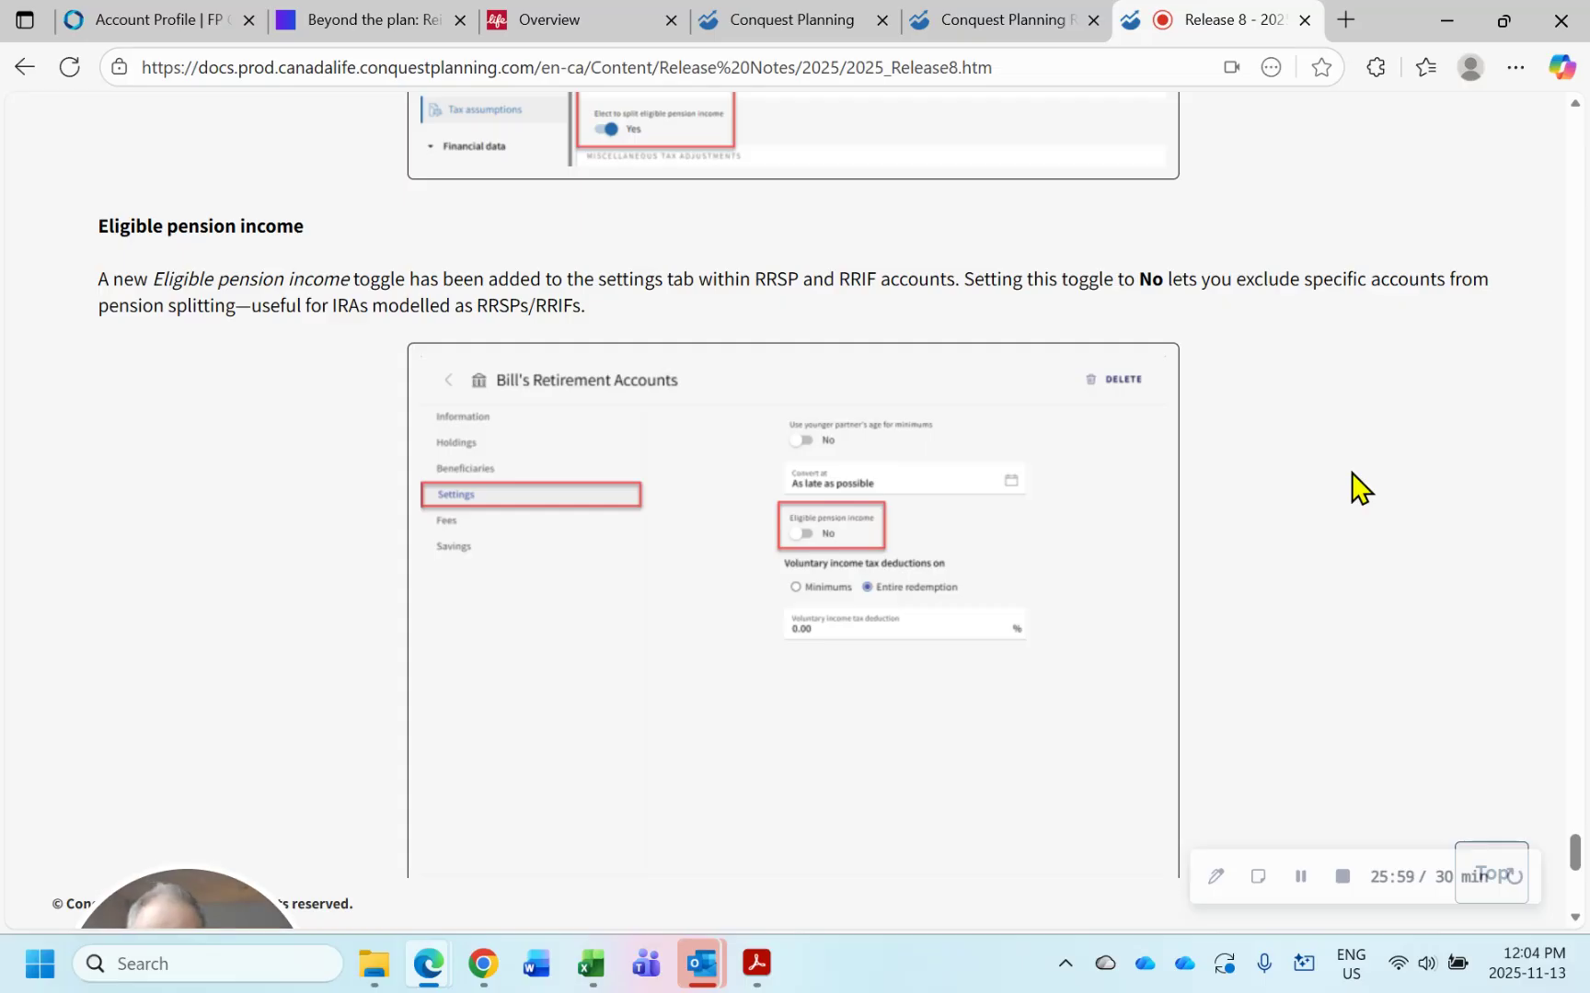
scroll(1360, 487, down, 8)
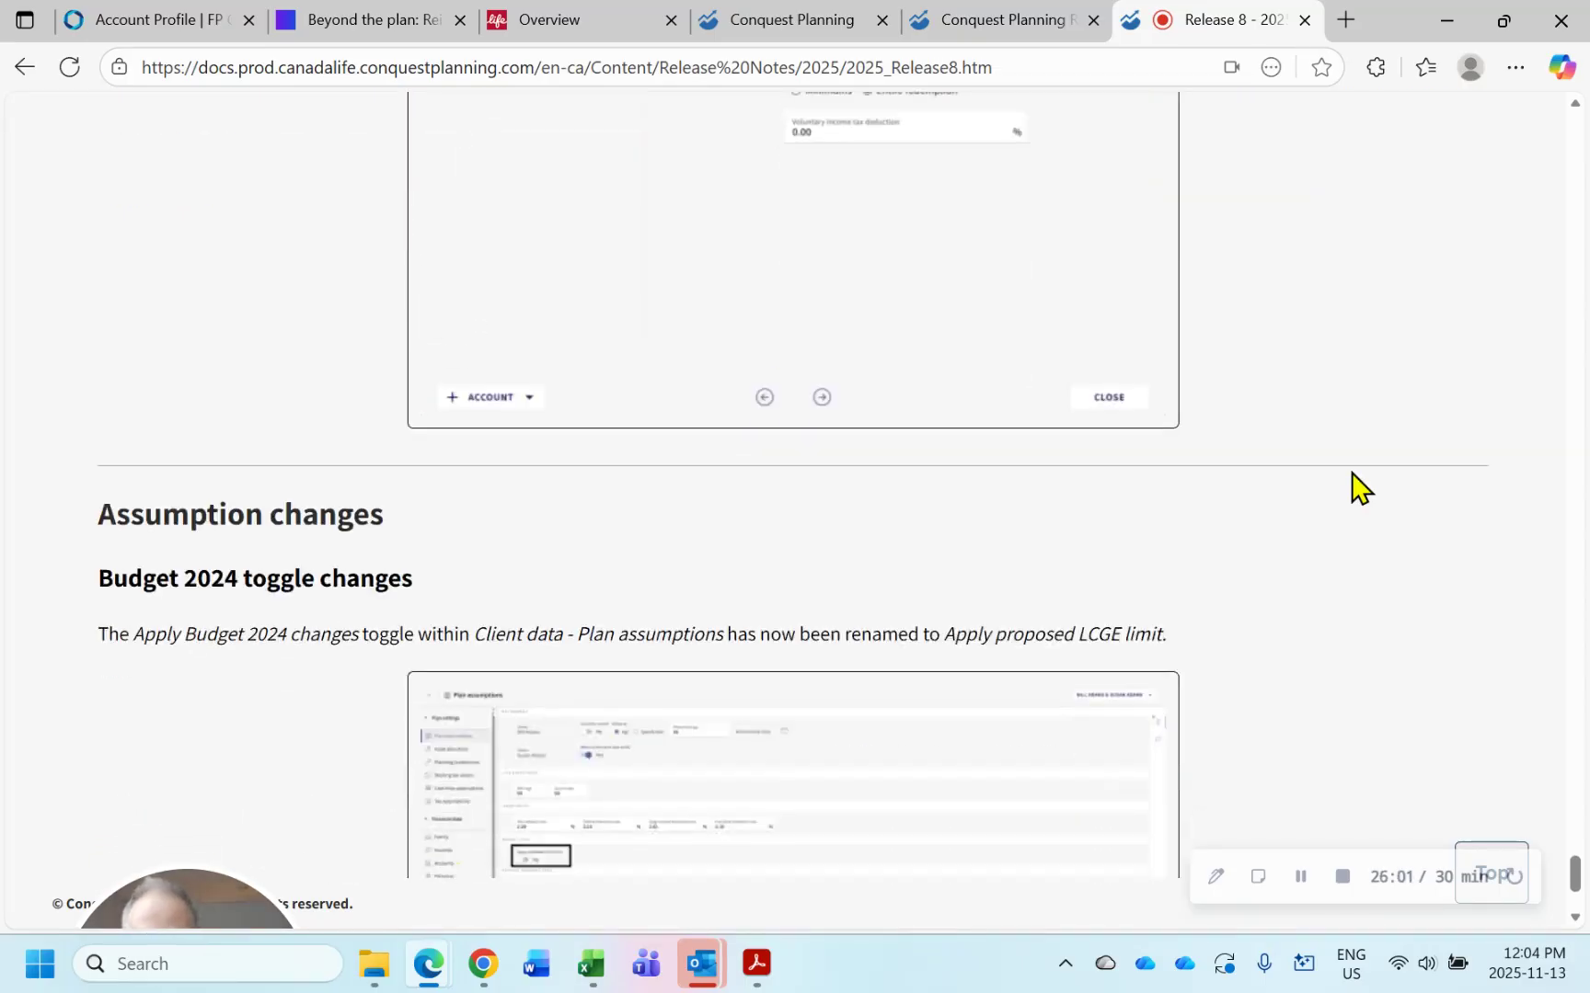
scroll(1360, 488, down, 1)
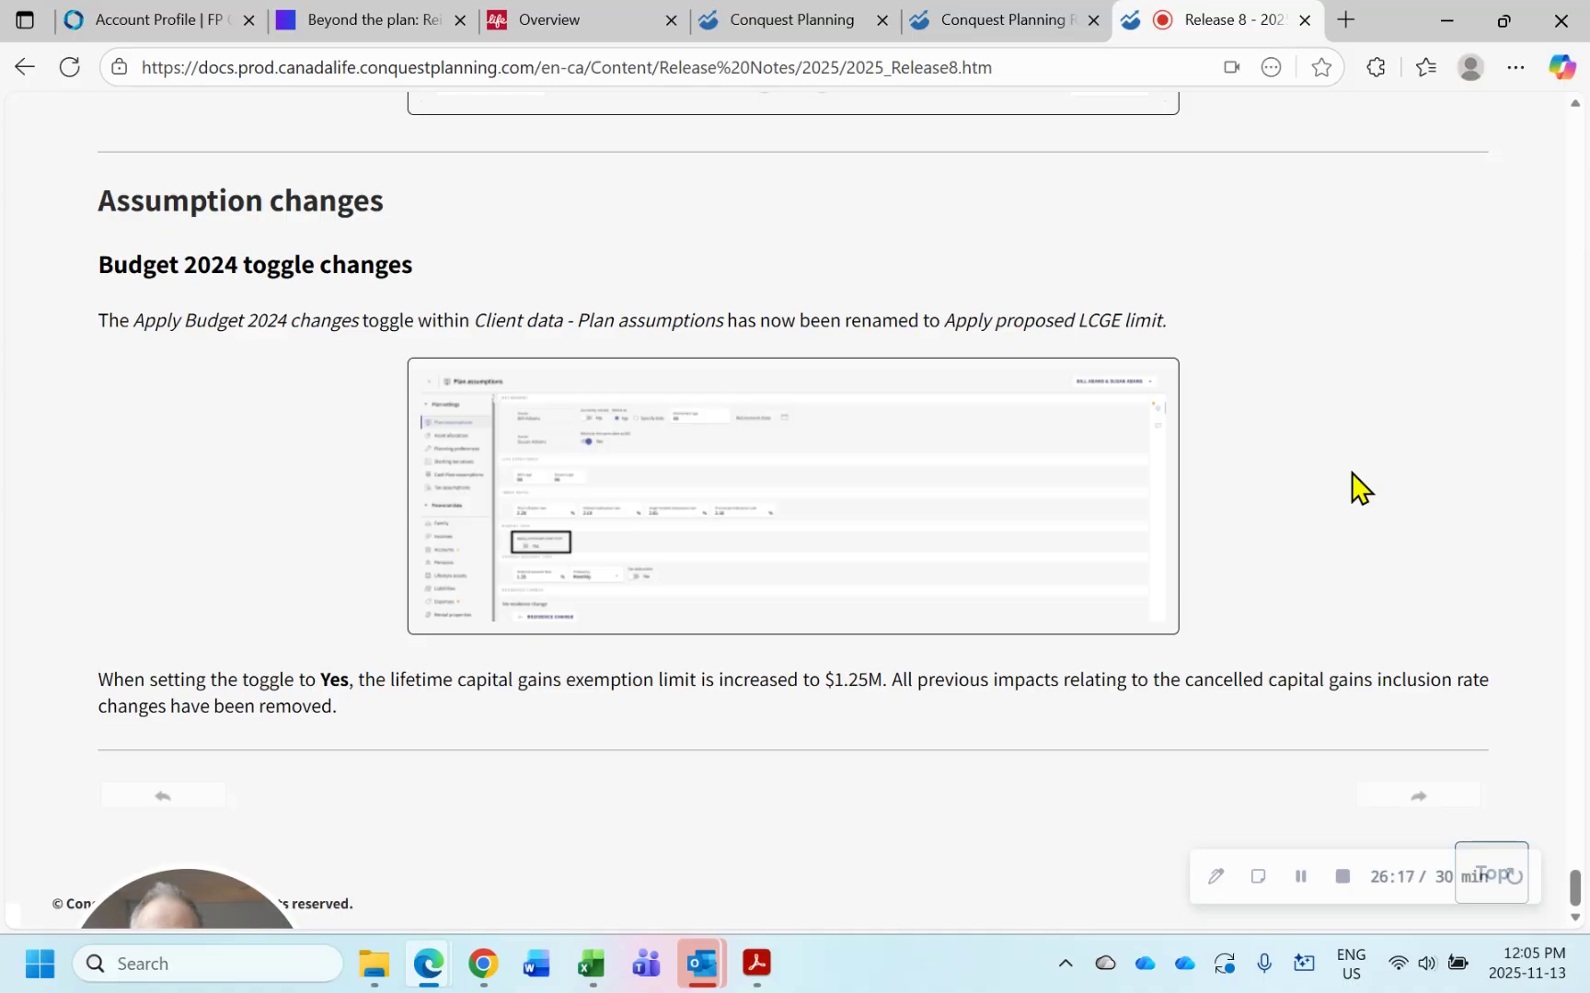
- Return to Conquest Planning, switch Apply proposed LCGE limit off and back on in Plan assumptions, and show its help text
click(807, 26)
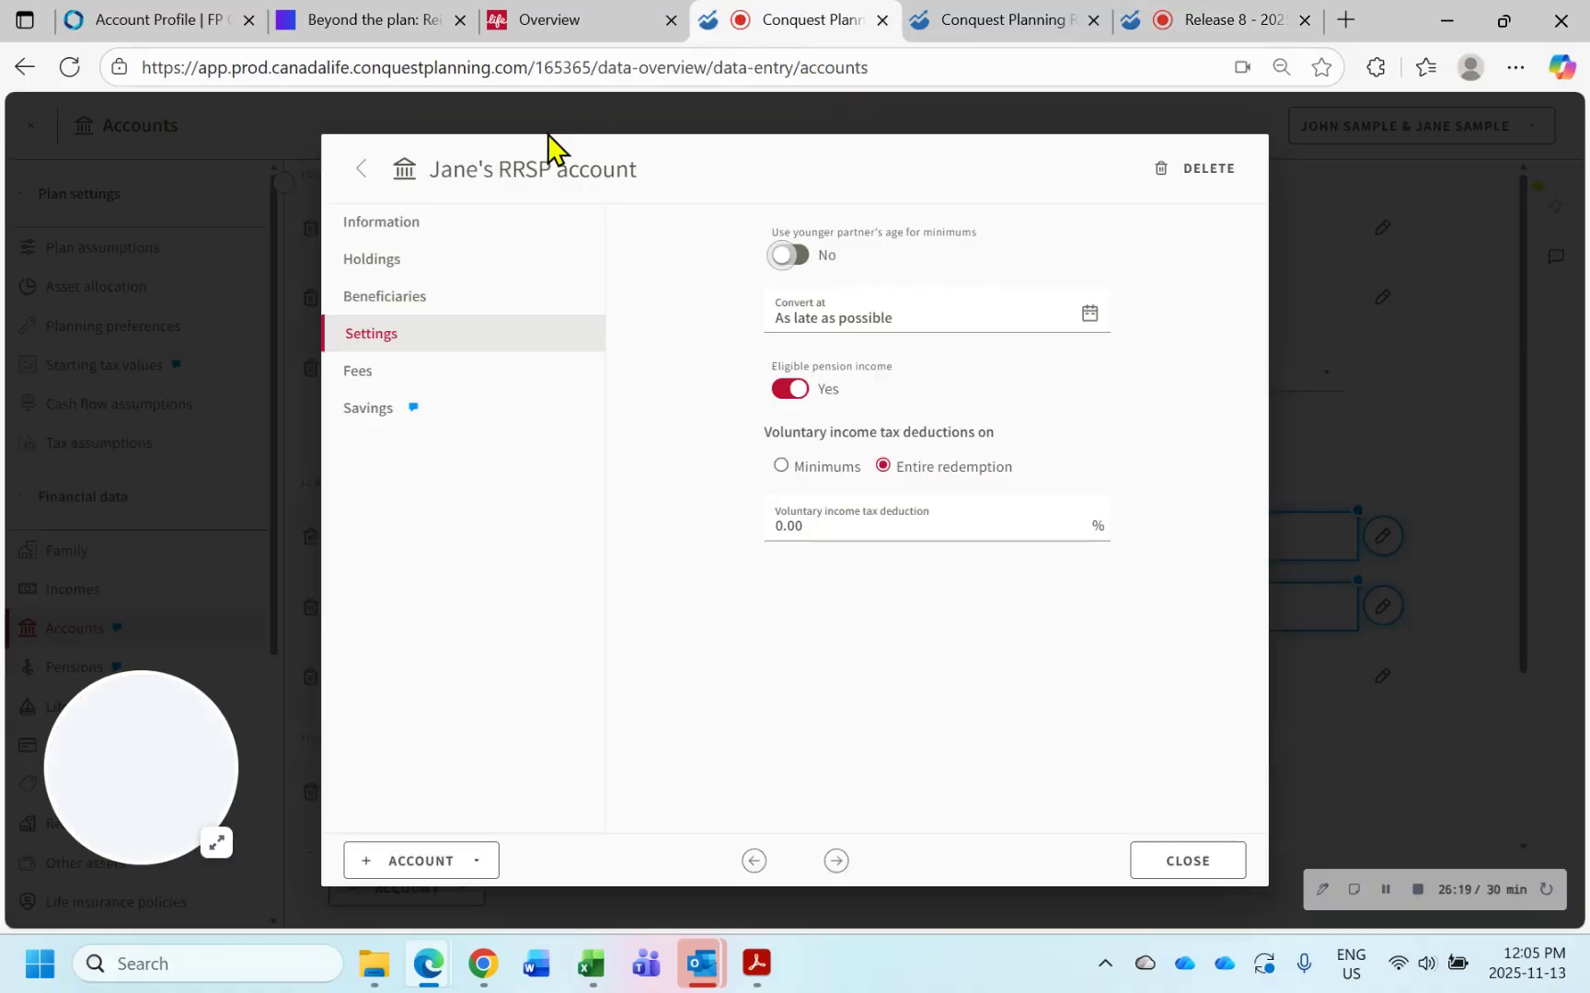
click(1237, 869)
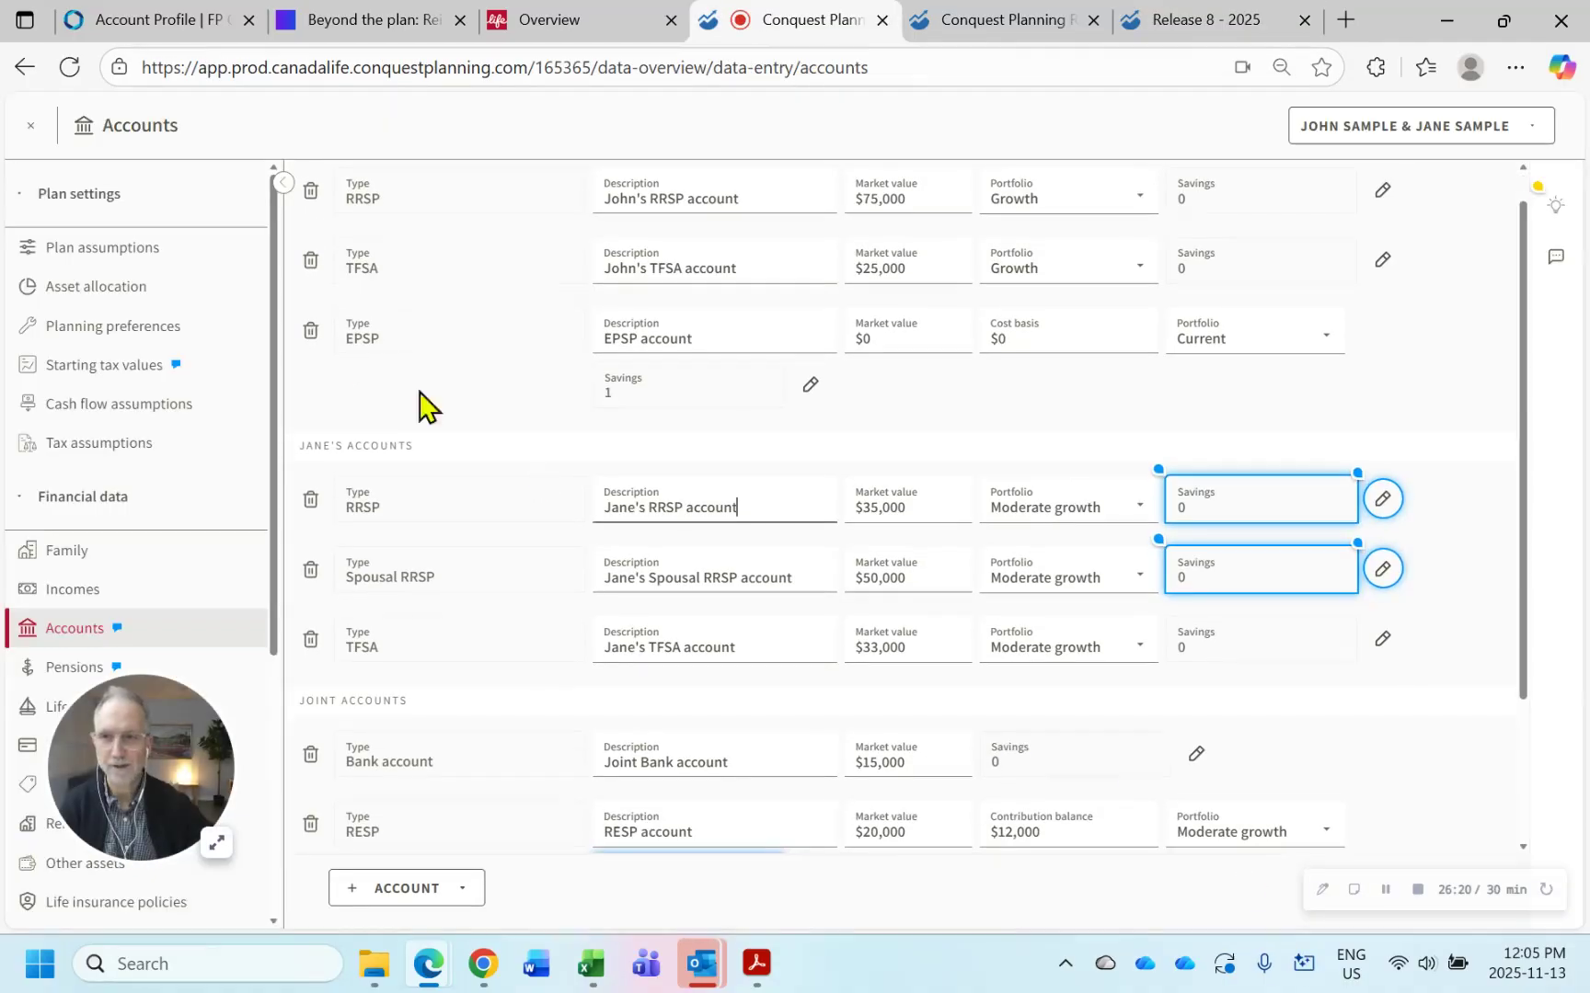
click(108, 258)
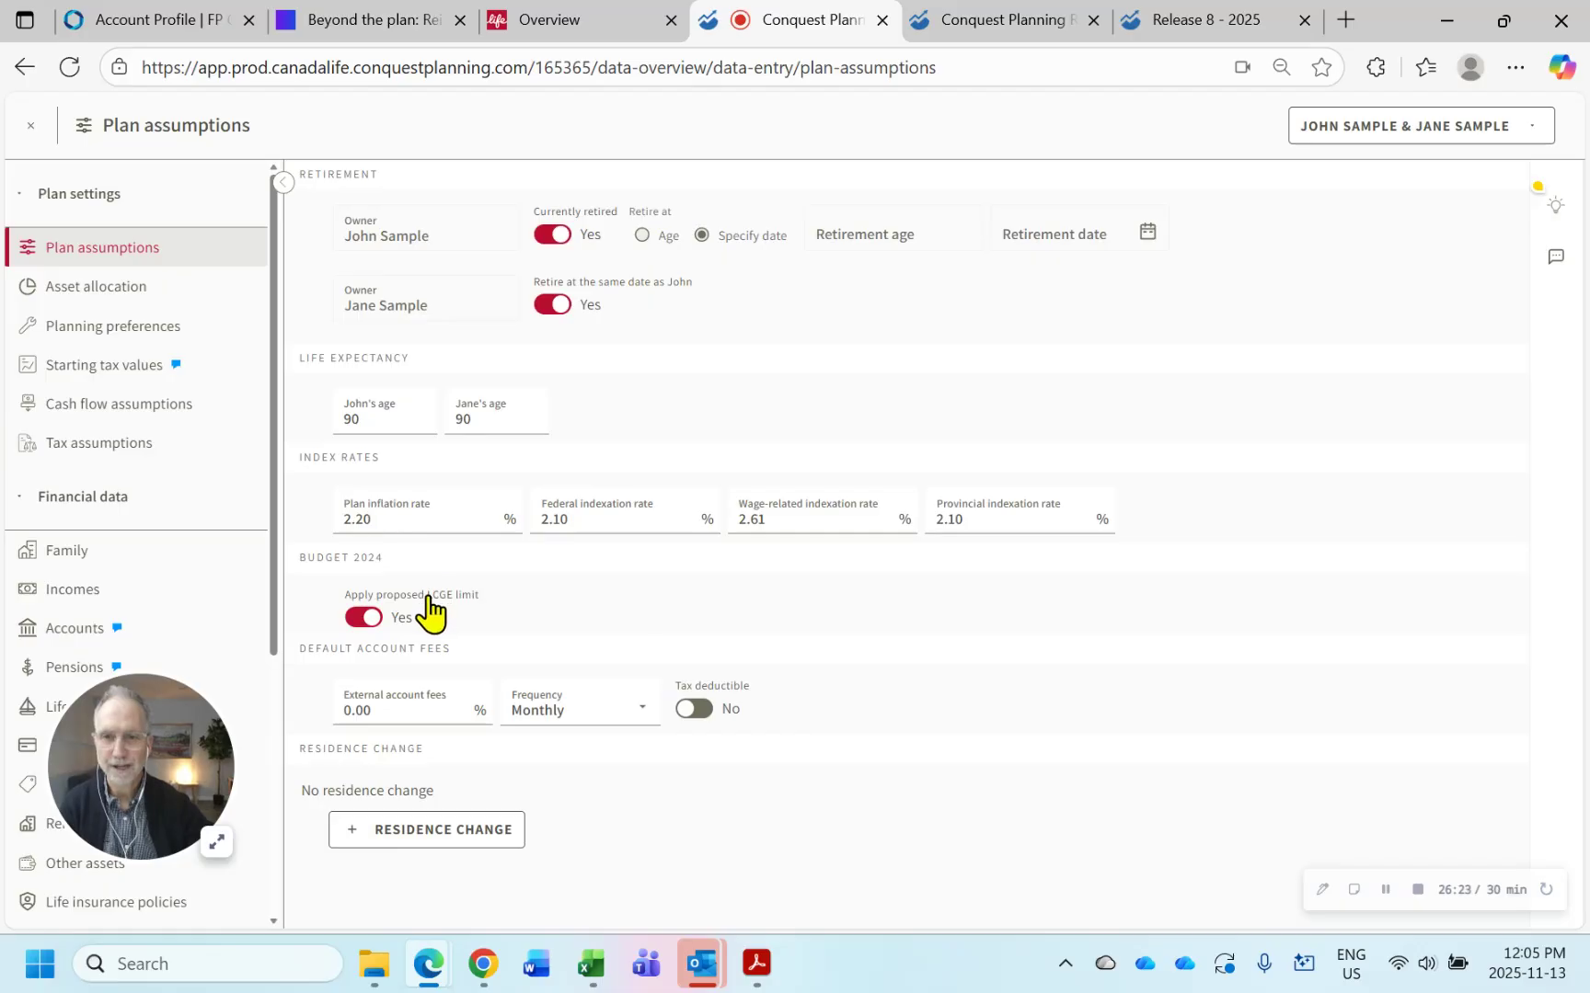
click(364, 617)
click(363, 617)
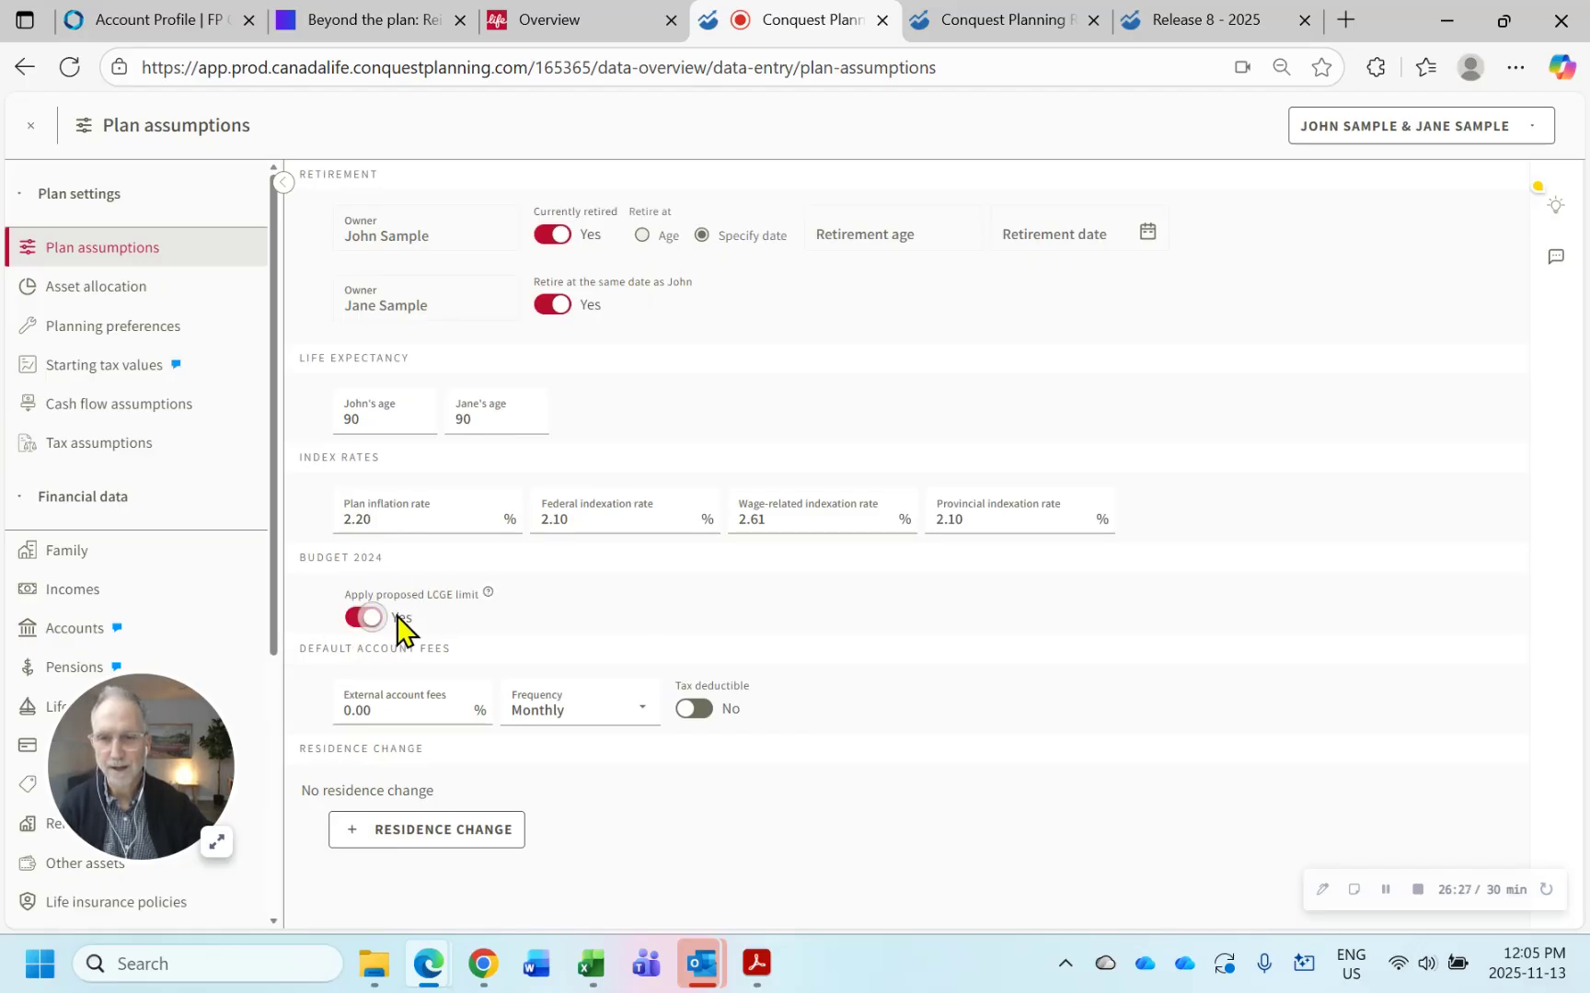
click(487, 592)
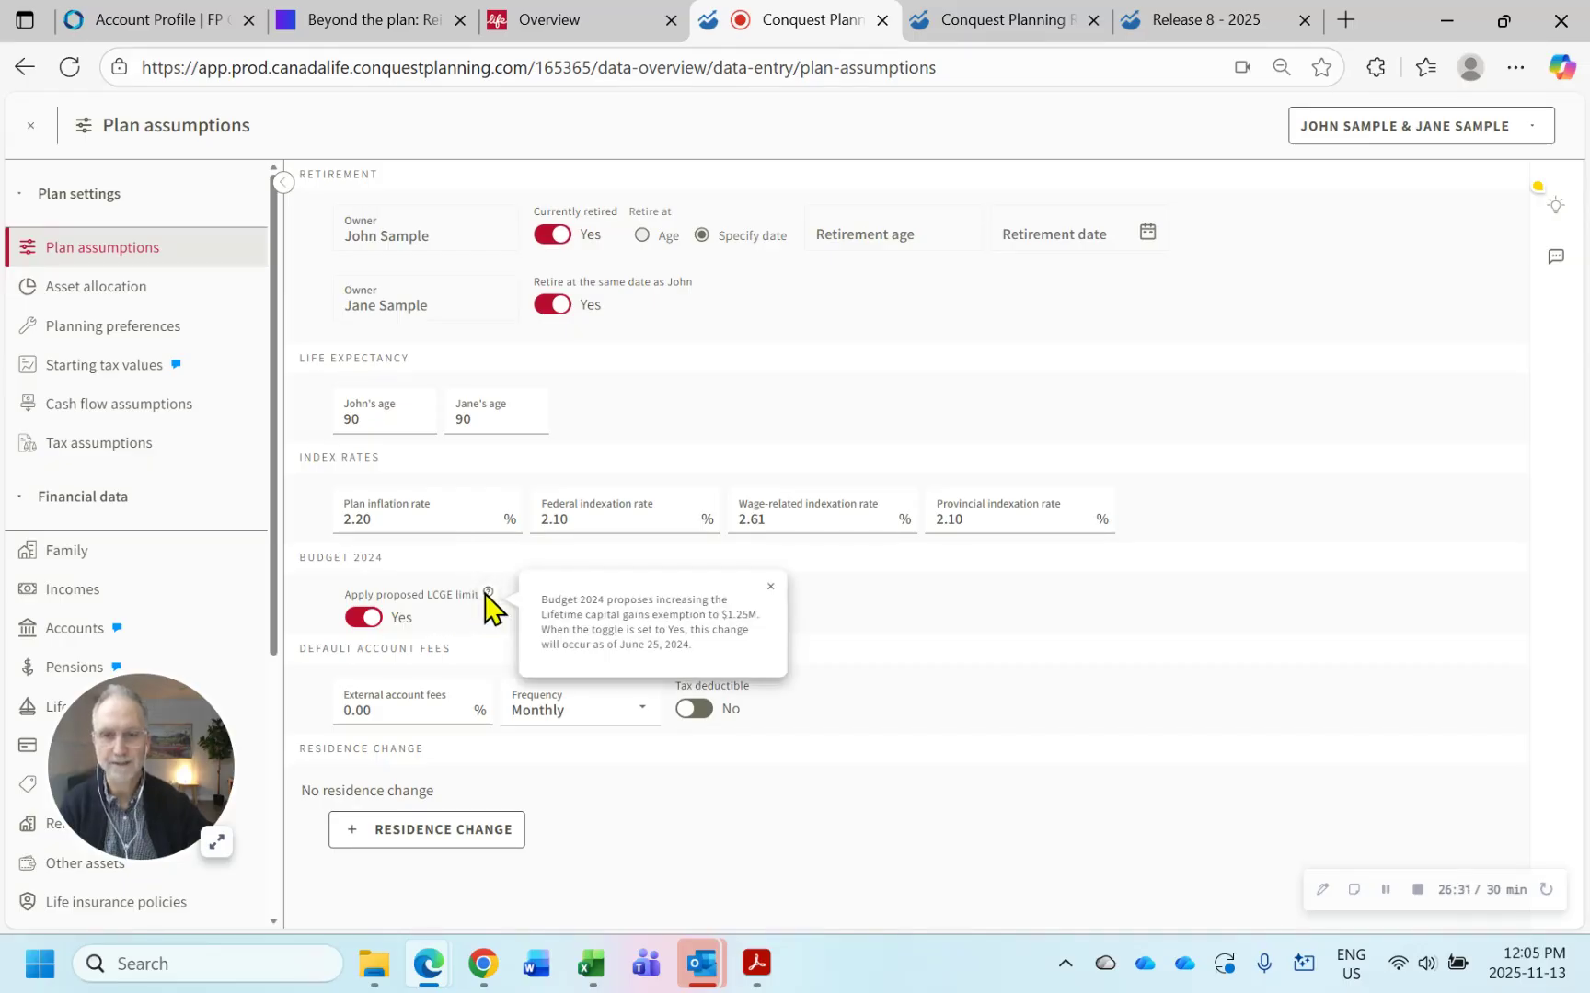